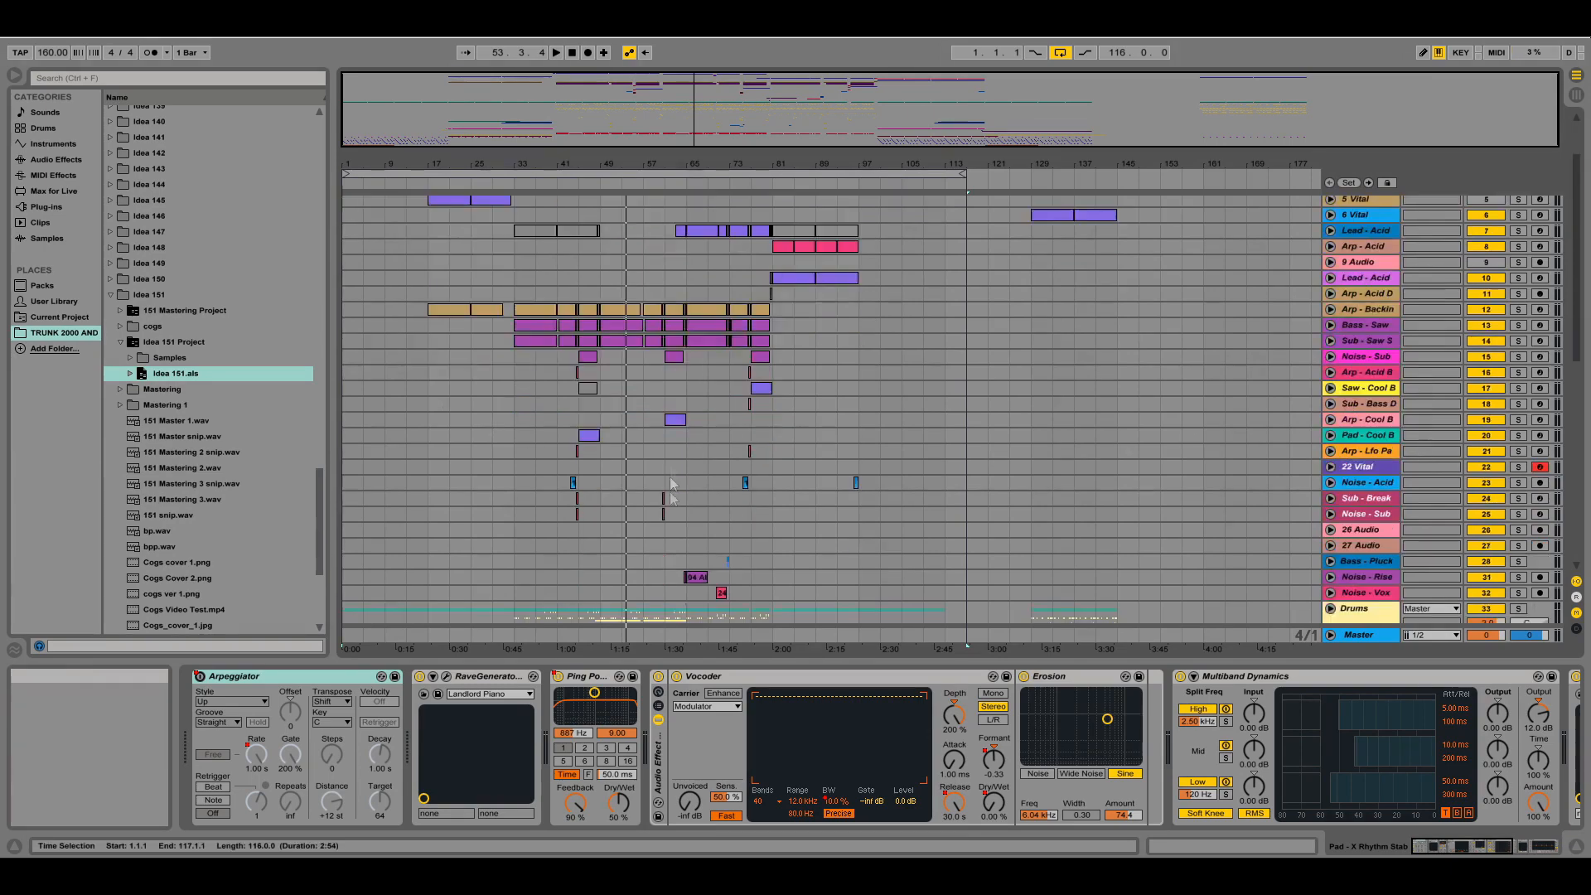
Unfold the Pad - 90s track to show its notes and automation lanes
scroll(570, 480, "down", 2)
left_click(447, 509)
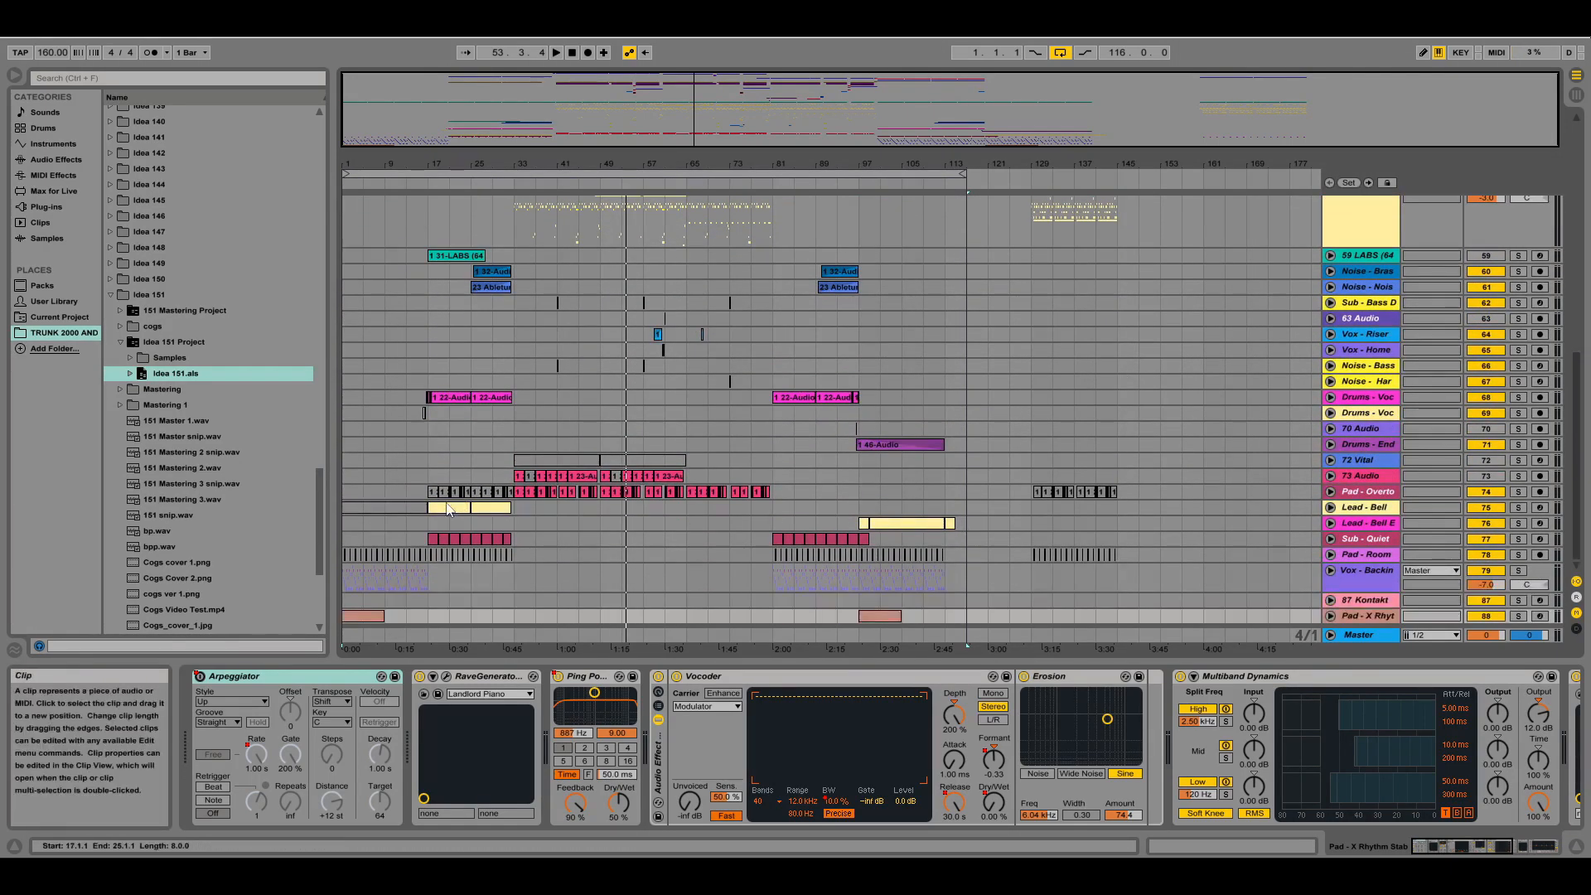
scroll(1474, 204, "up", 15)
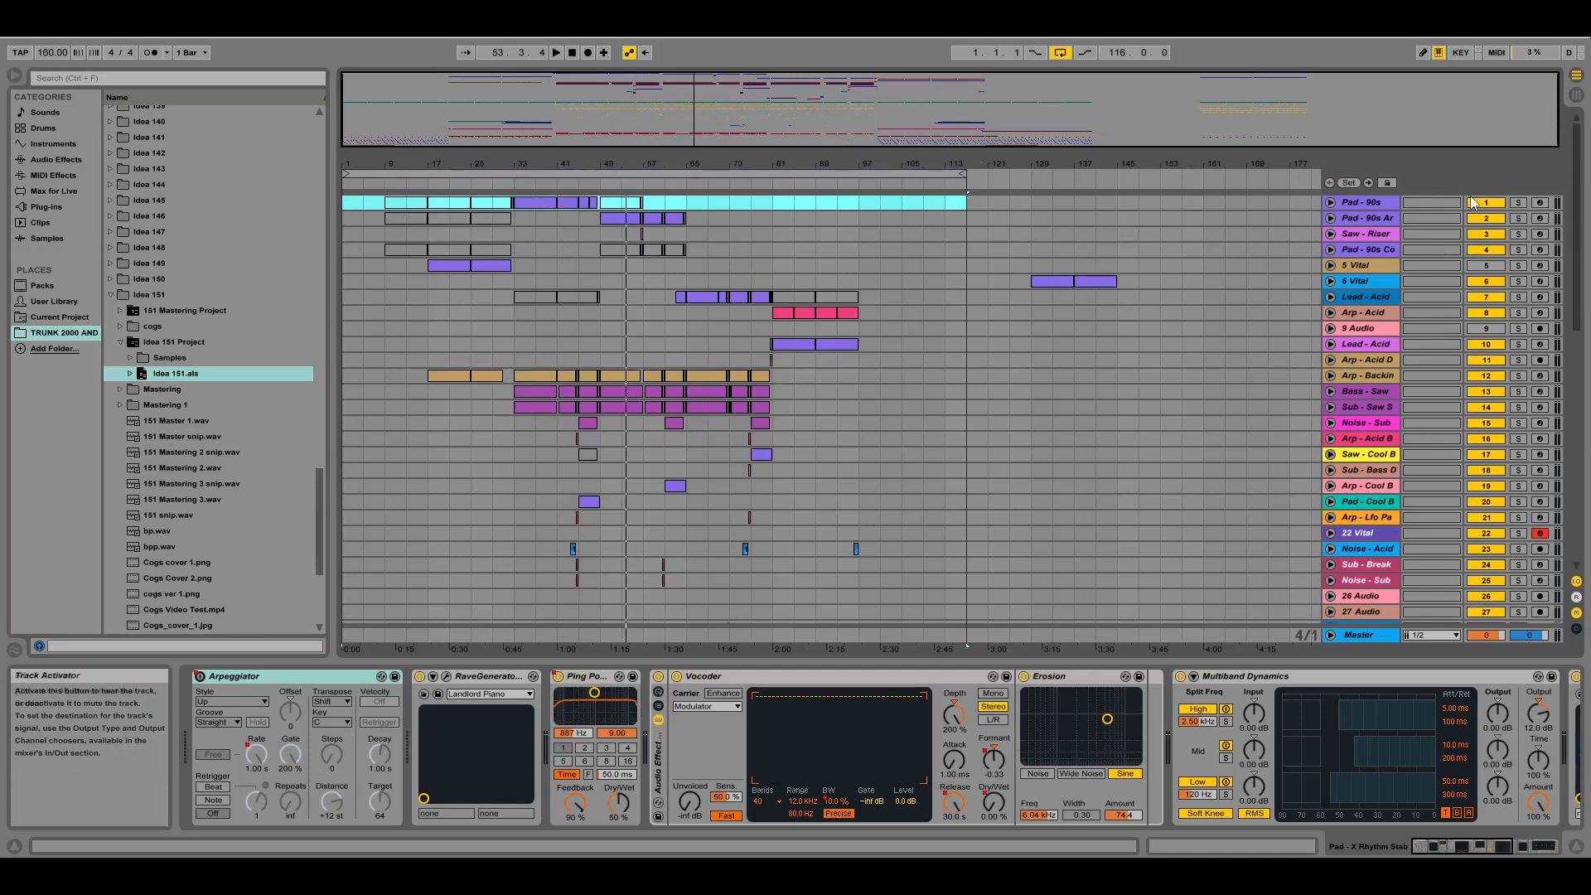
key("ctrl+z")
left_click(1330, 204)
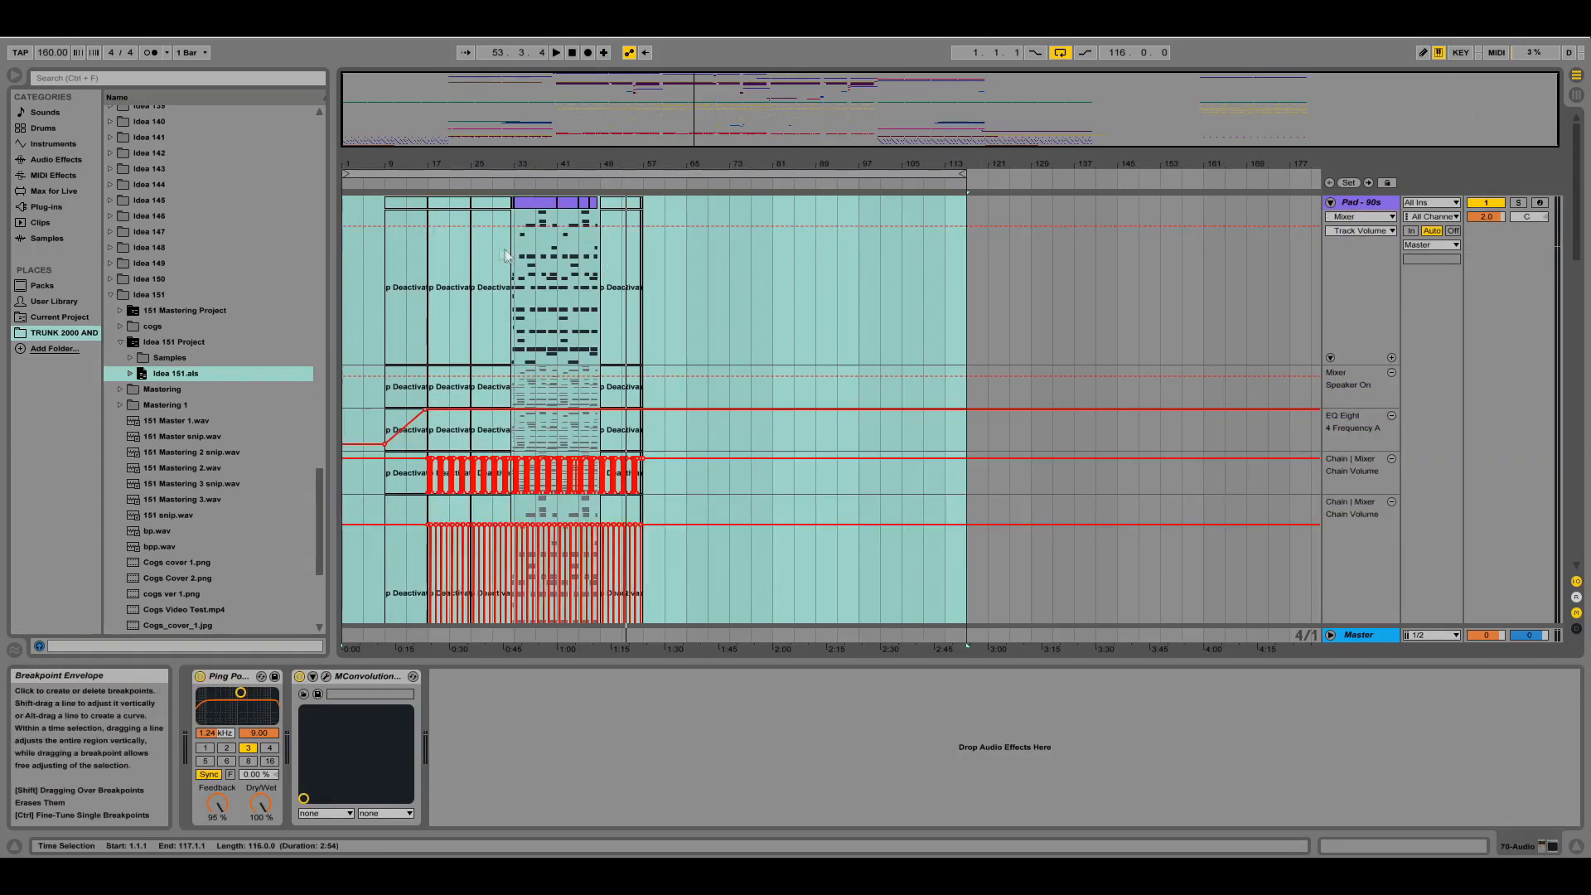
Solo the Pad - 90s track and play it from the start of its active clips
left_click(512, 286)
key("s")
key("space")
left_click_drag(522, 121, 530, 159)
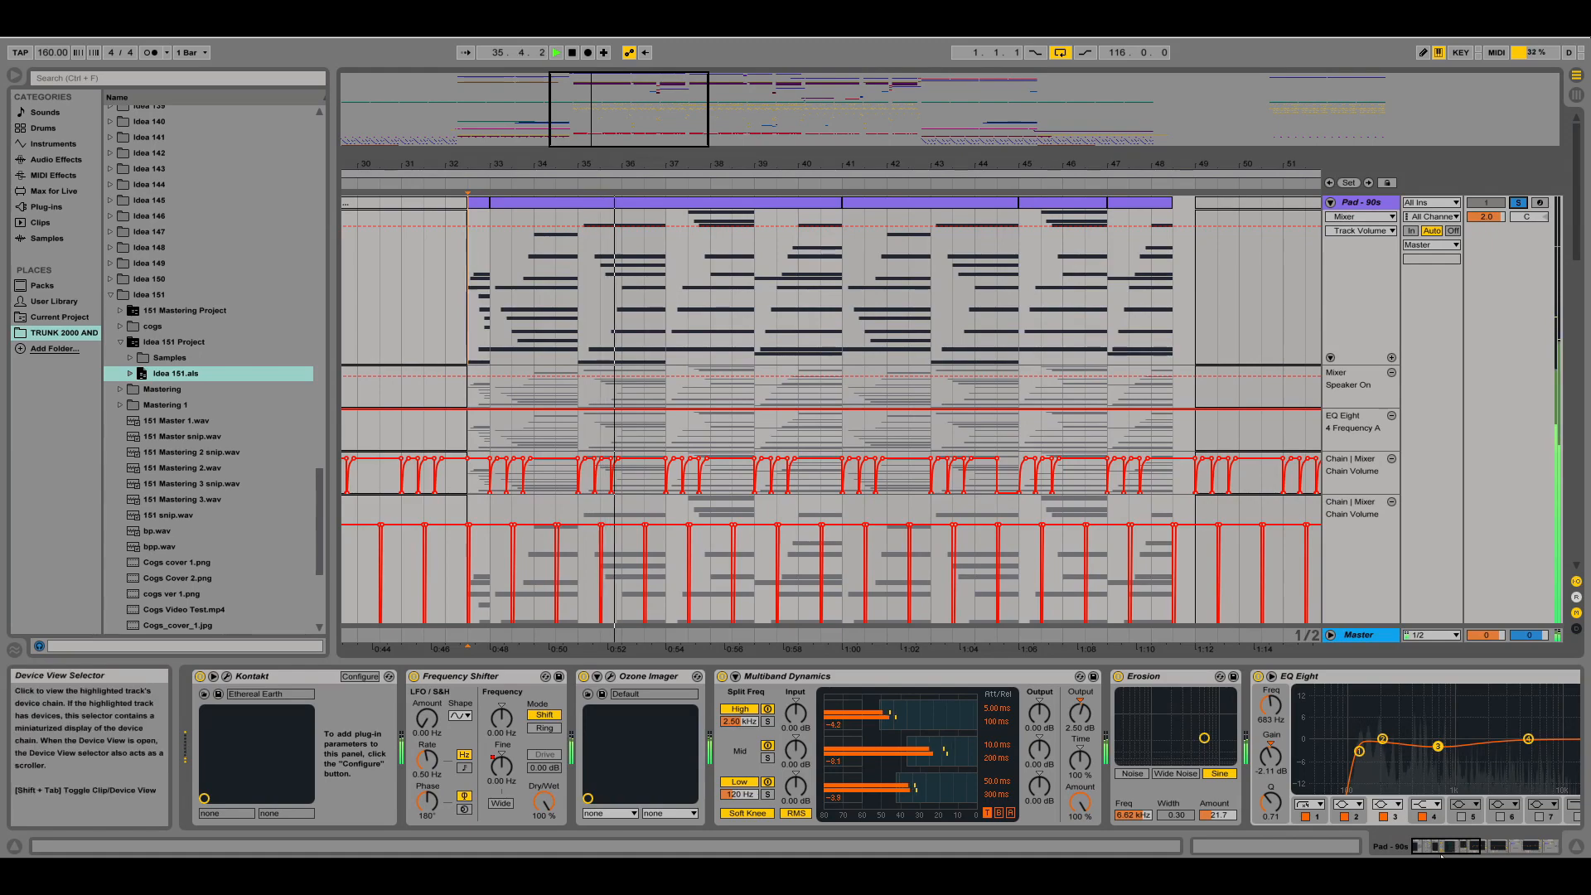
Switch off the Audio Effect Rack late in the Pad - 90s device chain and inspect the track's Chain Volume automation
left_click_drag(1442, 850, 1518, 827)
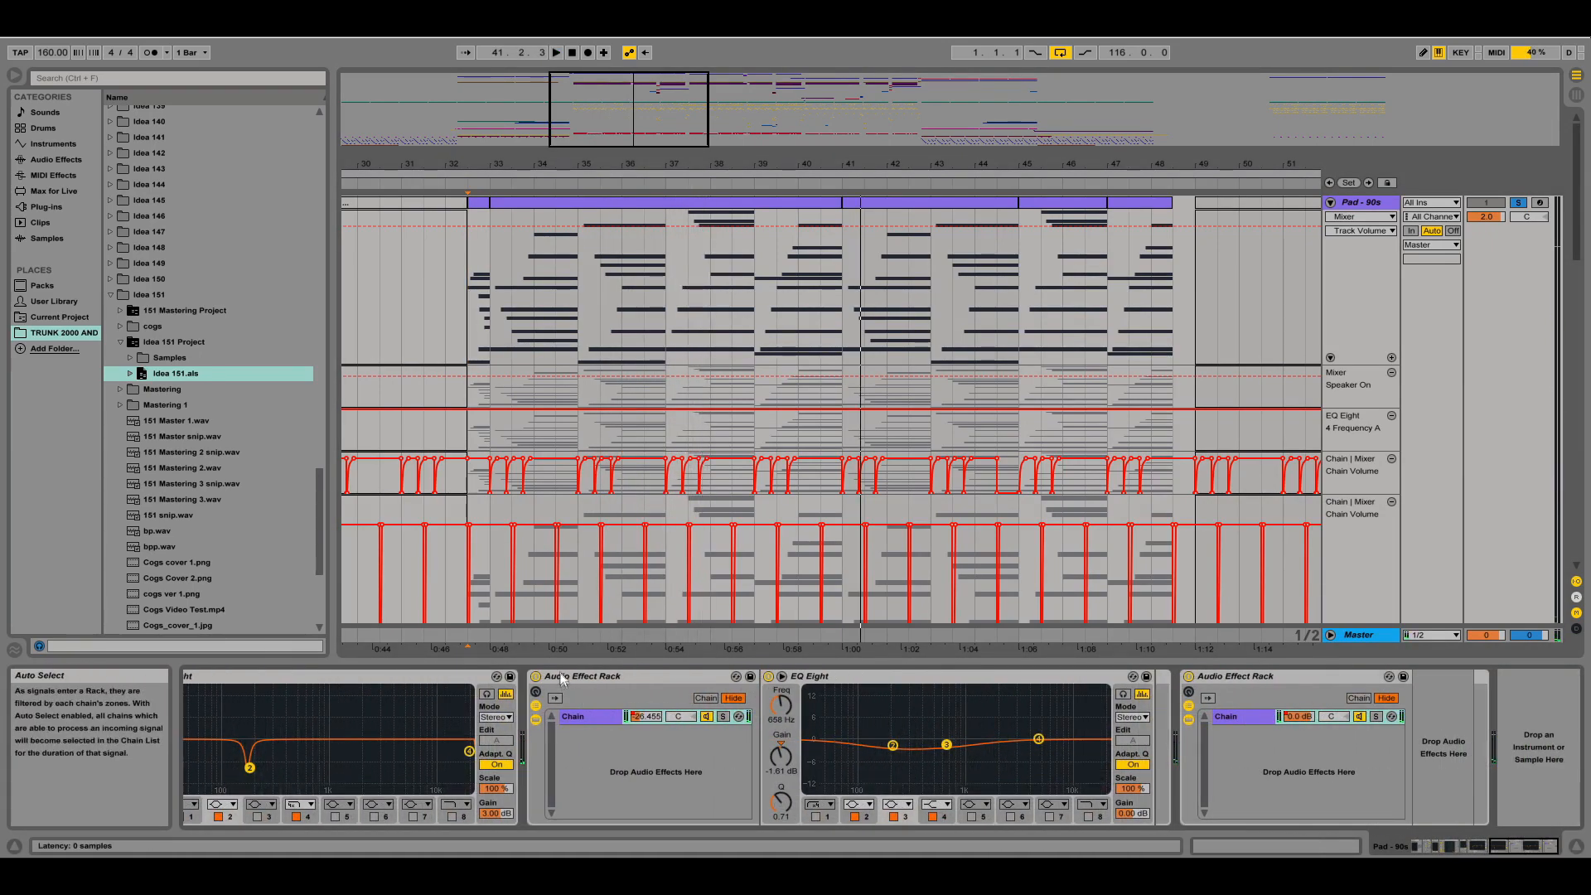
left_click(536, 677)
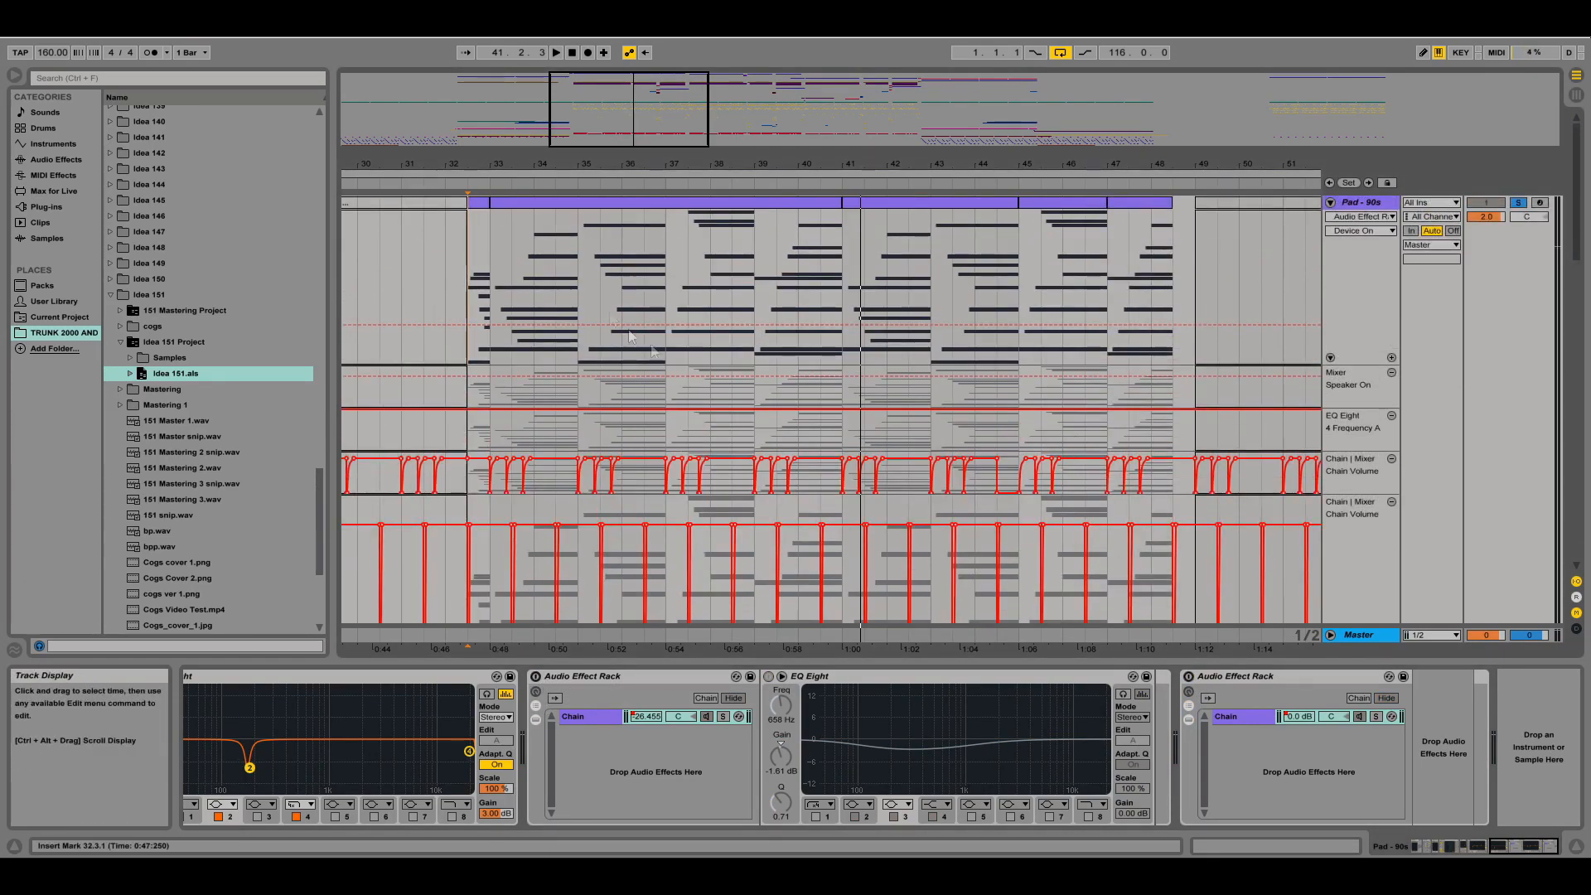
scroll(921, 372, "down", 3)
scroll(921, 372, "up", 1)
scroll(642, 418, "down", 6)
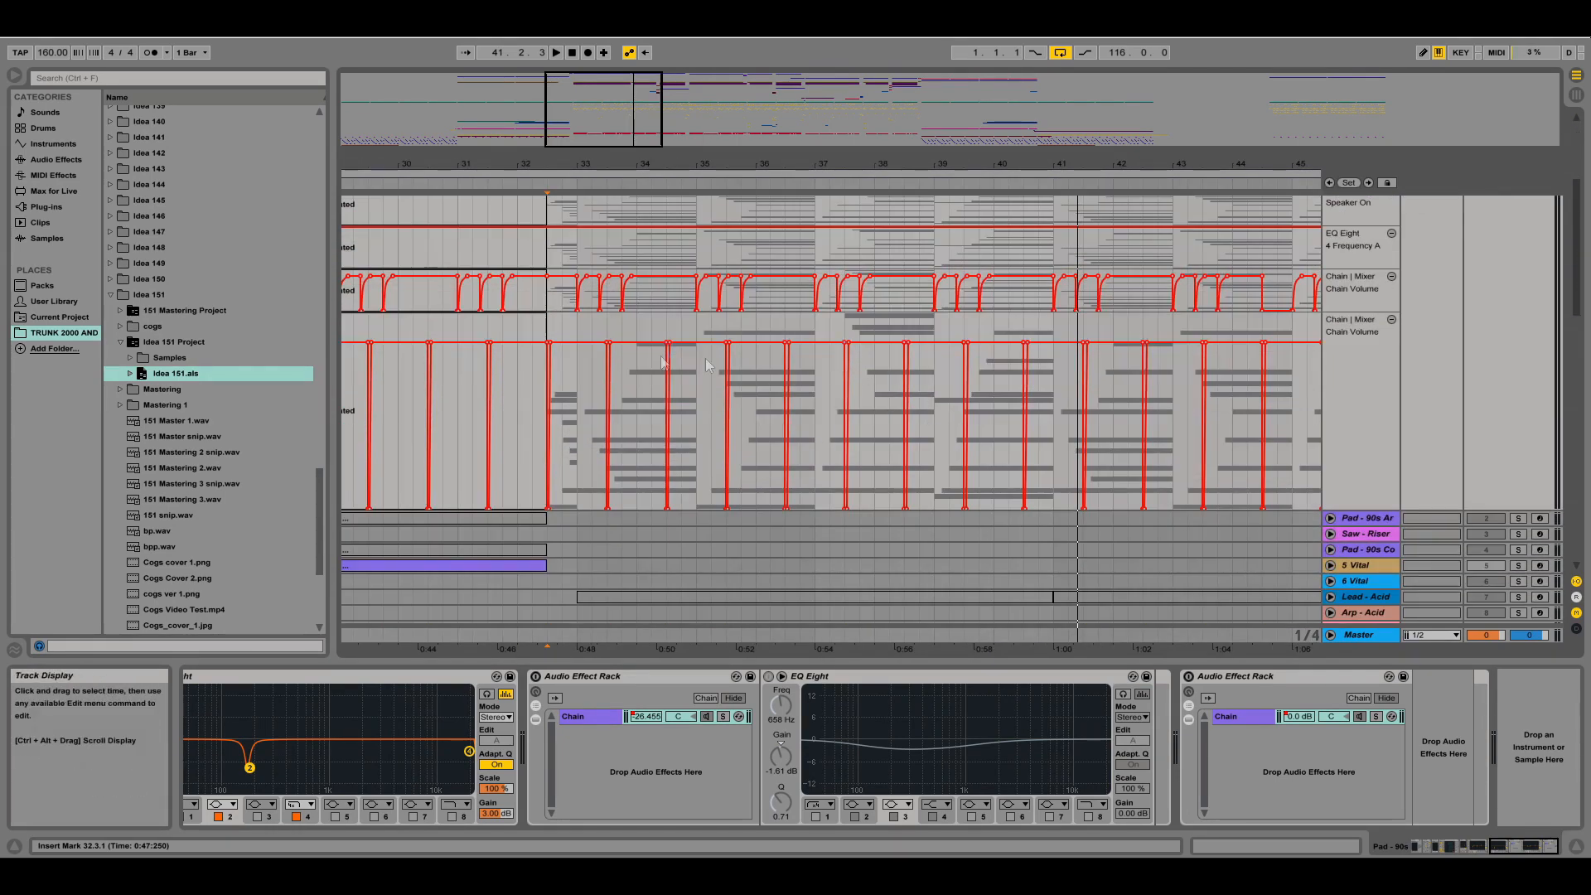
Solo the unfolded Pad - 90s Arp track and play it from bar 49
scroll(1054, 579, "down", 2)
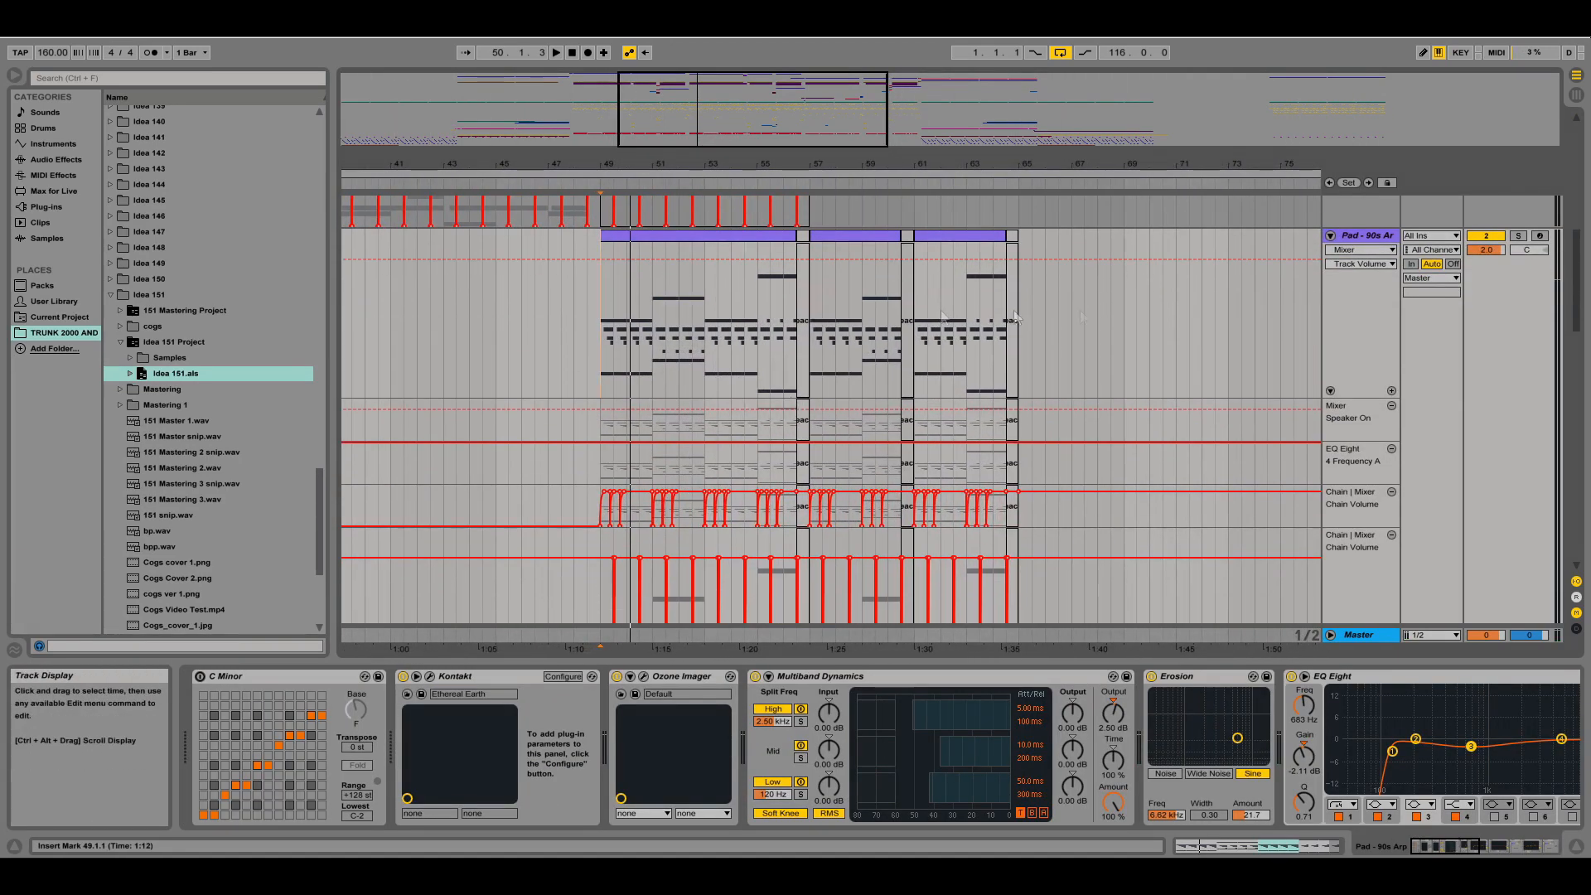
left_click(1518, 236)
key("space")
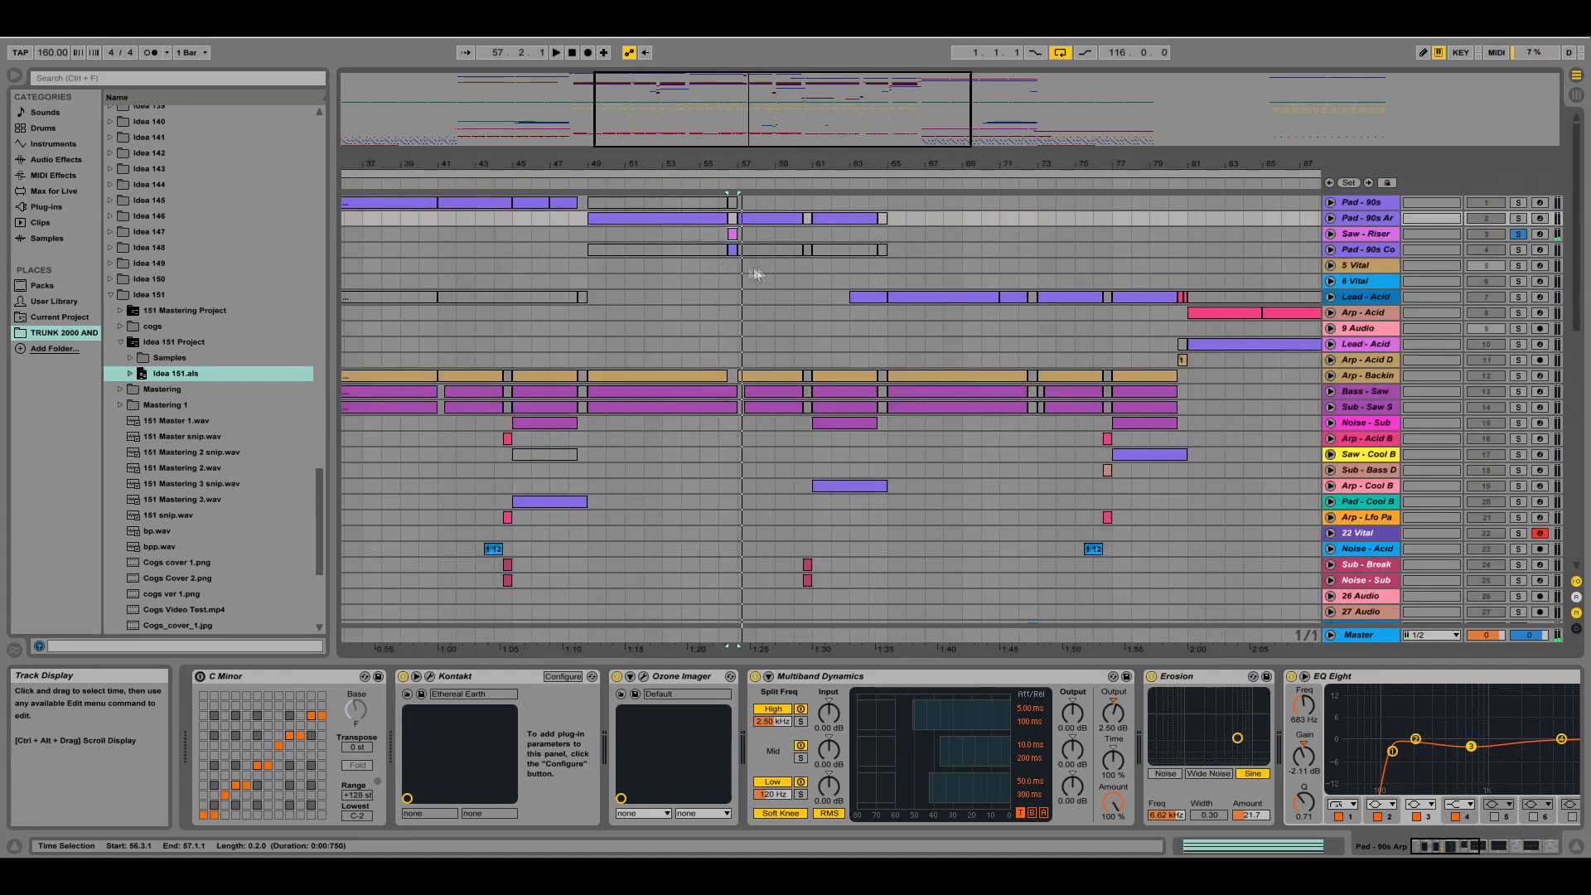
Play the short active clip on the Pad - 90s Color track and review the track's device chain
key("space")
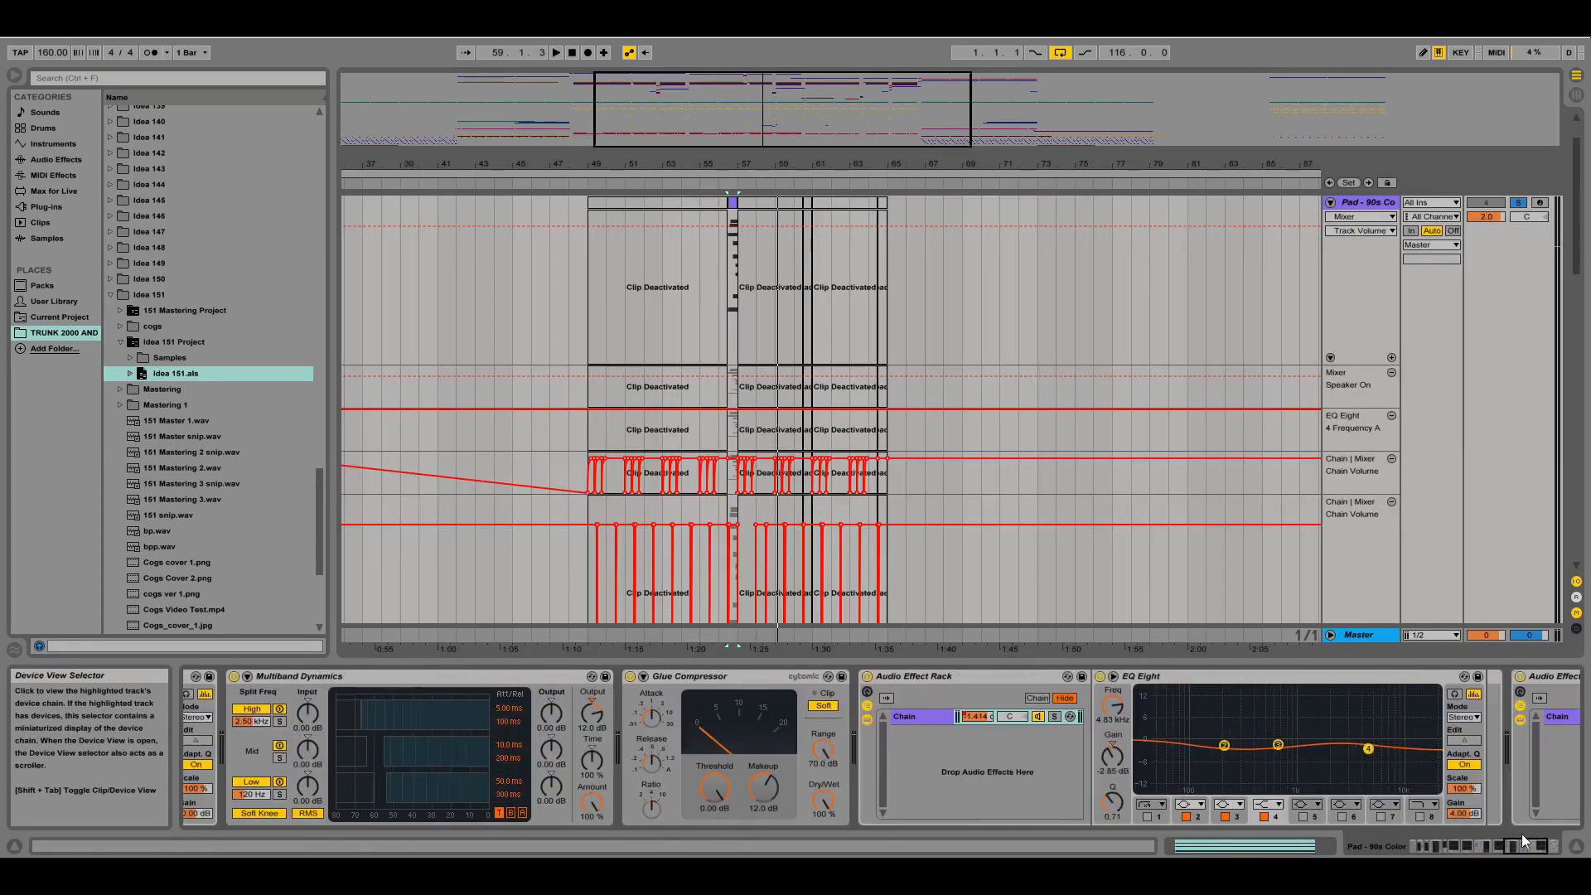
left_click(1251, 849)
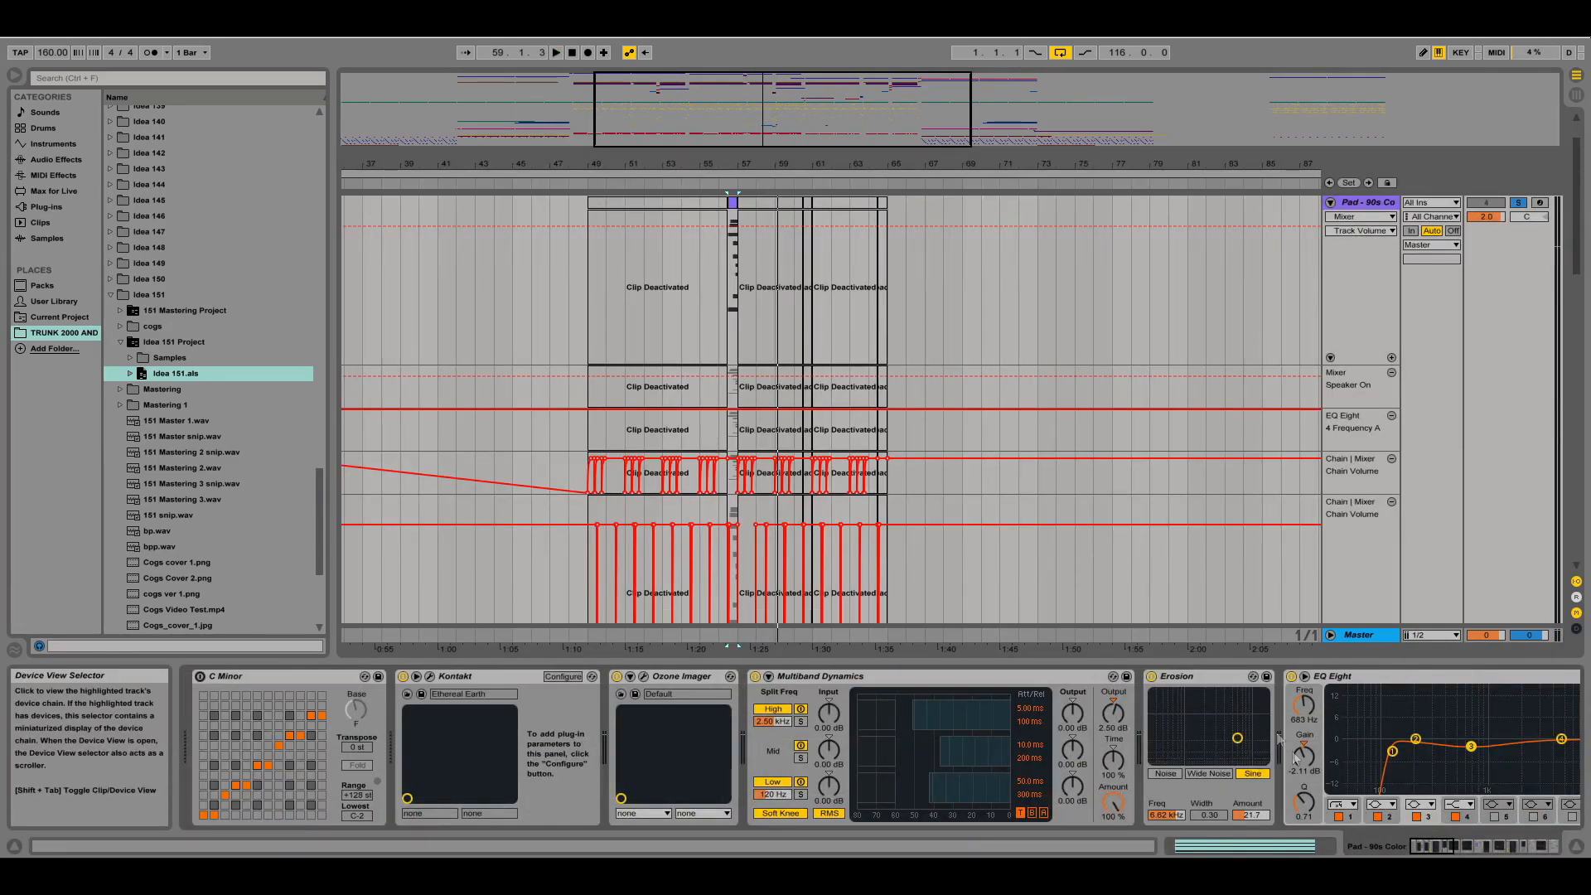
scroll(696, 274, "up", 2)
left_click(727, 251)
left_click(732, 250)
key("space")
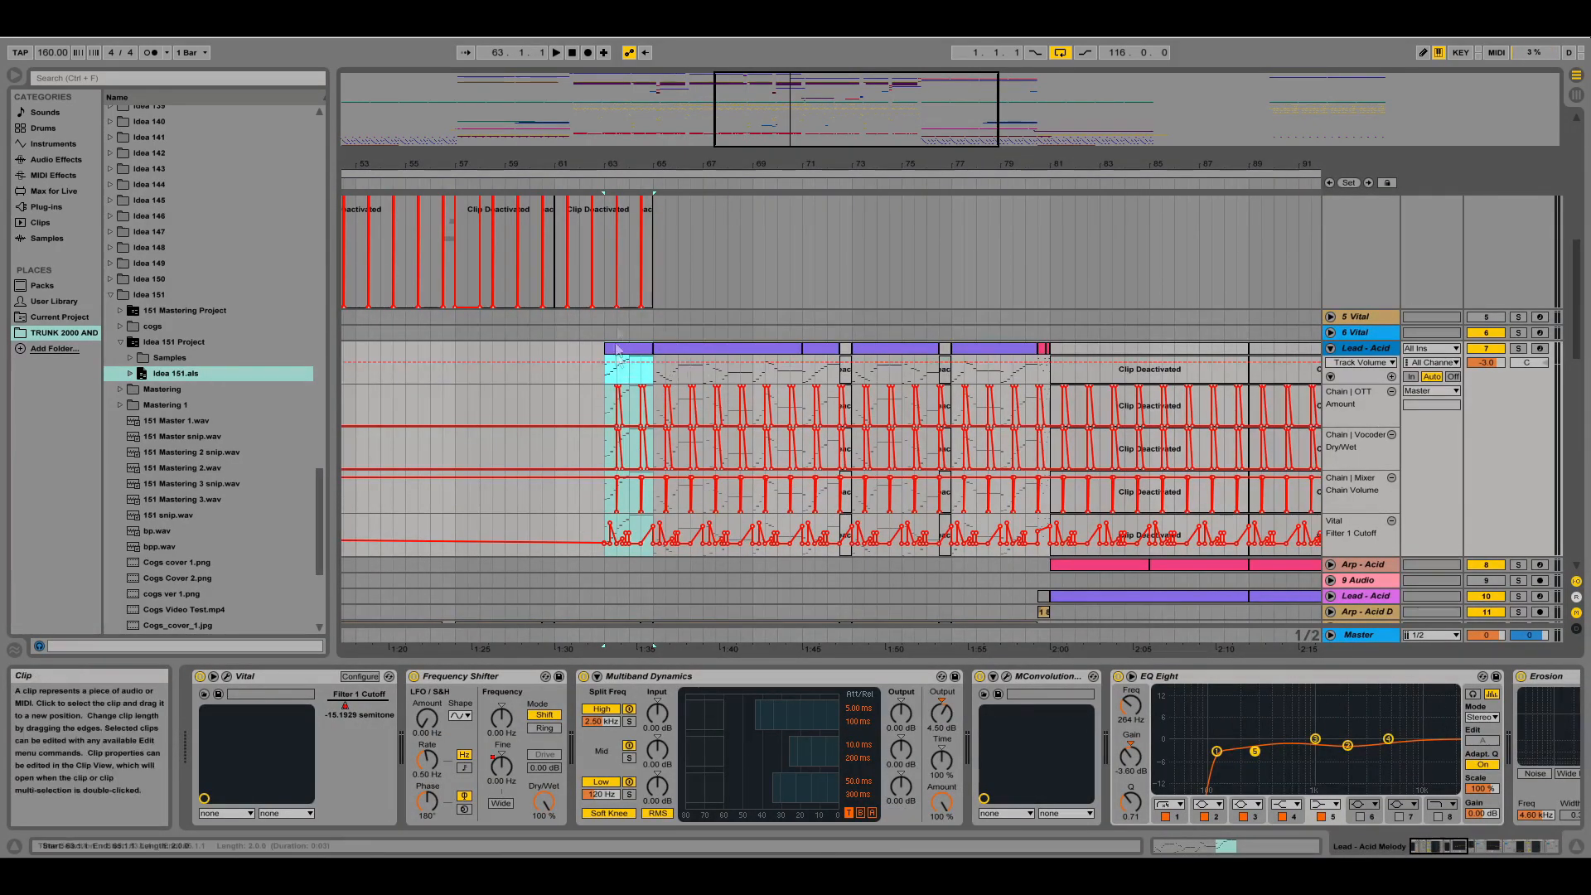
Solo the Lead - Acid Melody track, play it from bar 63, and examine its device chain and automation around bars 61 to 71
scroll(995, 307, "down", 1)
key("space")
left_click(1518, 331)
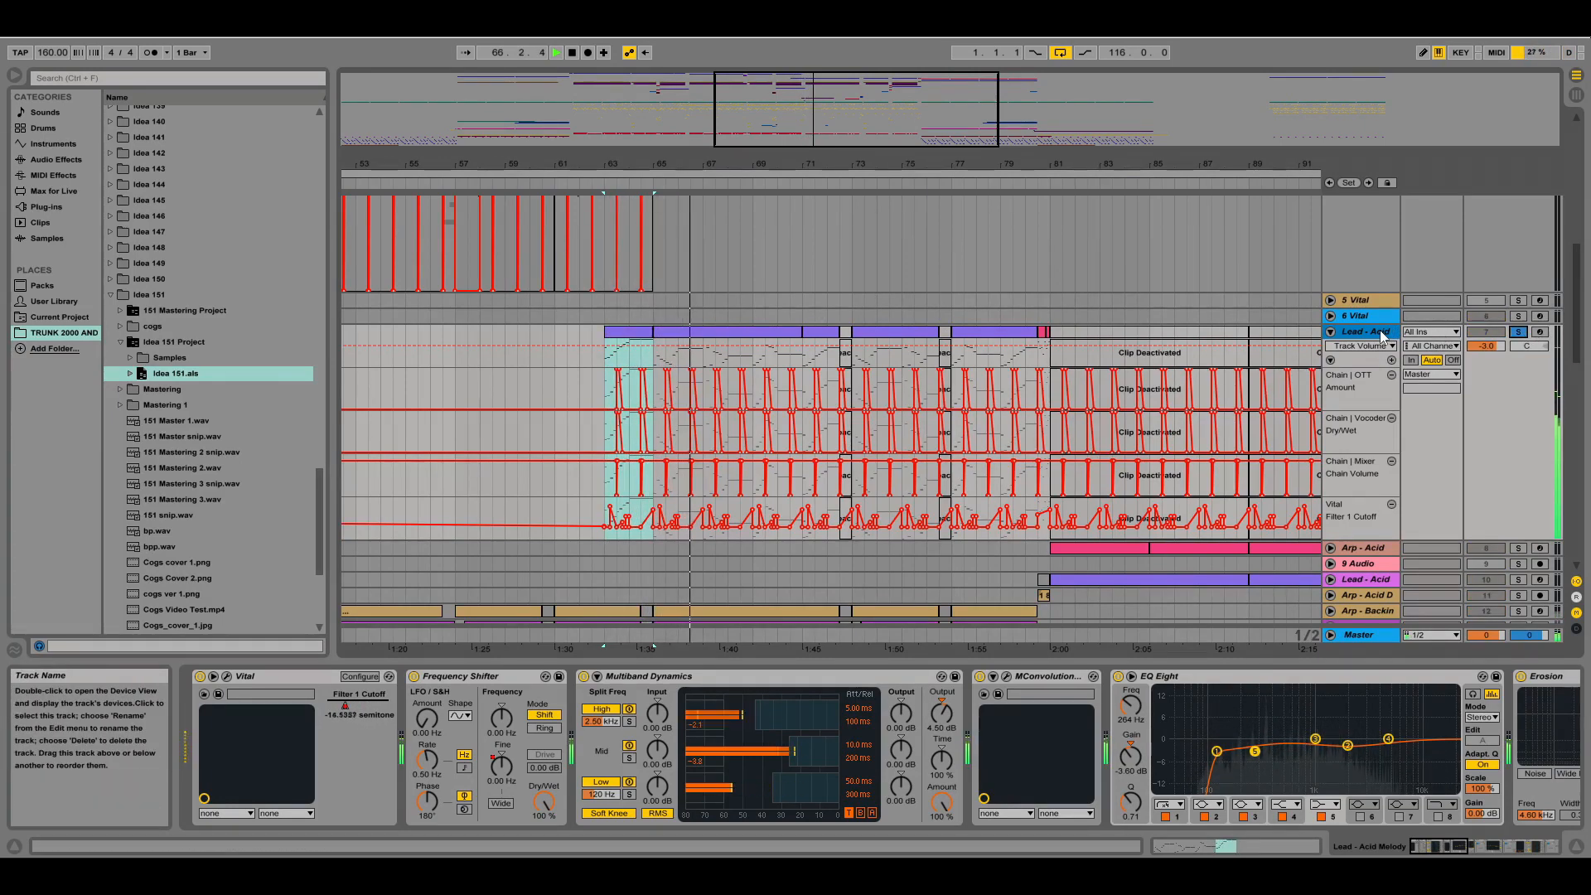
left_click_drag(1435, 845, 1509, 826)
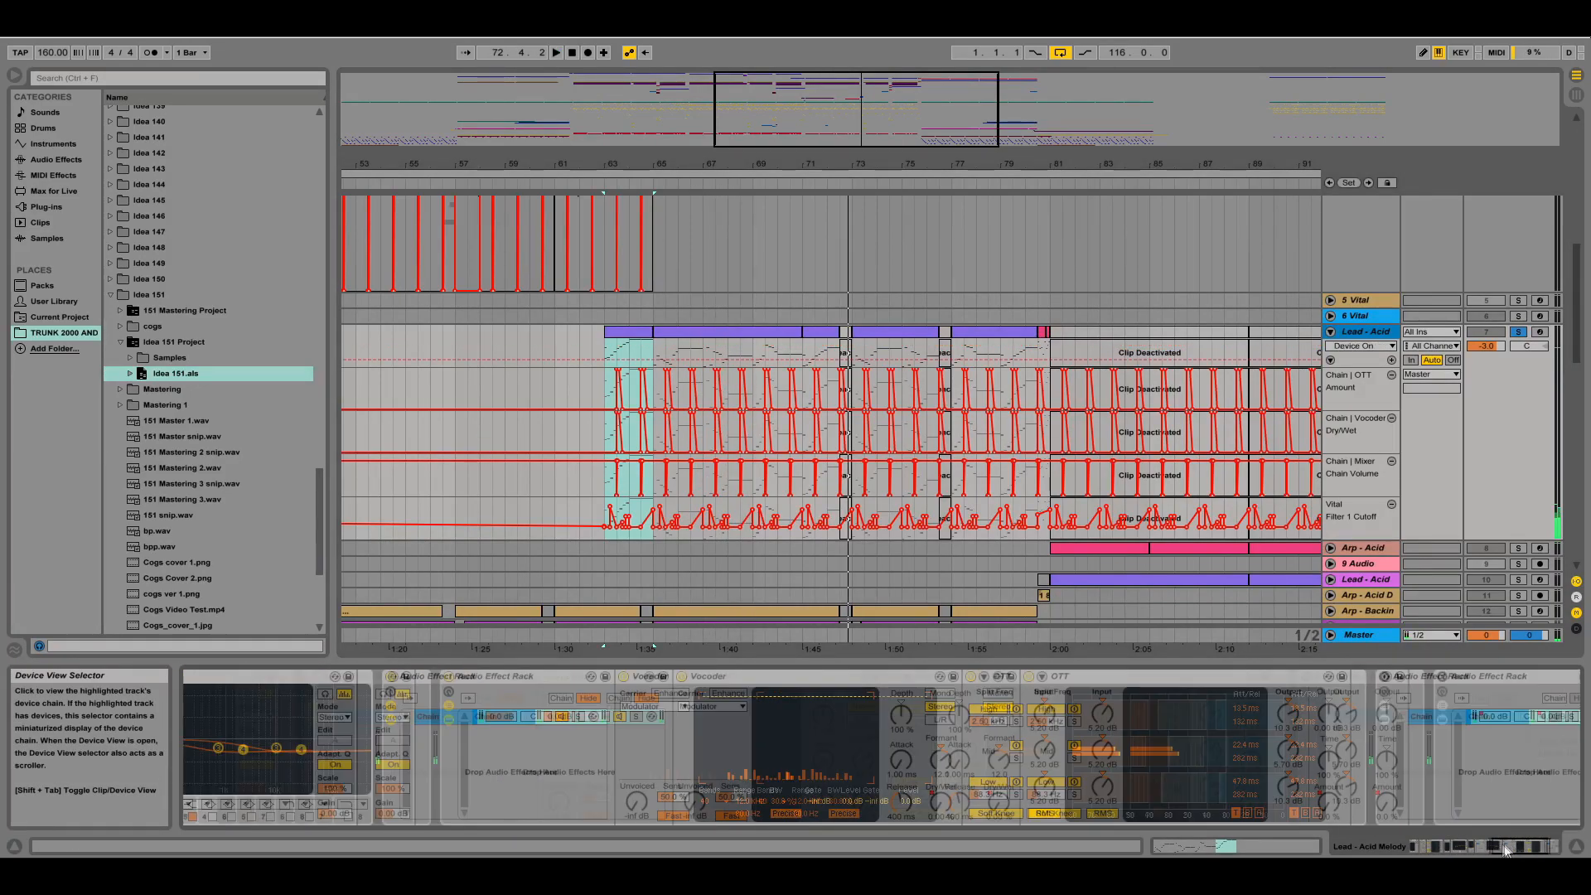
left_click_drag(727, 164, 991, 543)
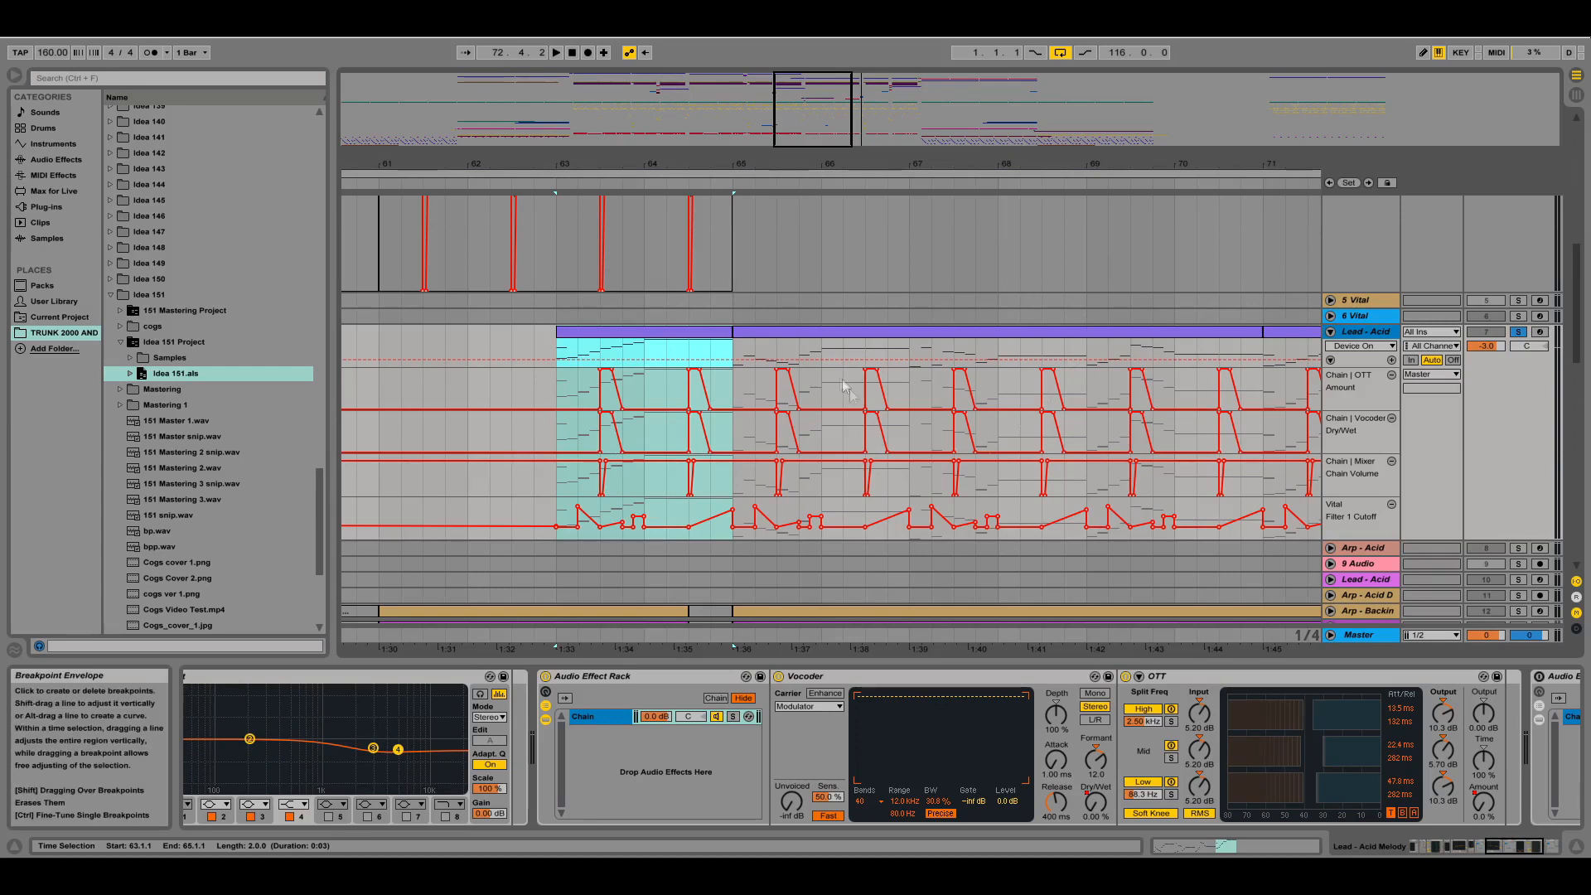
key("space")
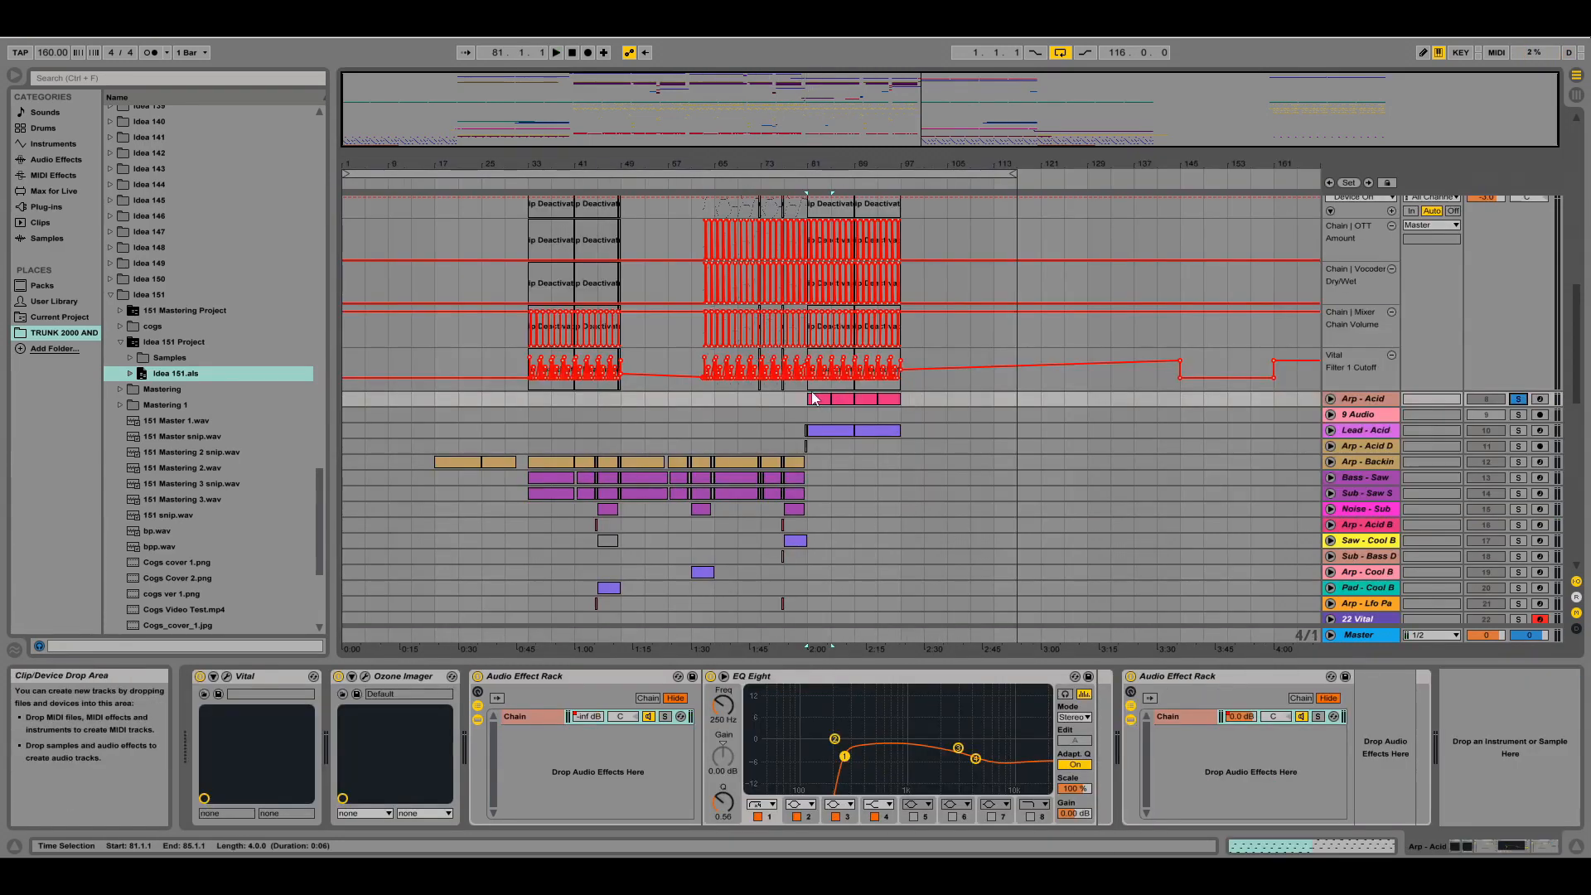
Play the Arp - Acid and Lead - Acid Break parts soloed from bar 81, and review the Lead - Acid Break device chain
left_click(817, 396)
key("space")
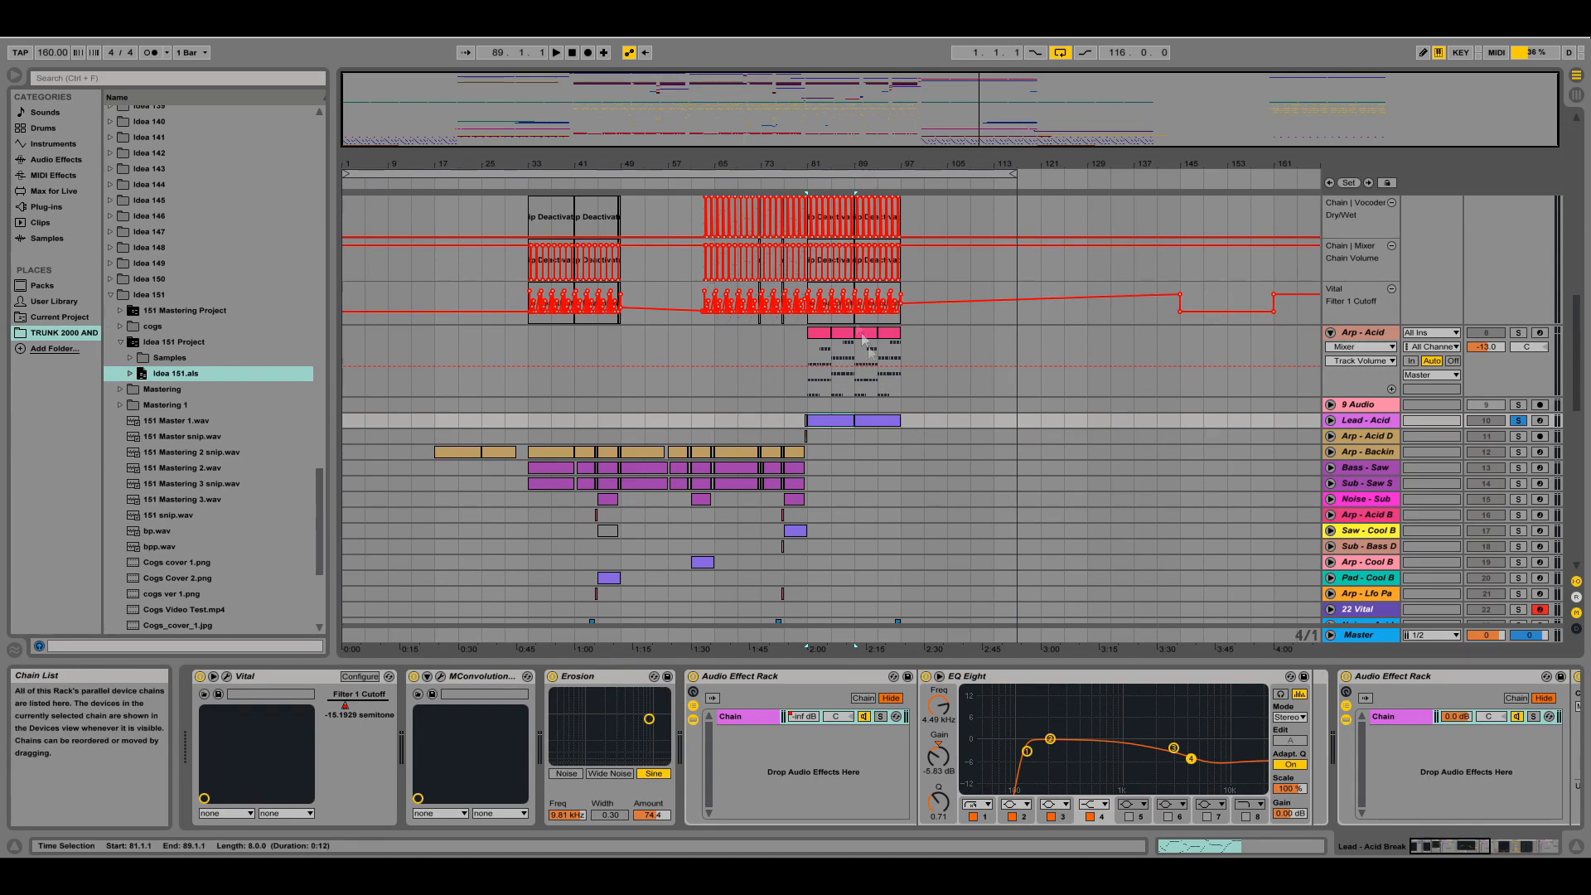
key("space")
left_click_drag(864, 124, 984, 169)
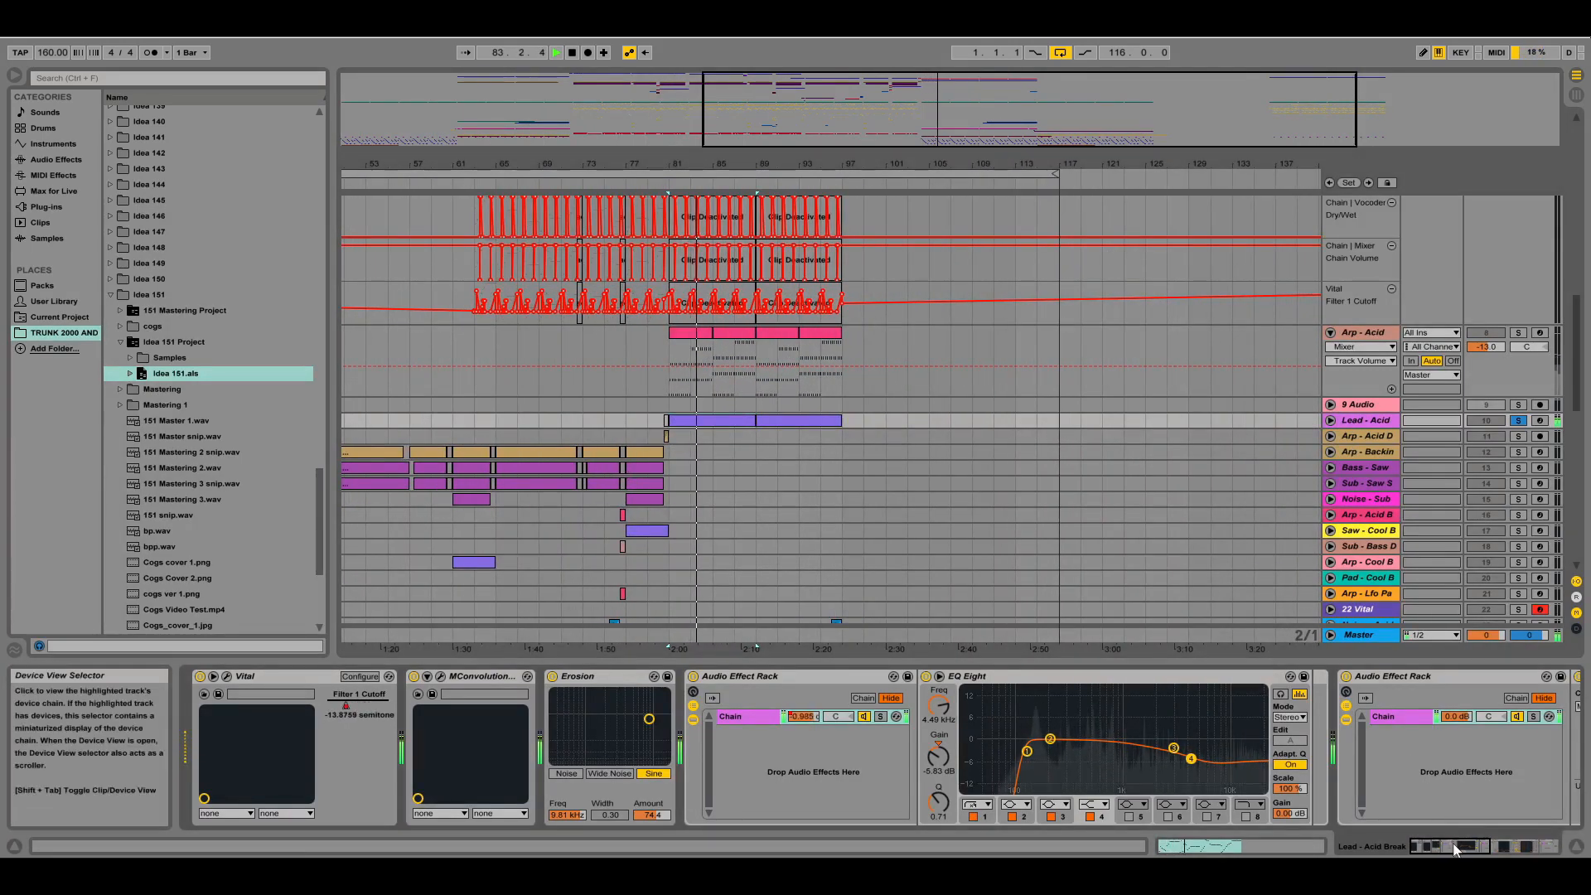
left_click_drag(1452, 846, 1524, 846)
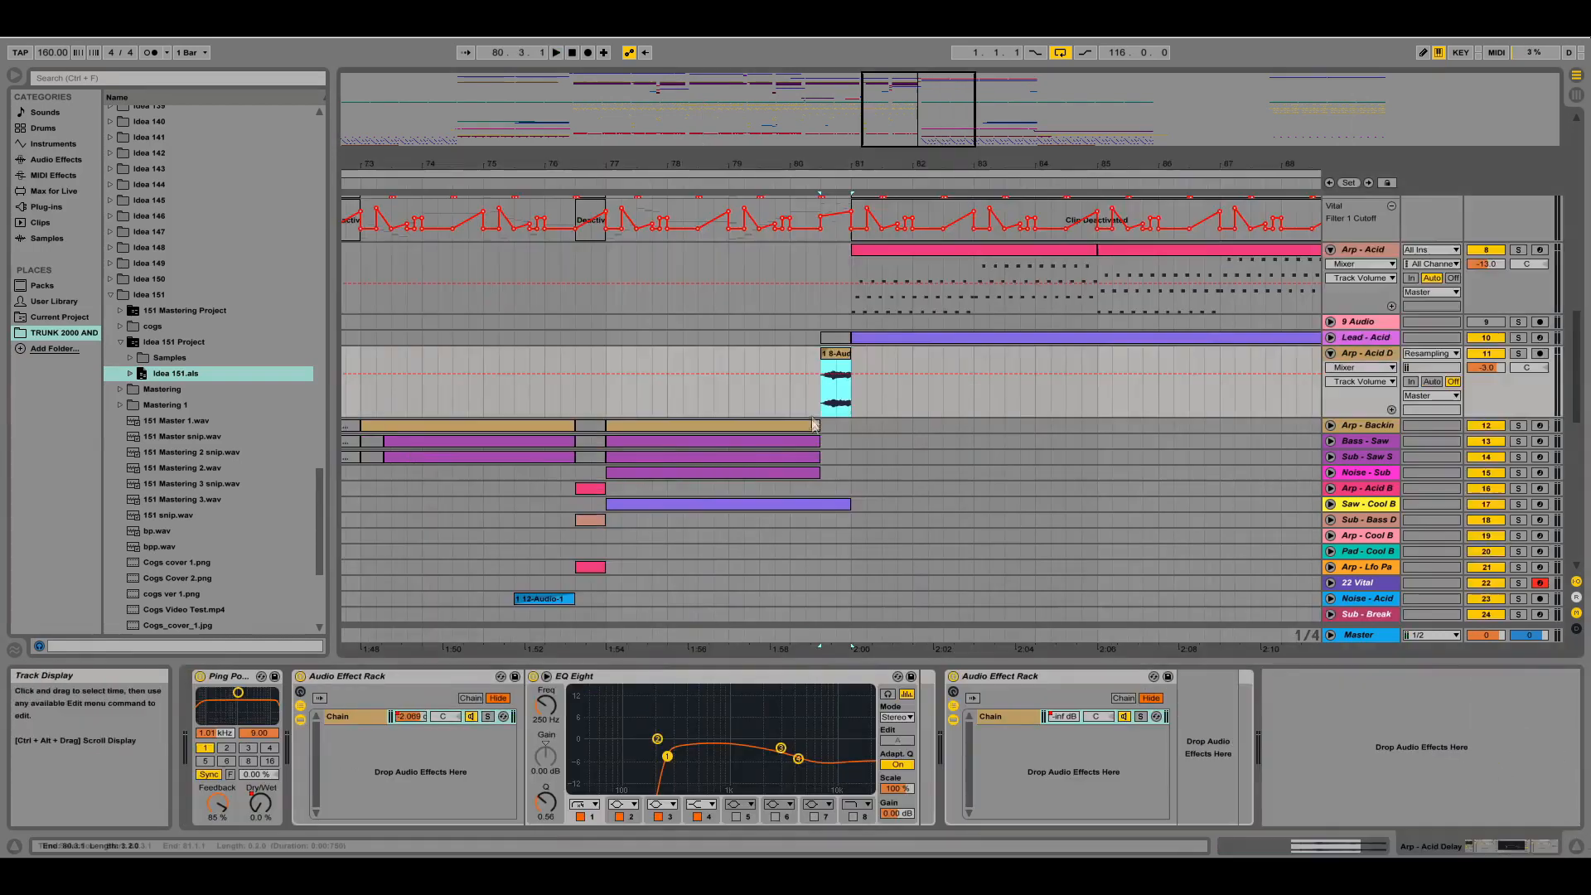
Solo the Arp - Acid Delay track and play its short audio clip just before bar 81
left_click(1517, 353)
key("space")
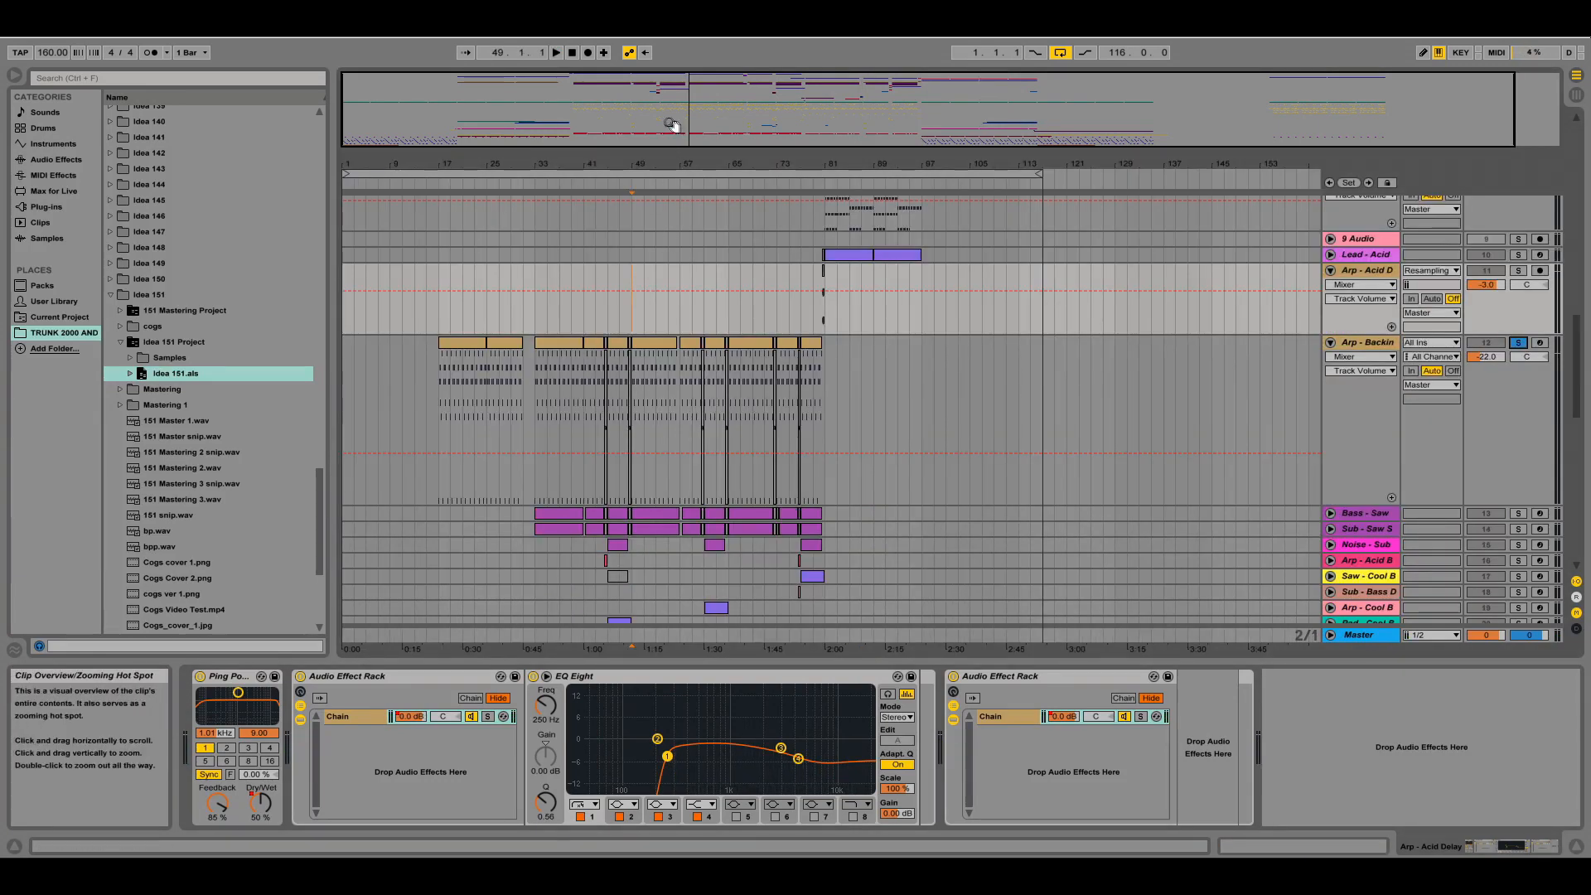
Solo the Bass - Saw track and play it from bar 33
left_click(674, 125)
left_click_drag(742, 137, 771, 79)
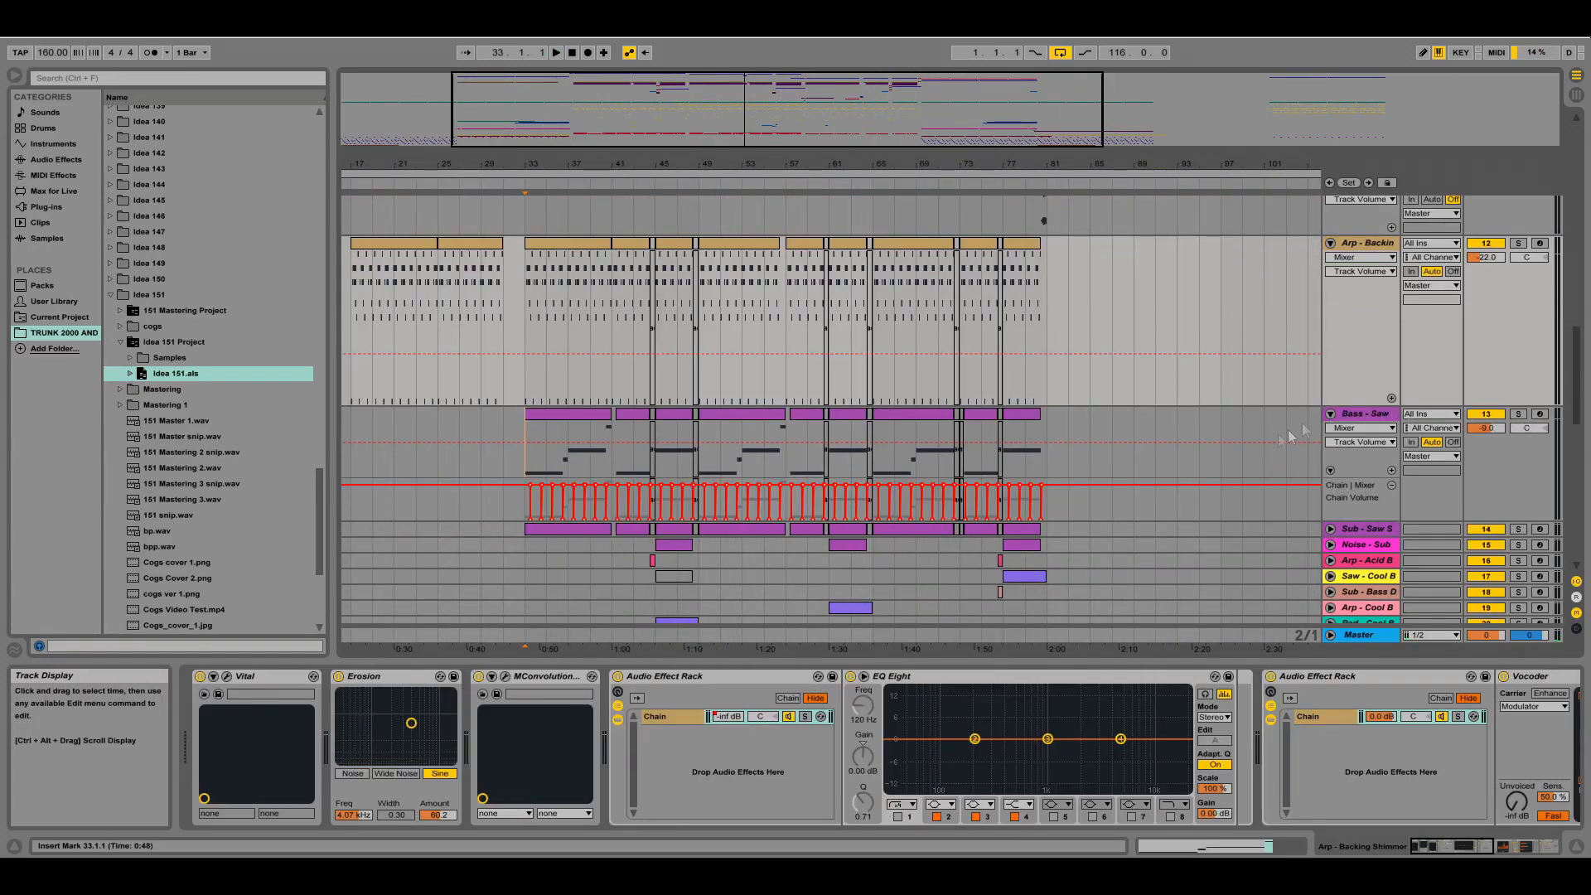
scroll(1319, 427, "down", 5)
scroll(1541, 338, "up", 1)
left_click(1517, 315)
key("space")
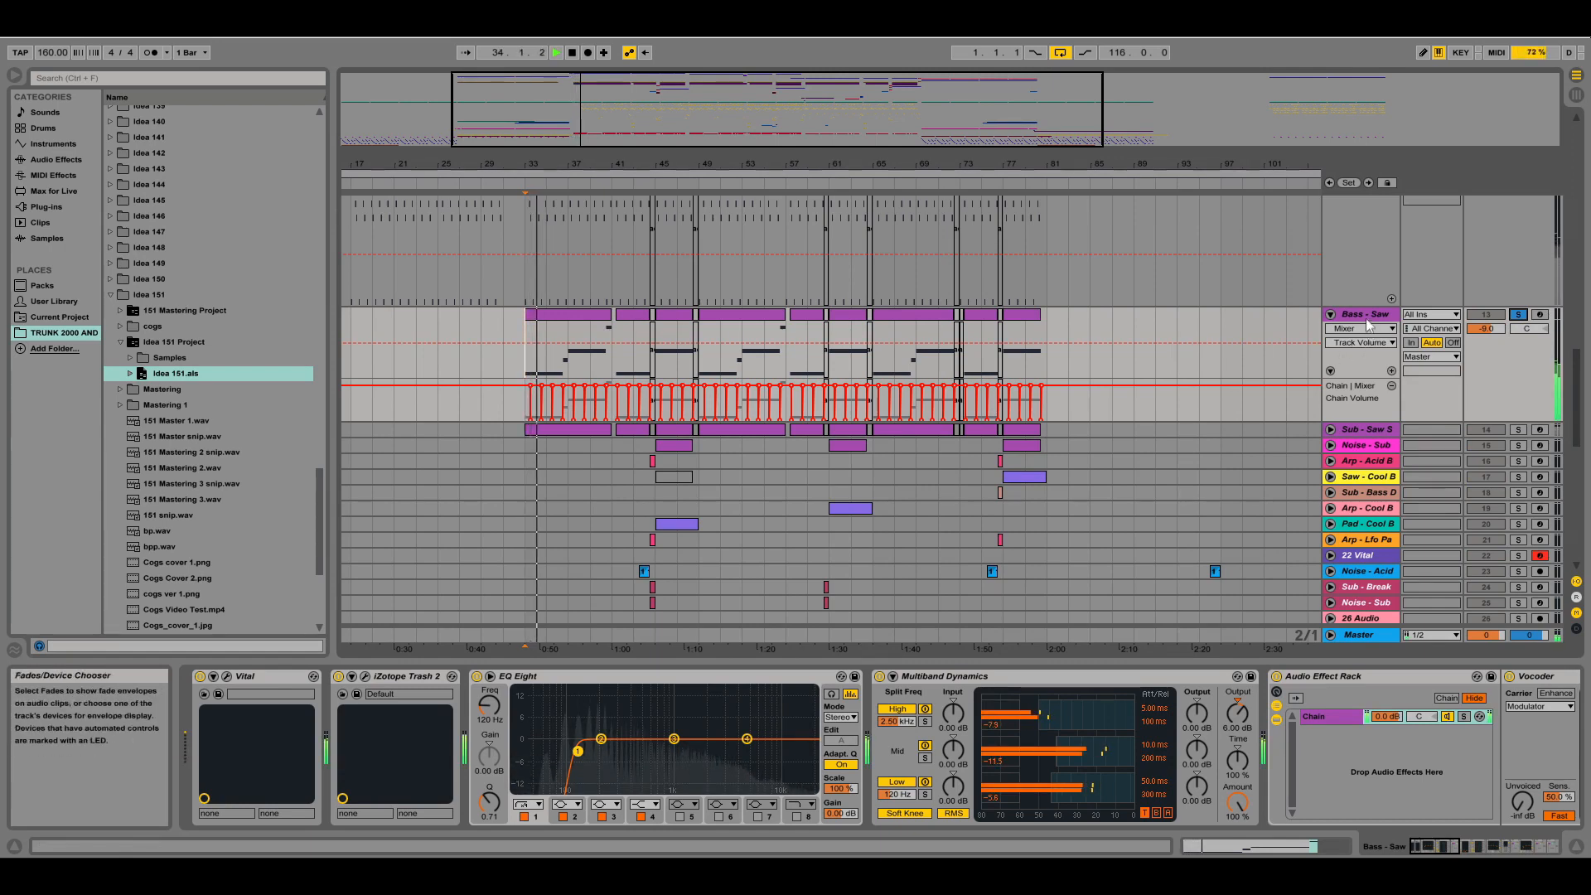
key("space")
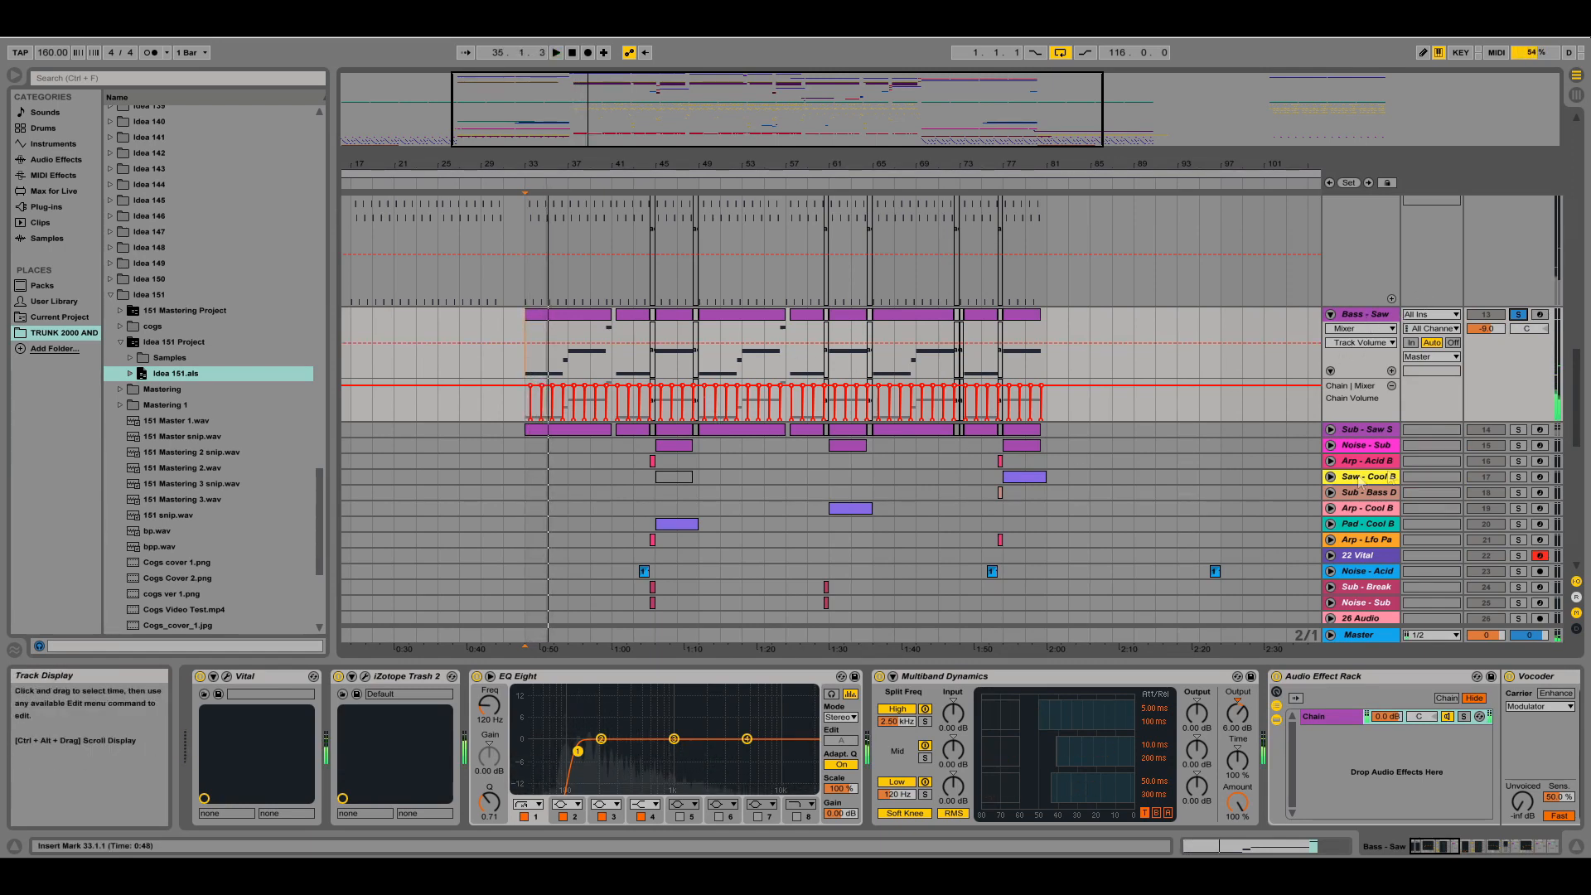
Unfold the Sub - Saw Sub track, and review the Vital effects and voice settings of the Bass - Saw track before closing the synth
left_click(1331, 429)
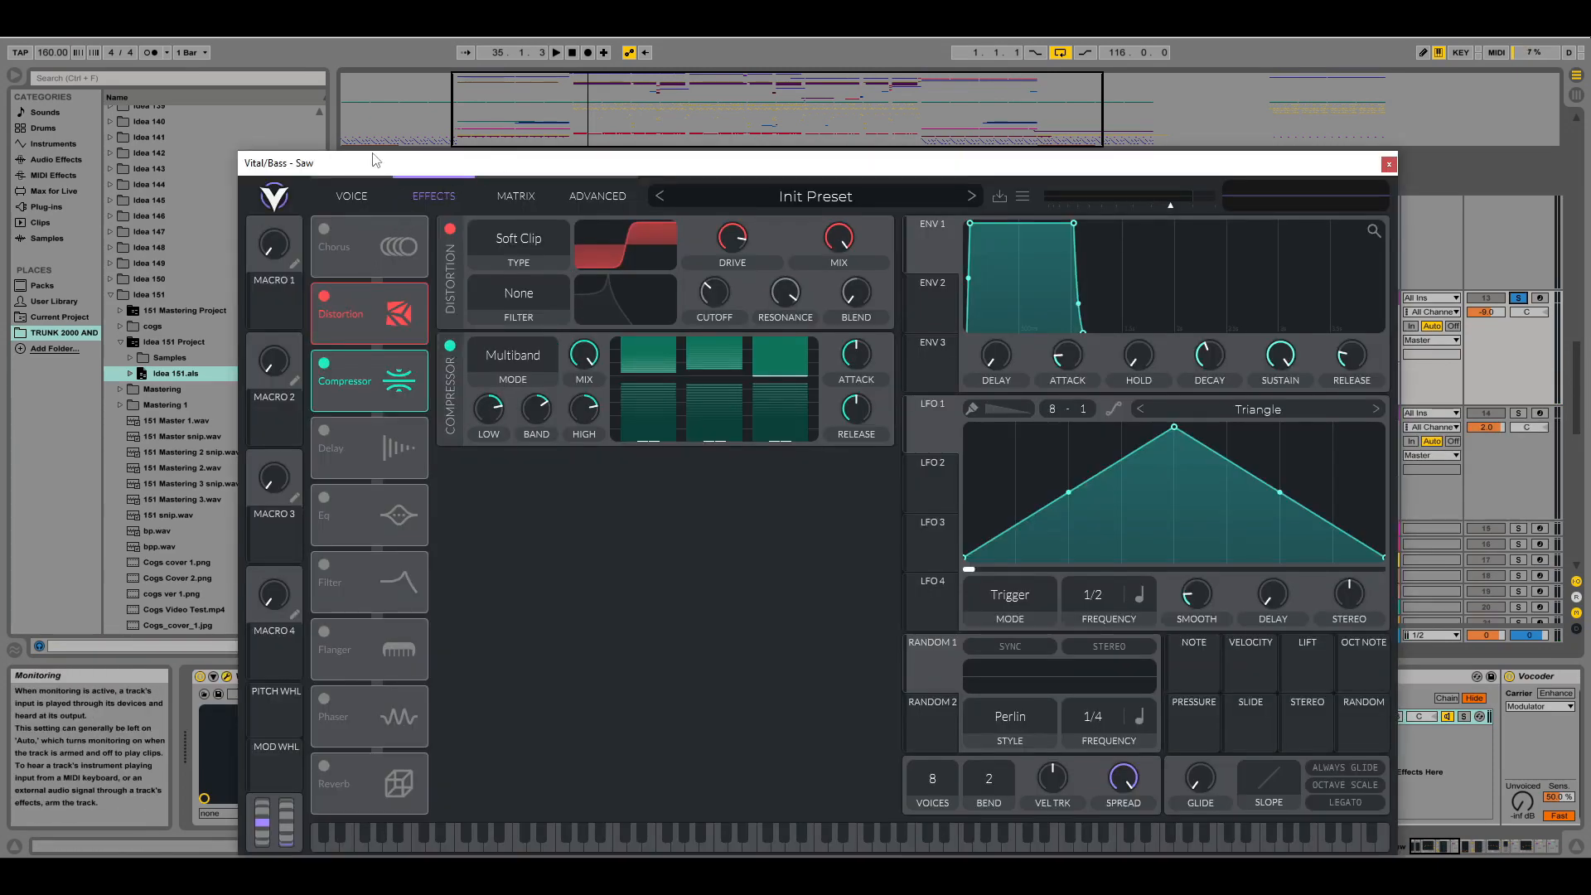
left_click_drag(373, 160, 299, 39)
left_click(279, 75)
left_click(1314, 44)
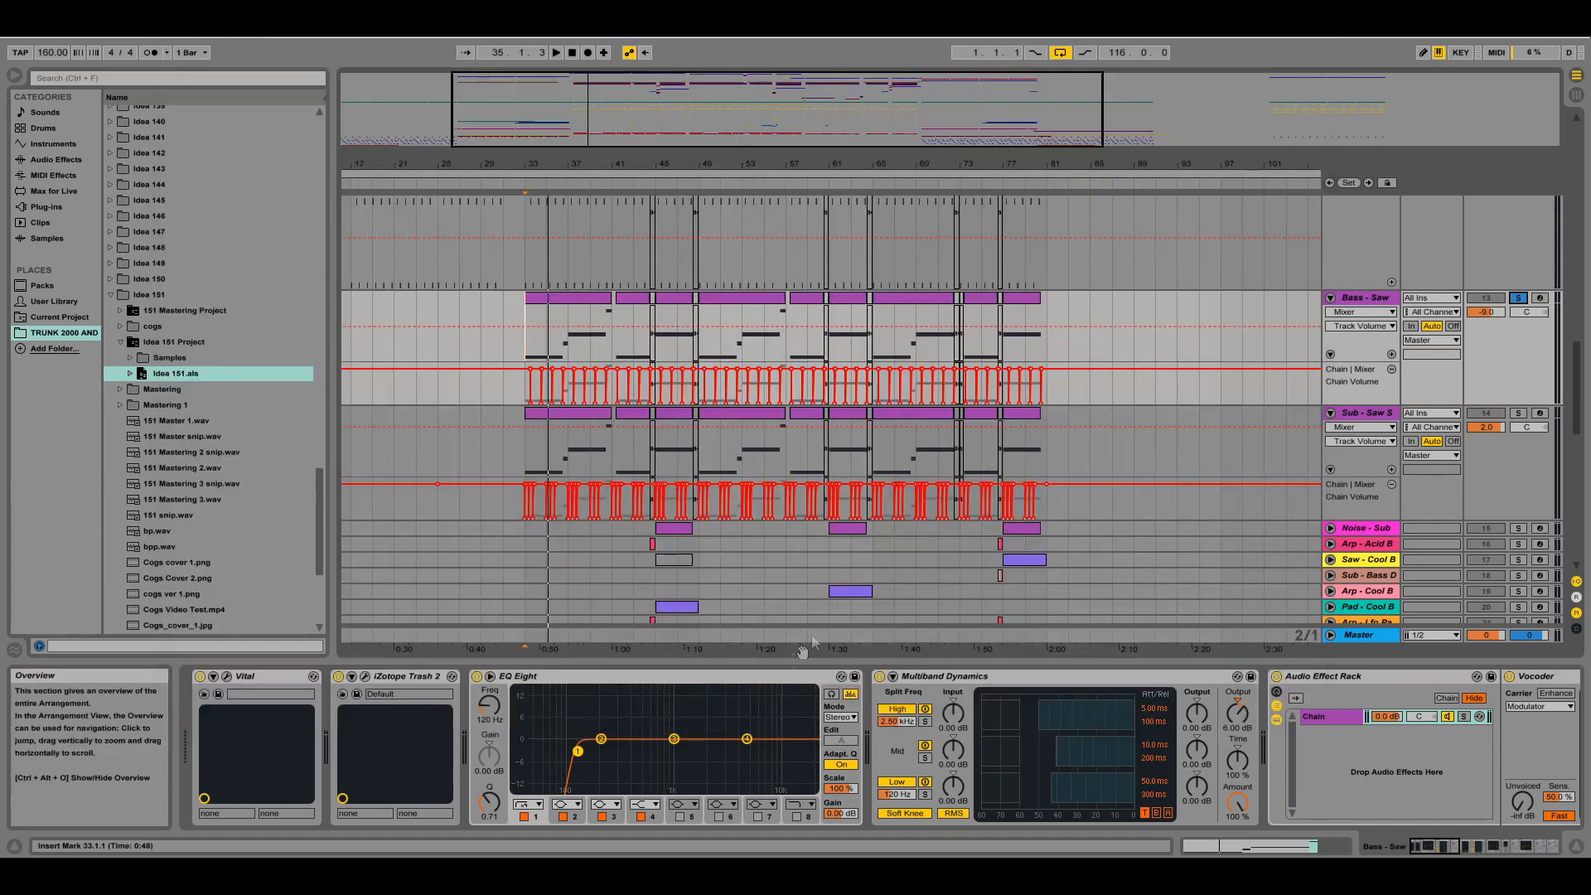
Open iZotope Trash 2 on the Bass - Saw track and compare the sound with the plug-in bypassed and active during playback
left_click(365, 676)
left_click(1324, 237)
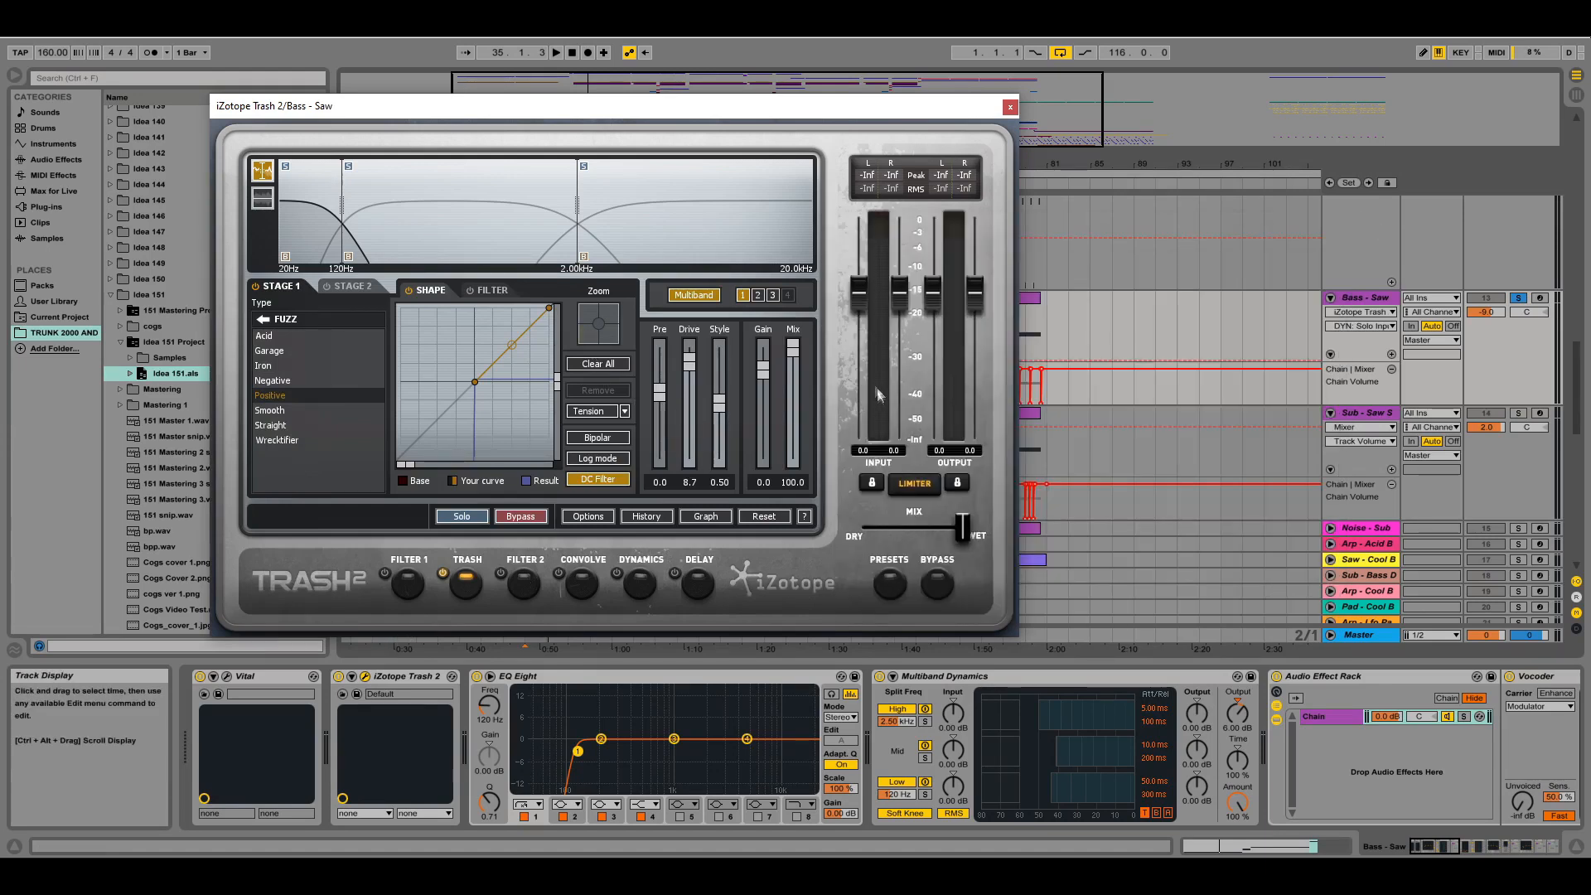
key("space")
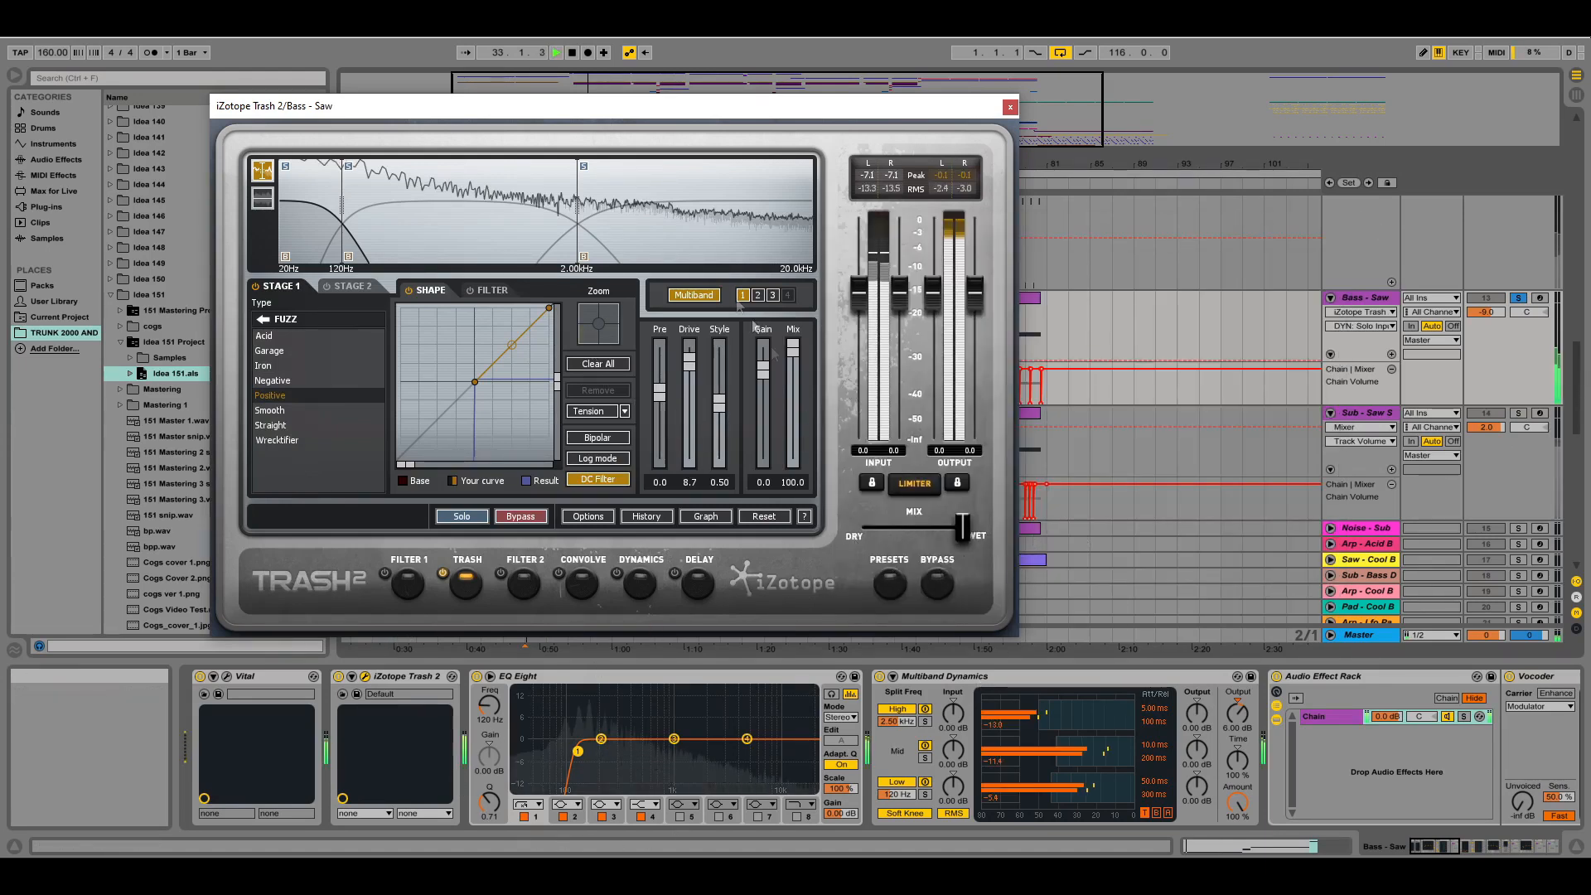
left_click(338, 677)
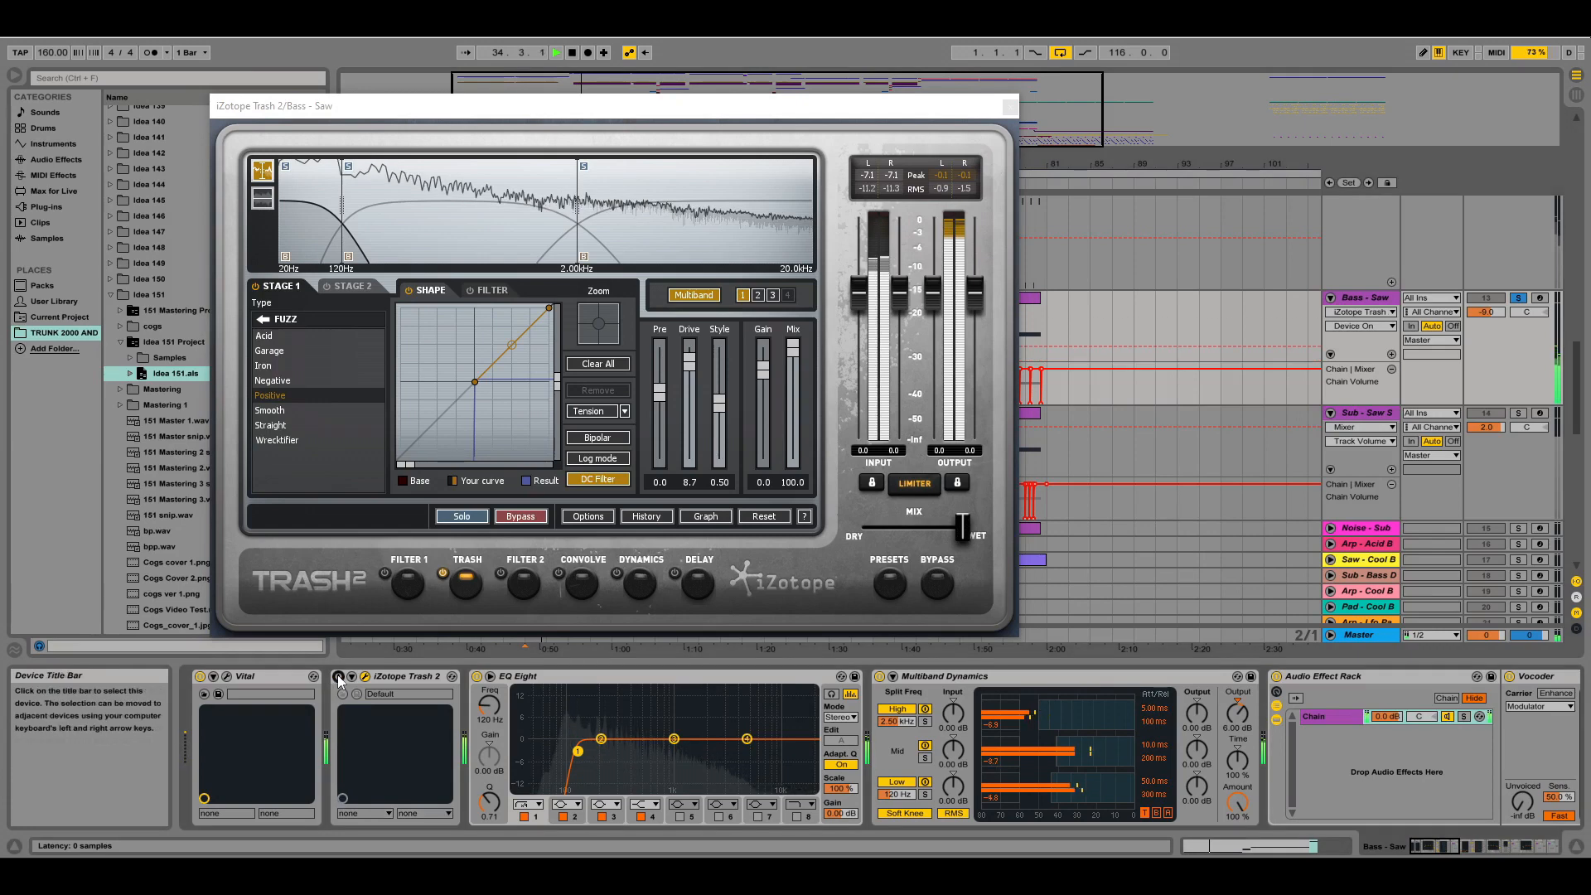
left_click(338, 677)
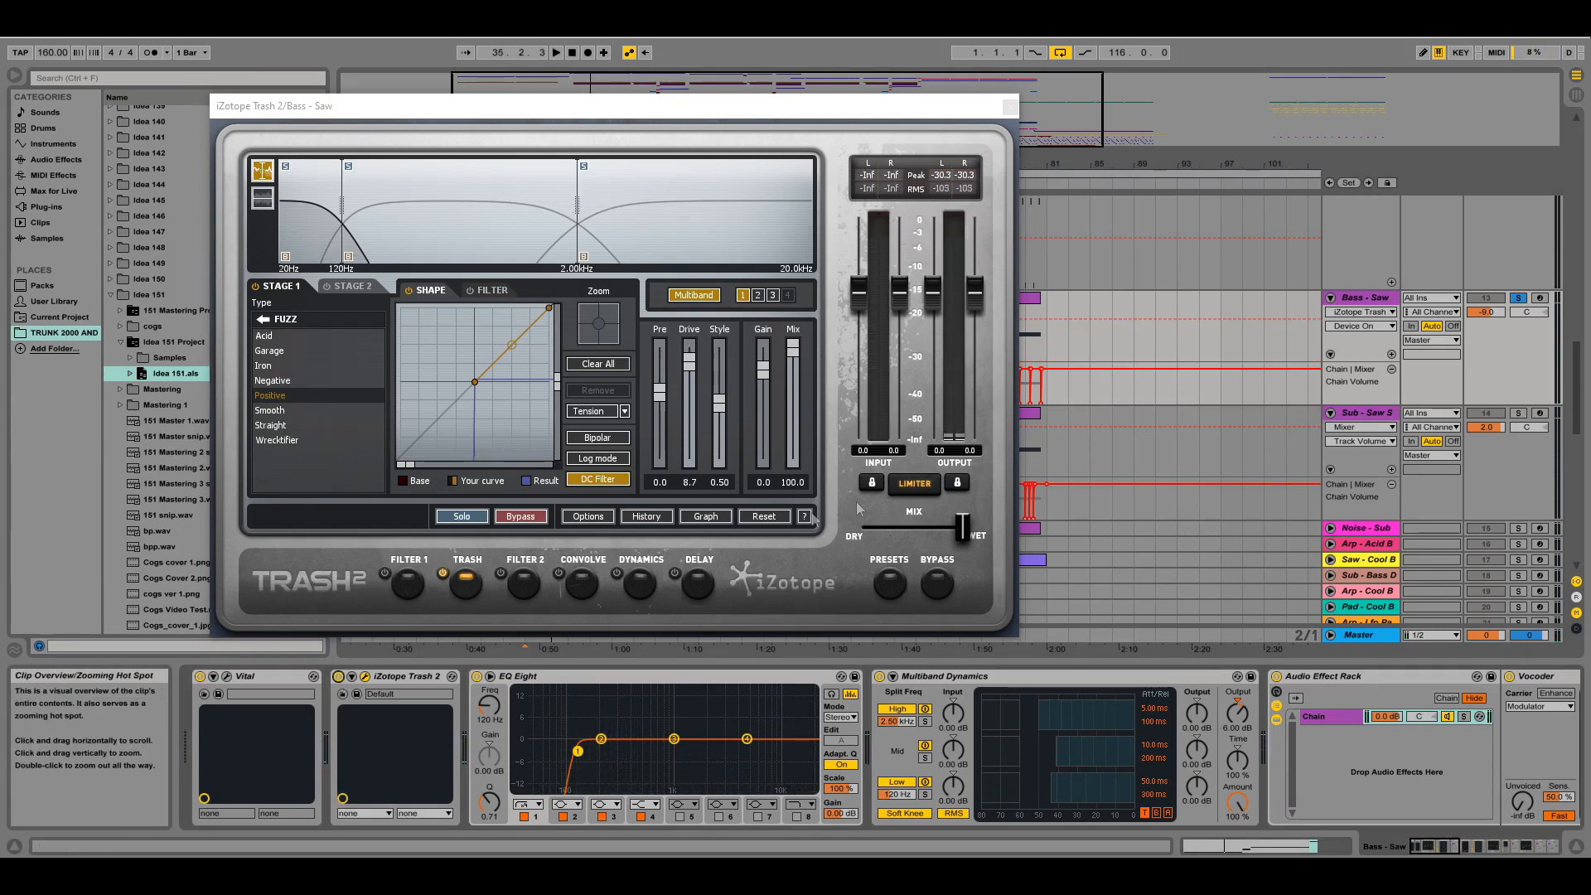
Play the soloed Sub - Saw Sub track from bar 33 and show the voice settings of its Vital synth
left_click(469, 480)
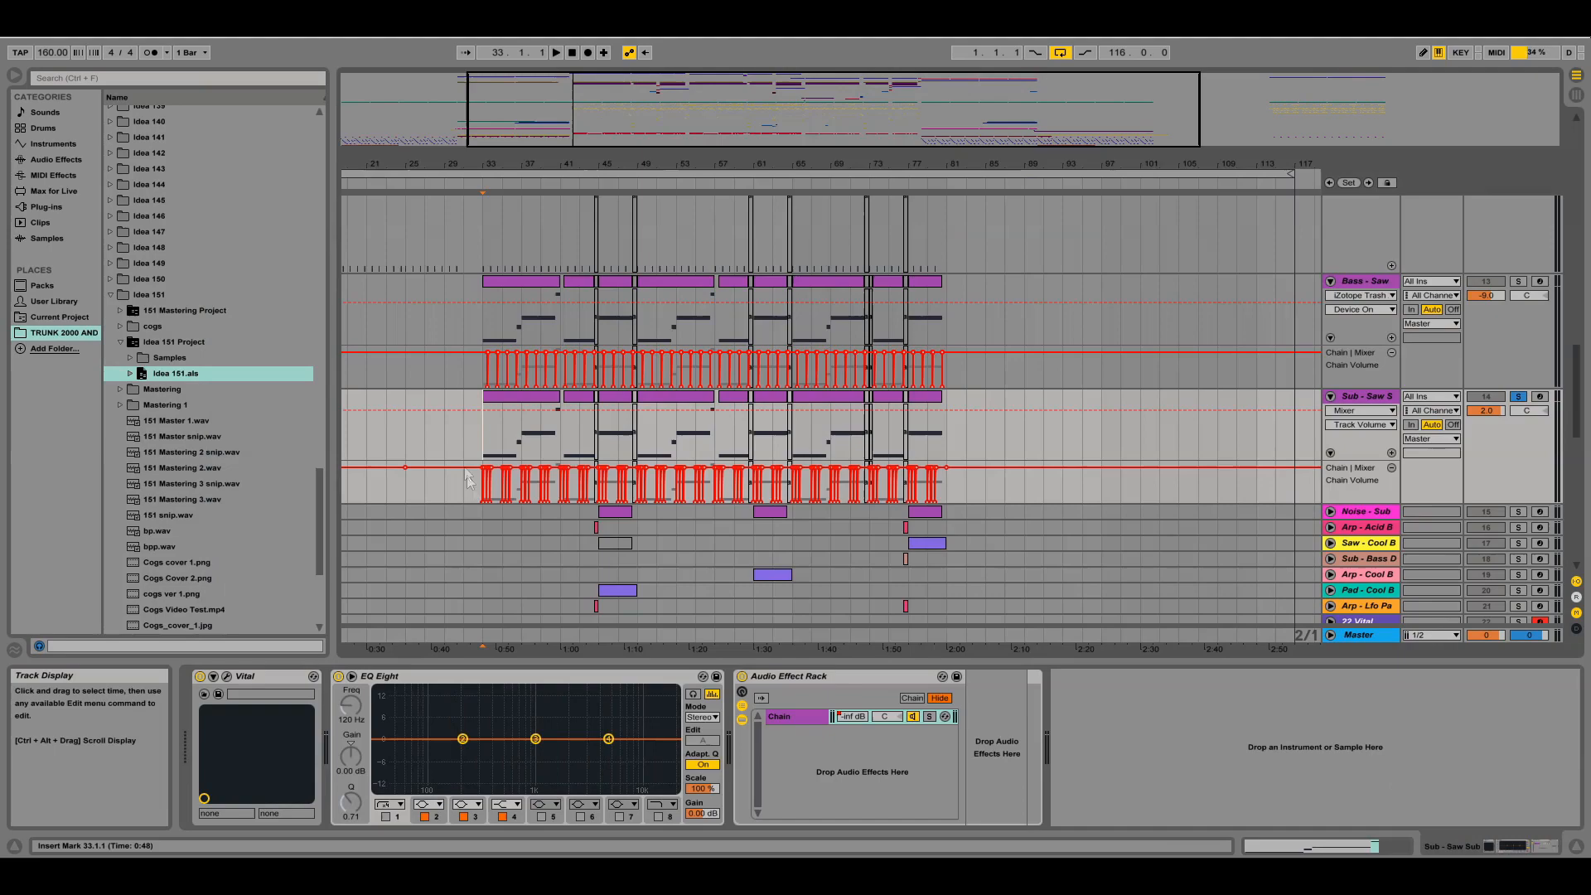
left_click(227, 675)
key("space")
left_click_drag(457, 153, 678, 19)
left_click(390, 105)
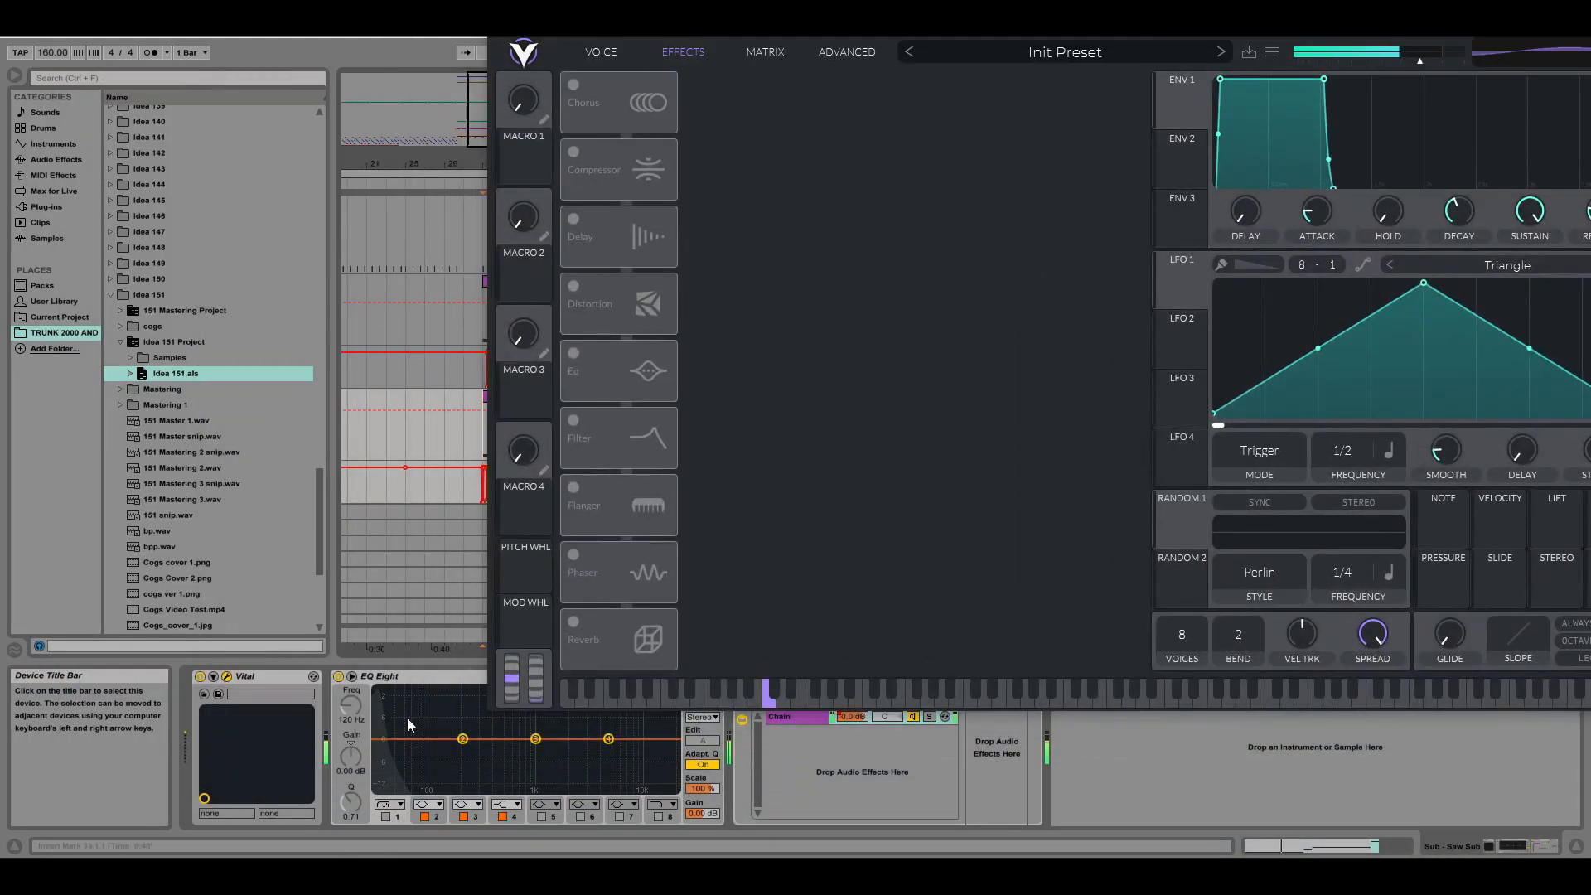
left_click(601, 52)
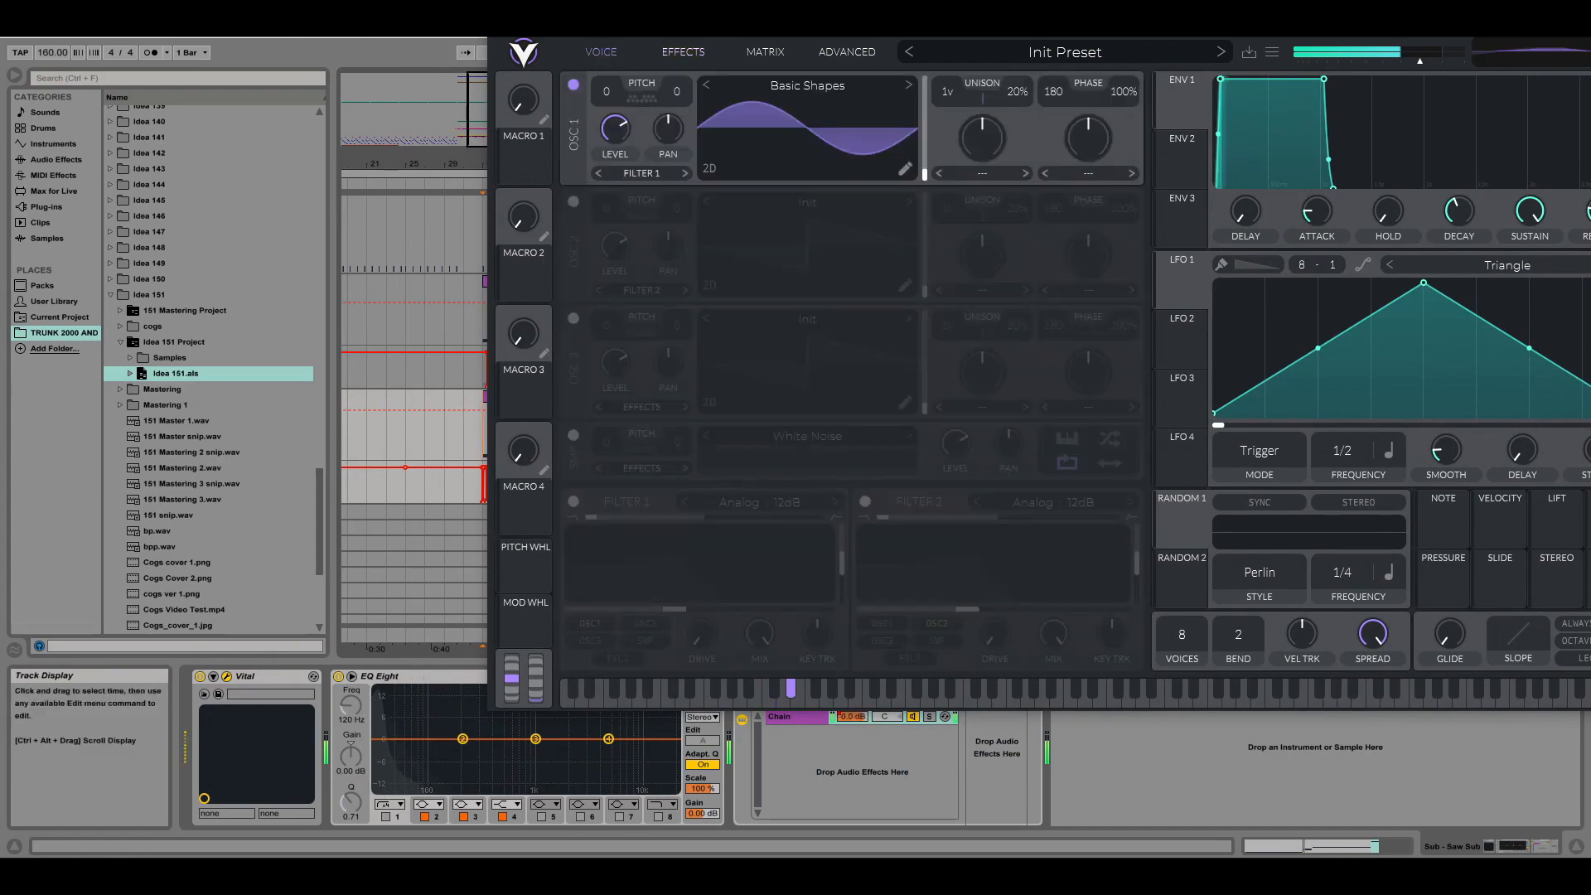
Reposition the Vital window to uncover the Sub - Saw Sub track's notes and Chain Volume automation
left_click_drag(654, 37, 78, 165)
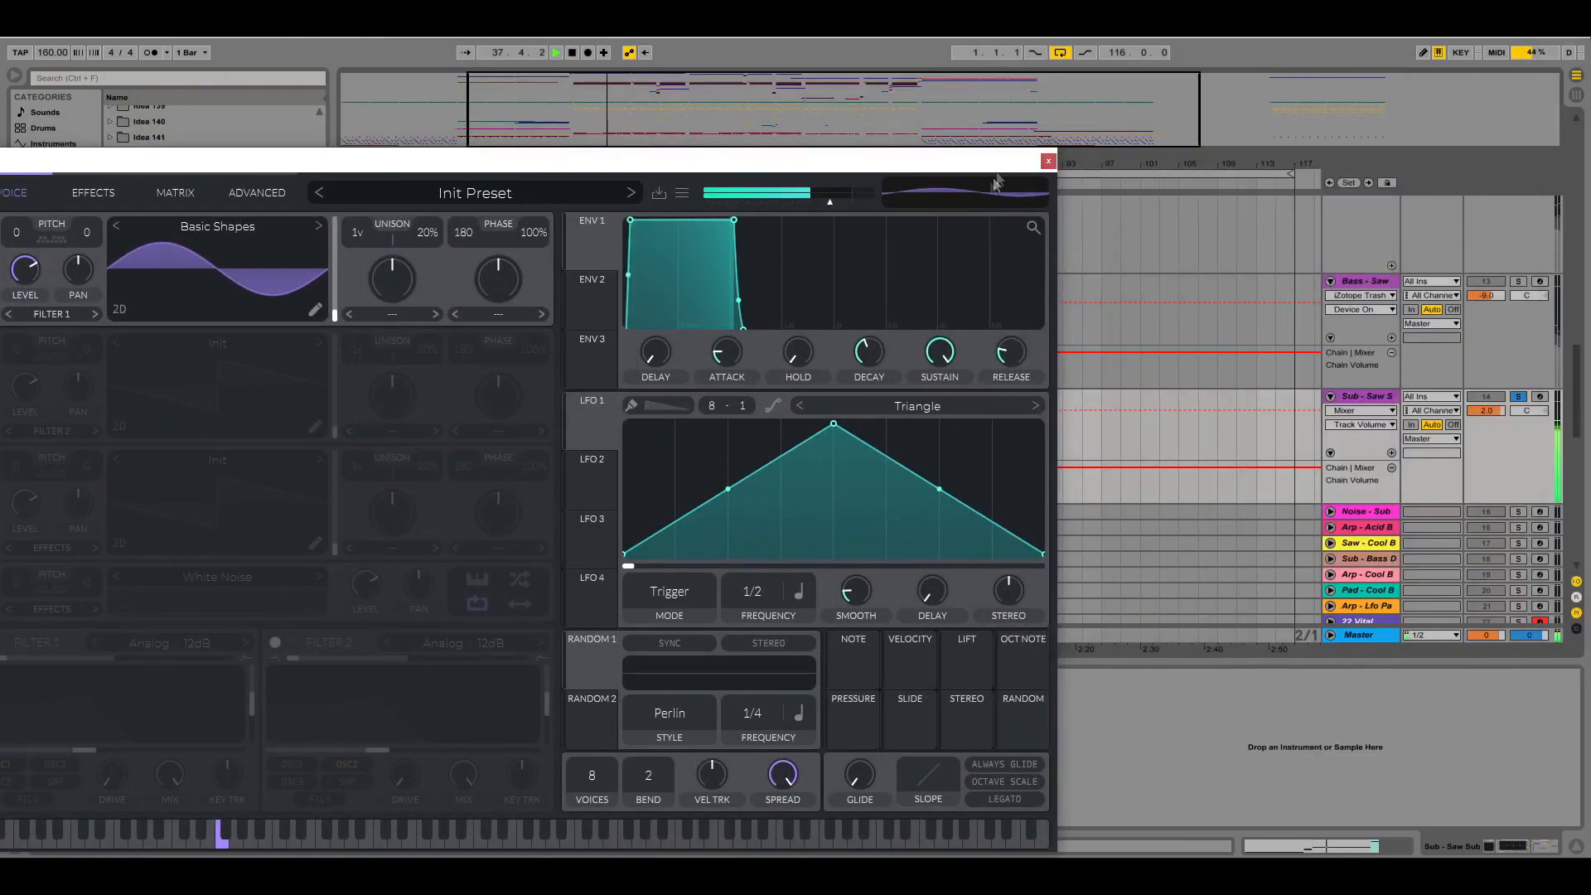
left_click_drag(862, 157, 1318, 120)
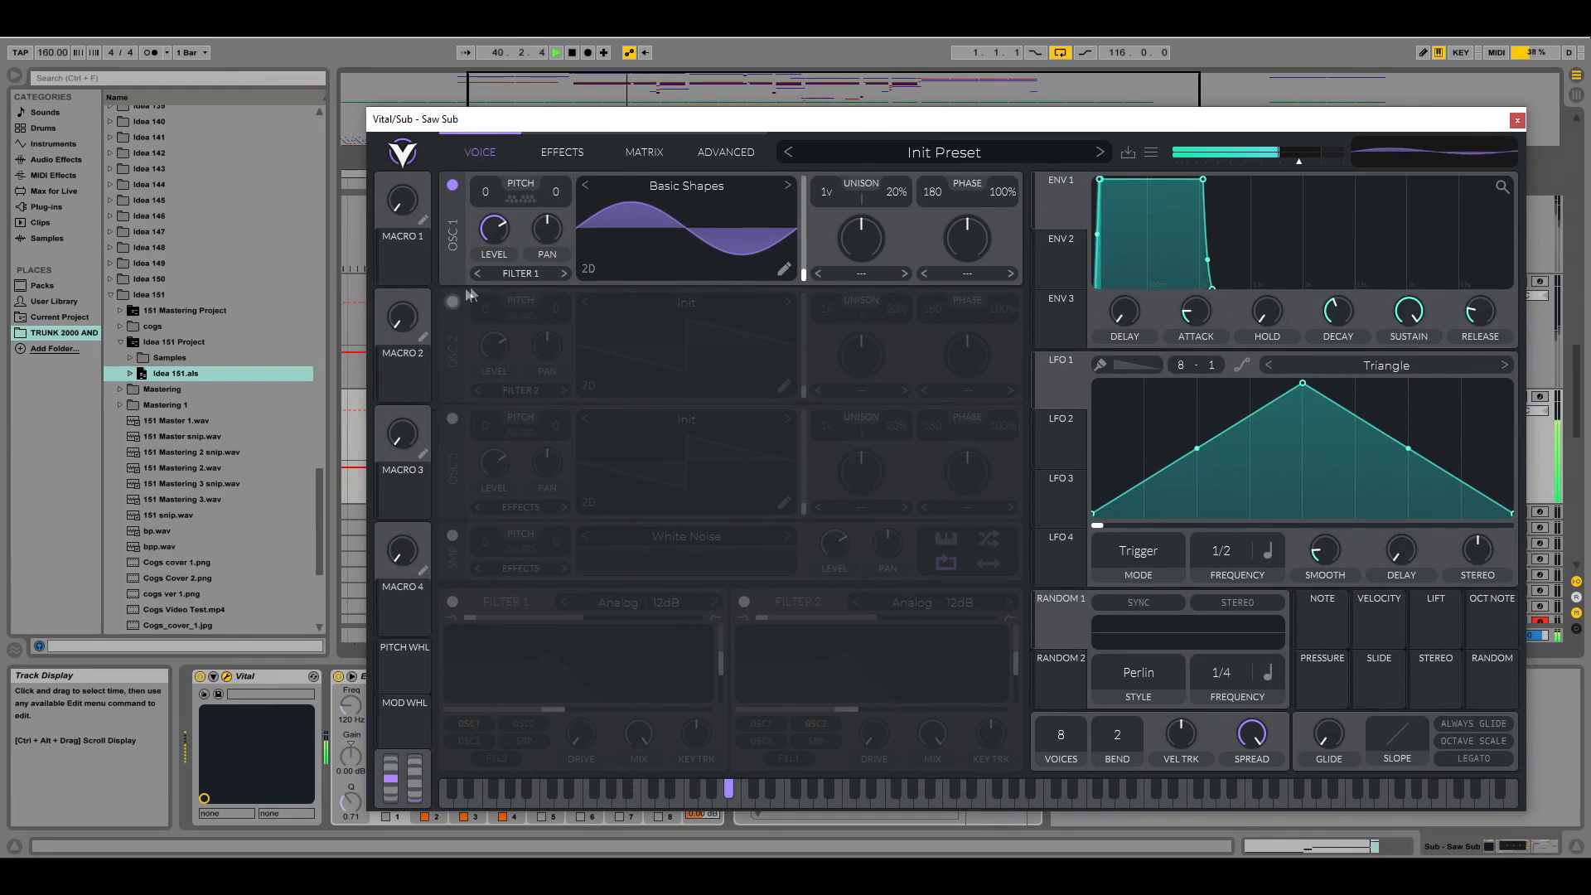
left_click_drag(603, 120, 538, 555)
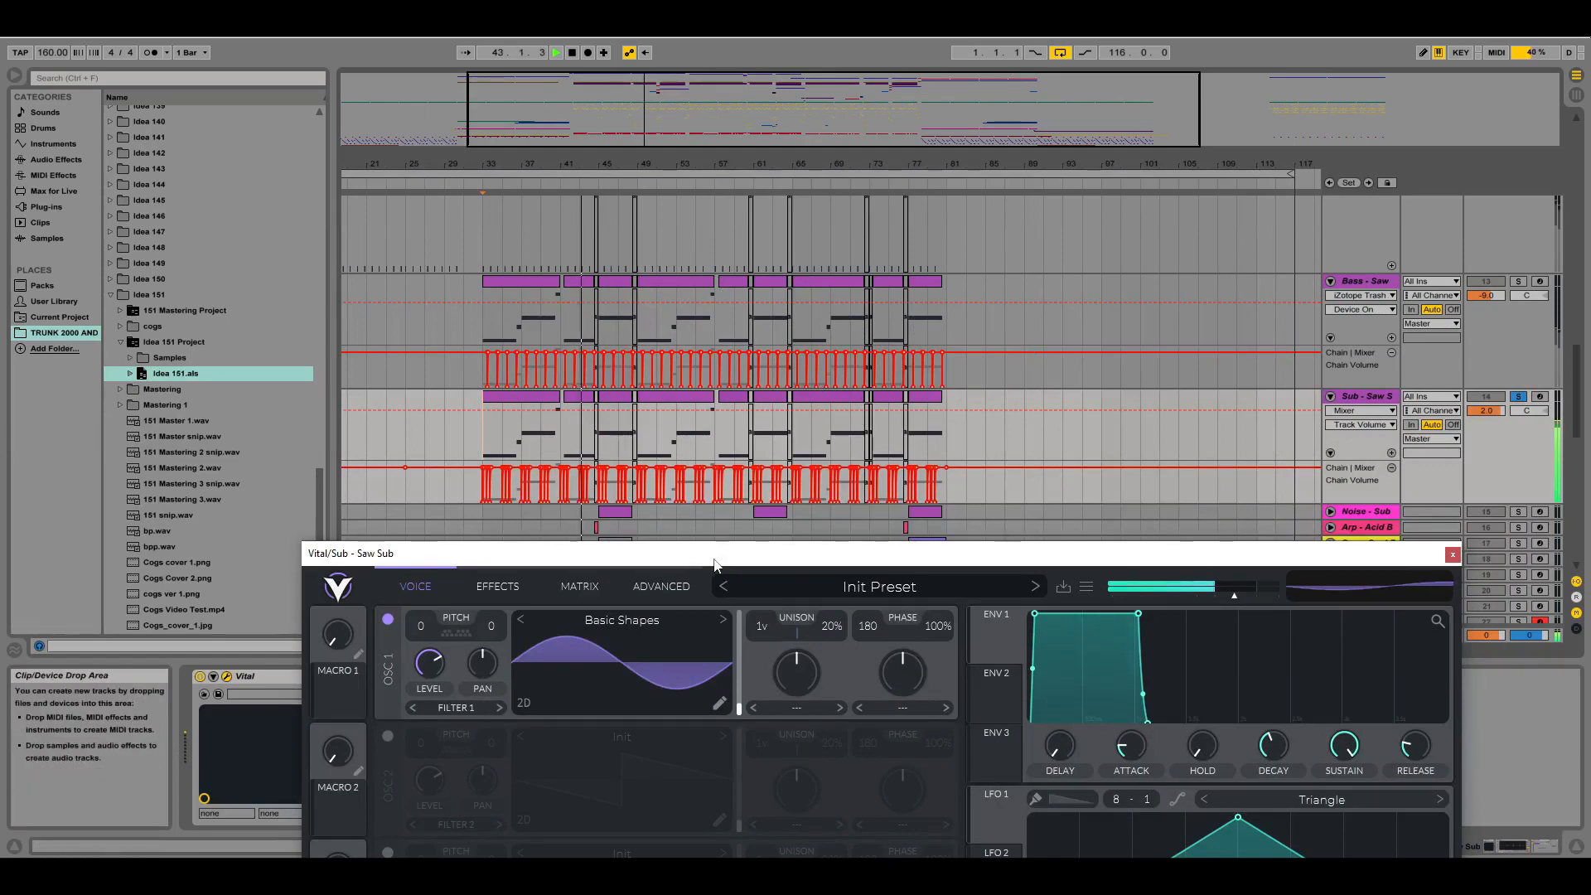
Enable the second oscillator in the Sub - Saw Sub track's Vital, using Basic Shapes transposed by 19 semitones
left_click_drag(715, 559, 652, 168)
left_click(325, 346)
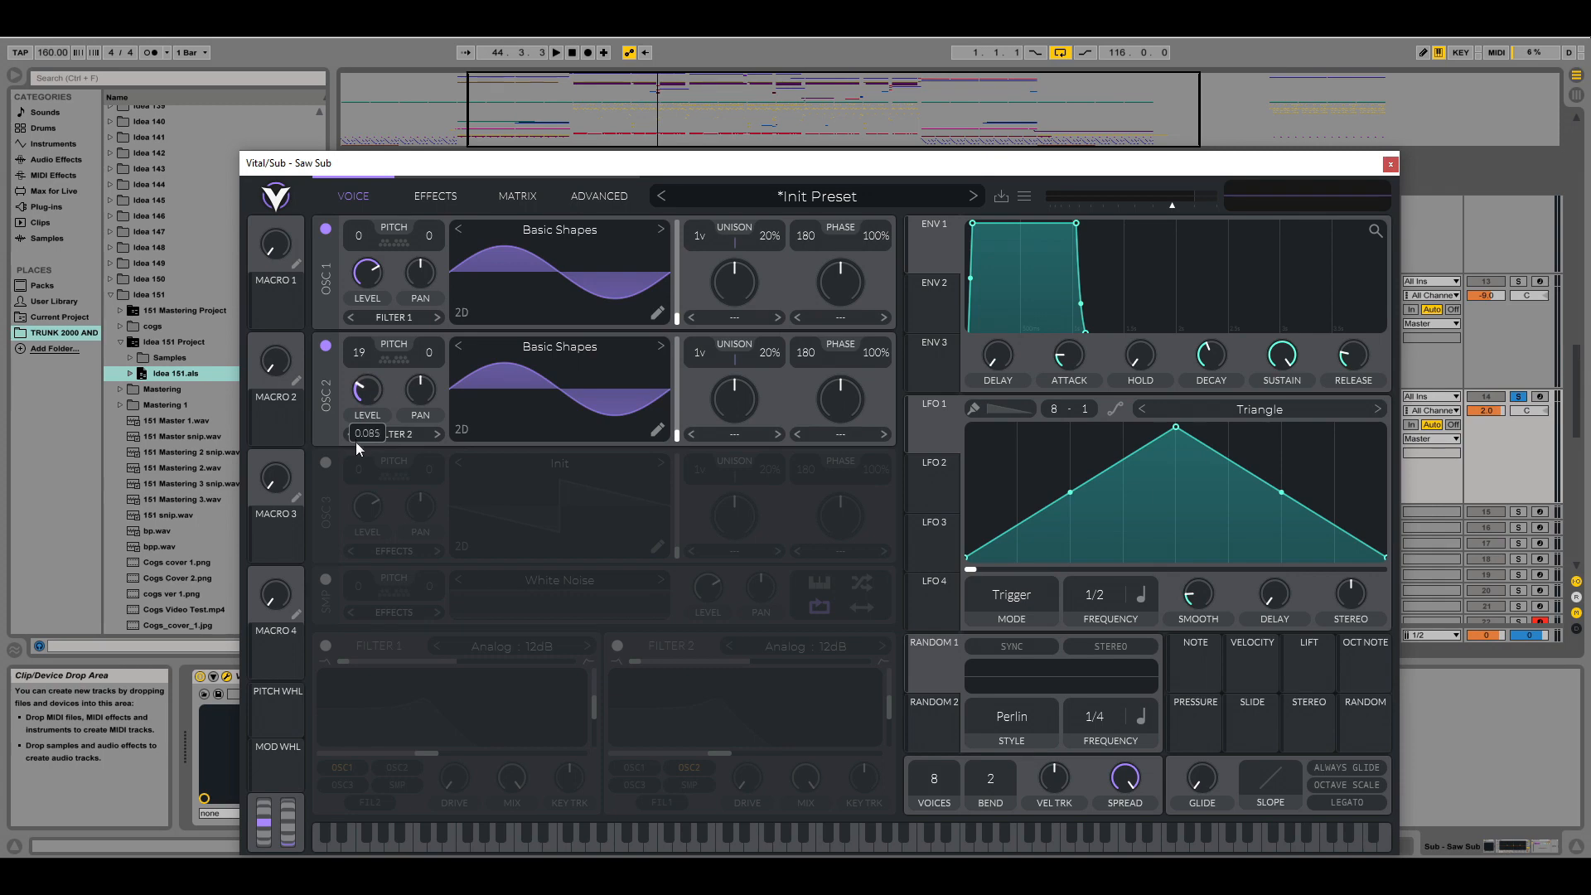
Switch on Soft Clip distortion in Vital's effects and play the soloed Sub - Saw Sub track
left_click(469, 191)
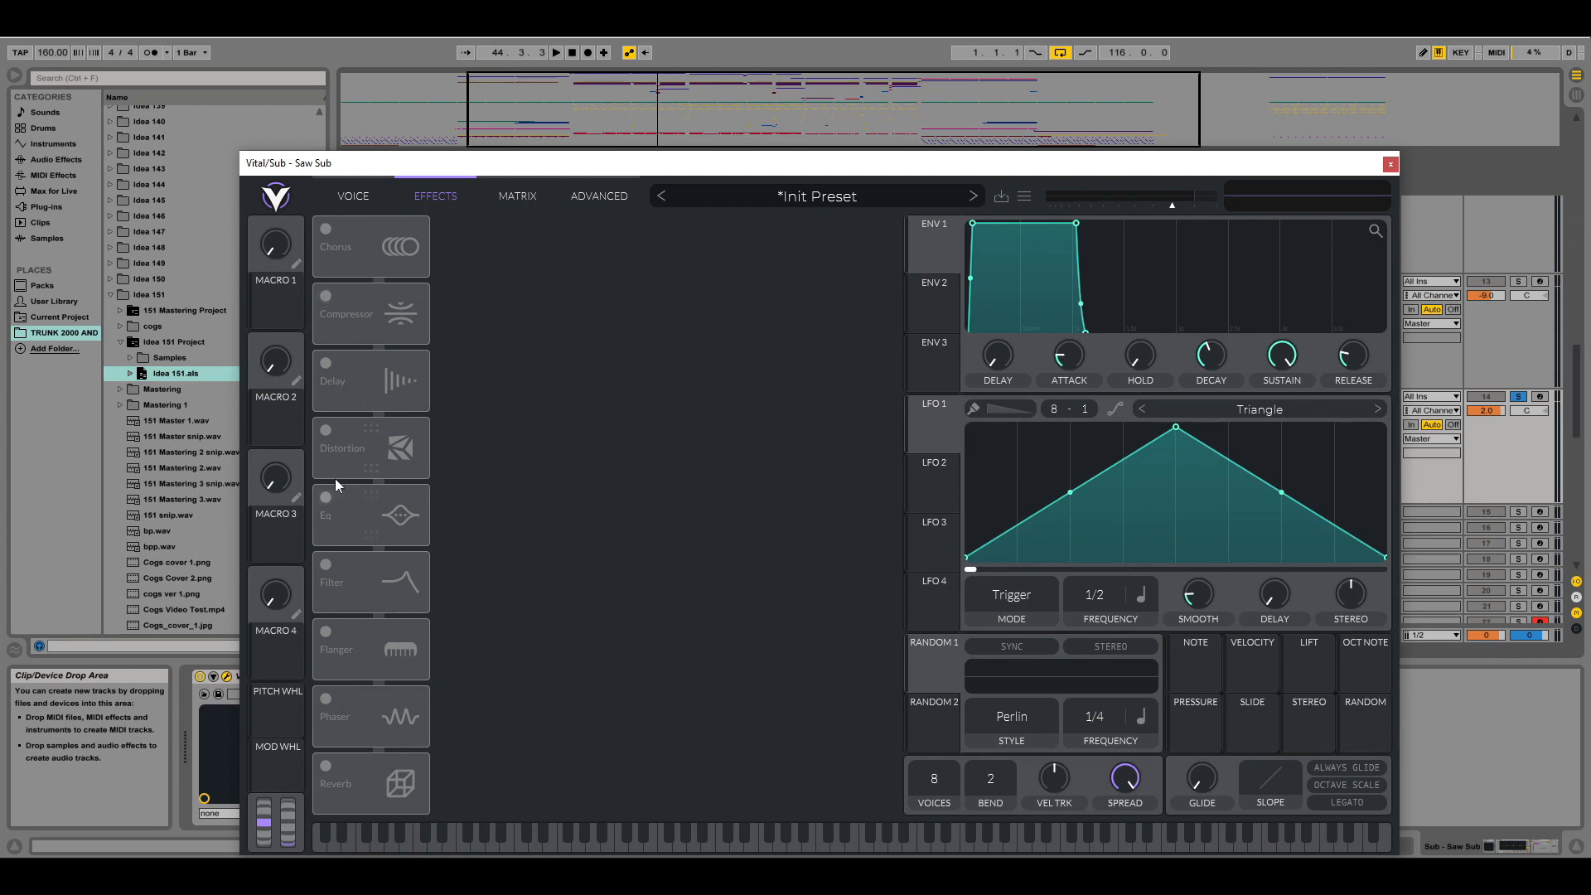
left_click(341, 432)
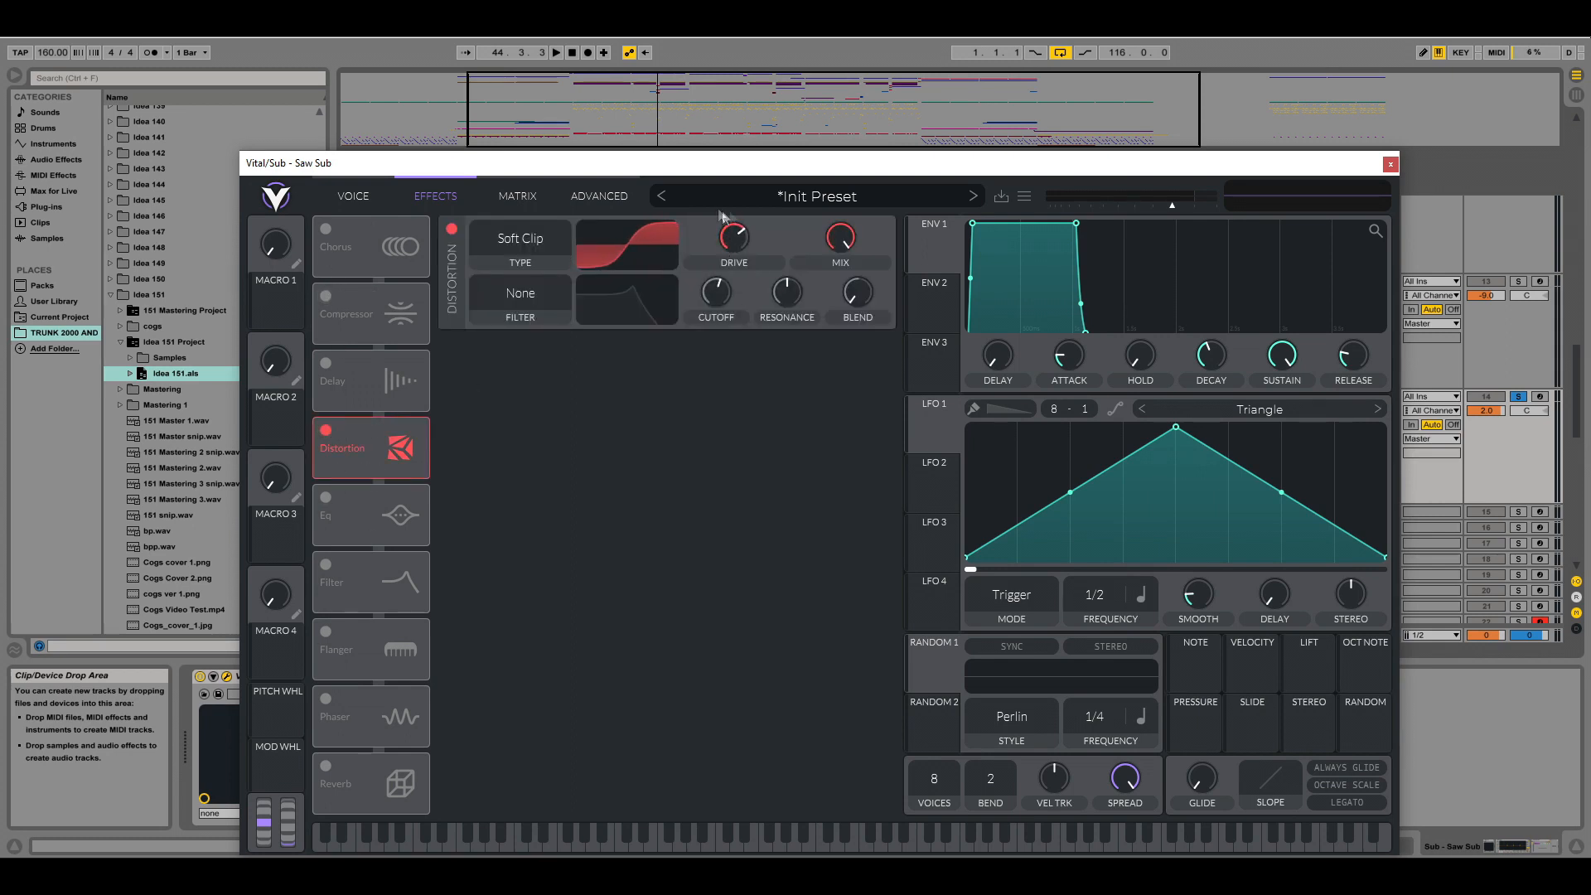
key("space")
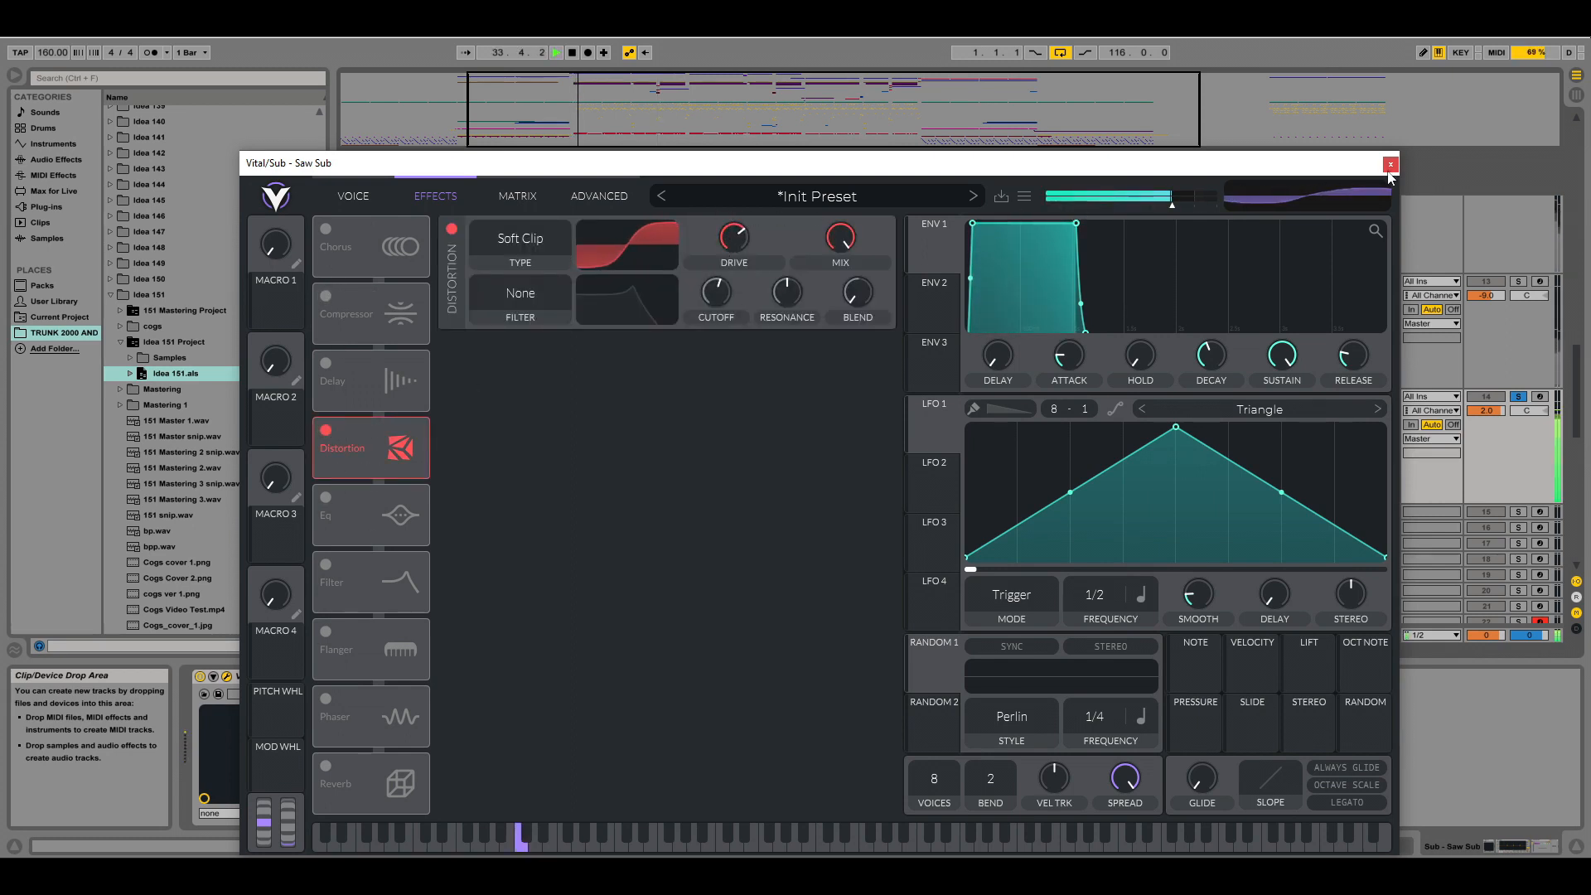
key("space")
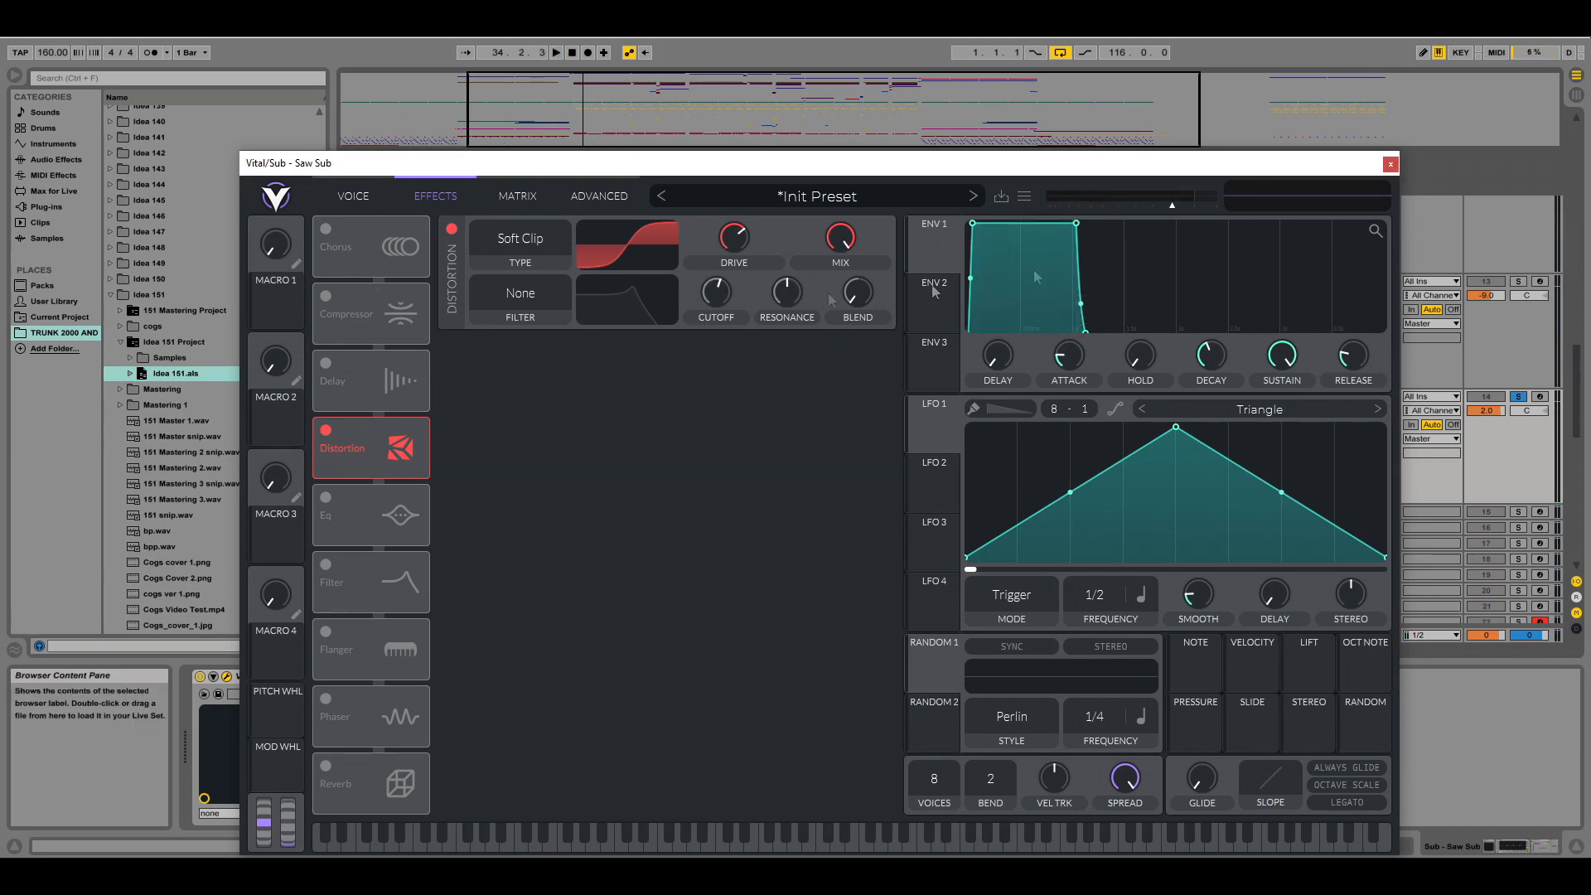
Replay the soloed Sub - Saw Sub track while reviewing Vital's distortion settings and the EQ Eight in its device chain
key("space")
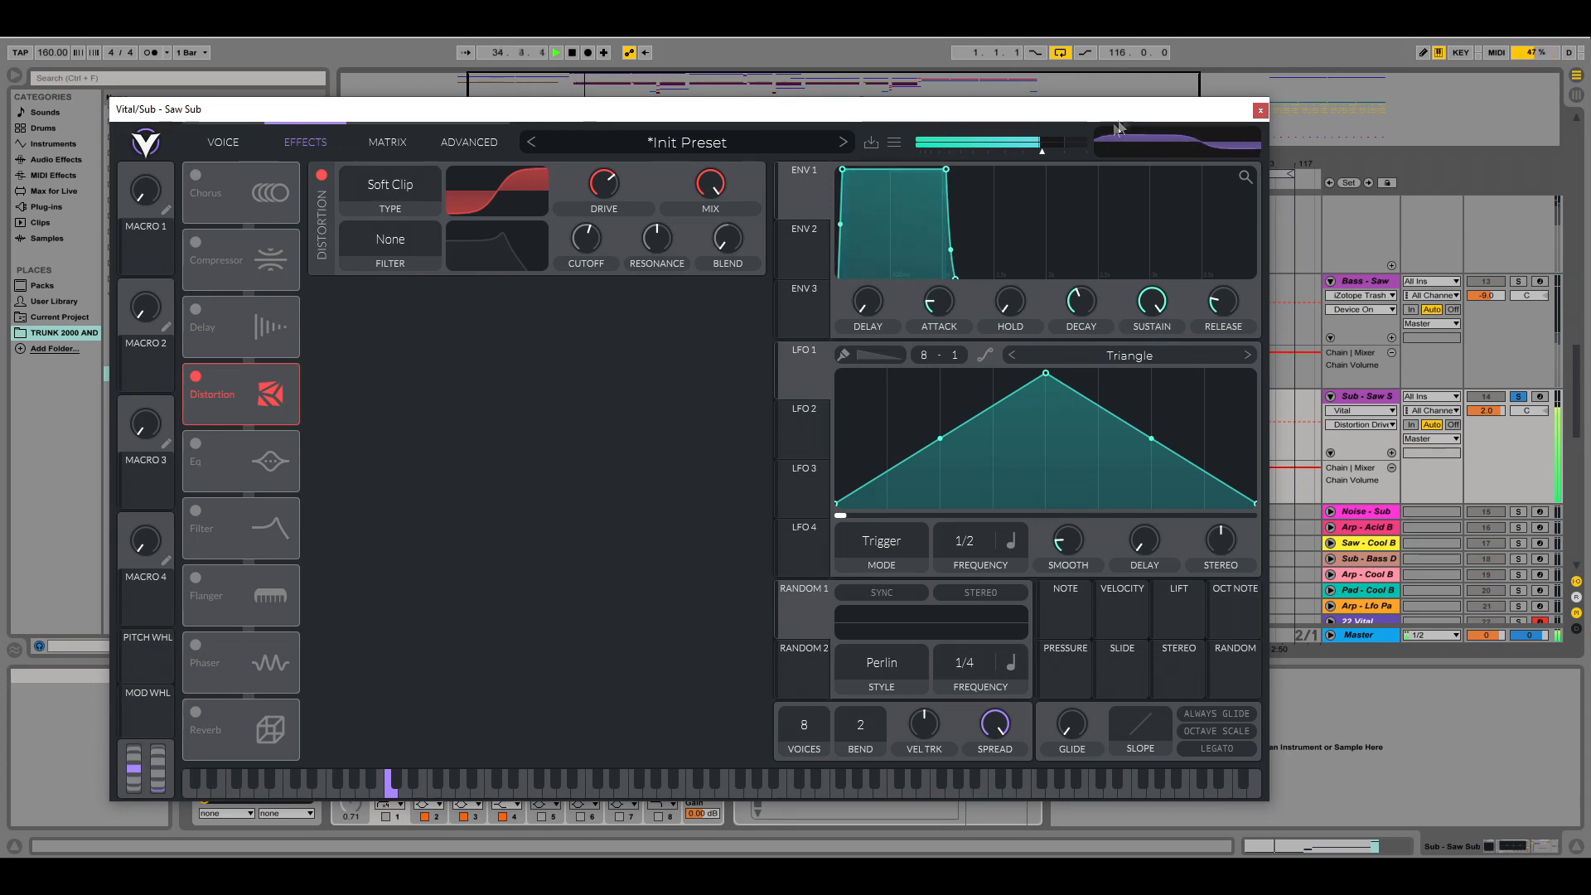
left_click(1259, 110)
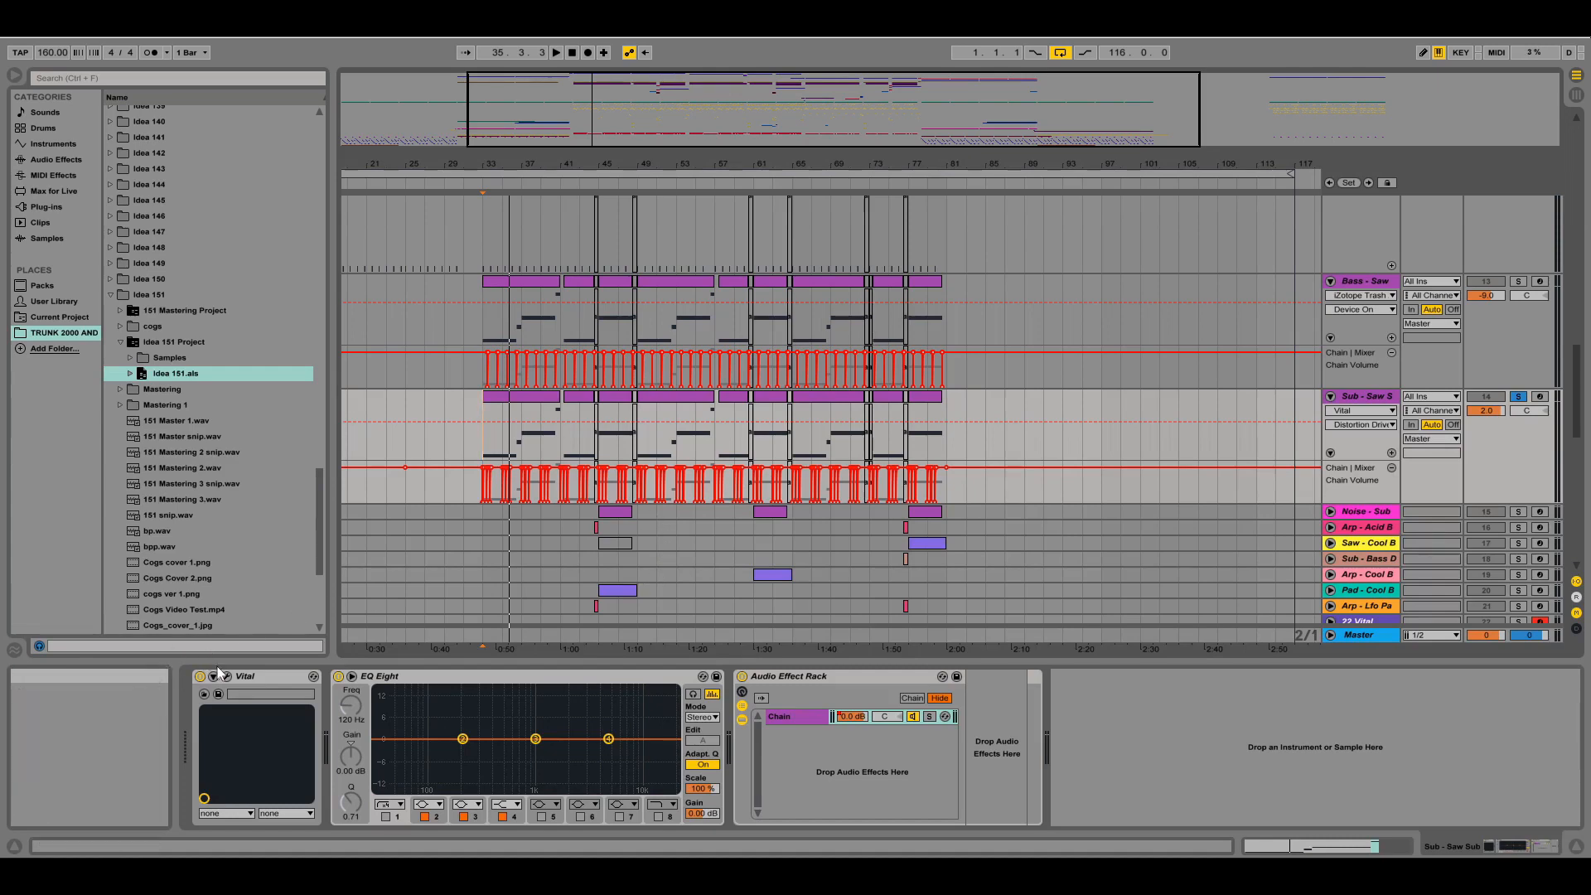
left_click(203, 693)
key("space")
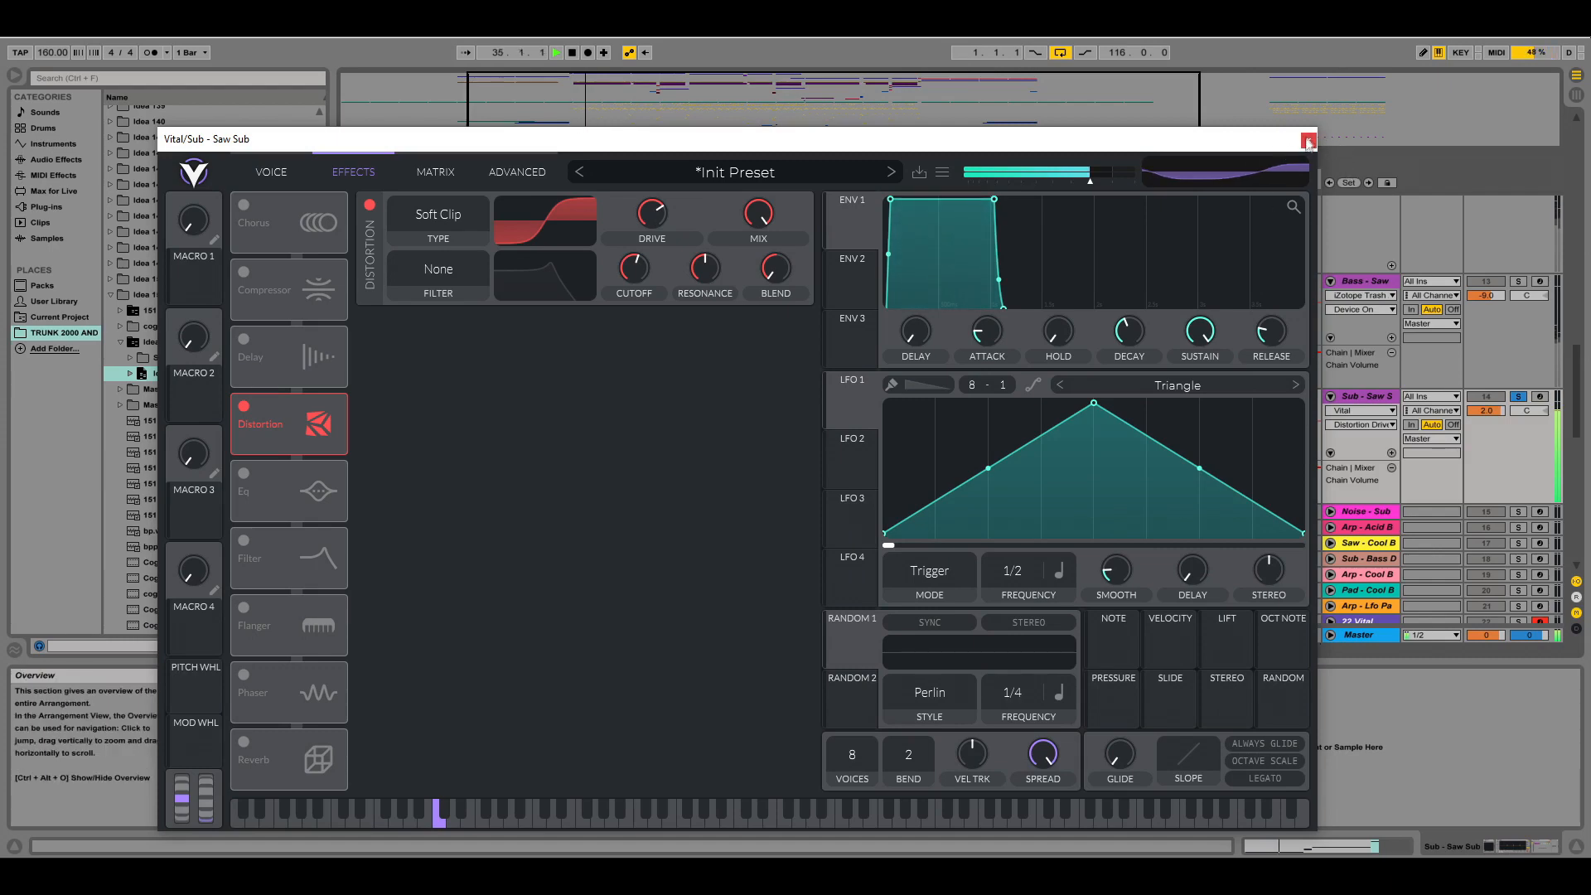
left_click(1307, 140)
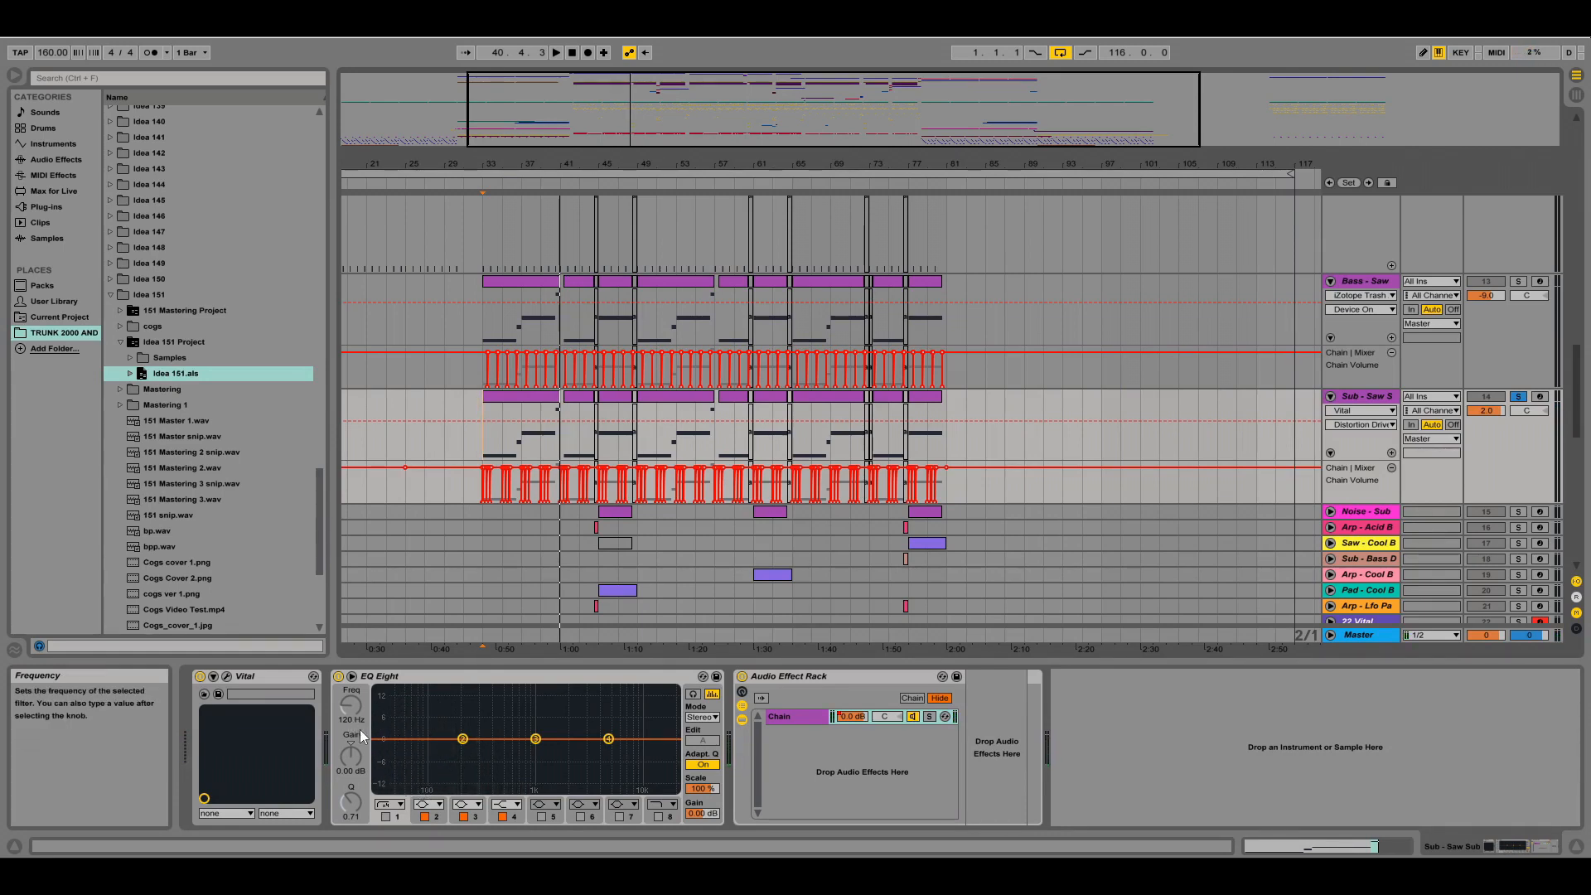
key("space")
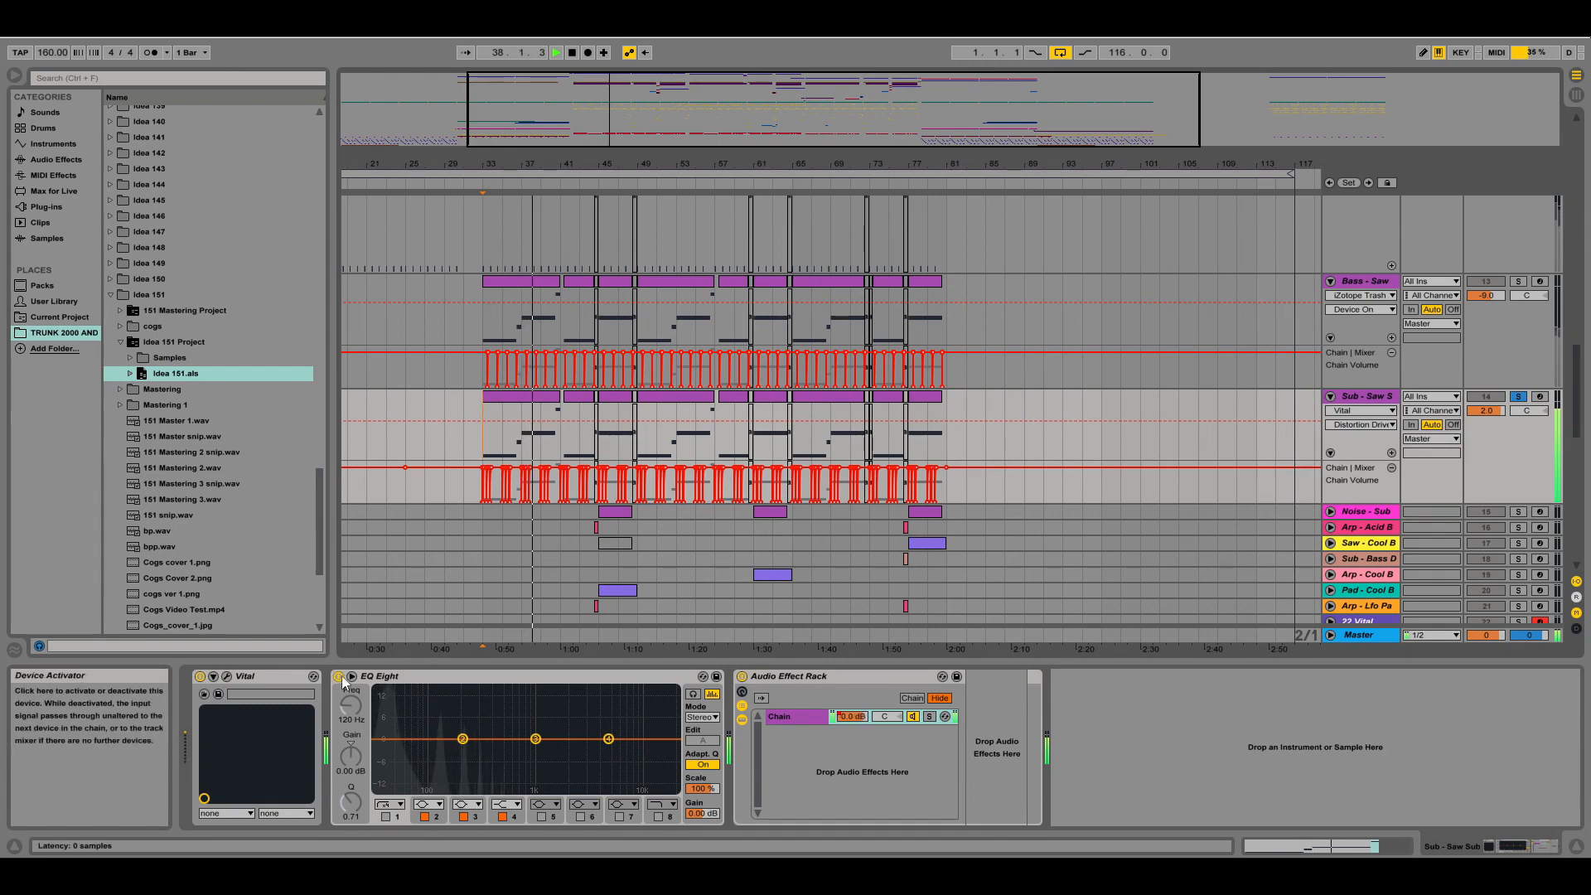
Solo the Bass - Saw track and play it with its device chain shown
left_click(1384, 288)
left_click(1518, 281)
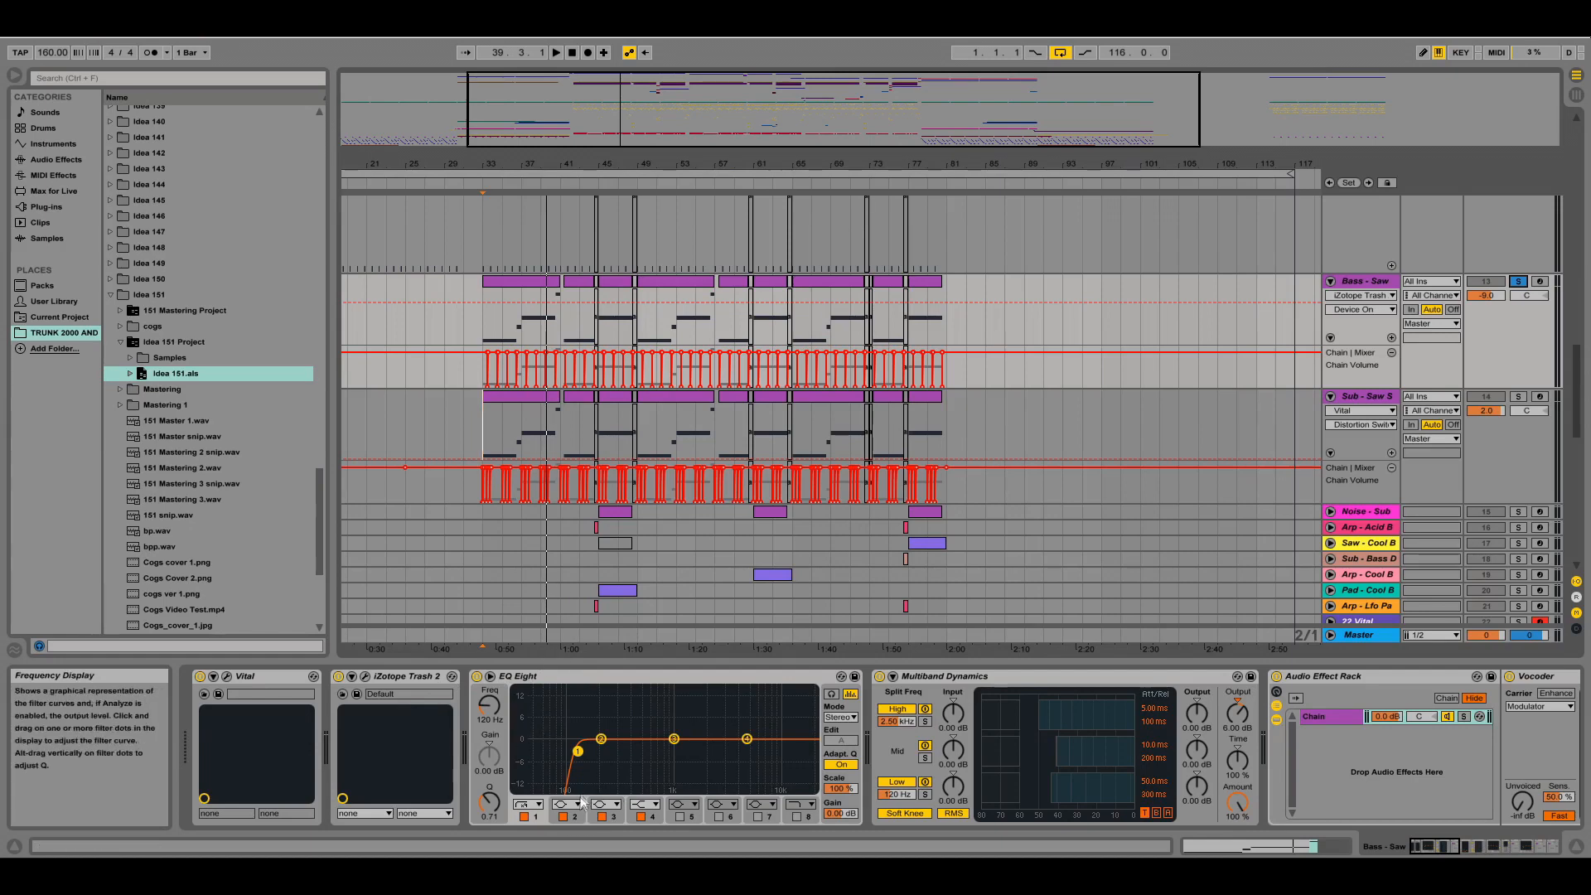
key("space")
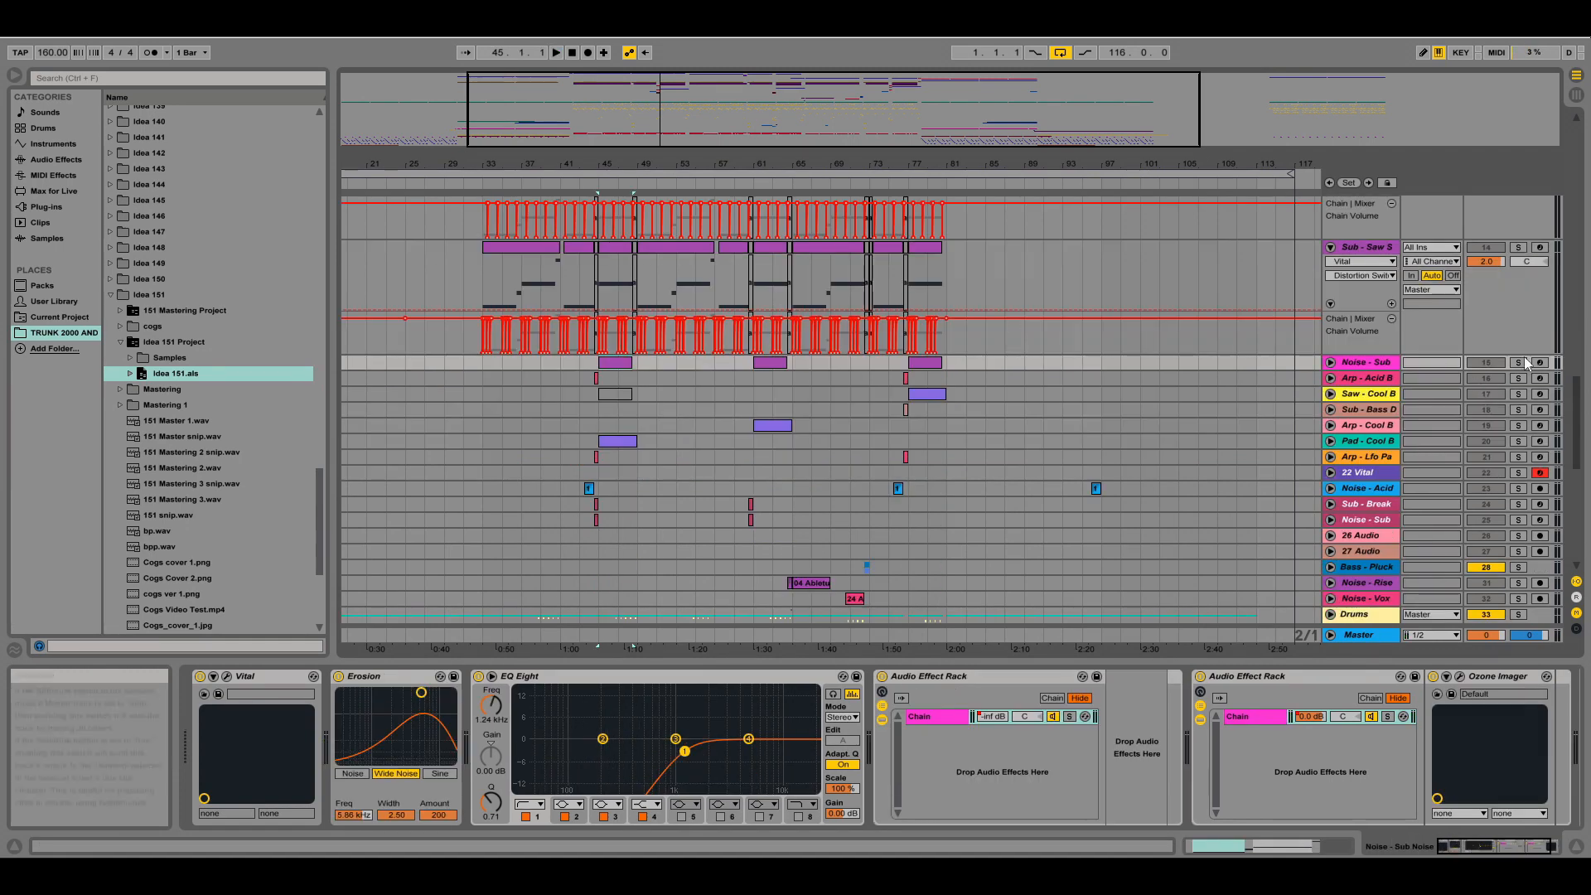
Solo the Noise - Sub Noise track and play its clip from bar 45, with the arrangement enlarged around it
left_click(1521, 362)
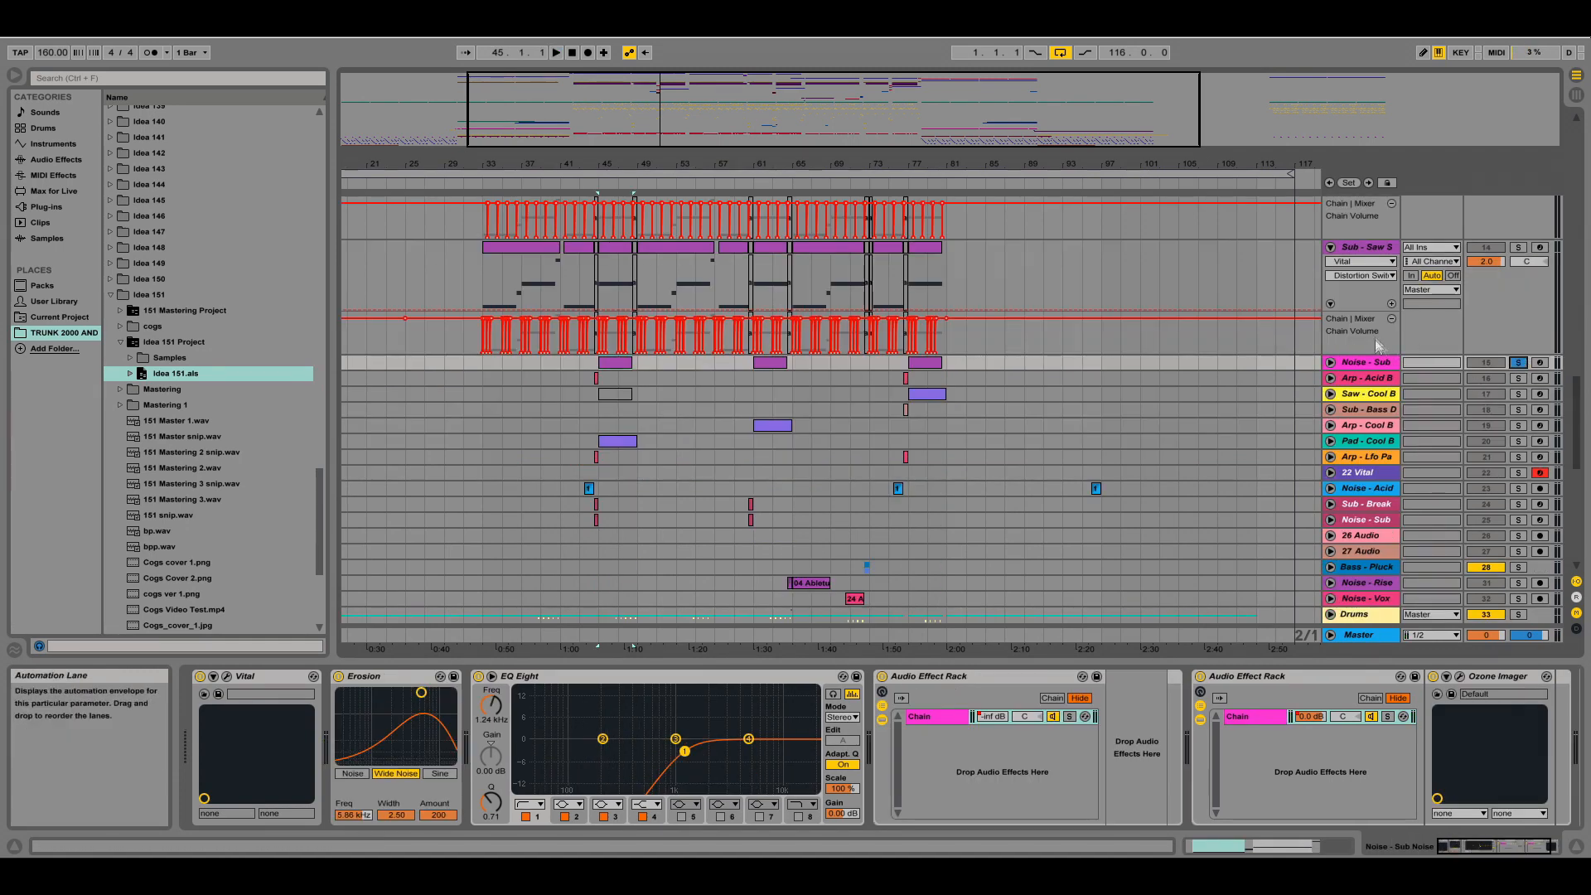
scroll(623, 348, "down", 2)
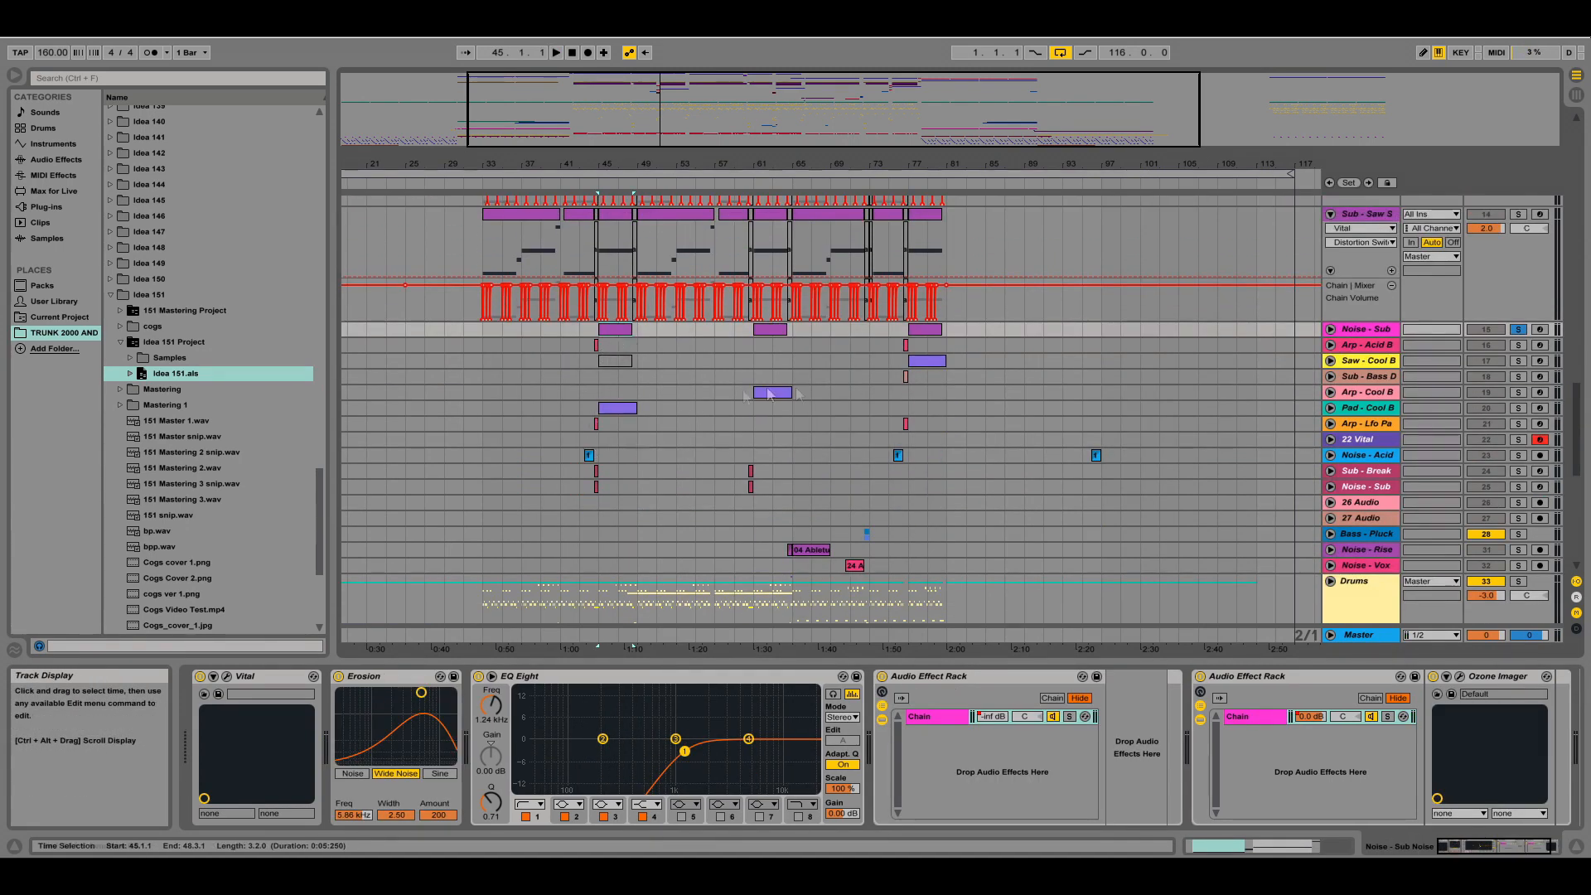
key("space")
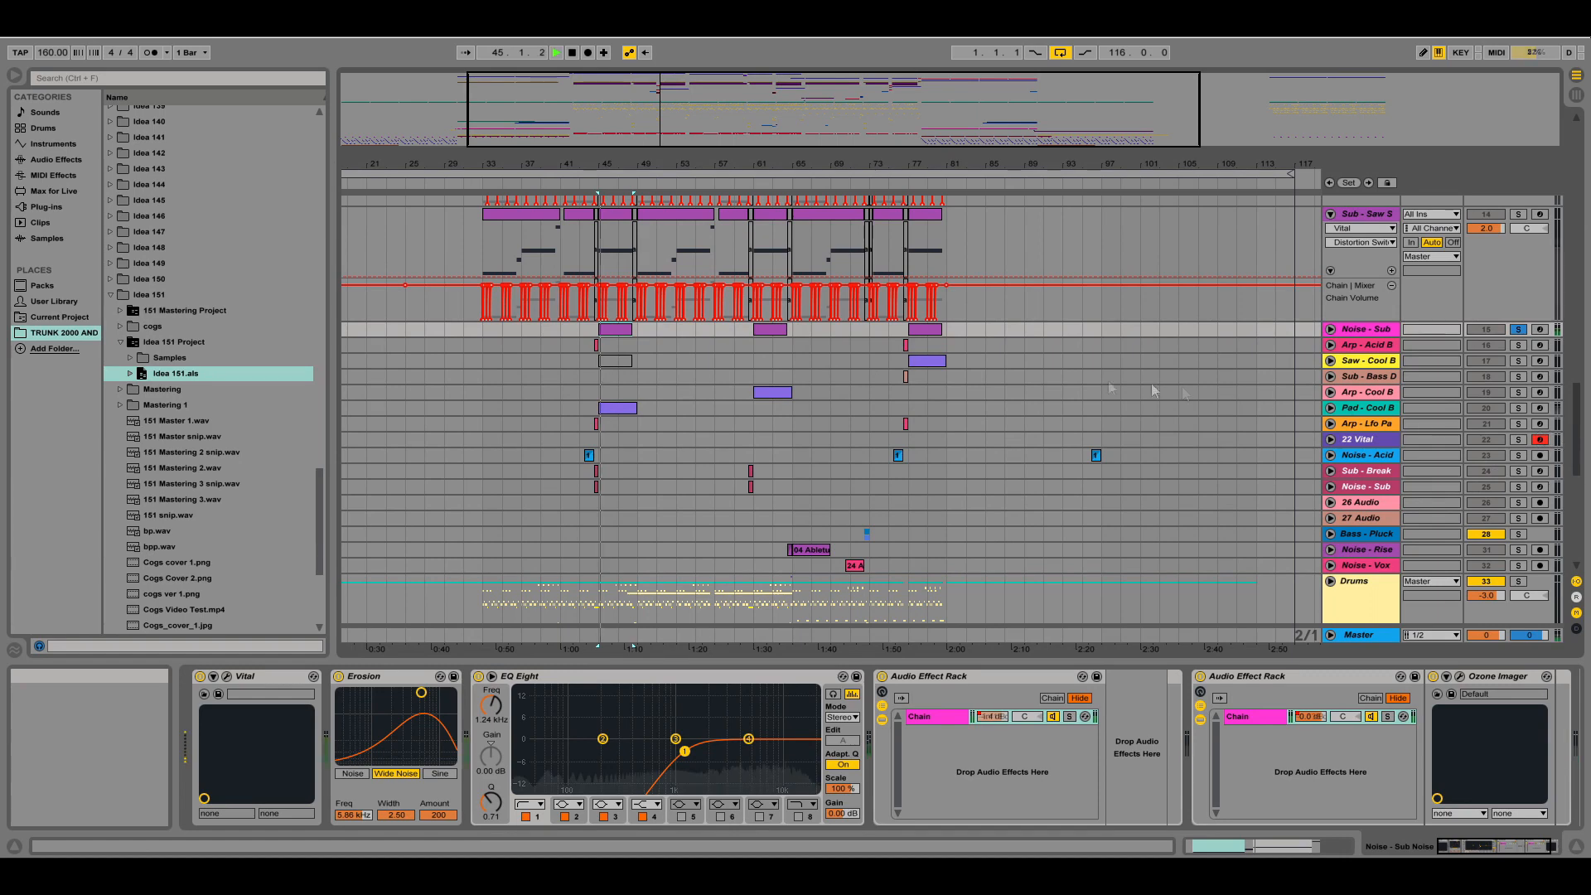
left_click_drag(675, 112, 672, 199)
key("space")
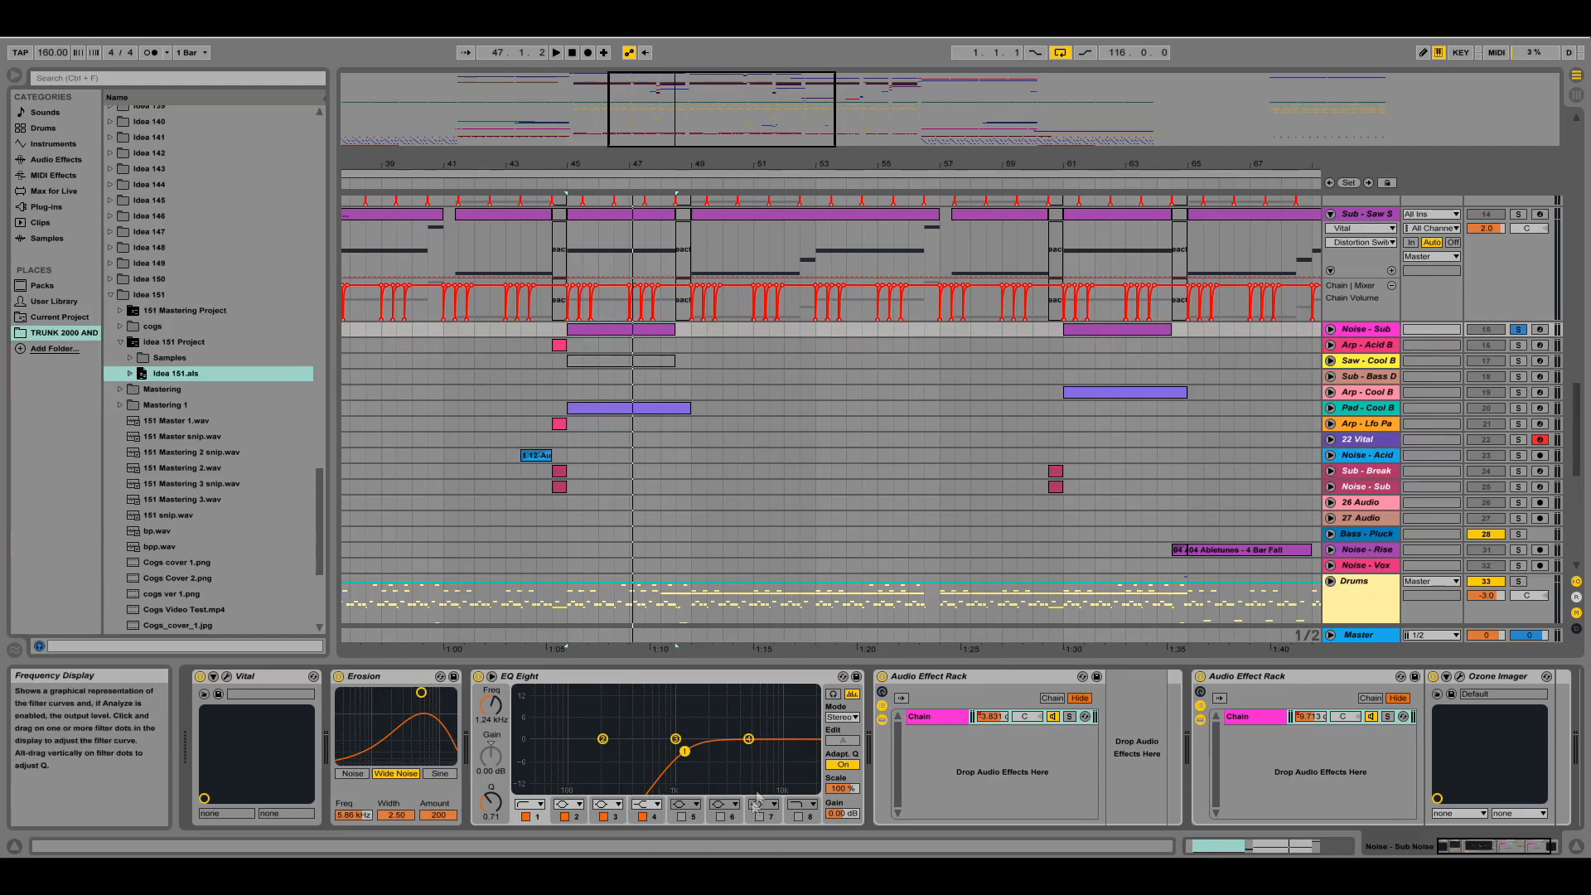
Review the Vital voice settings of the Noise - Sub Noise track and replay its clip from bar 45
left_click(227, 676)
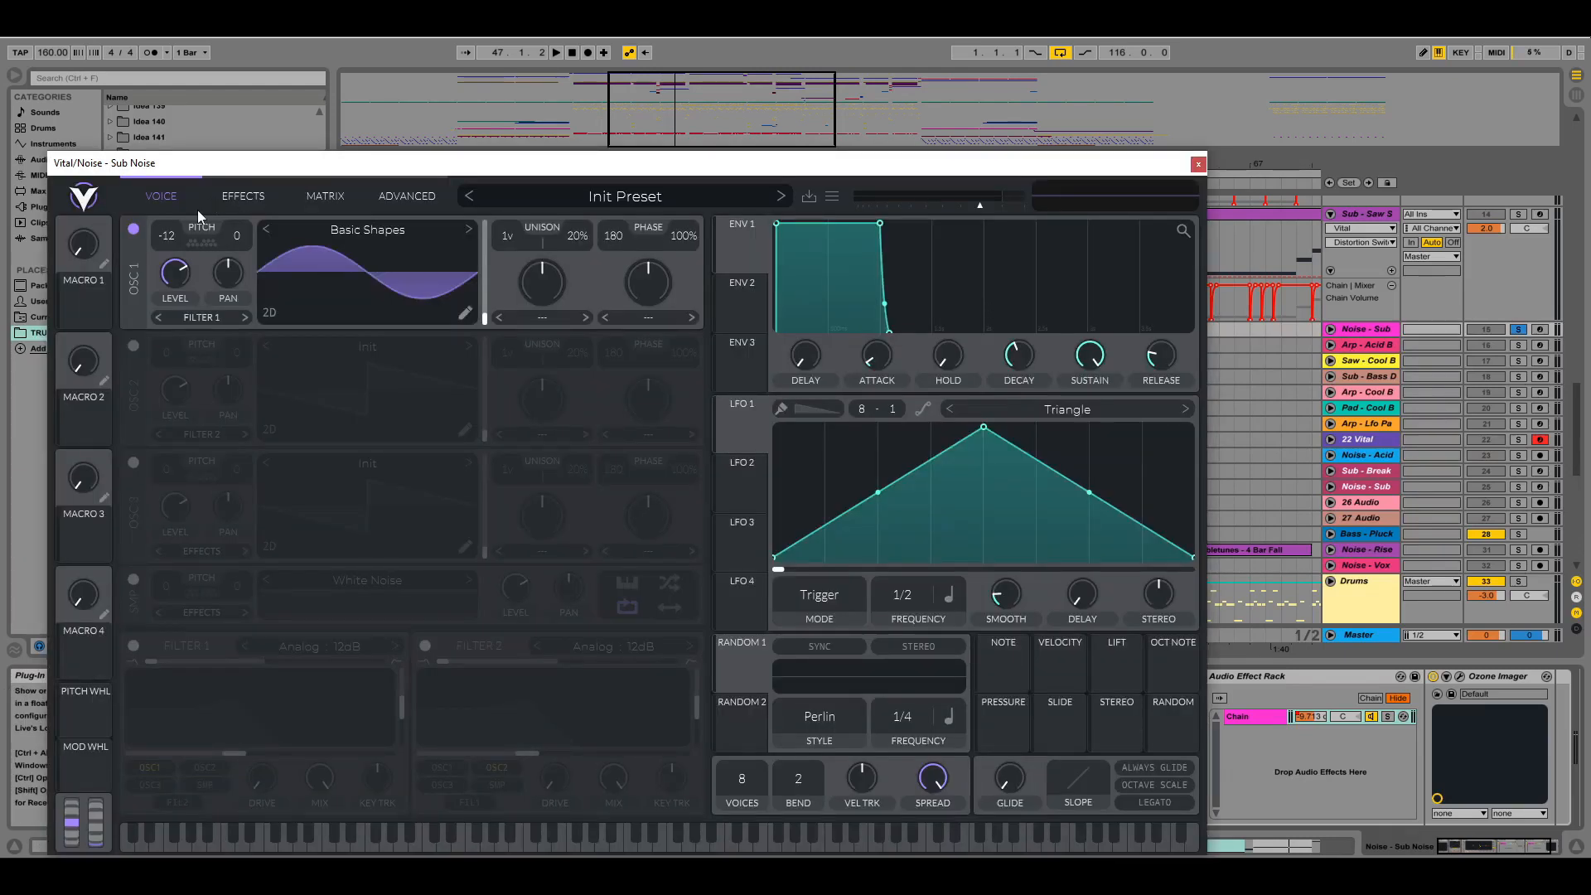
left_click(1196, 163)
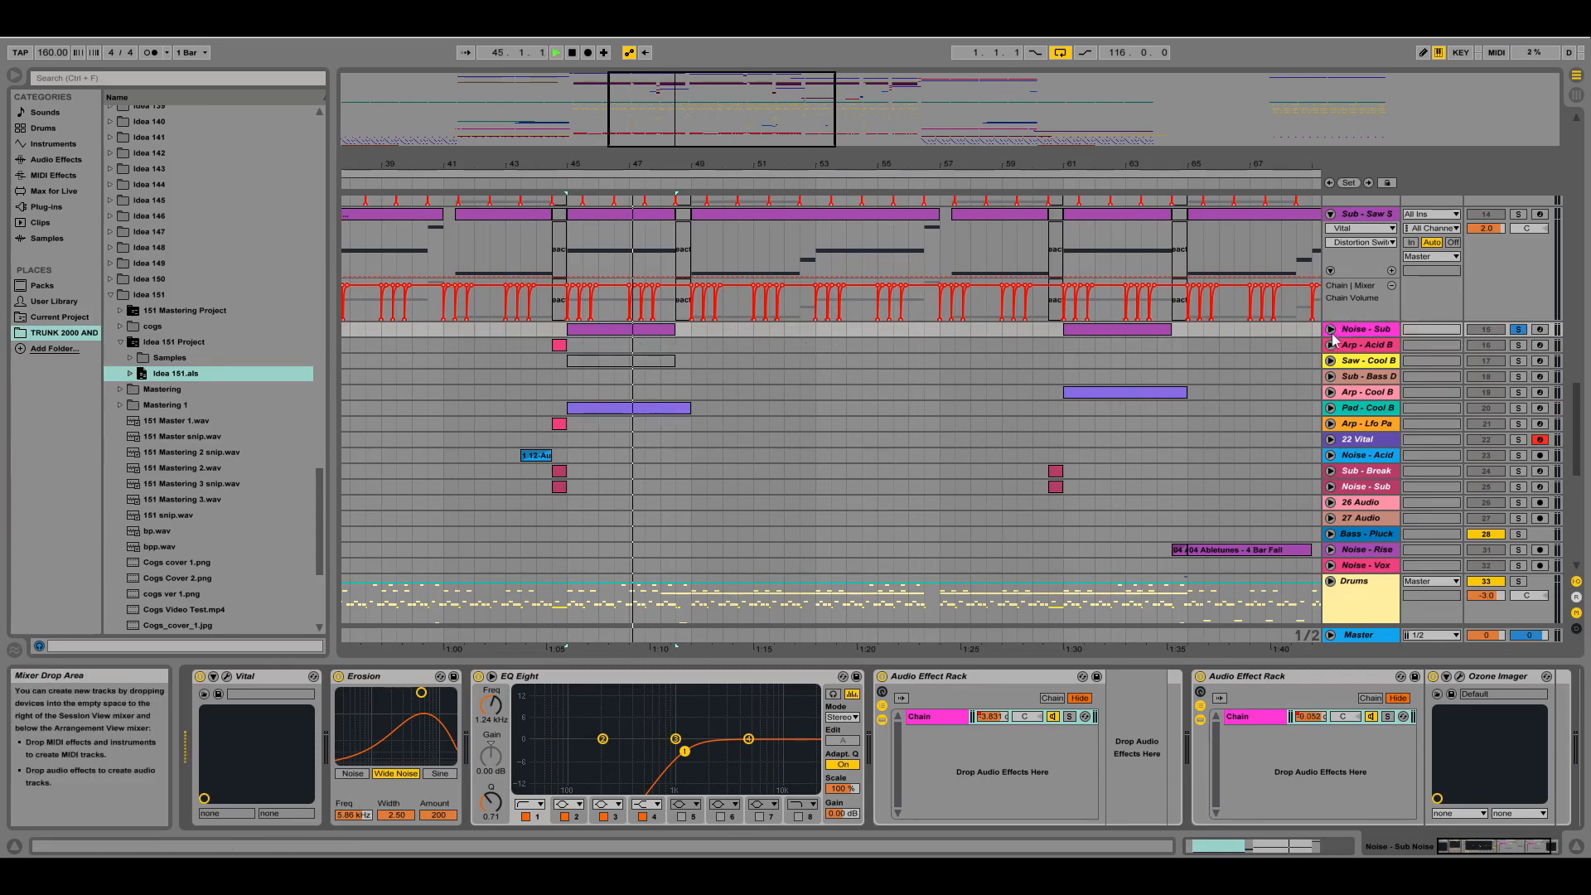
key("space")
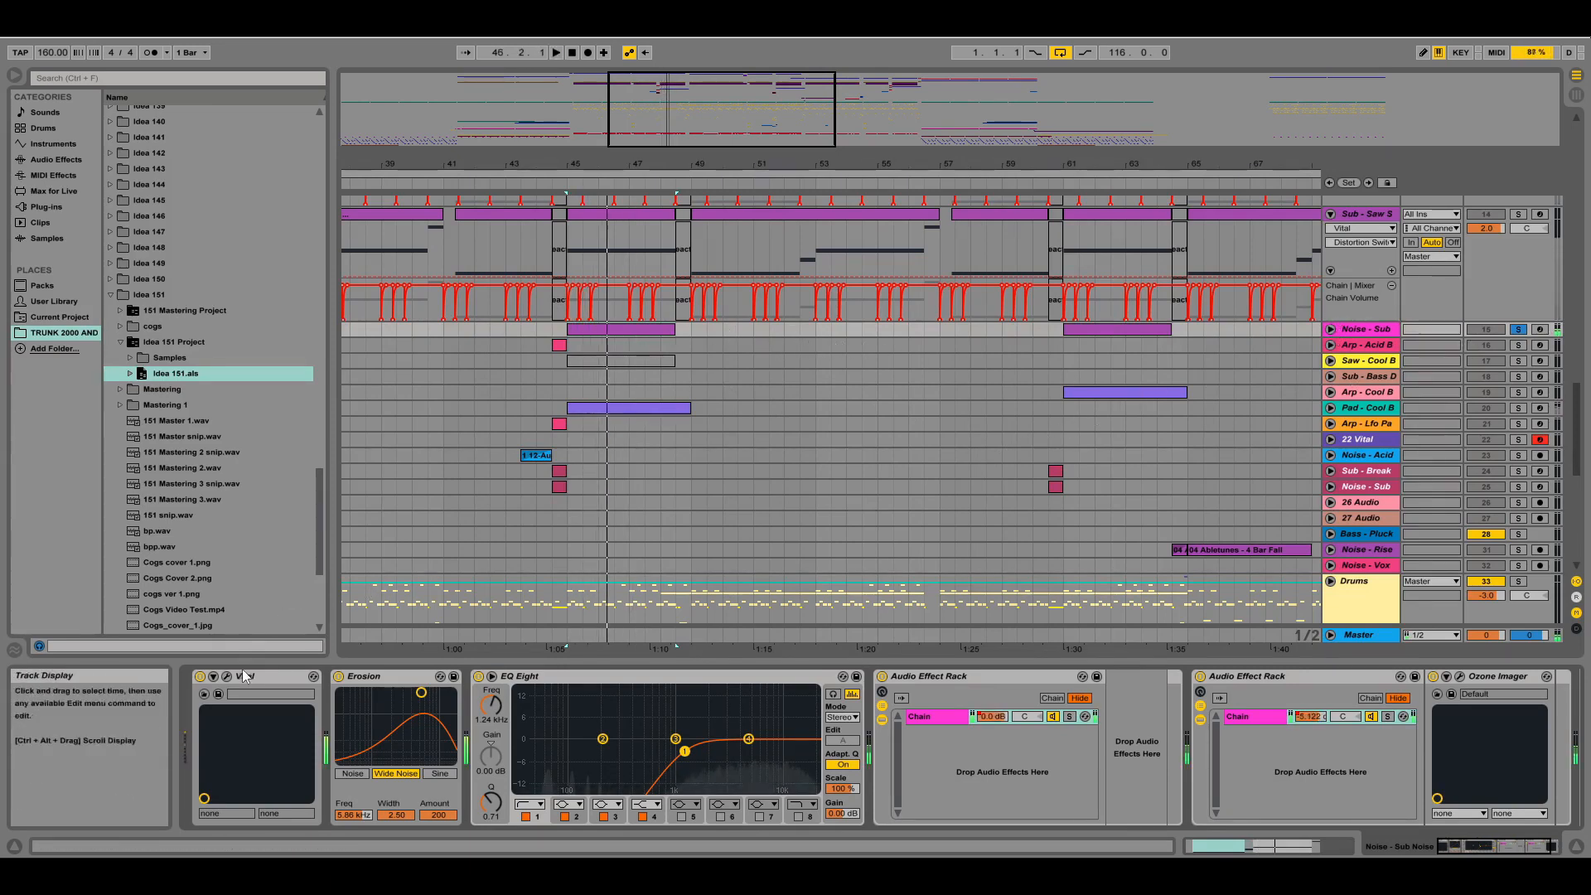
left_click(227, 675)
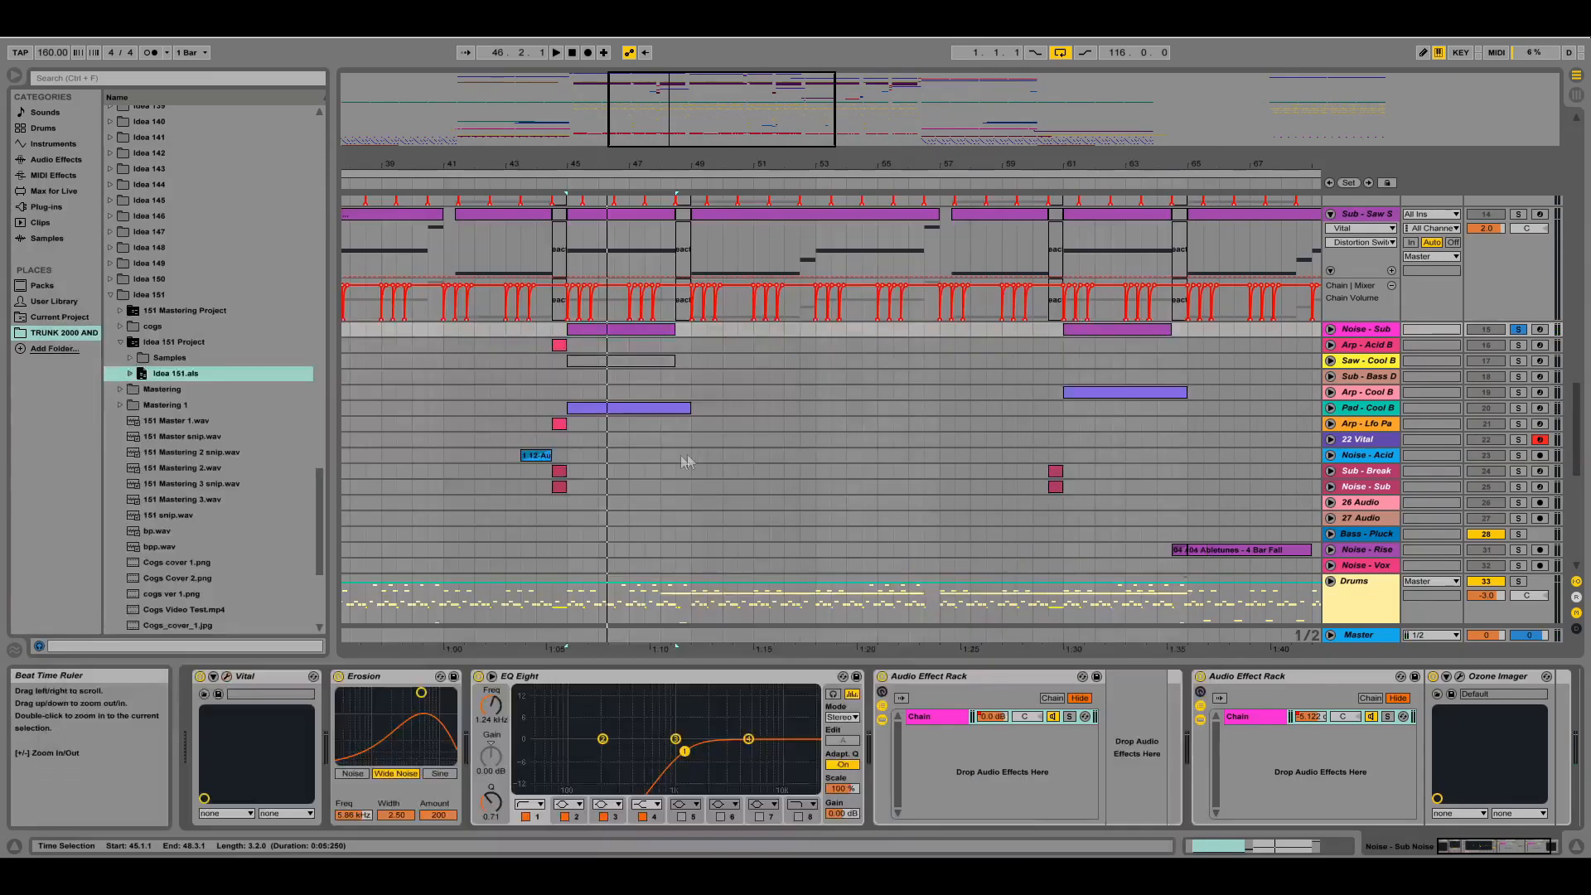
key("space")
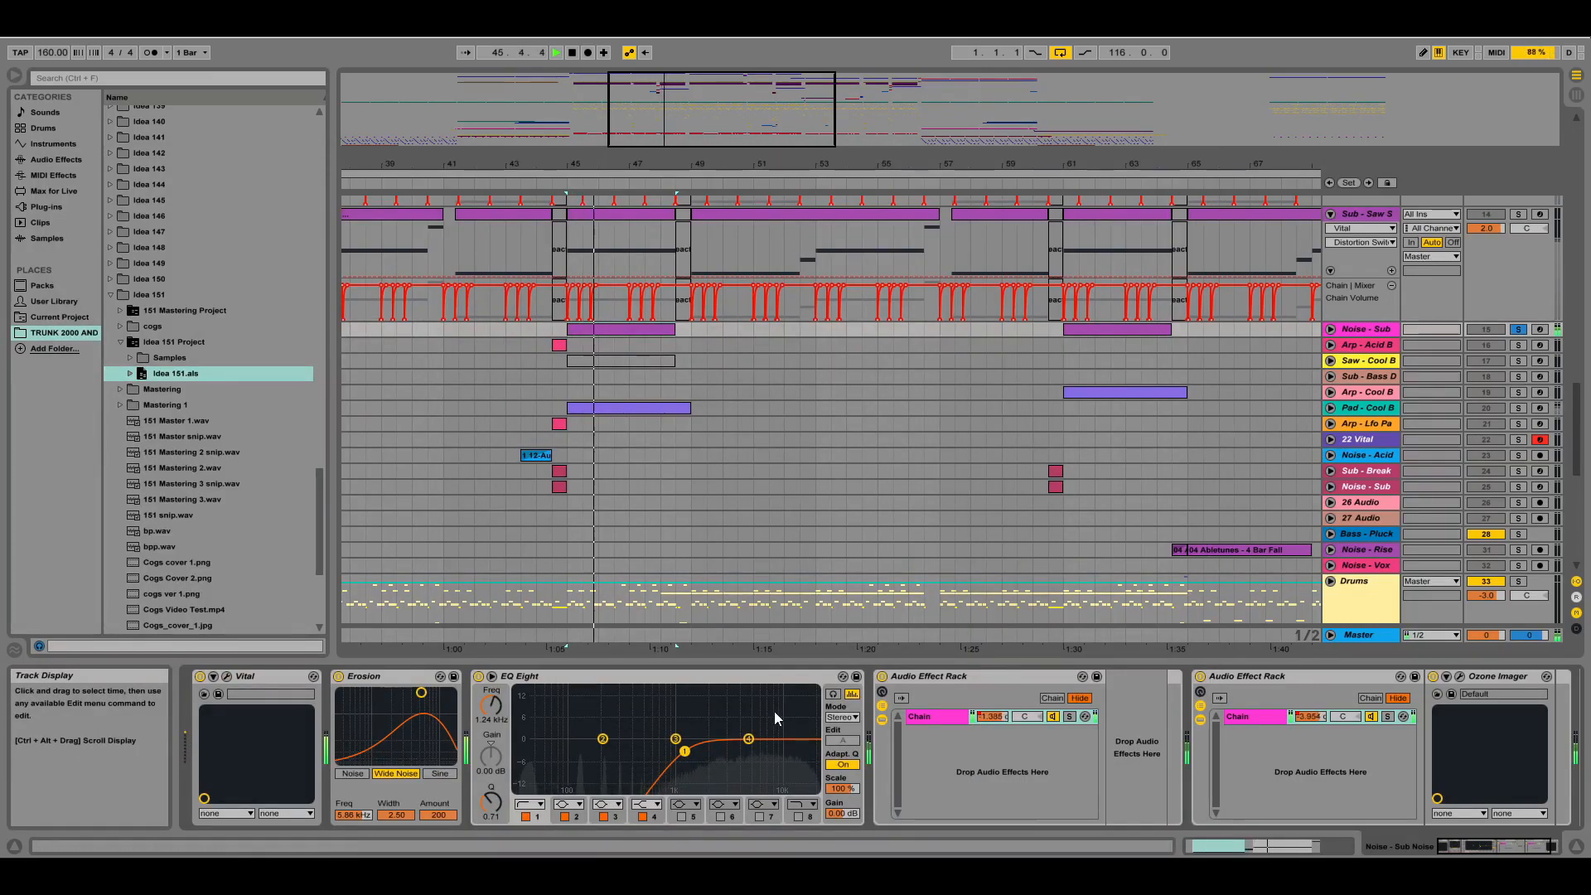
key("space")
Adjust the transposition of oscillator 1 in the Noise - Sub Noise track's Vital, and unfold the track for playback
left_click(226, 677)
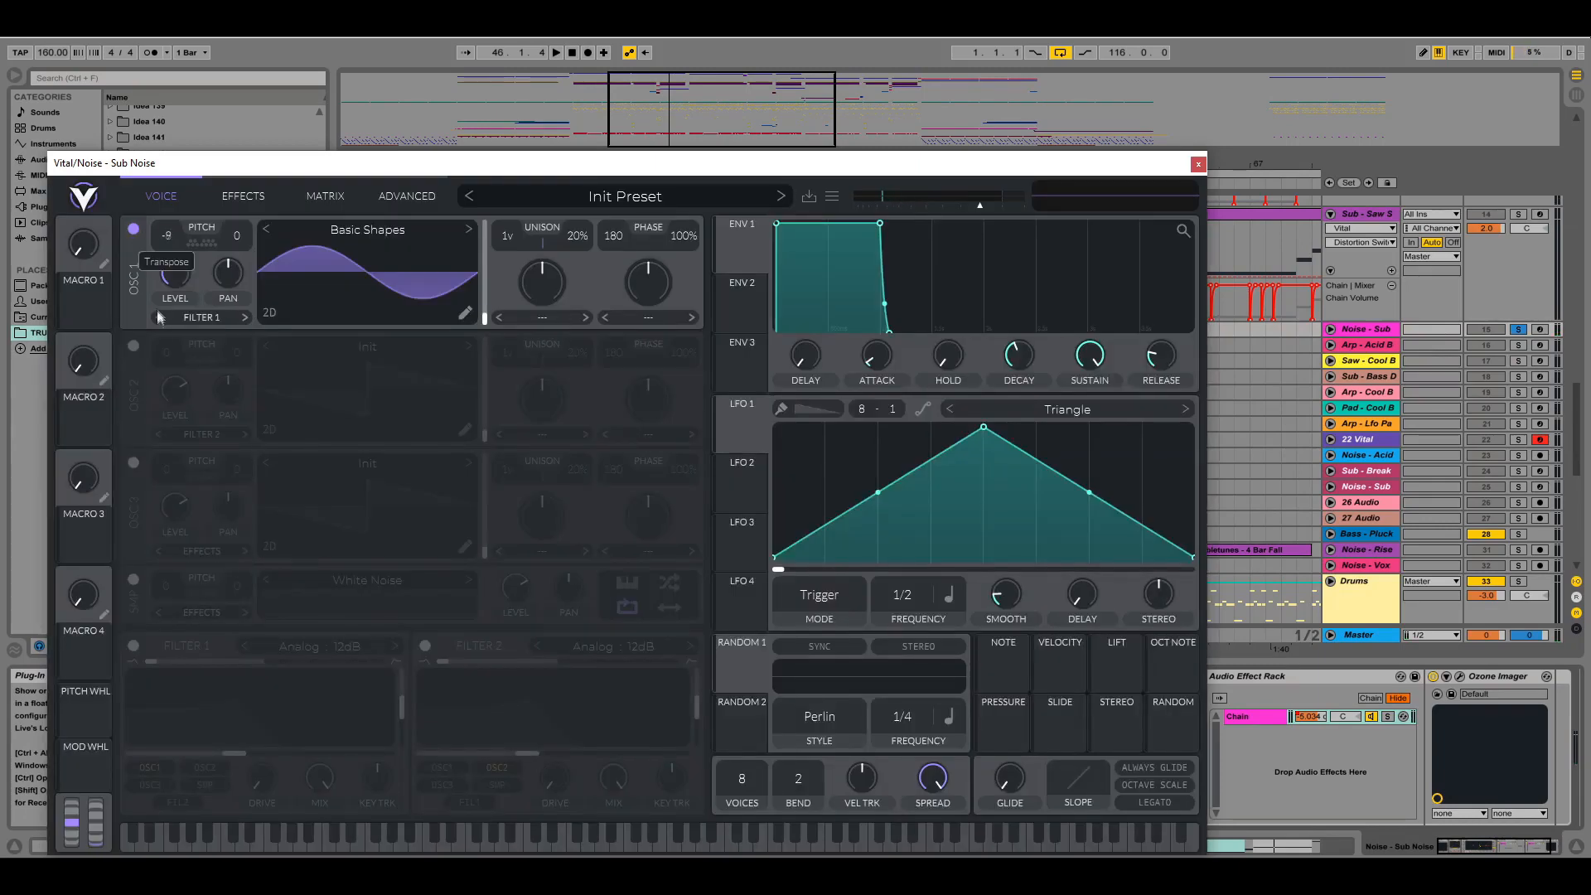
left_click_drag(156, 308, 156, 335)
left_click(1199, 165)
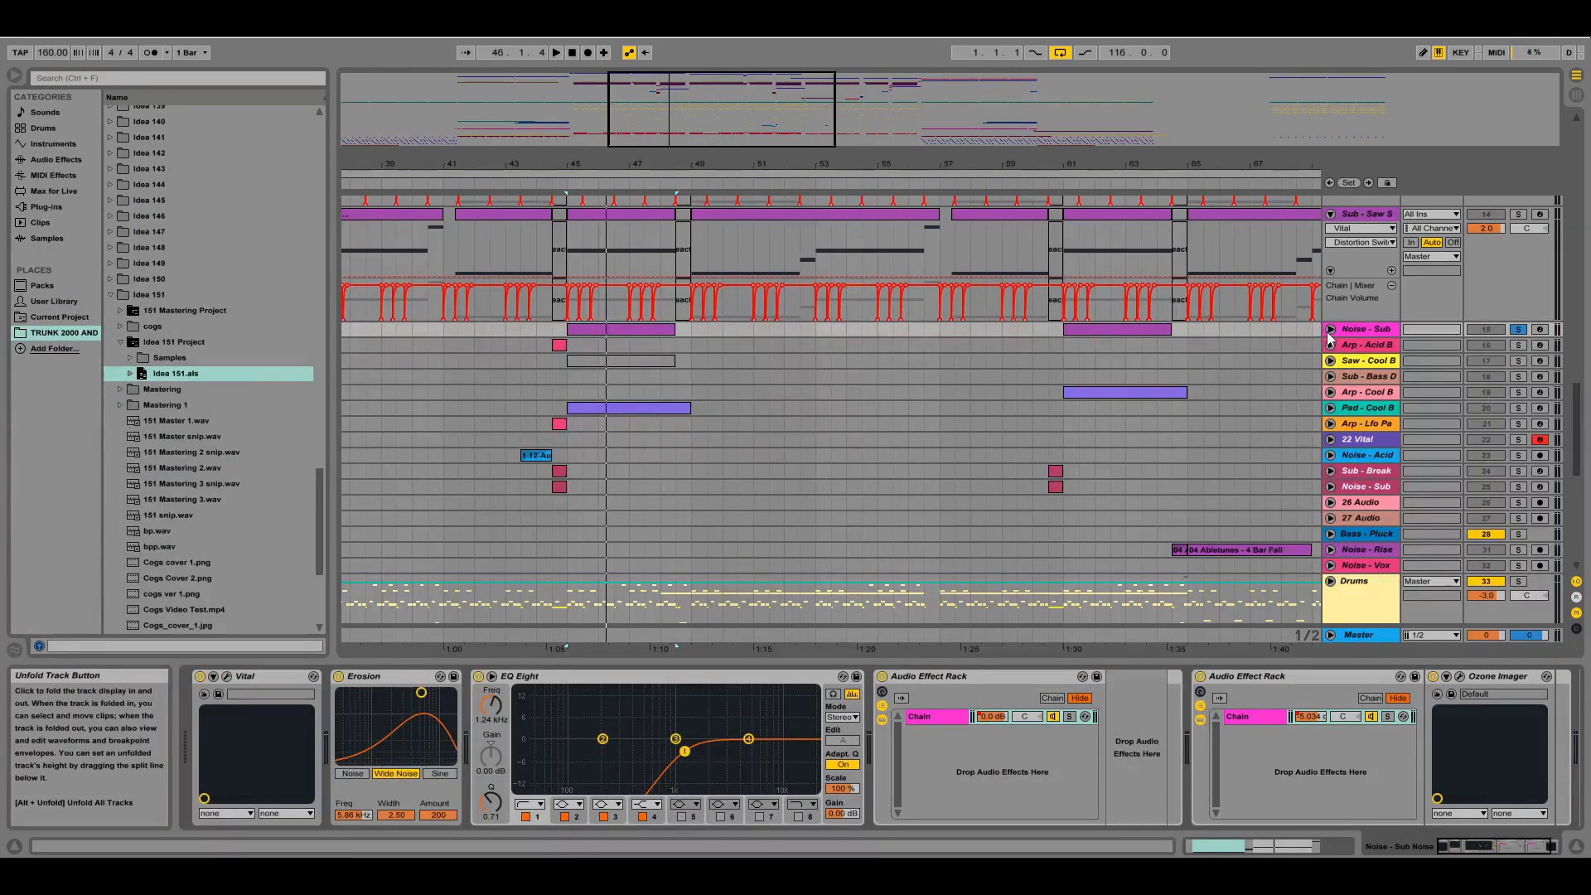
left_click(1330, 330)
key("space")
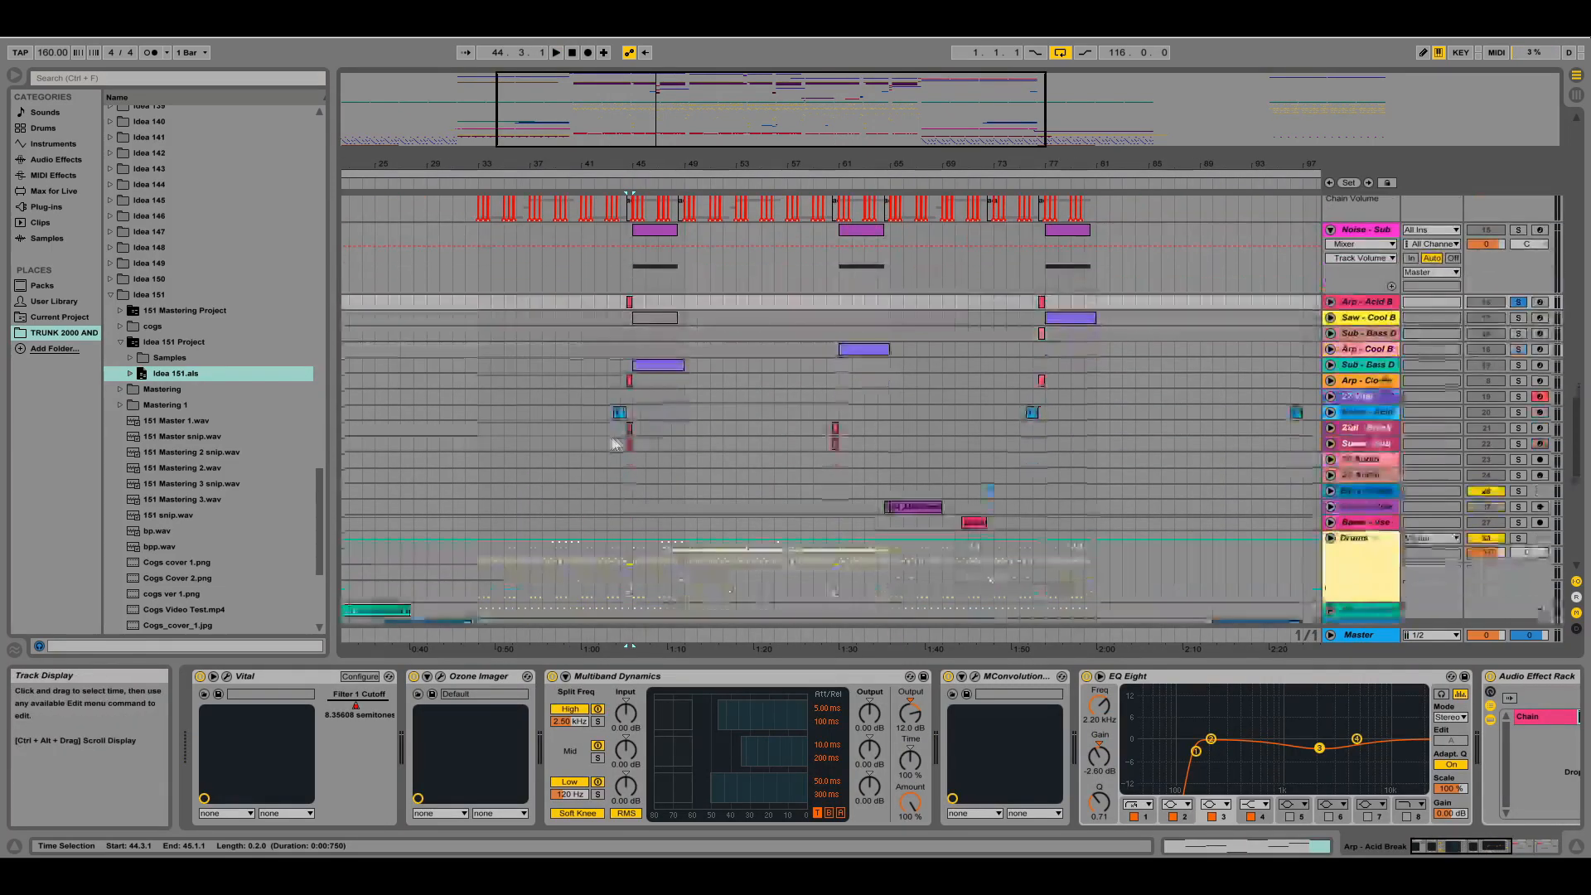
Play the half-bar clips of Arp - Lfo Pass and Arp - Acid Break from 44.3.1, each track soloed
scroll(539, 406, "down", 1)
scroll(530, 401, "down", 2)
scroll(555, 414, "up", 3)
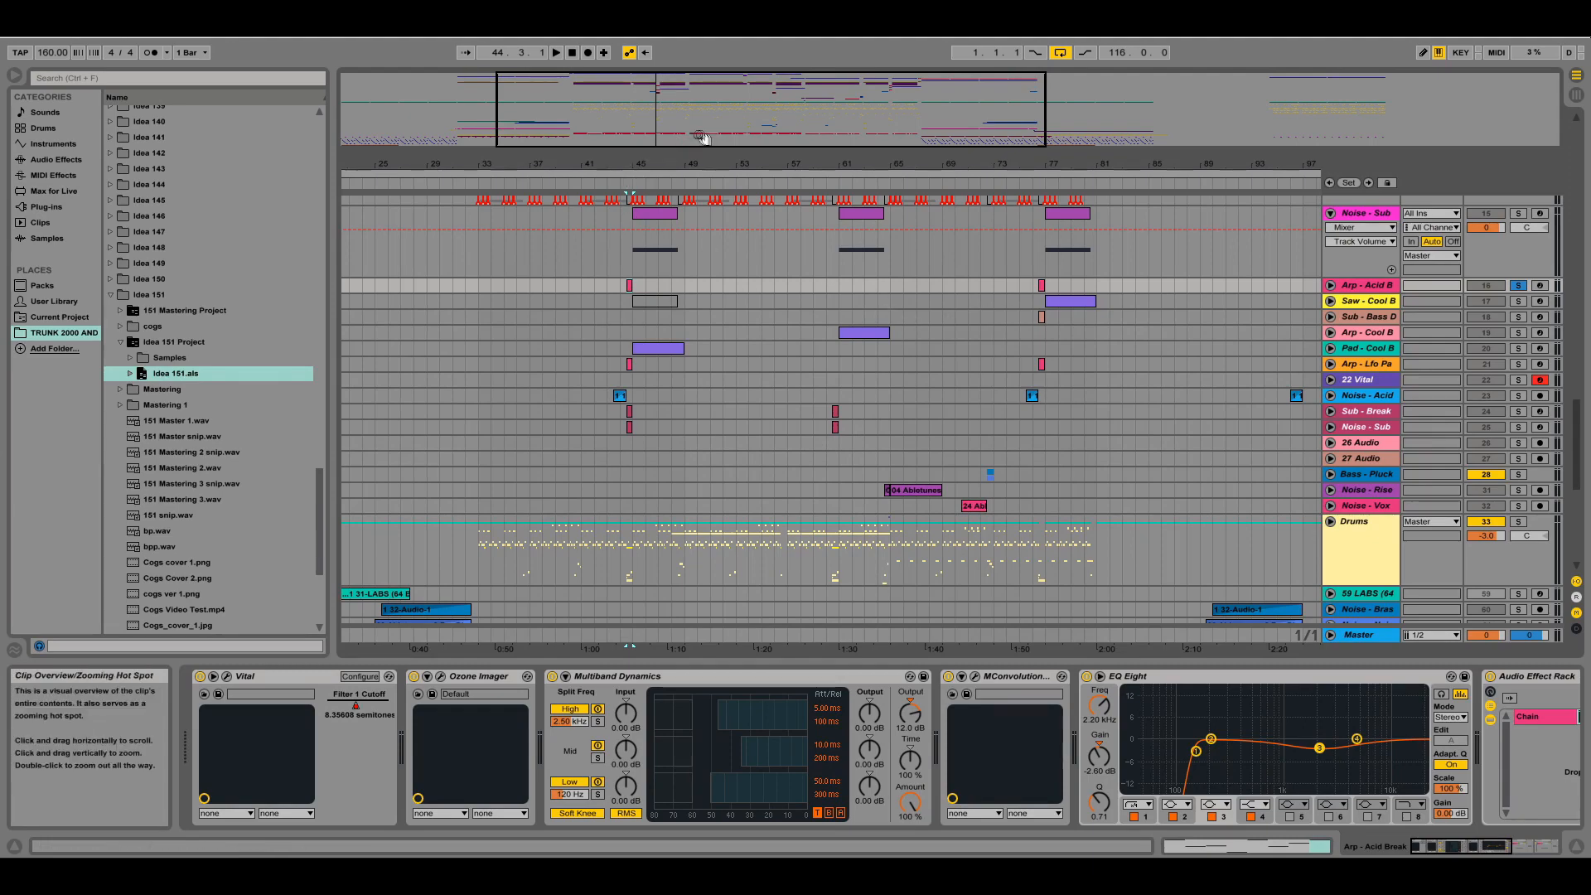
scroll(803, 399, "down", 3)
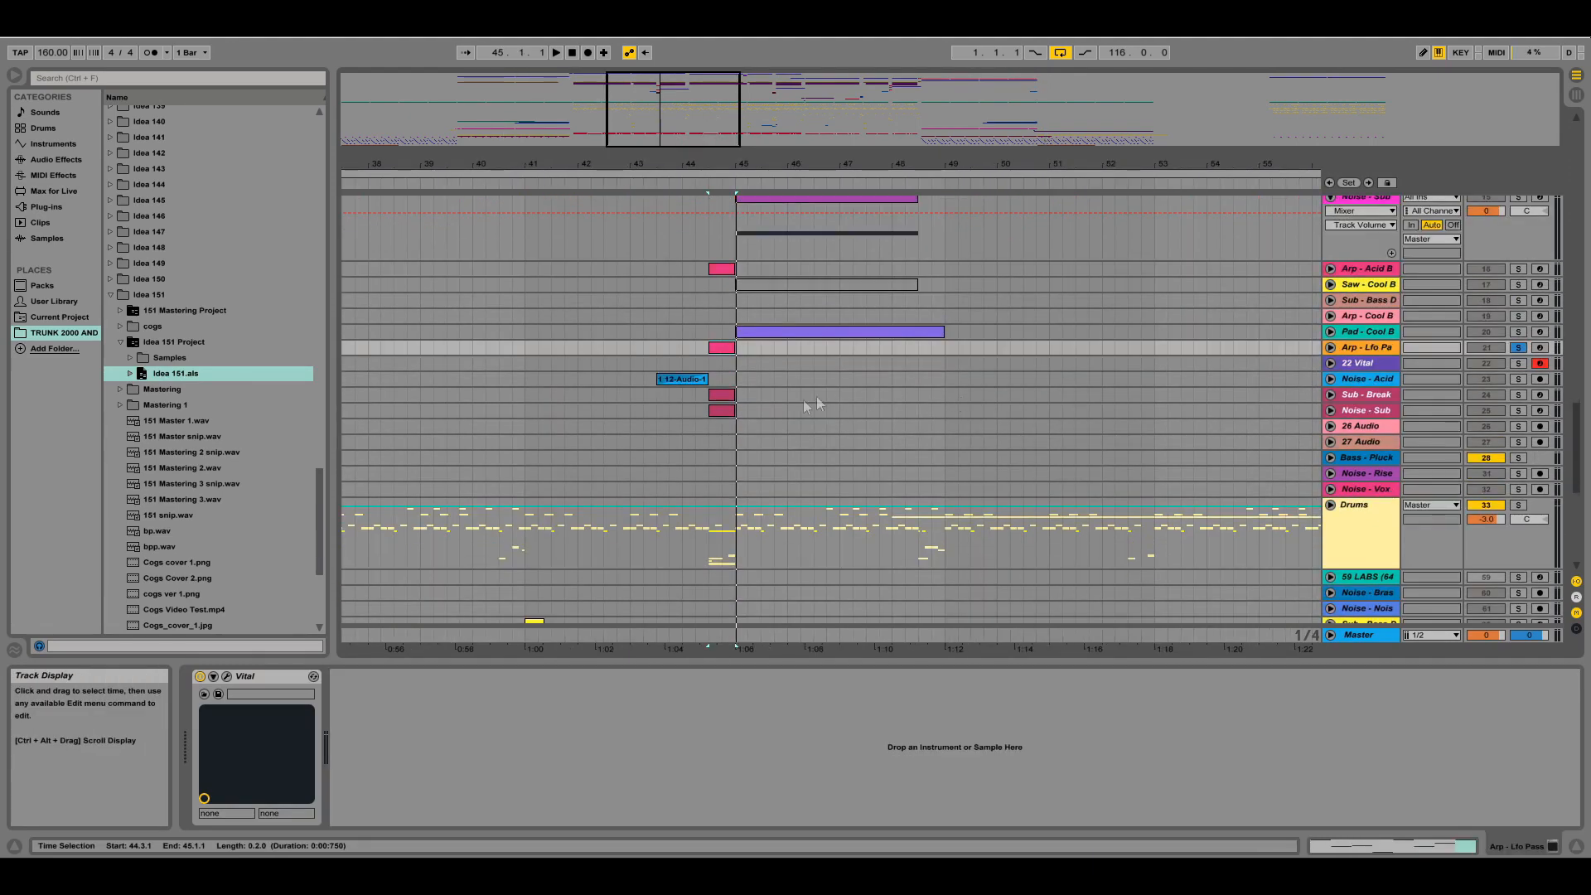
scroll(1159, 445, "up", 3)
key("space")
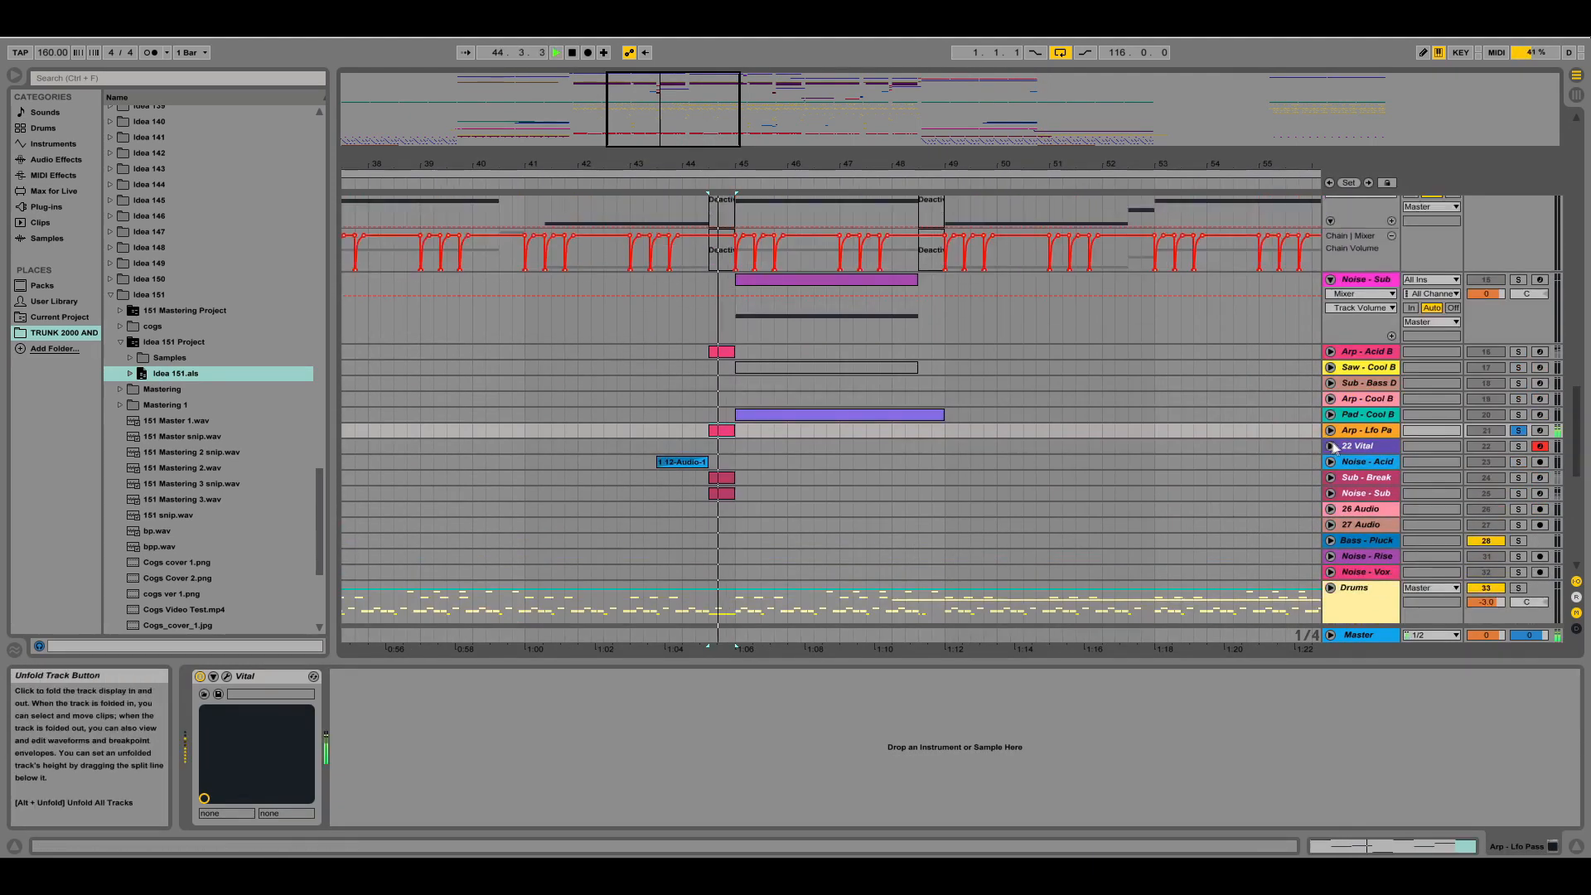
key("space")
left_click(1518, 352)
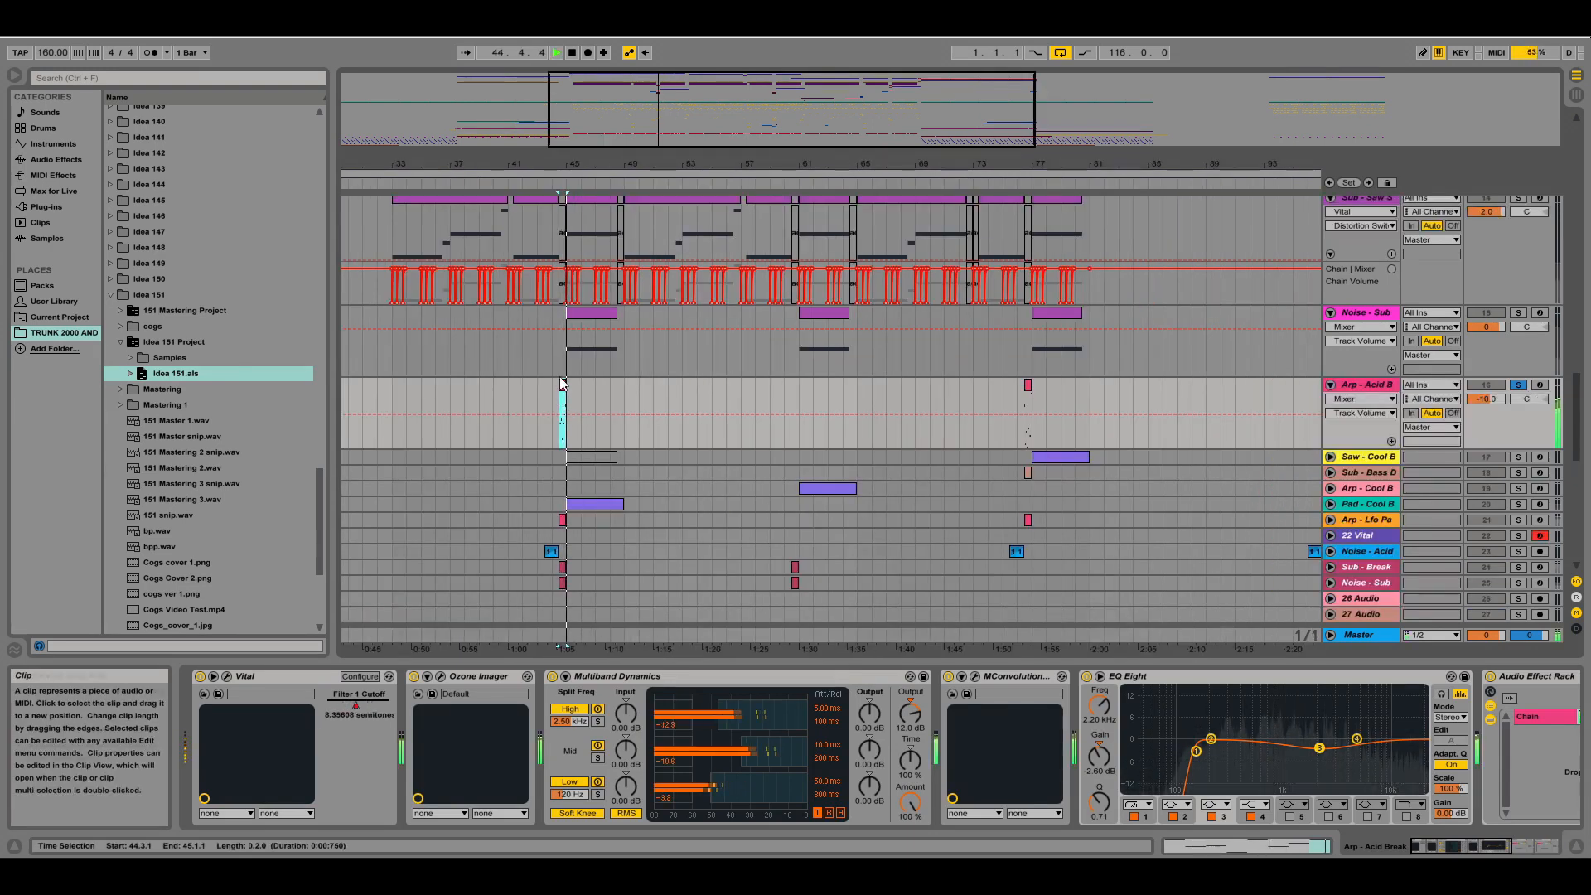
Solo the Sub - Break track together with the Noise - Sub track below it, and unfold Sub - Break to show its clip notes
scroll(505, 421, "down", 5)
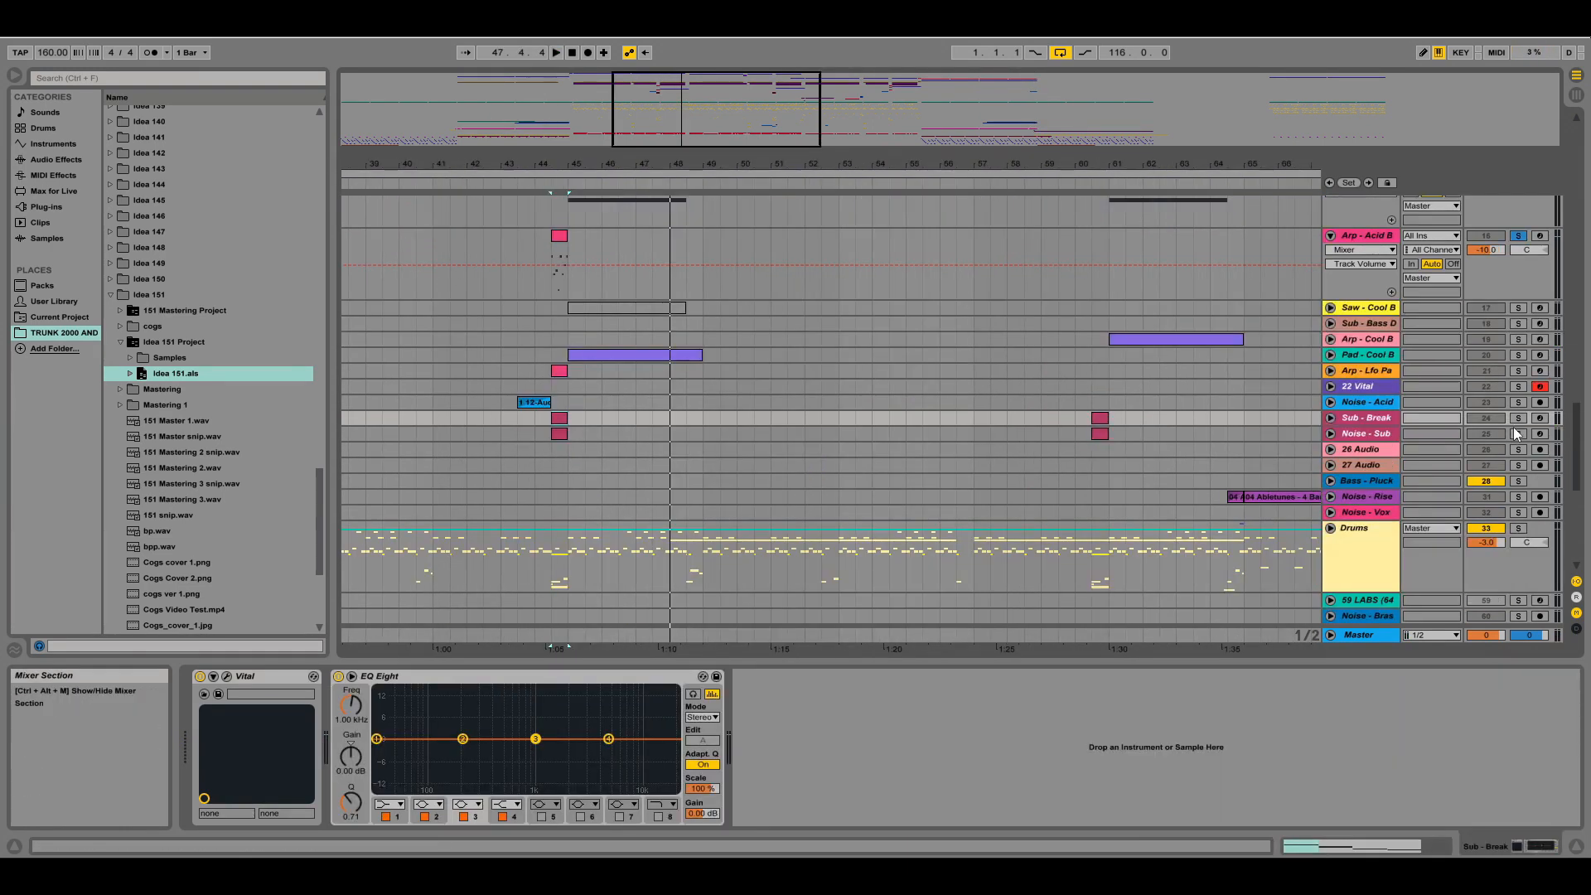
left_click(1518, 418)
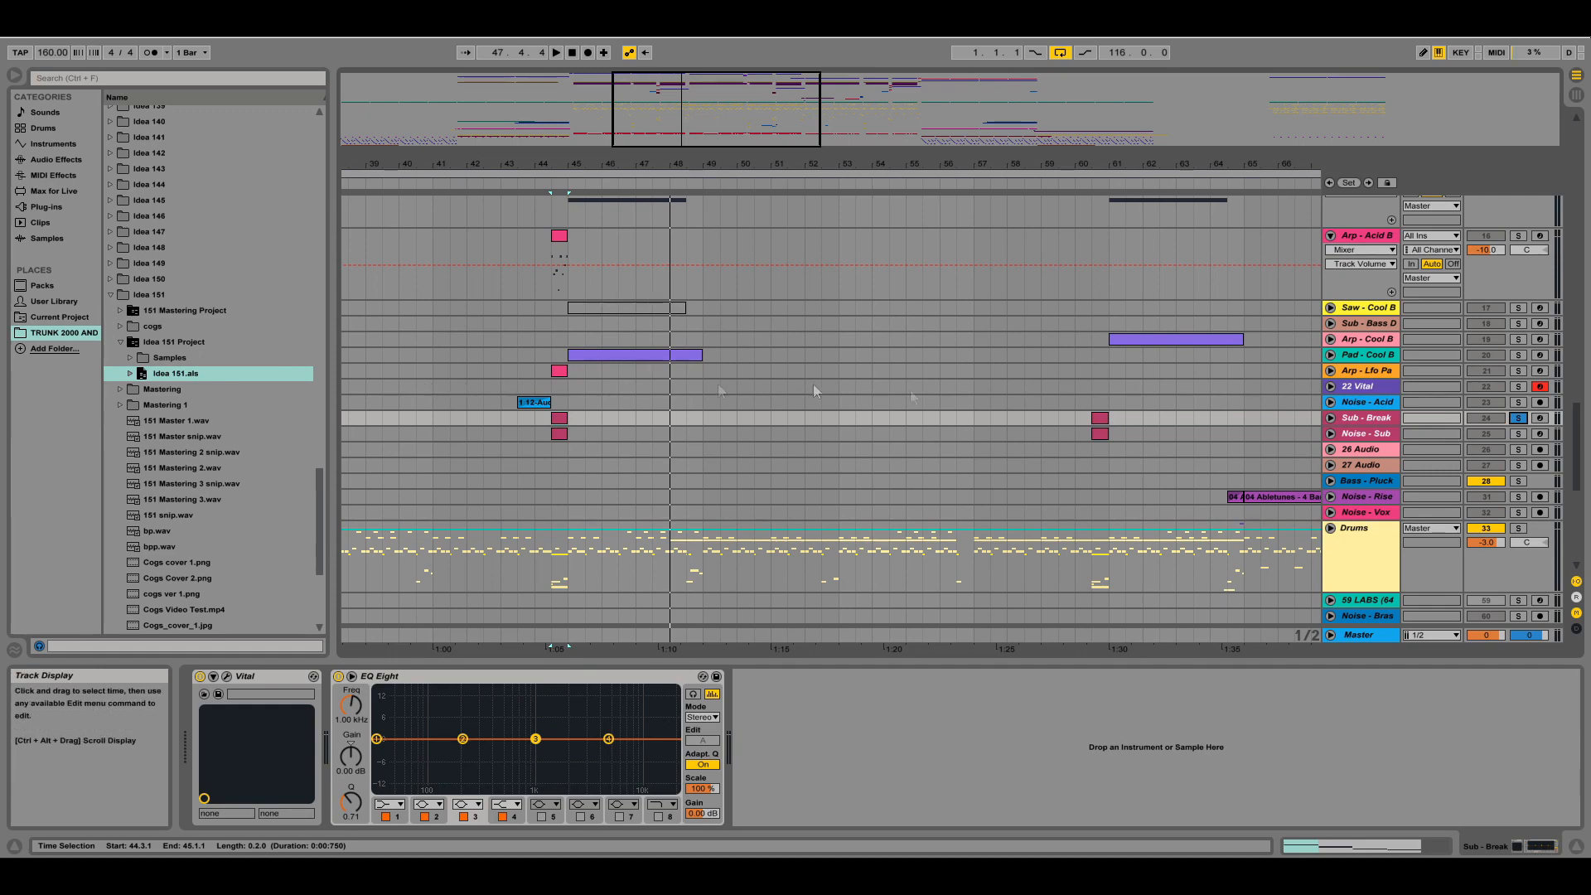
left_click(1329, 418)
left_click(1518, 490, "ctrl")
left_click(554, 419)
Set the playback start to 45.1.1 on the Sub - Saw Sub track and play the section from there
scroll(551, 385, "up", 6)
left_click(569, 381)
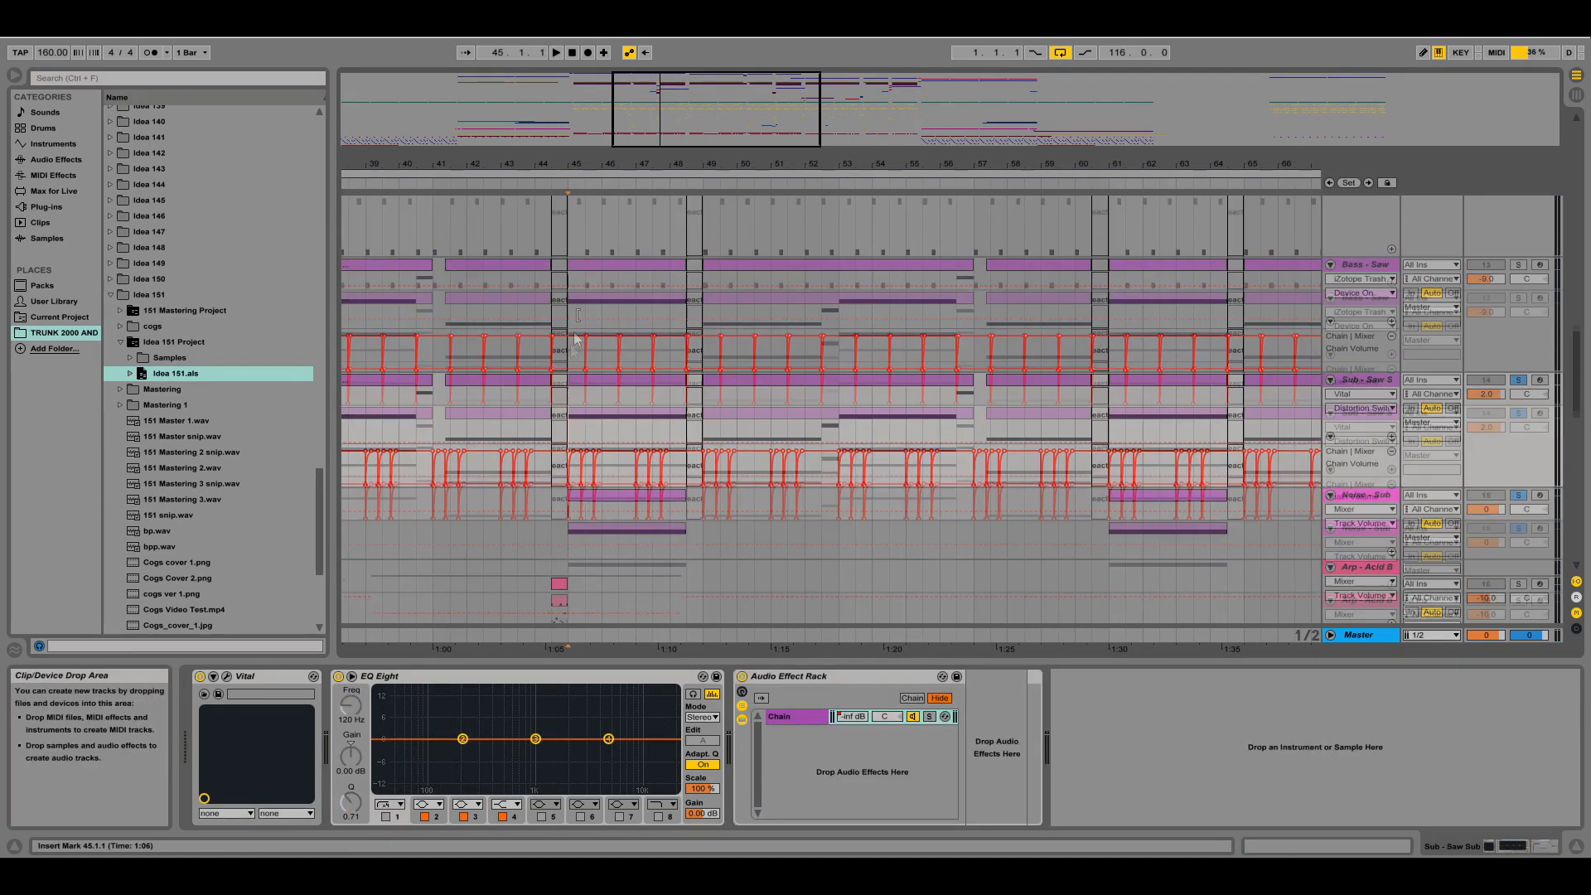
scroll(700, 391, "down", 3)
key("space")
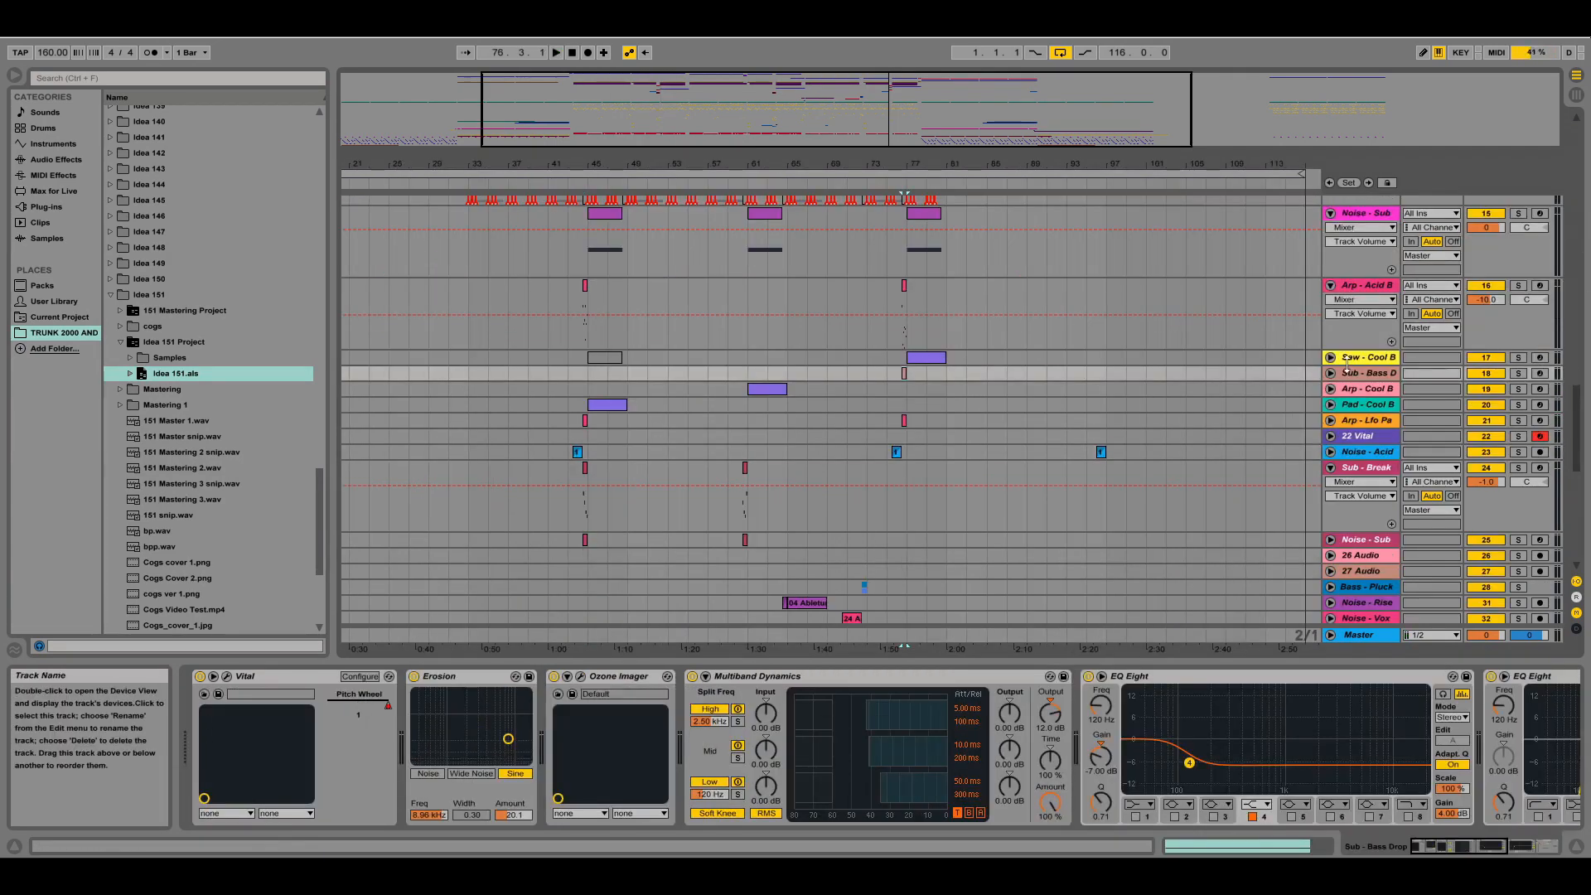
Unfold and solo the Sub - Bass Drop track and play its clip from 76.3.1
left_click(1330, 373)
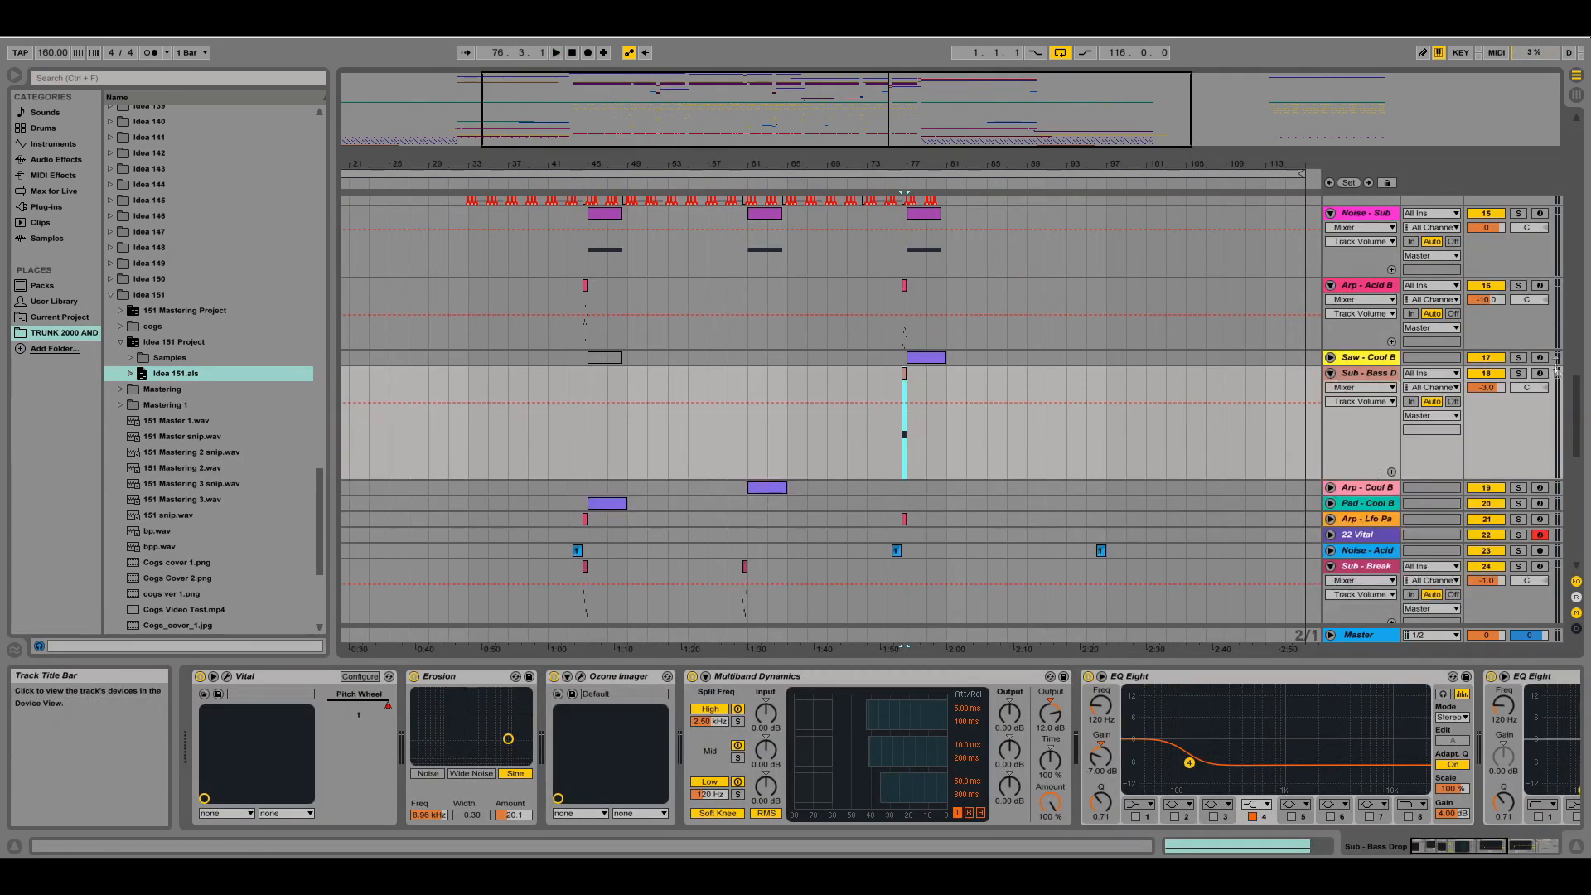
left_click(1518, 373)
key("space")
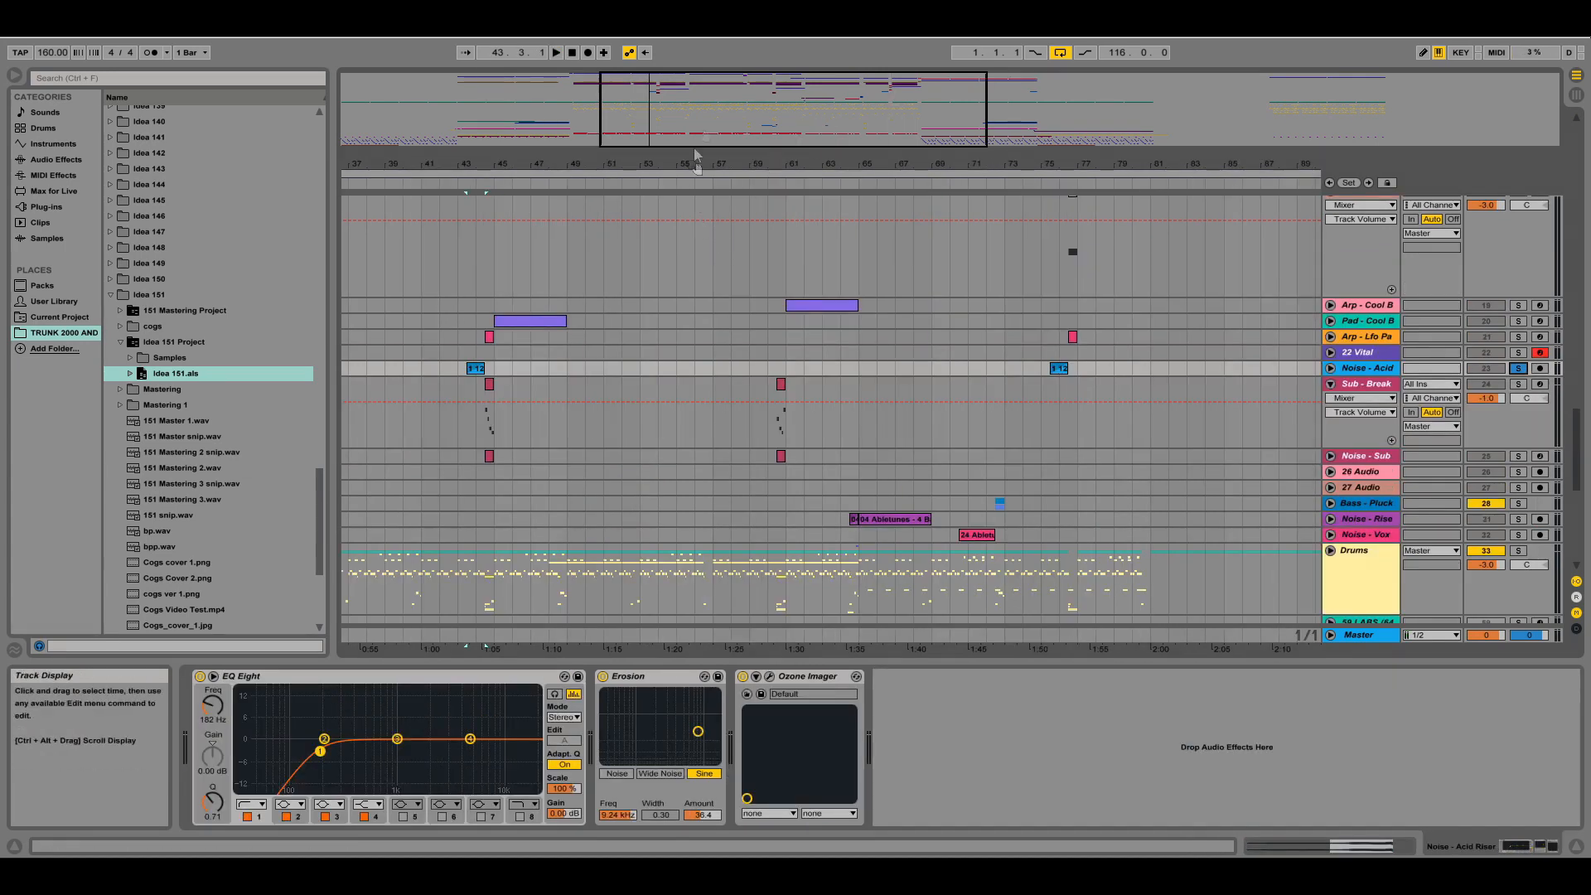
Show where the clips of the soloed Noise - Acid Riser track sit across the whole arrangement
scroll(1072, 241, "down", 2)
left_click_drag(654, 164, 642, 133)
scroll(662, 296, "up", 2)
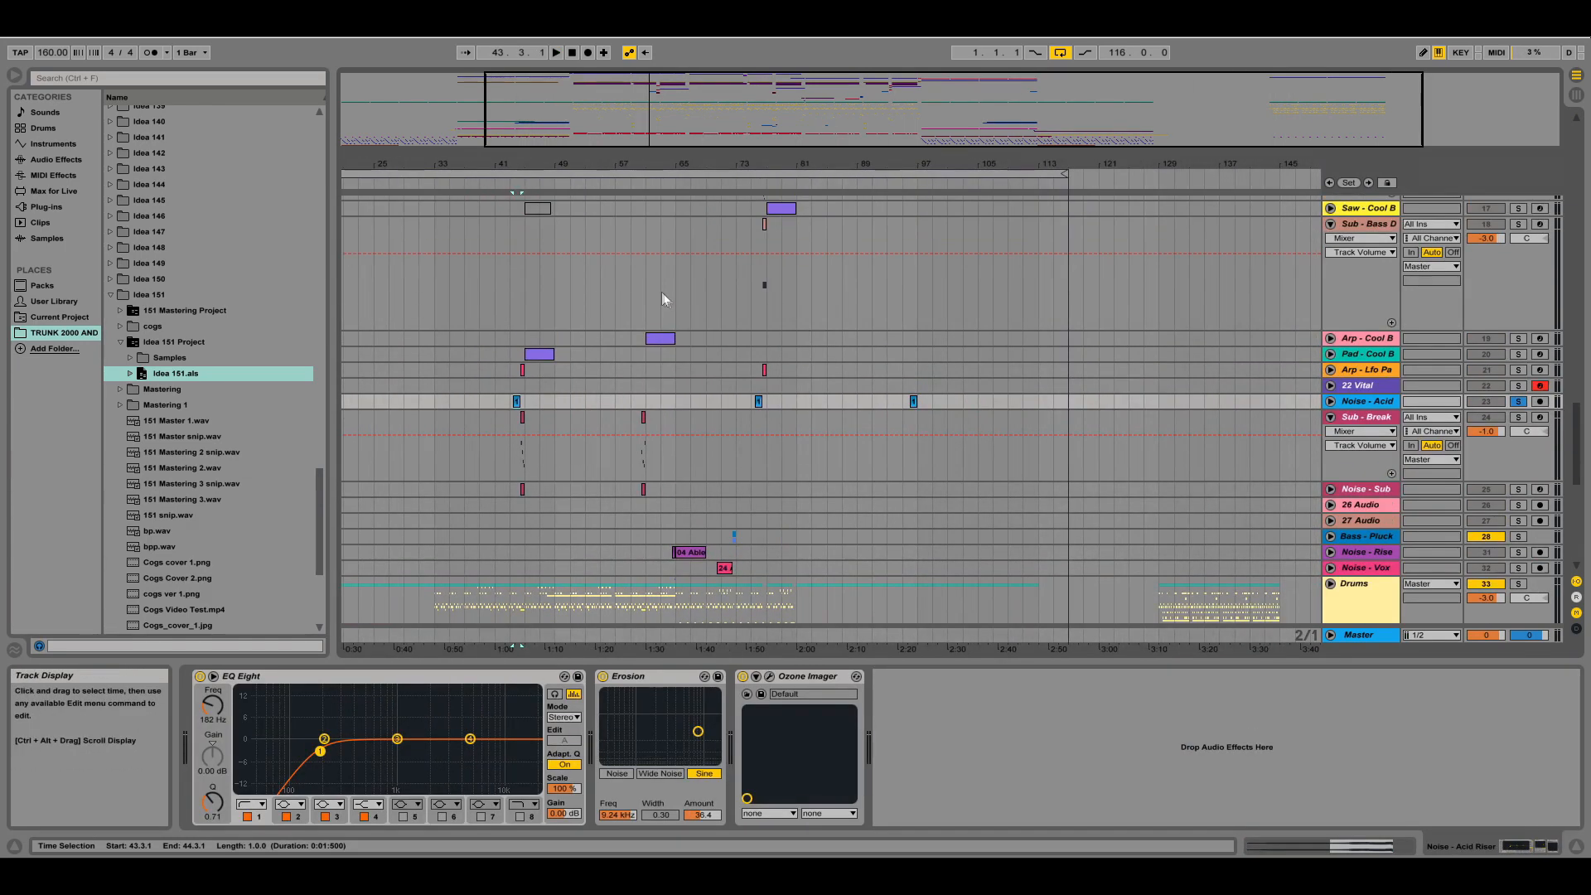
Solo the Pad - Cool Break track and play its clip from 45.1.1
scroll(630, 363, "down", 5)
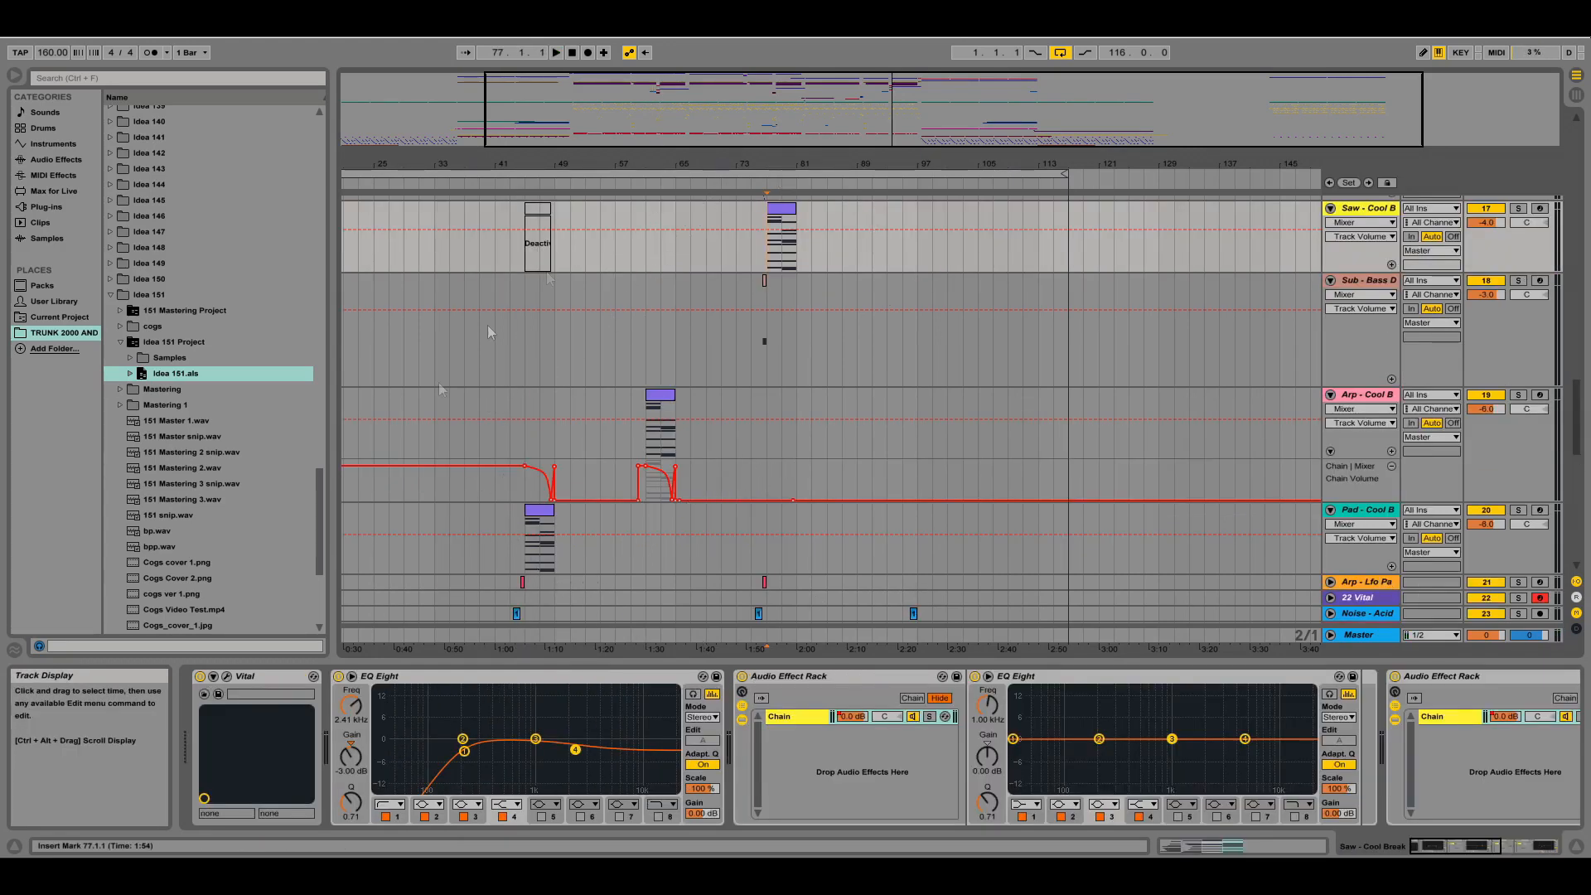
scroll(909, 440, "up", 2)
scroll(634, 445, "down", 4)
scroll(710, 427, "up", 6)
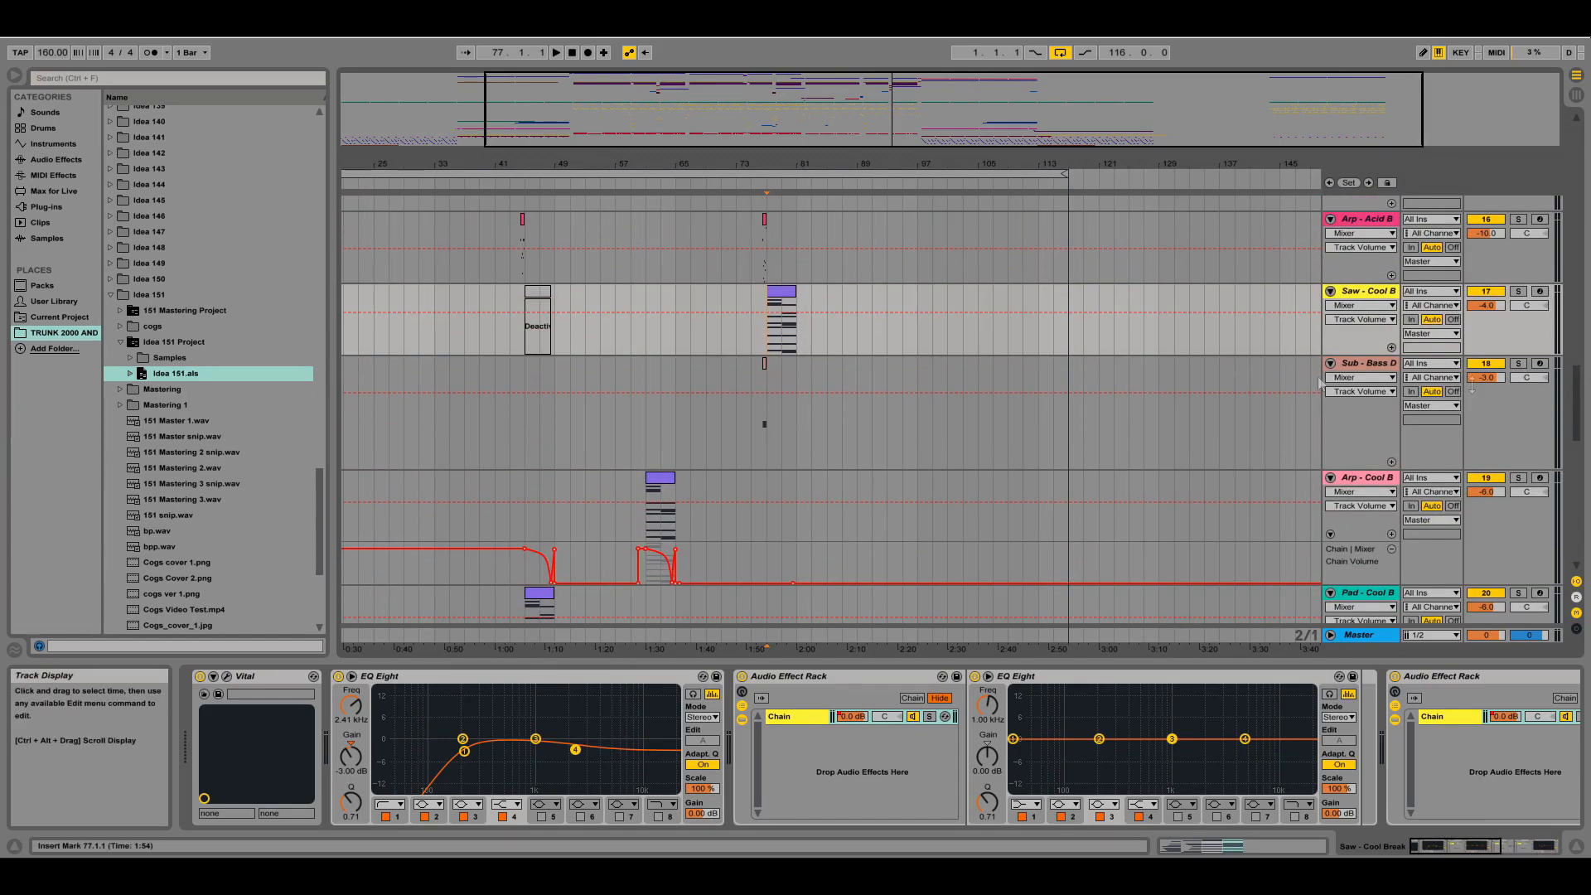
key("space")
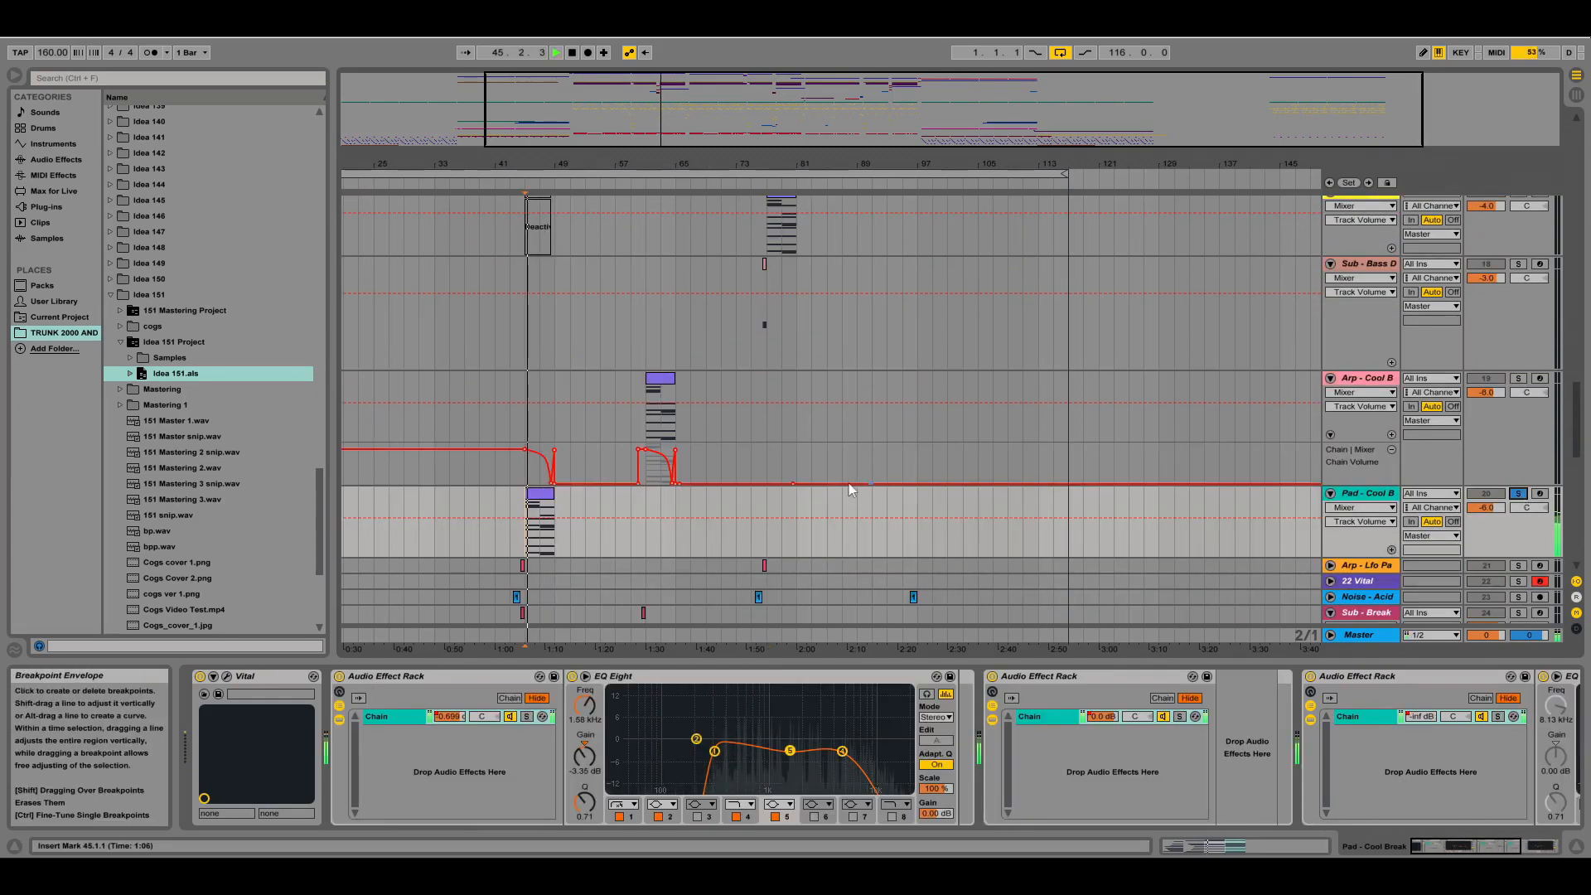
scroll(591, 459, "down", 2)
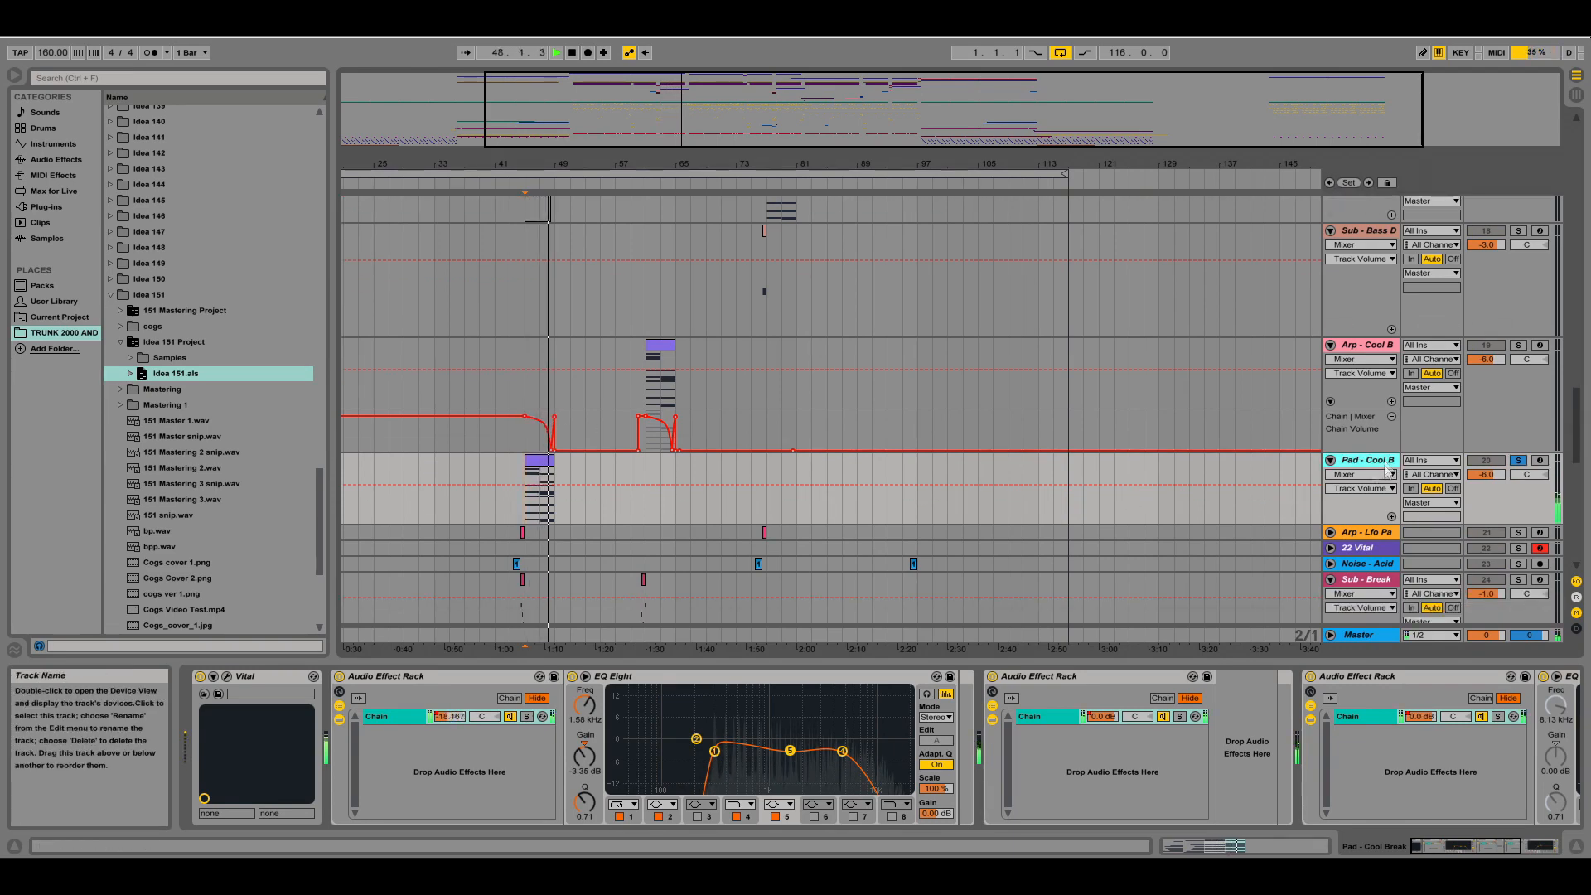
Review the Vital voice and effects settings of Pad - Cool Break and close the synth window
left_click(225, 676)
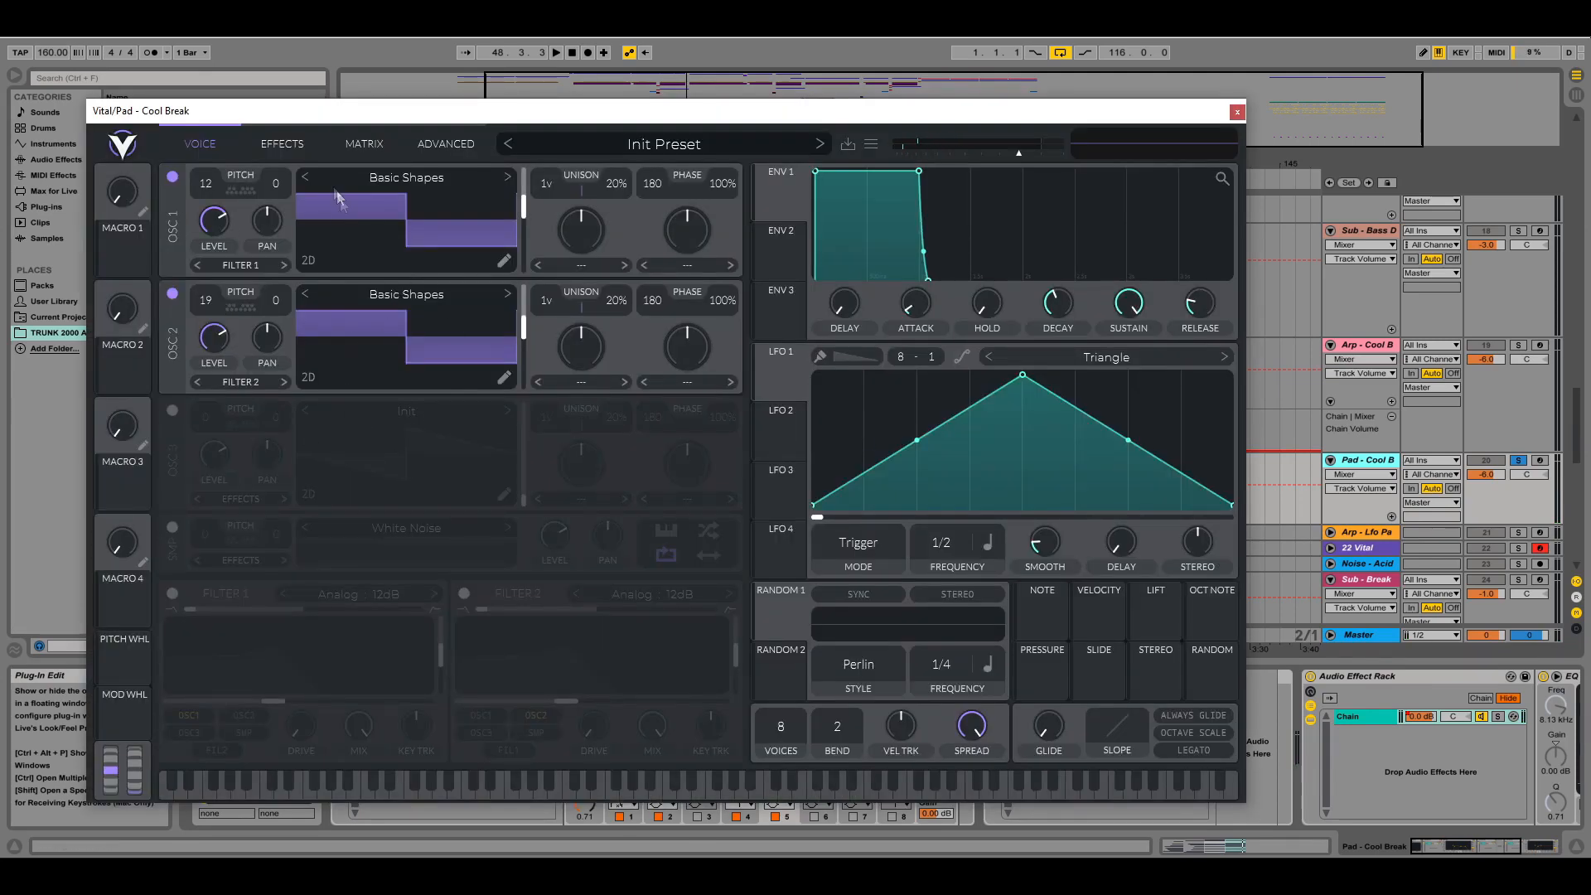
left_click(282, 144)
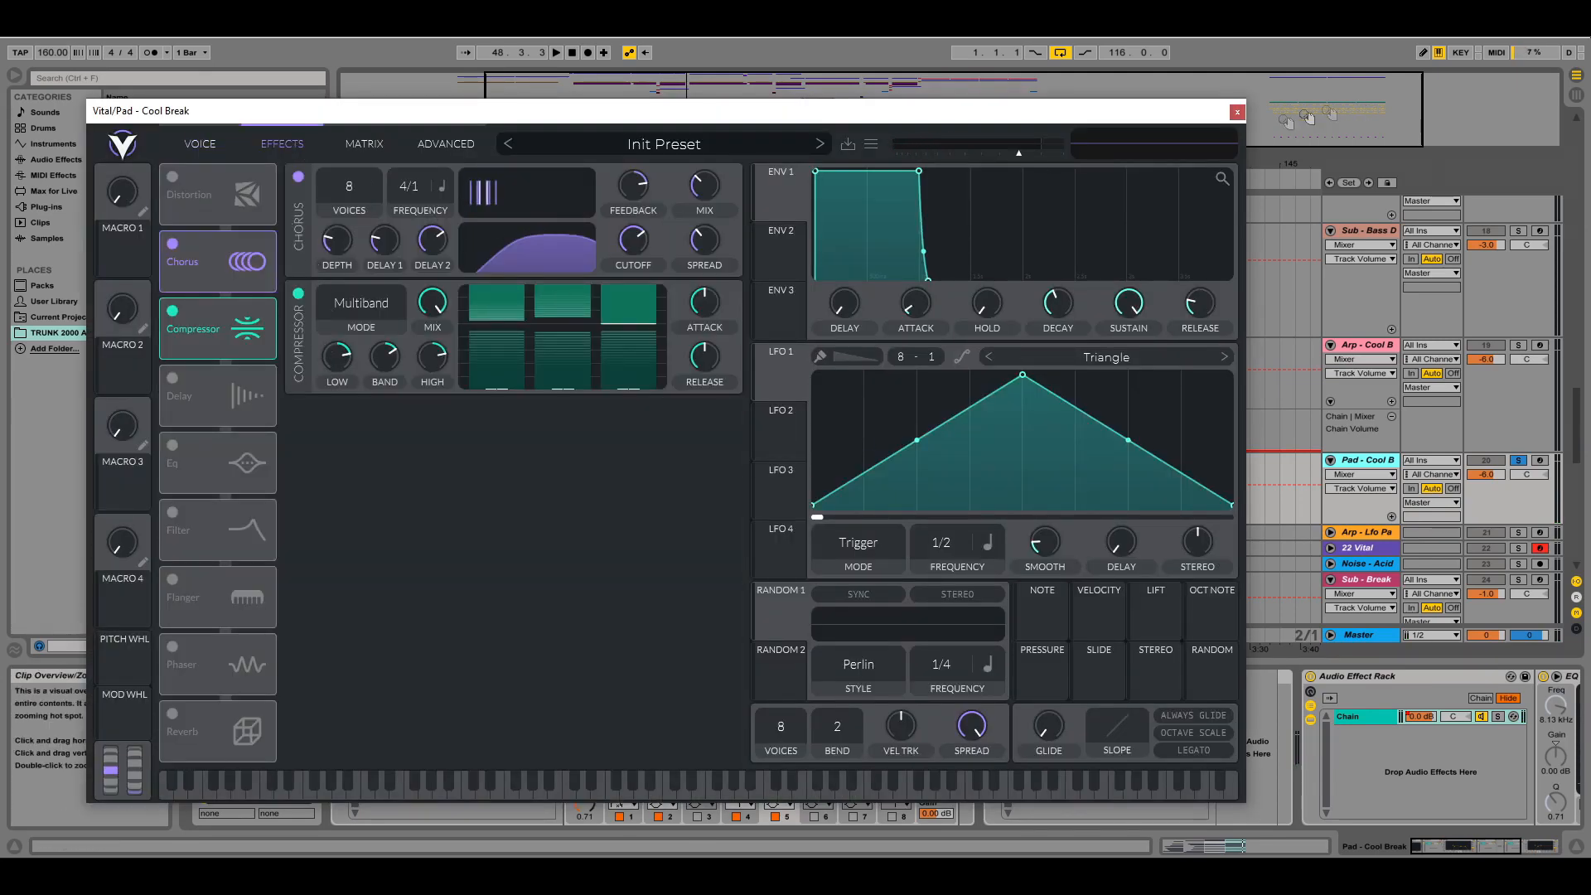
left_click(1236, 111)
Play the Arp - Cool Break clip from 61.1.1 and review the voice and effects settings in its Vital synth
key("space")
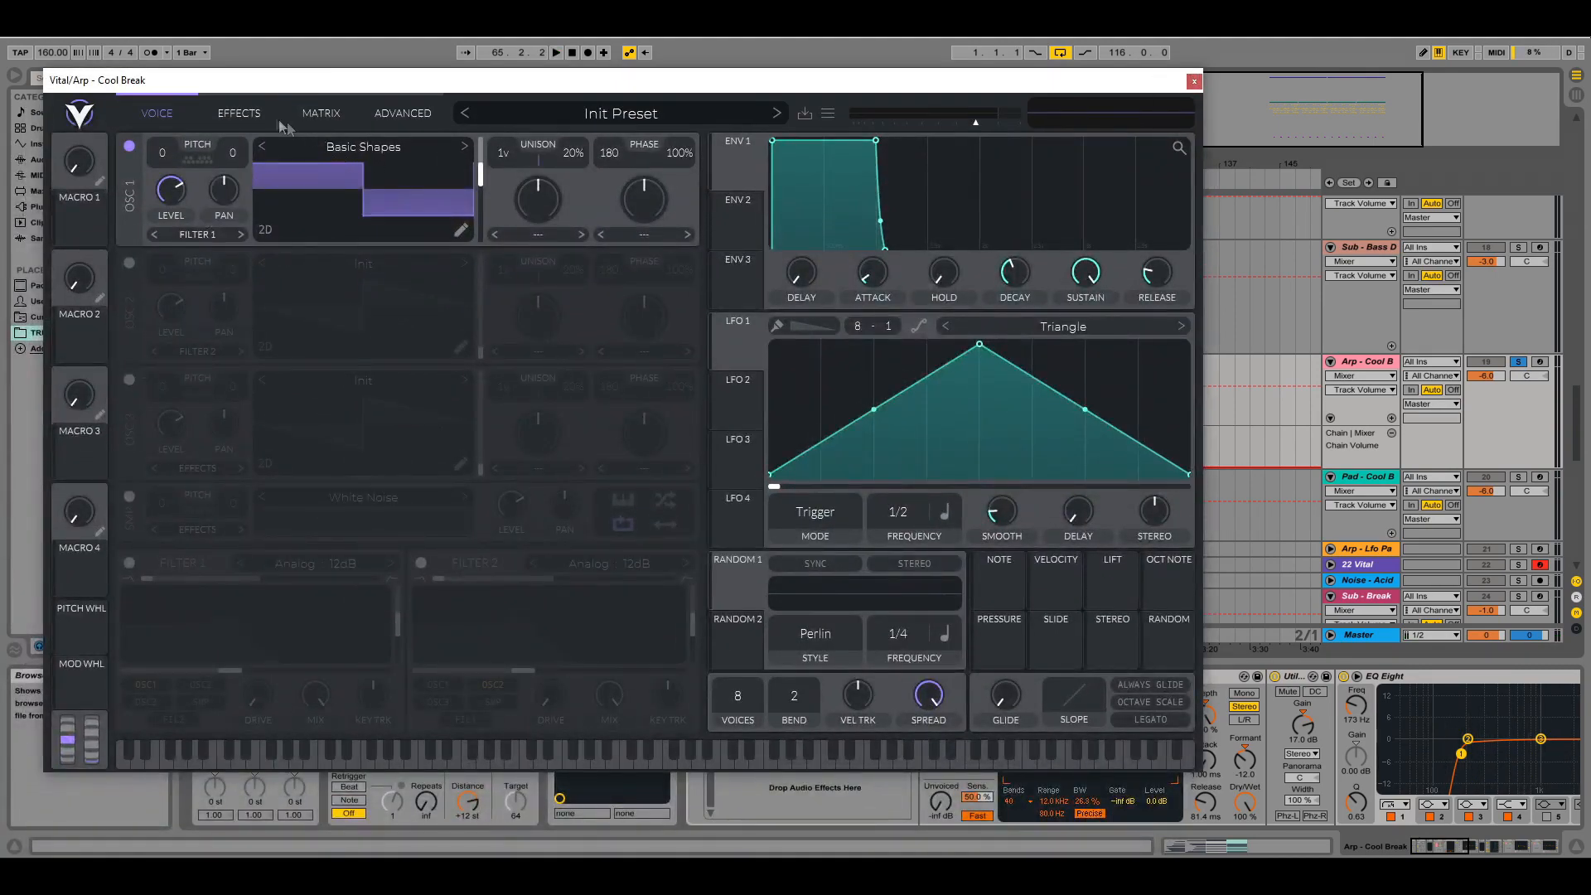
left_click(278, 121)
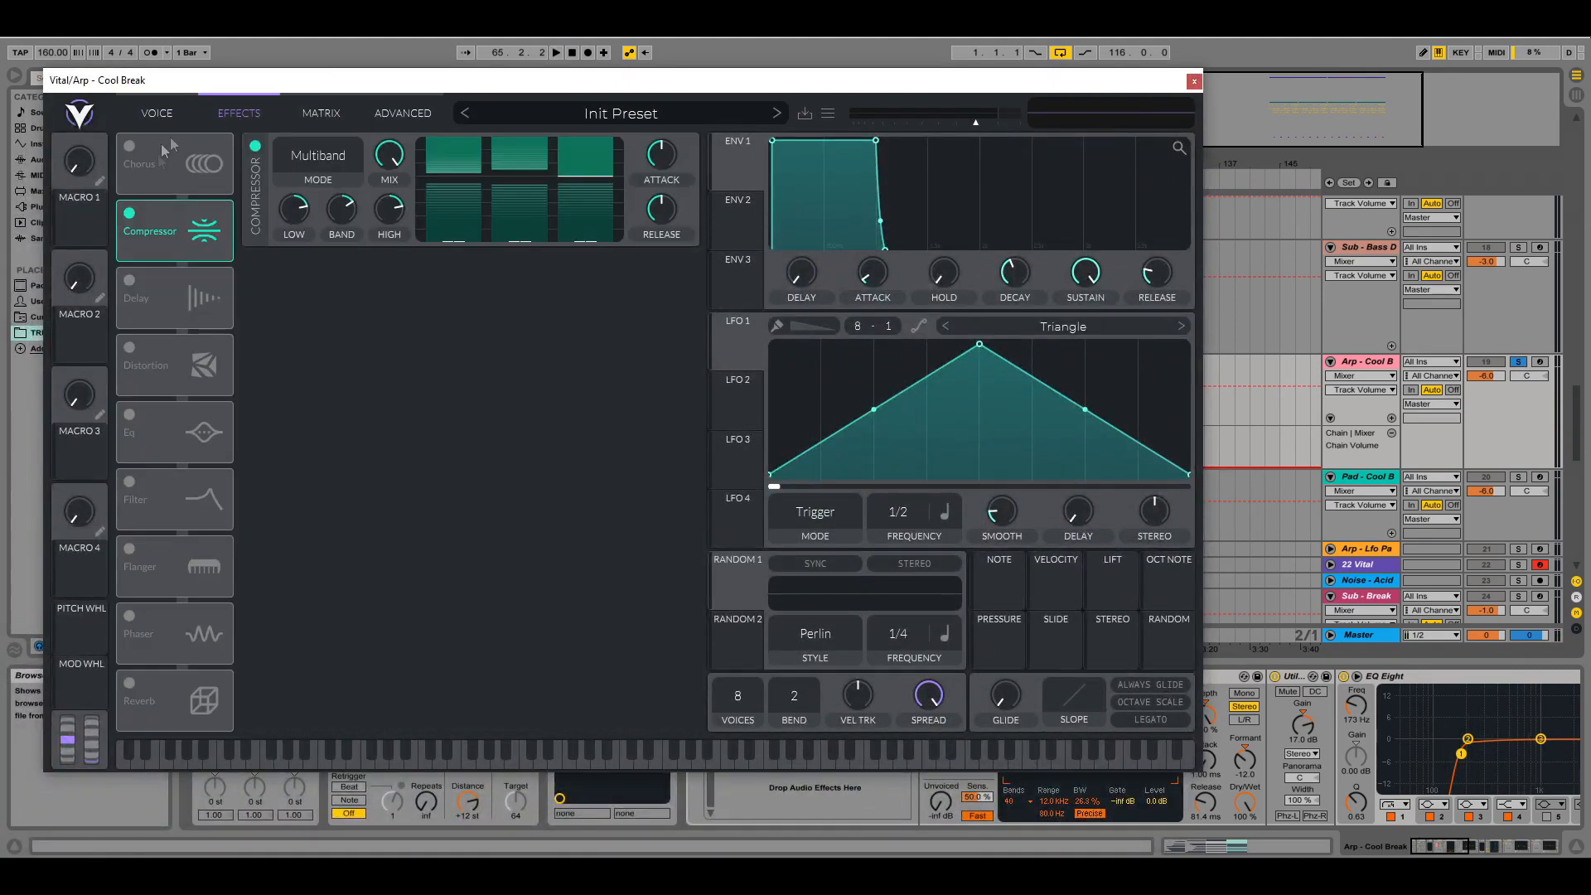
left_click(1193, 81)
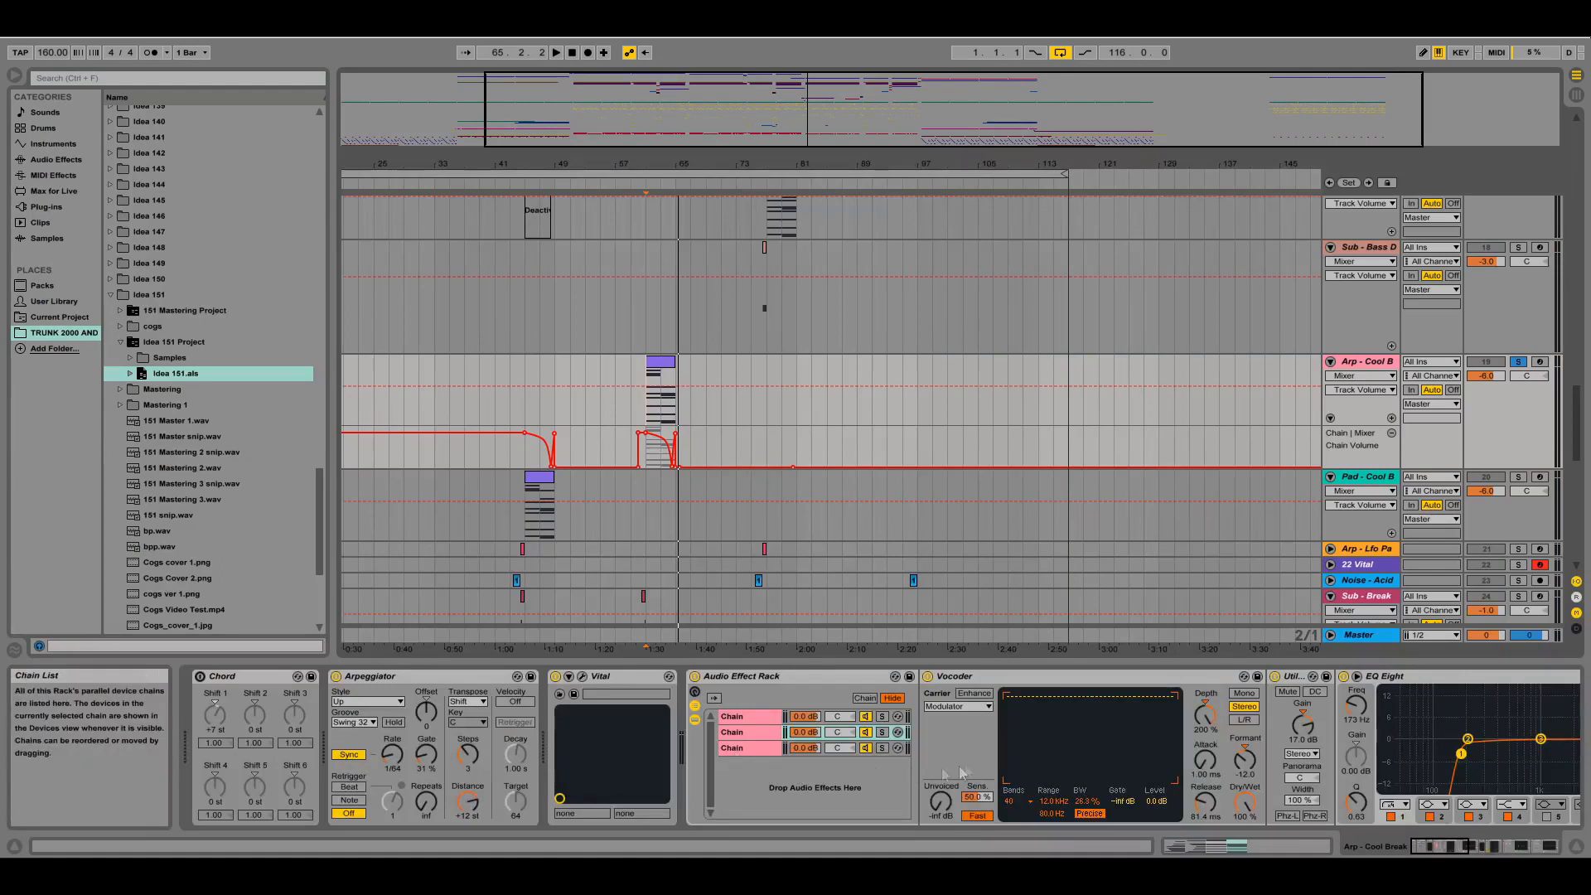
Solo and play each of the three chains of the Audio Effect Rack on Arp - Cool Break in turn
left_click(882, 716)
key("space")
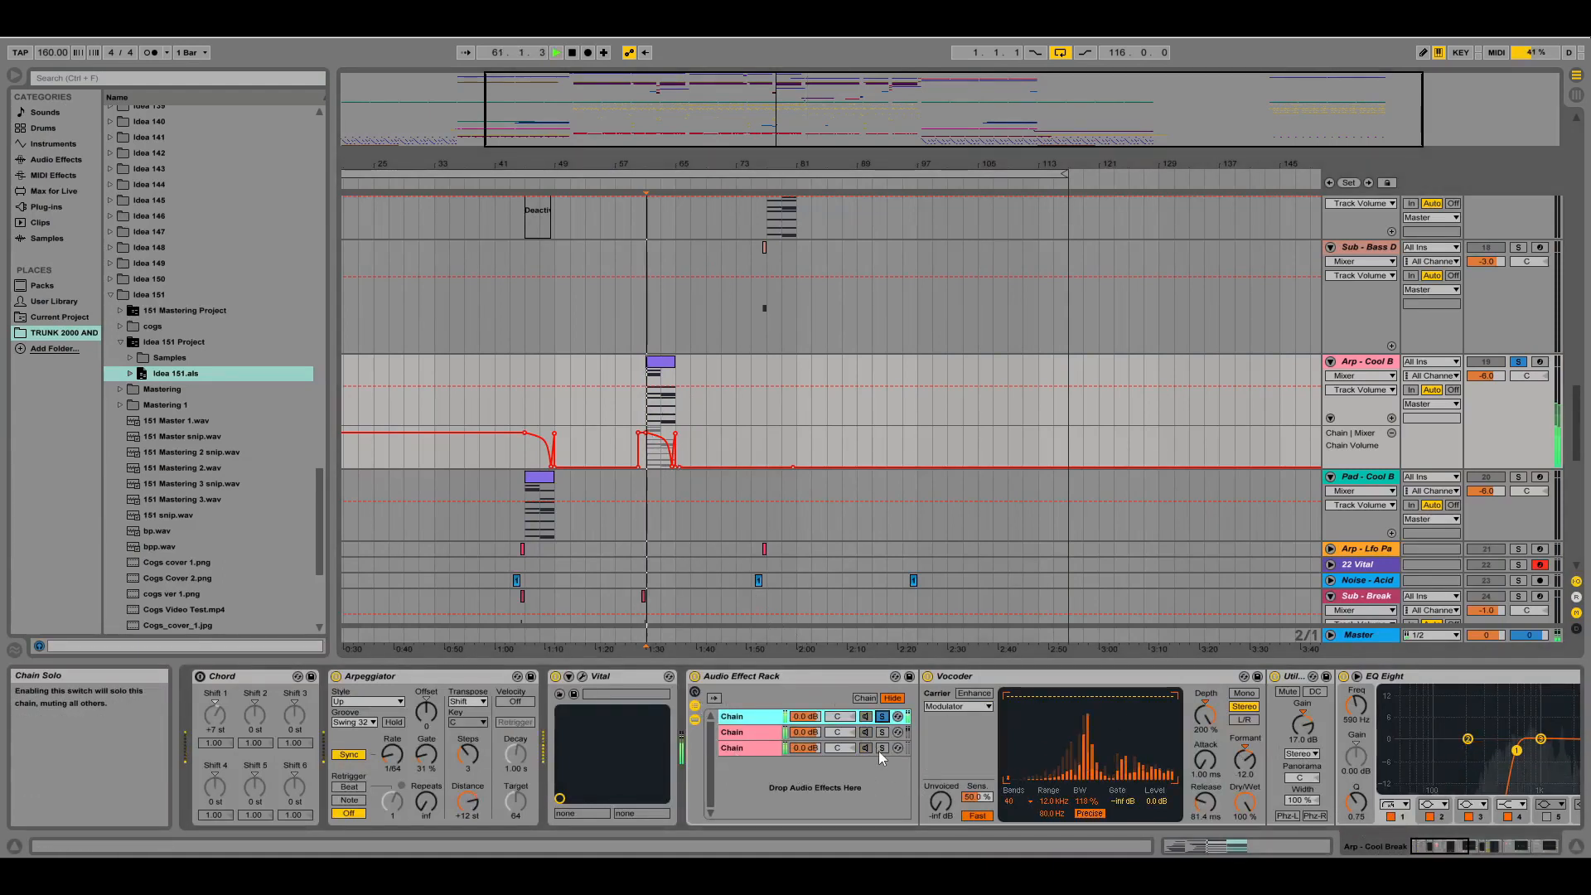
key("space")
left_click(883, 732)
key("space")
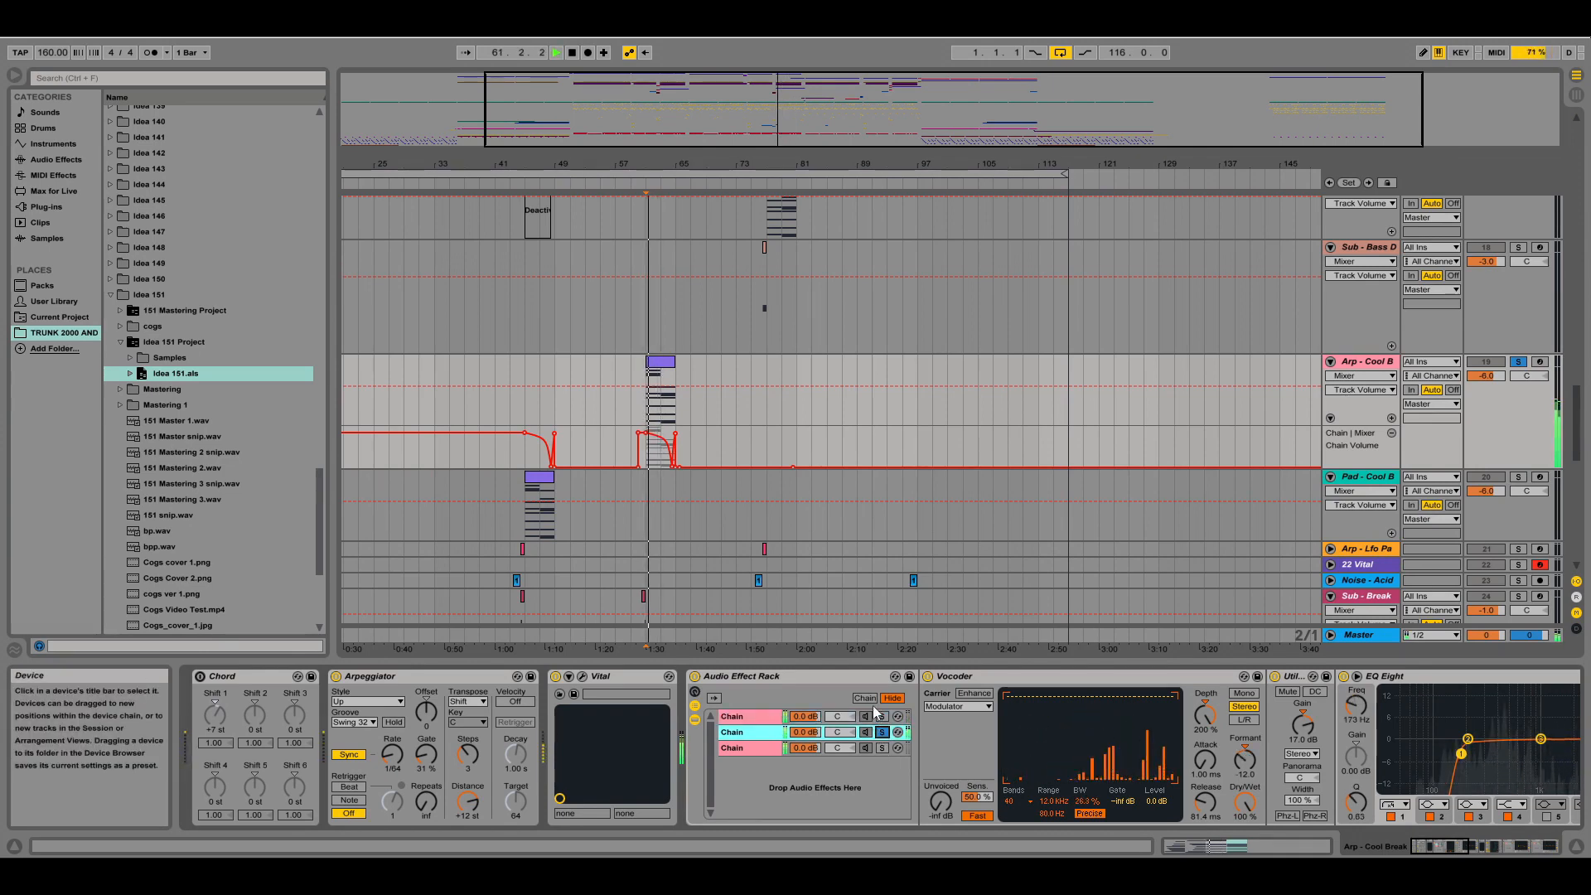
key("space")
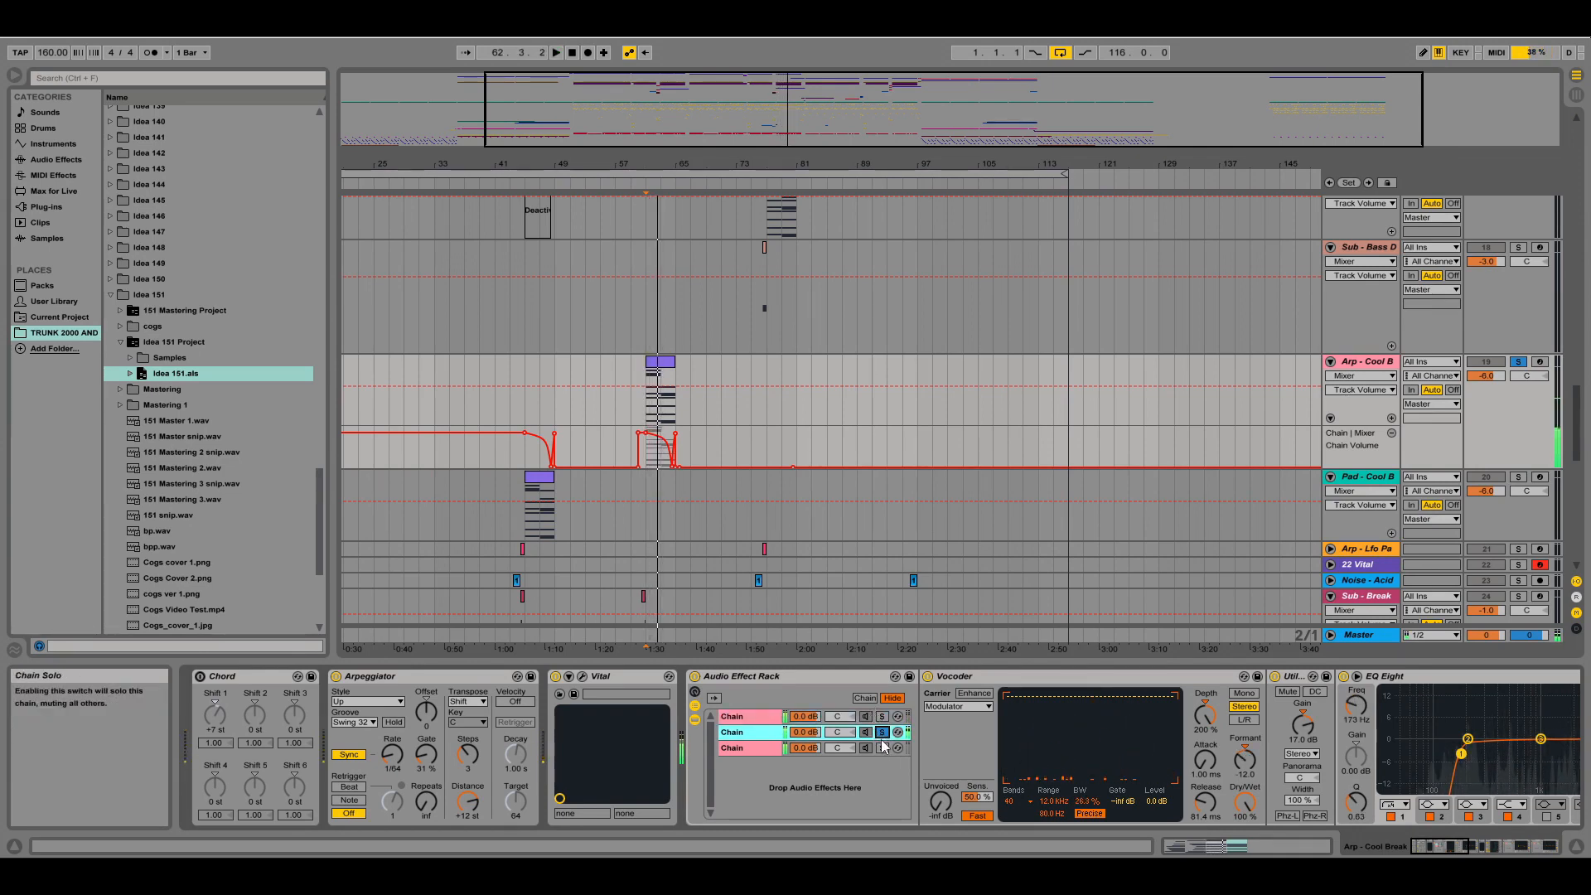
left_click(882, 748)
key("space")
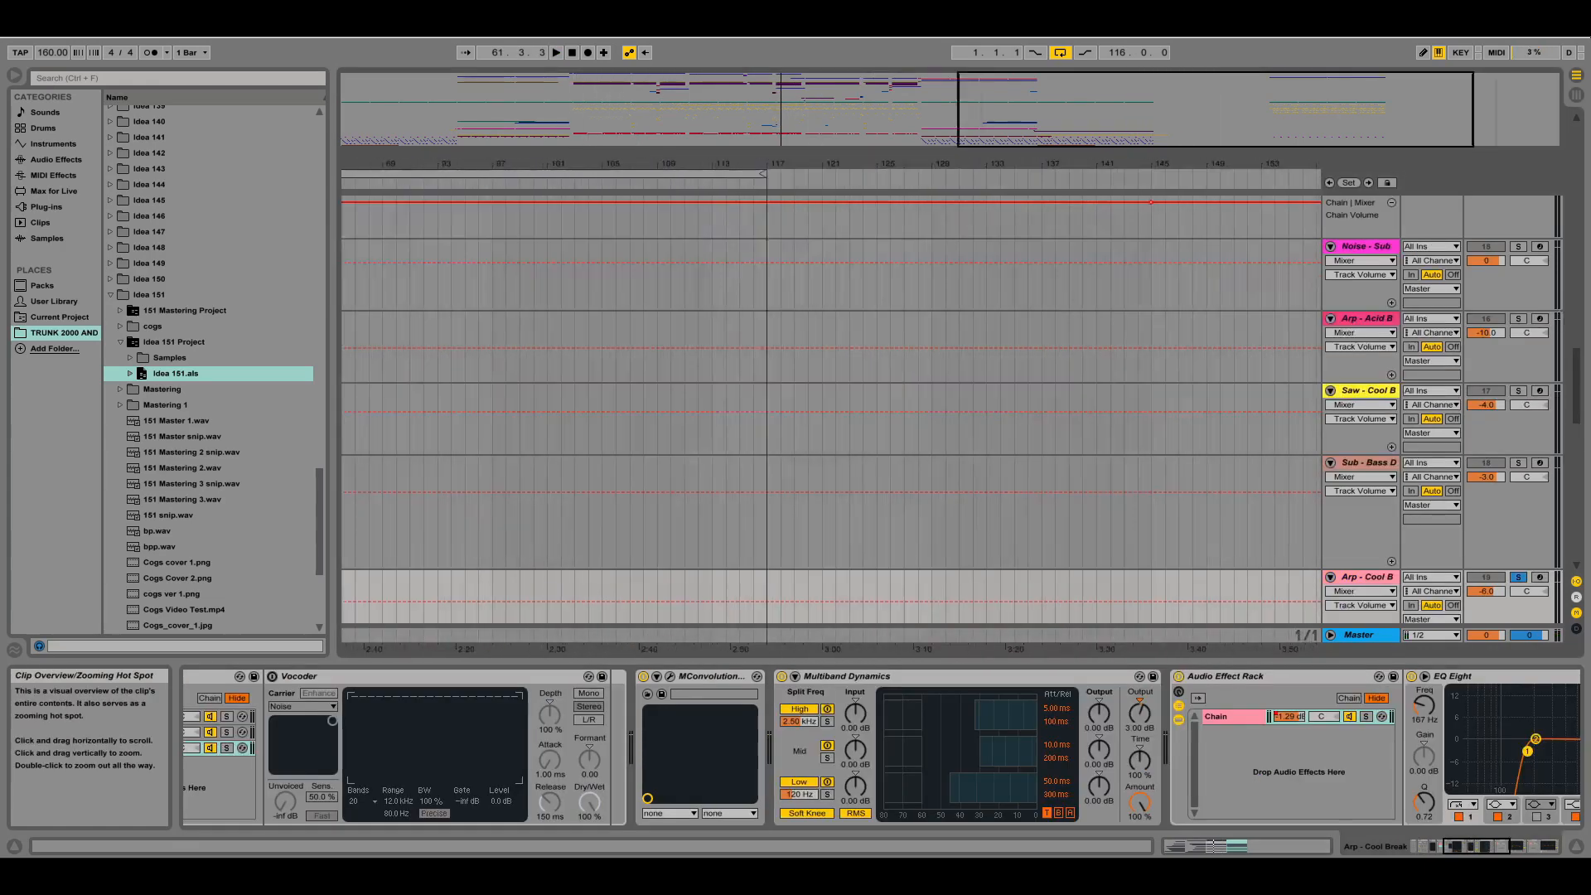
Solo Saw - Cool Break and play it from 77.1.1, and review the voice and effects settings in its Vital synth
left_click_drag(1056, 109, 788, 116)
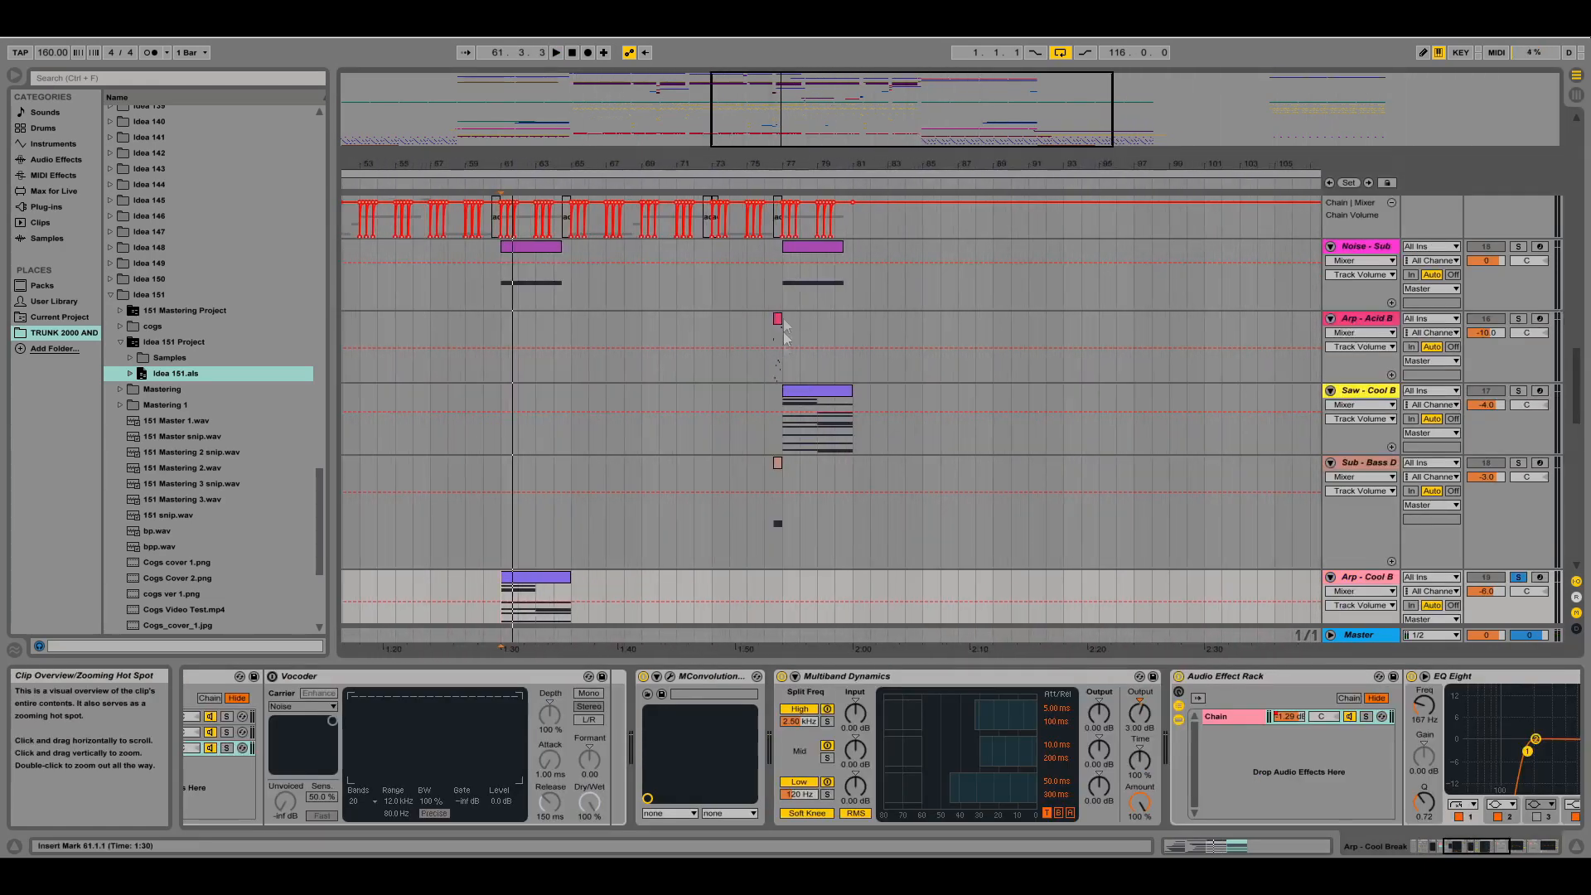
left_click(762, 393)
left_click(1518, 391)
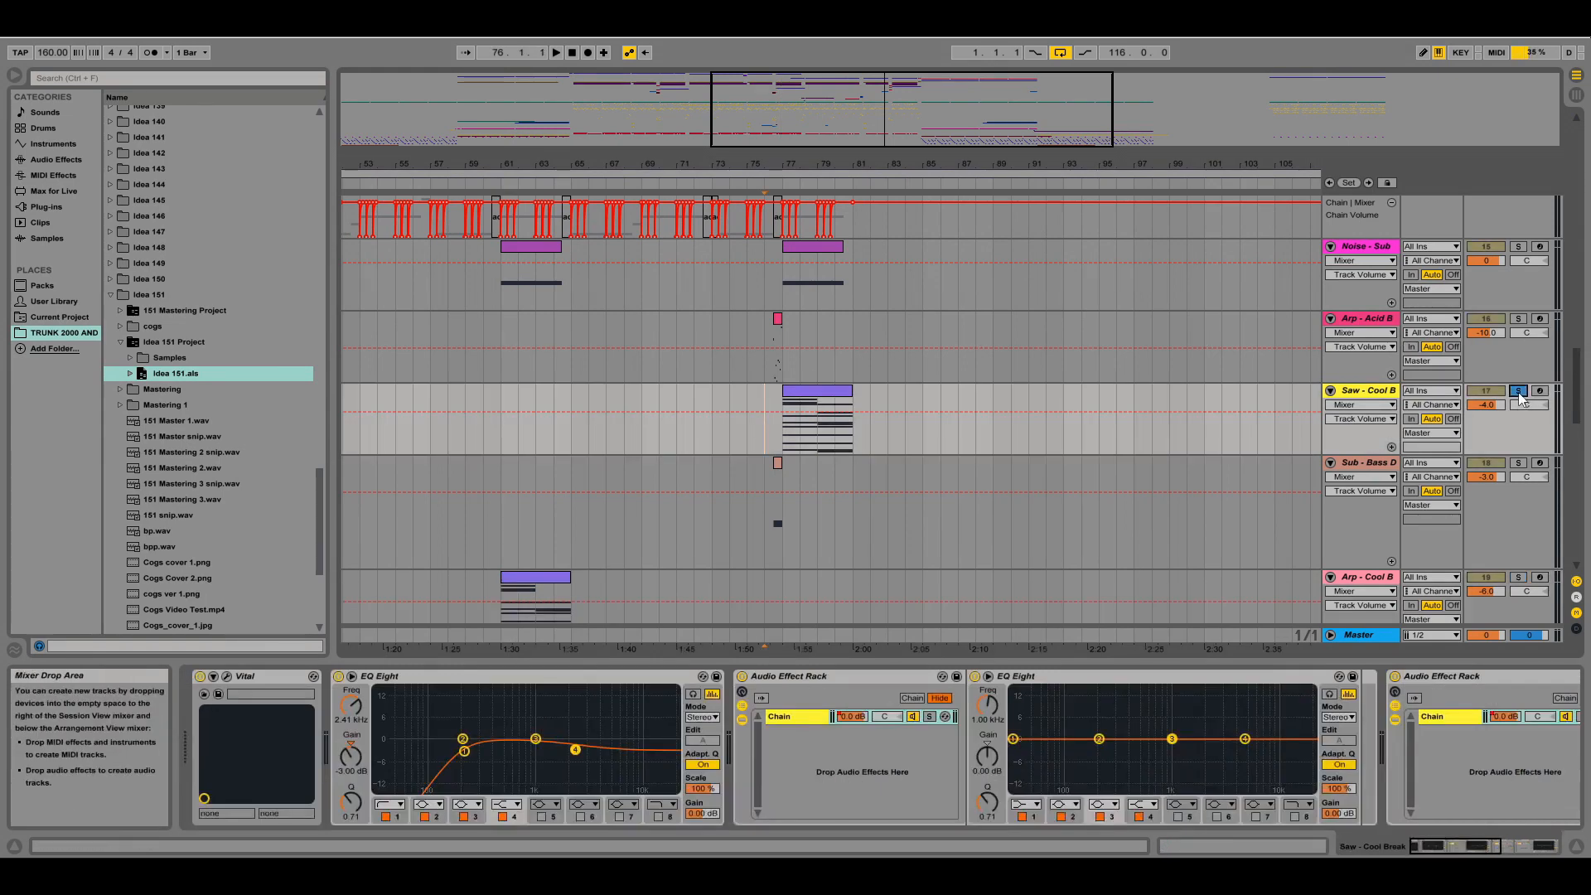
scroll(828, 311, "up", 2)
key("space")
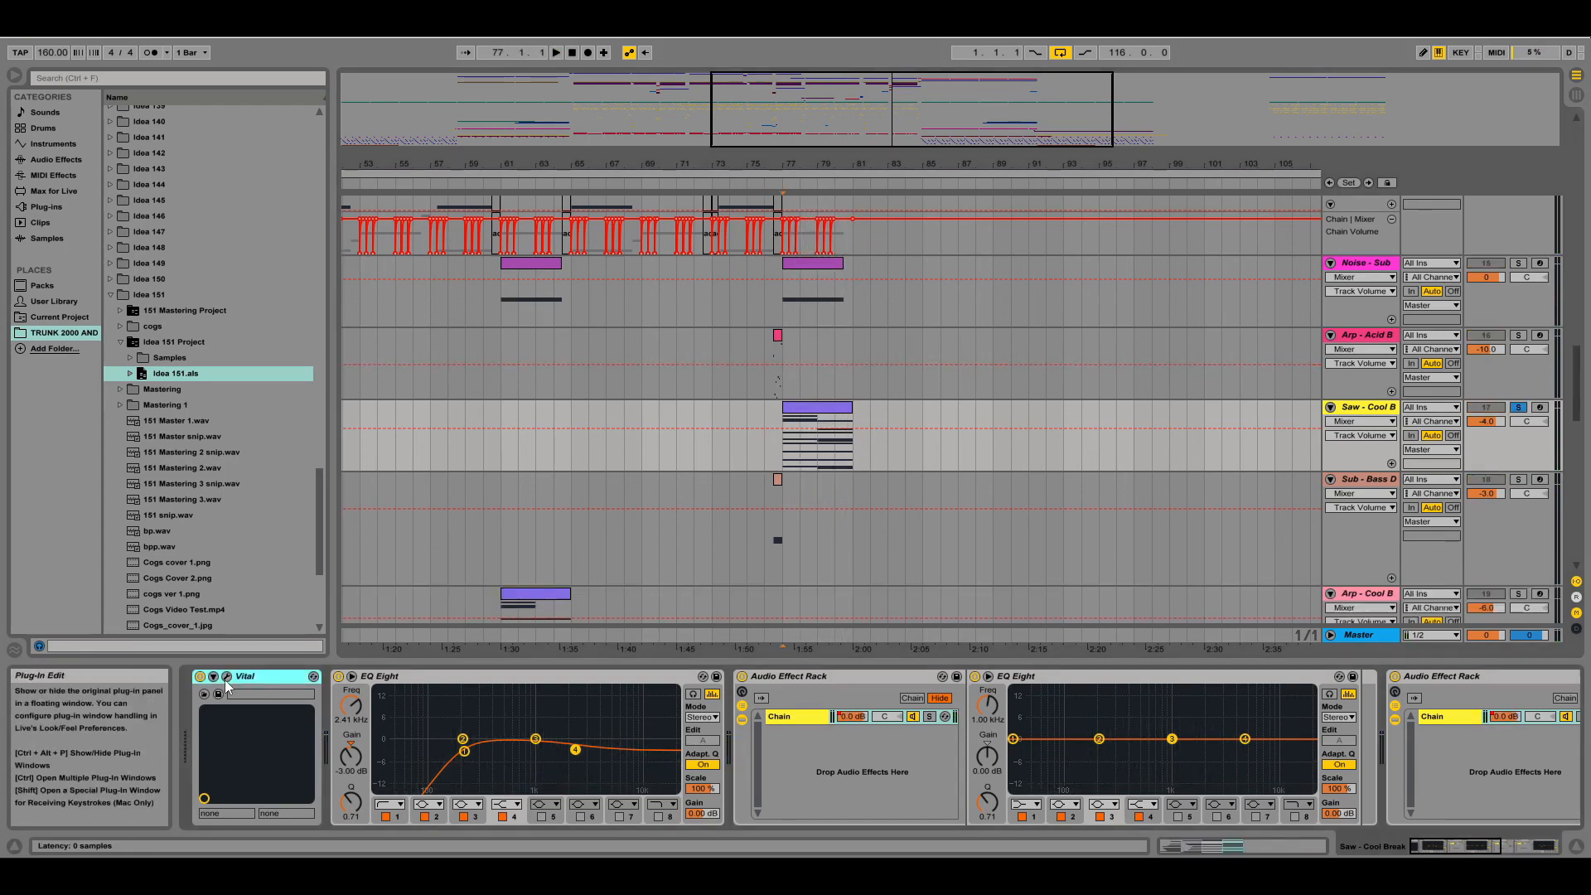
left_click(226, 678)
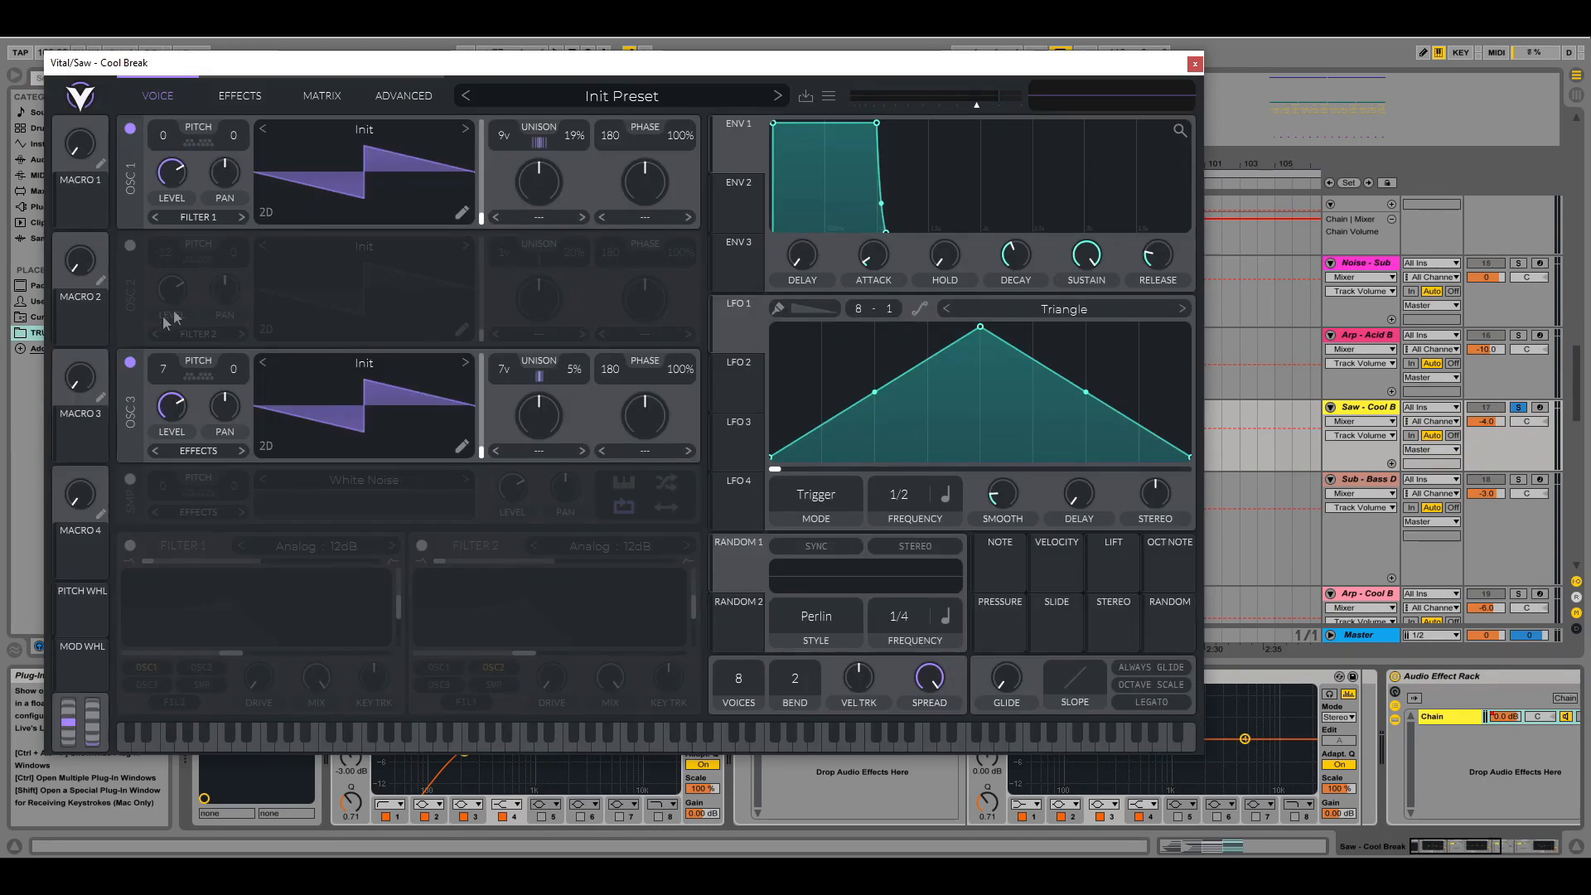
left_click(236, 92)
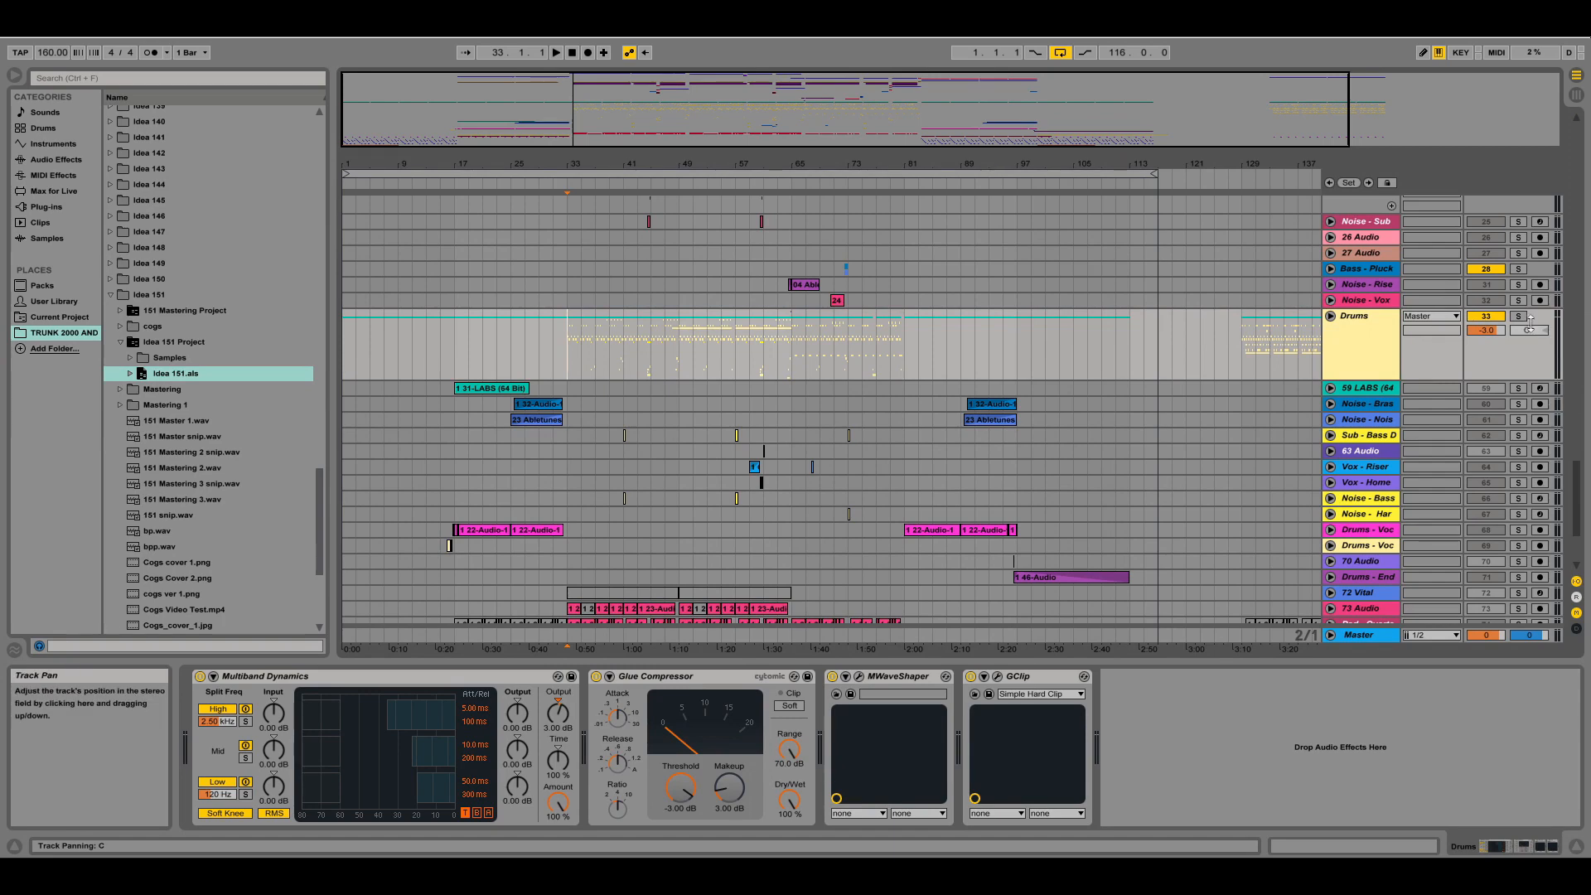
Play the soloed Drums group from 33.1.1 and unfold it to examine its audio tracks across the whole arrangement
left_click_drag(1346, 108, 1335, 381)
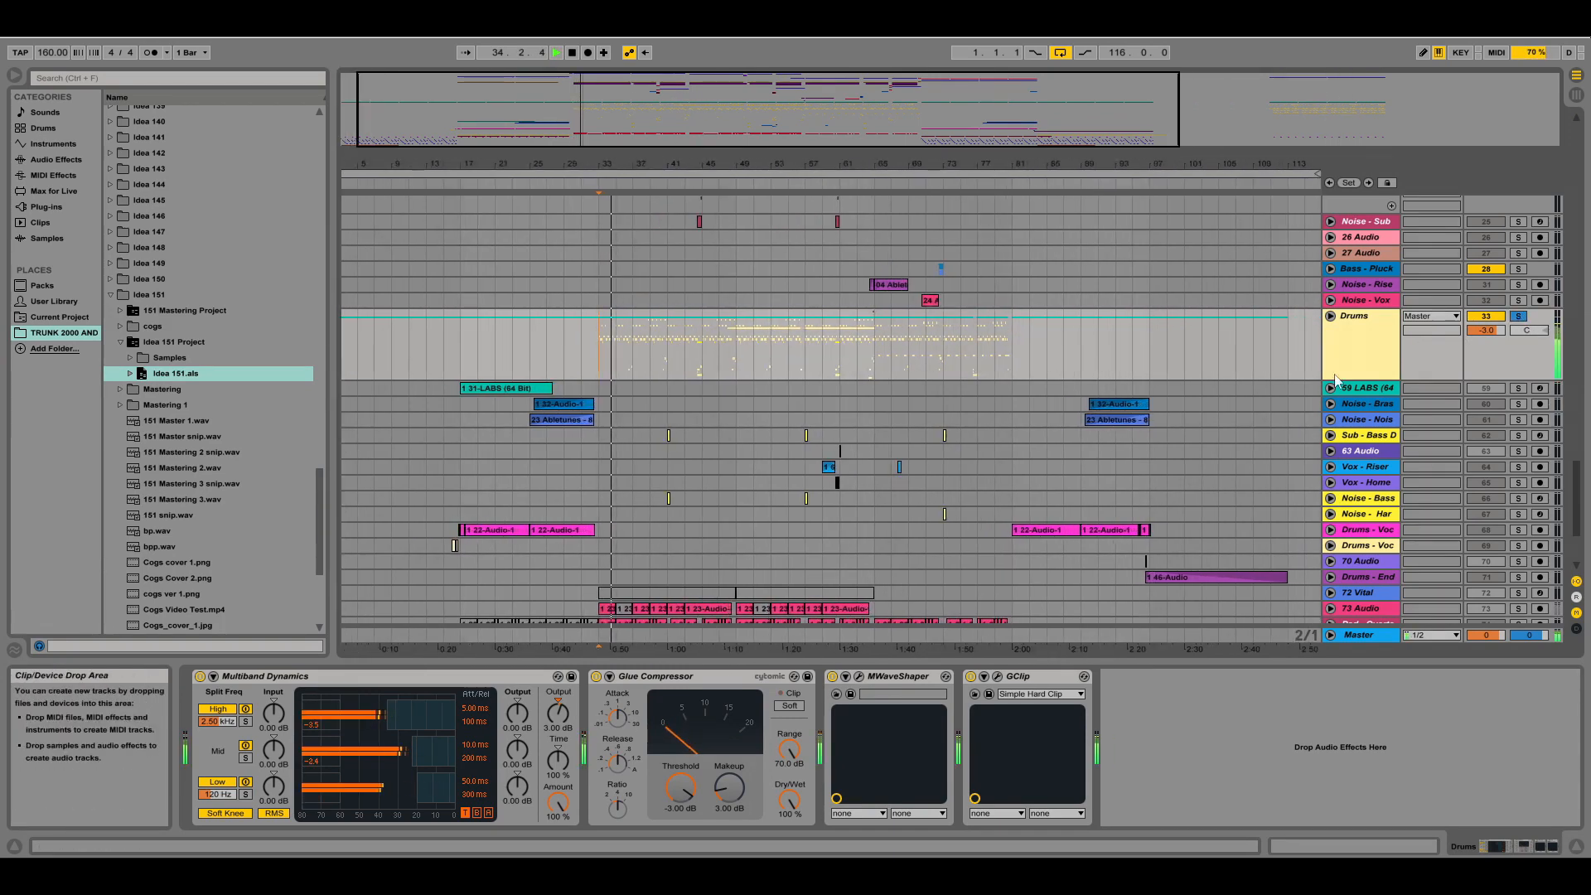
left_click(1330, 316)
scroll(911, 482, "down", 1)
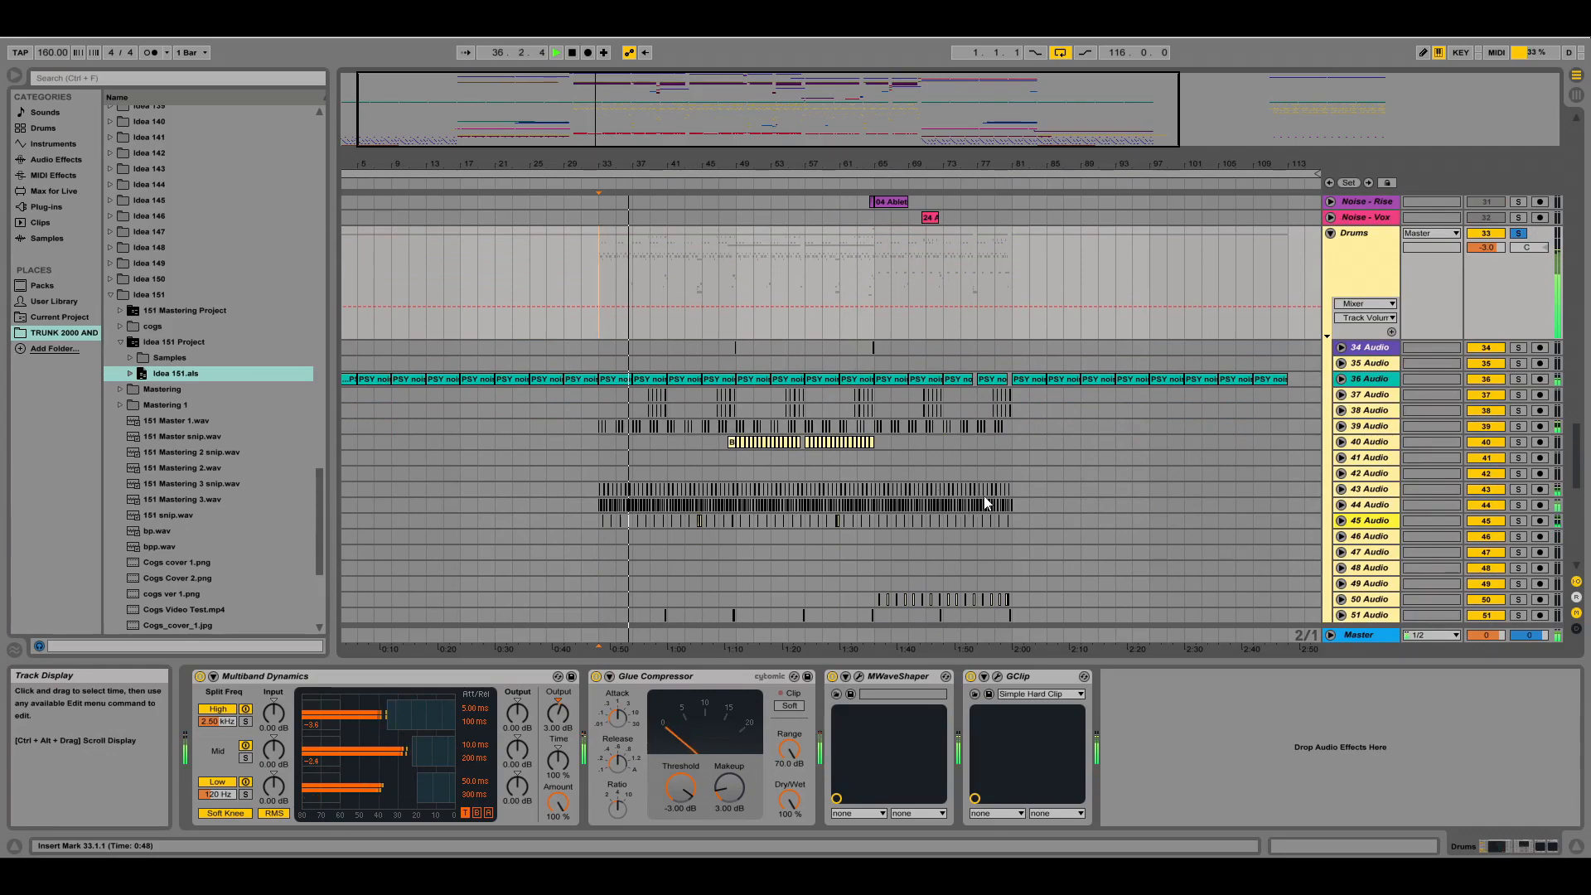
scroll(1077, 497, "down", 2)
scroll(1185, 455, "up", 2)
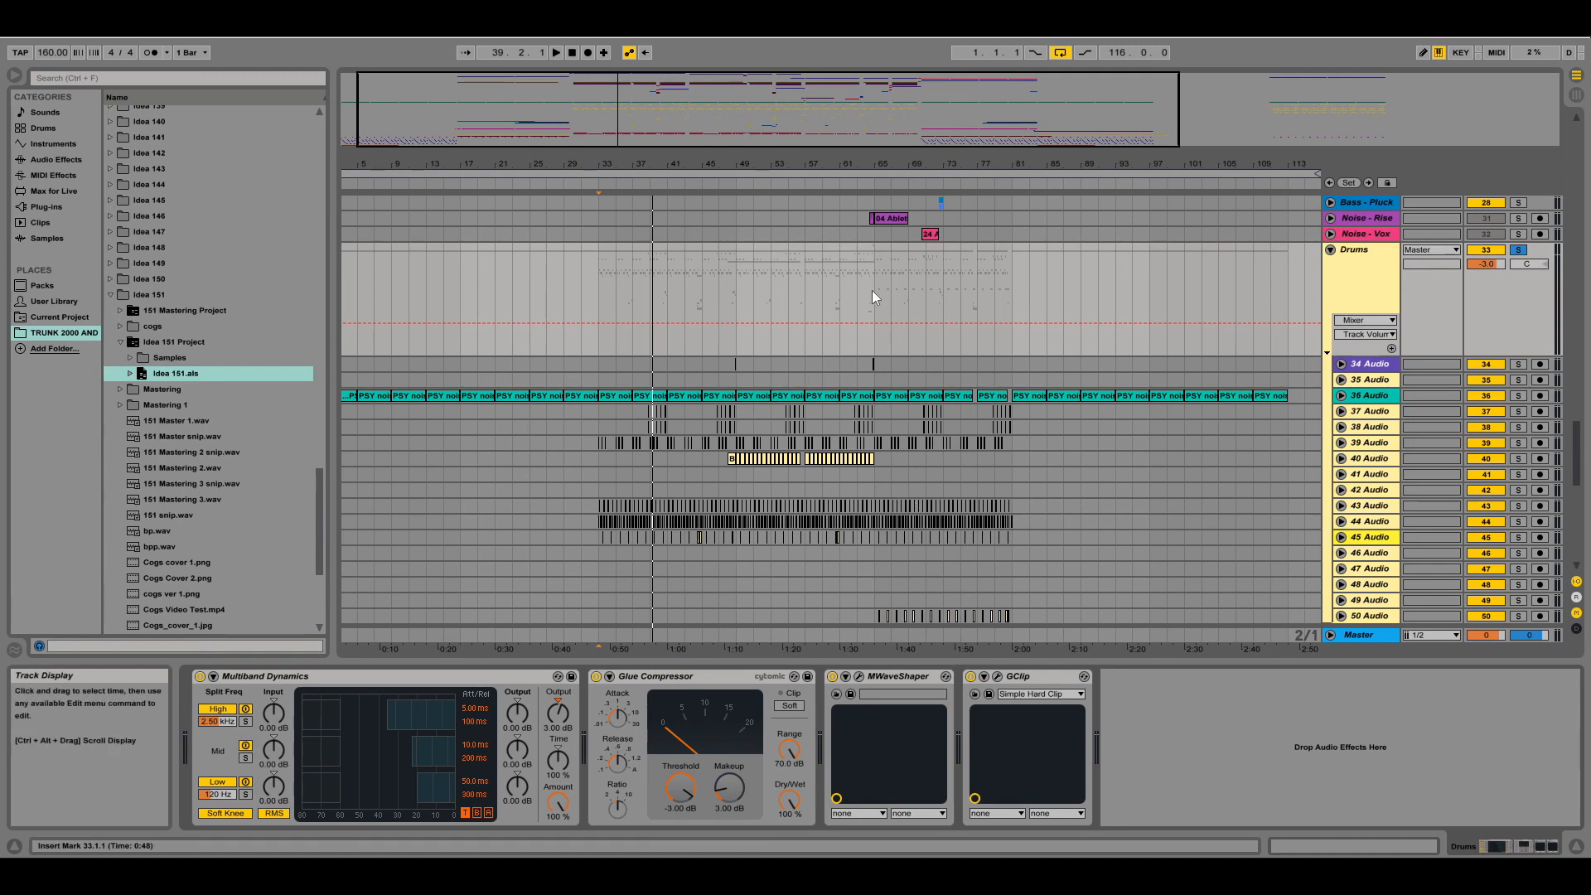
scroll(872, 290, "down", 3)
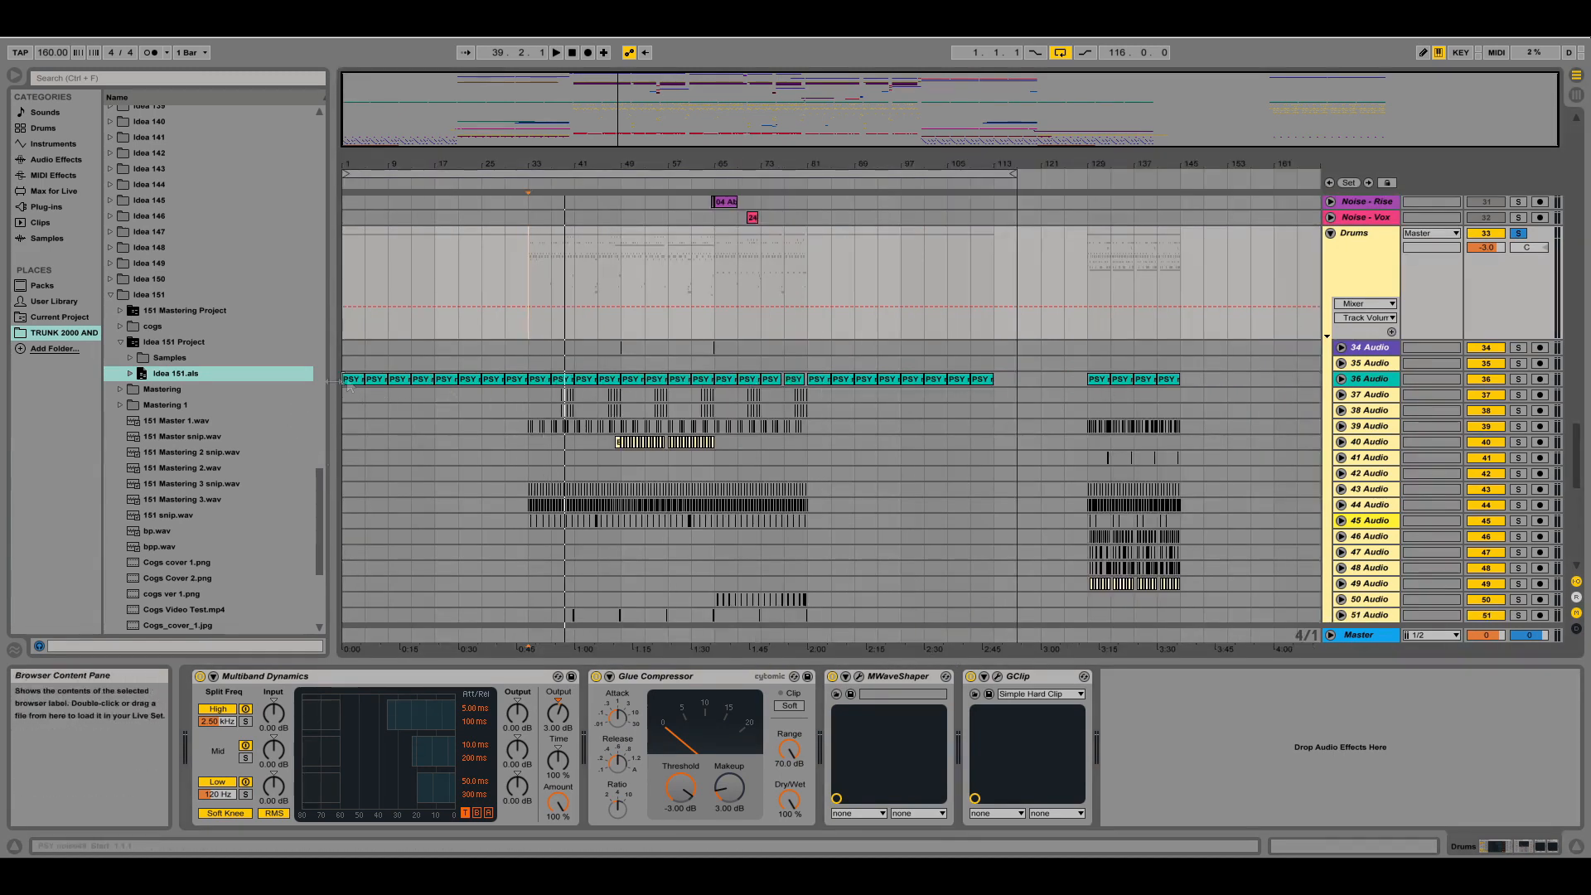
Solo and unfold the 36 Audio track in the Drums group and play its PSY noise49 loops
left_click(346, 378)
key("space")
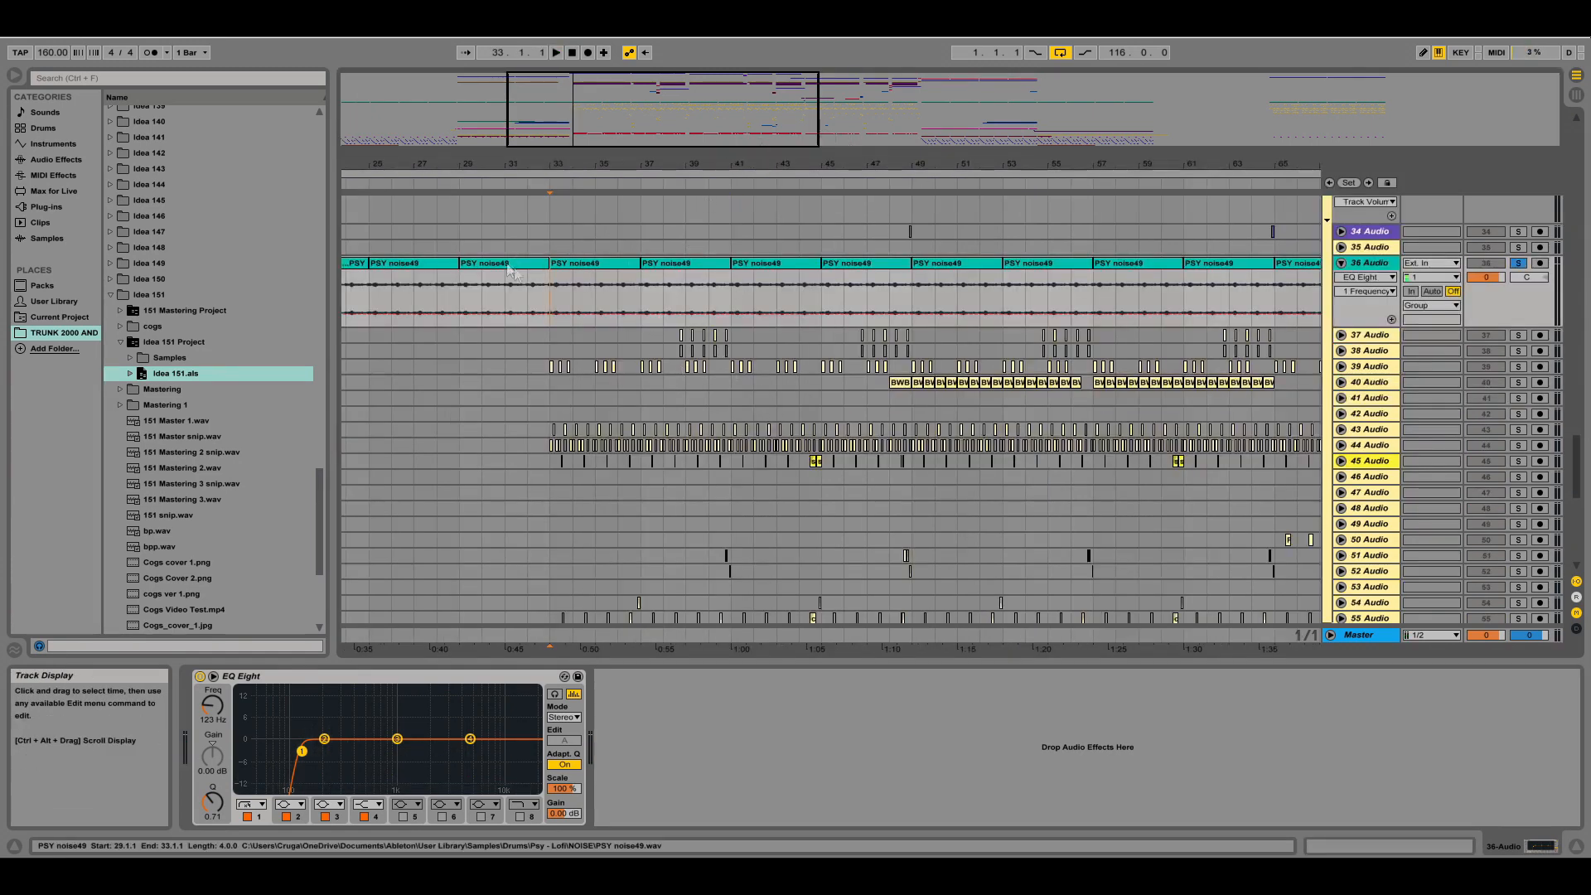
scroll(726, 296, "up", 1)
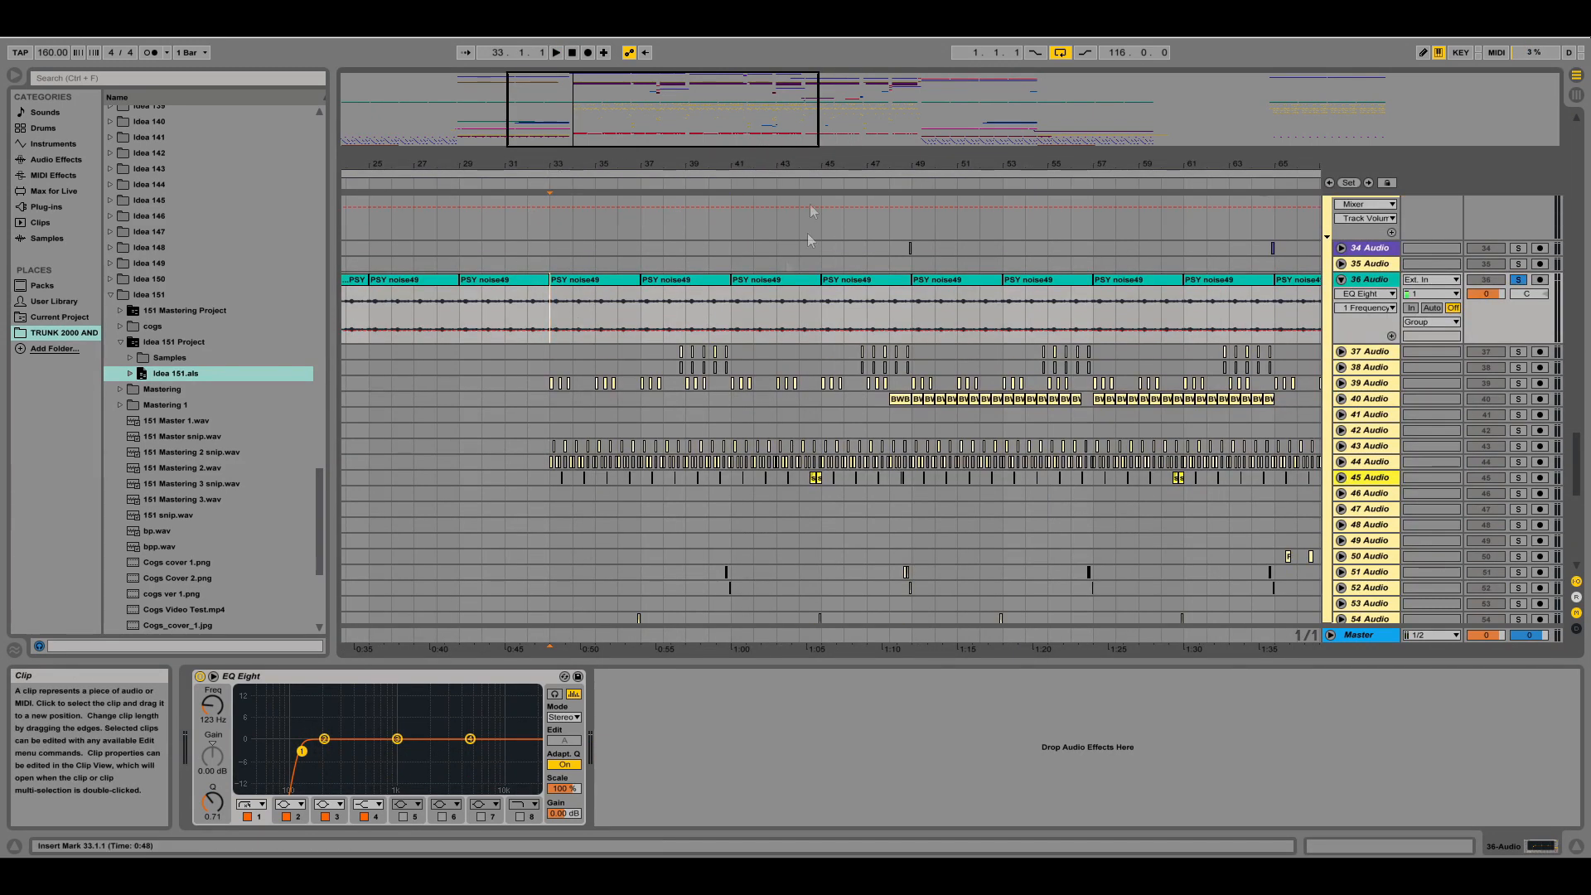
Play the soloed 39 Audio track from 33.1.1 and examine the waveforms of its Kick Dinero G clips up close
key("space")
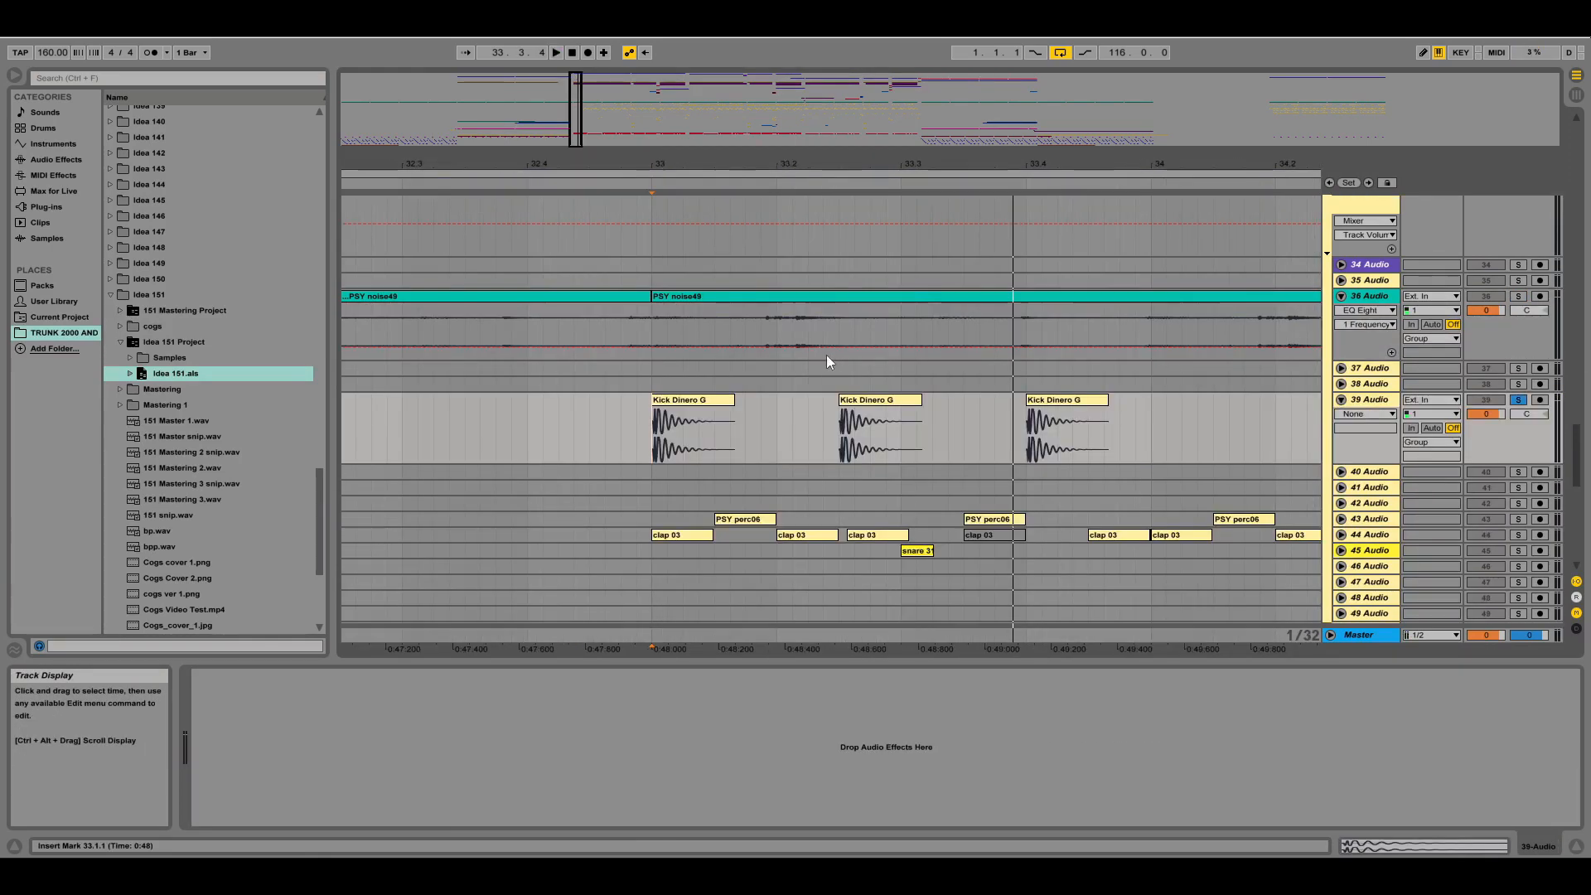
scroll(816, 327, "down", 2)
left_click_drag(579, 91, 575, 102)
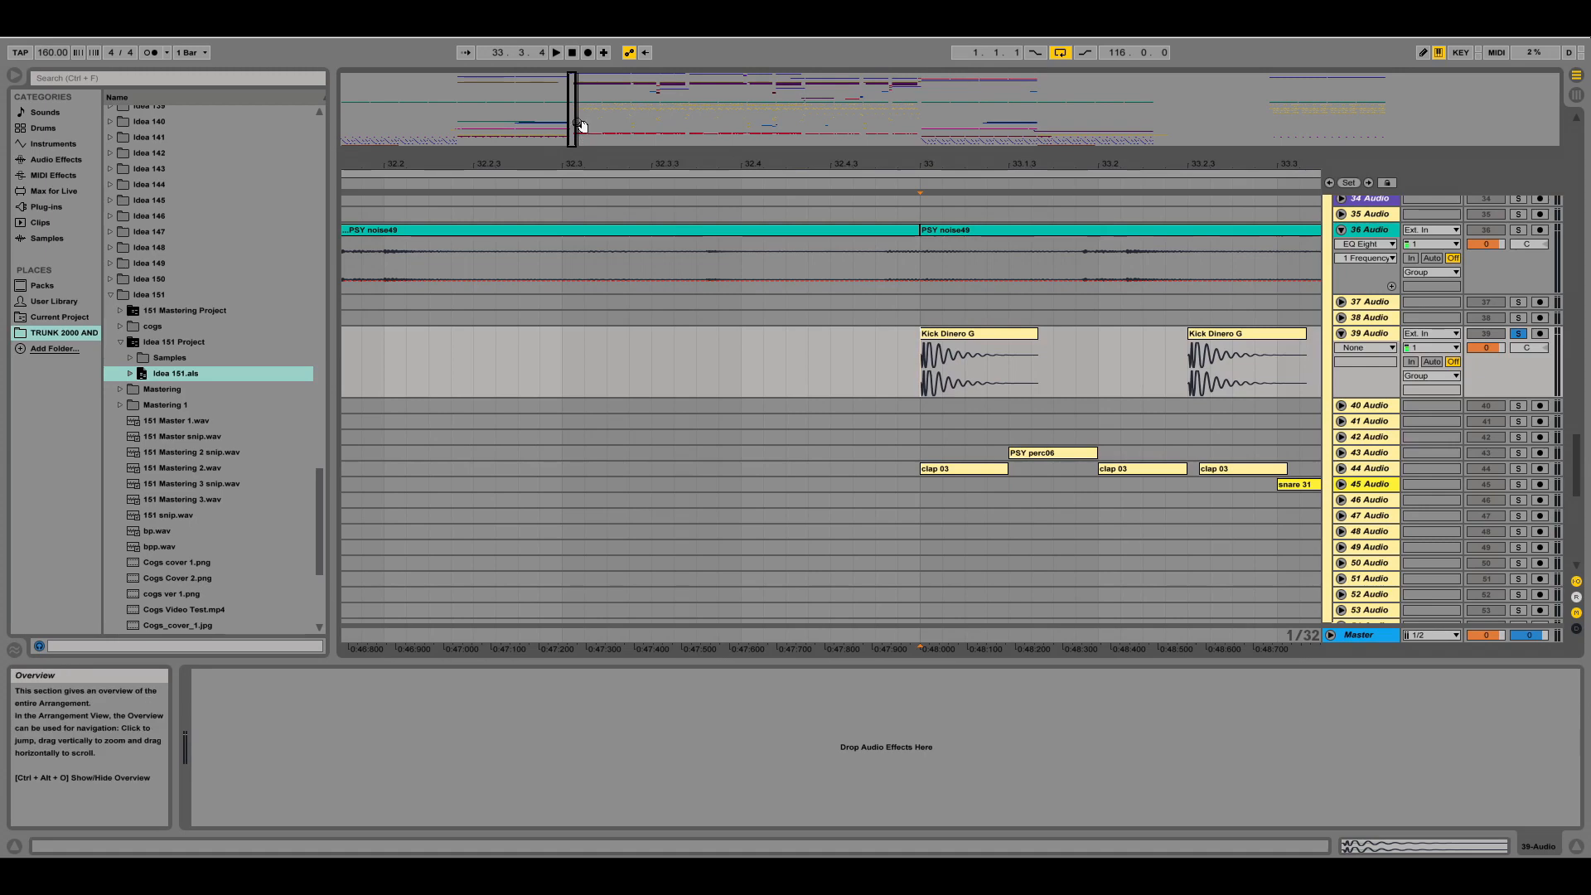
left_click_drag(575, 134, 580, 135)
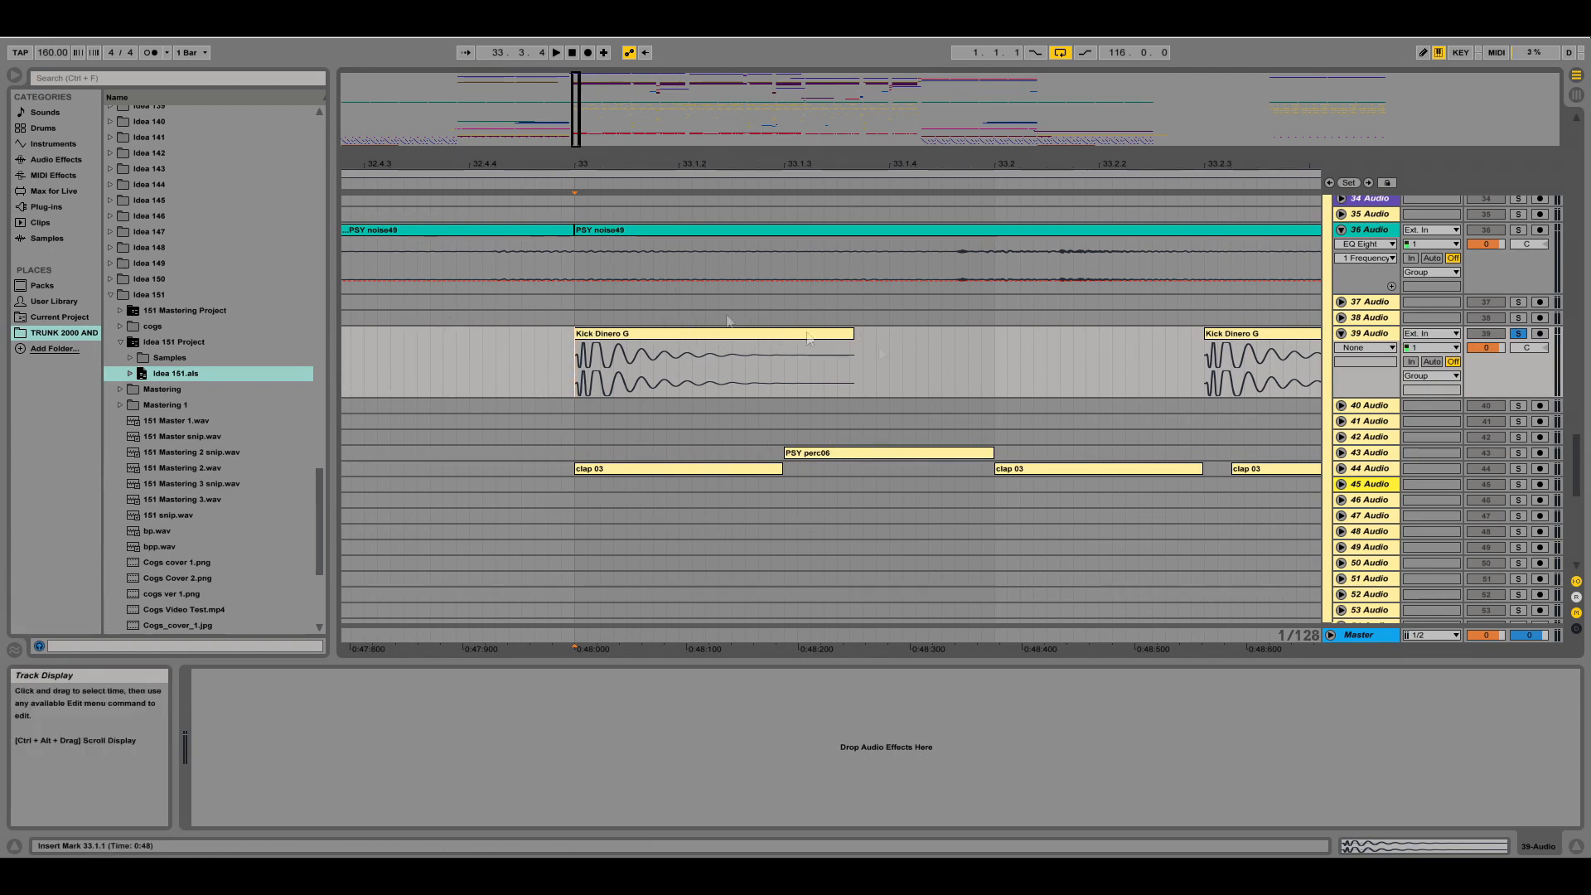
left_click_drag(577, 109, 585, 42)
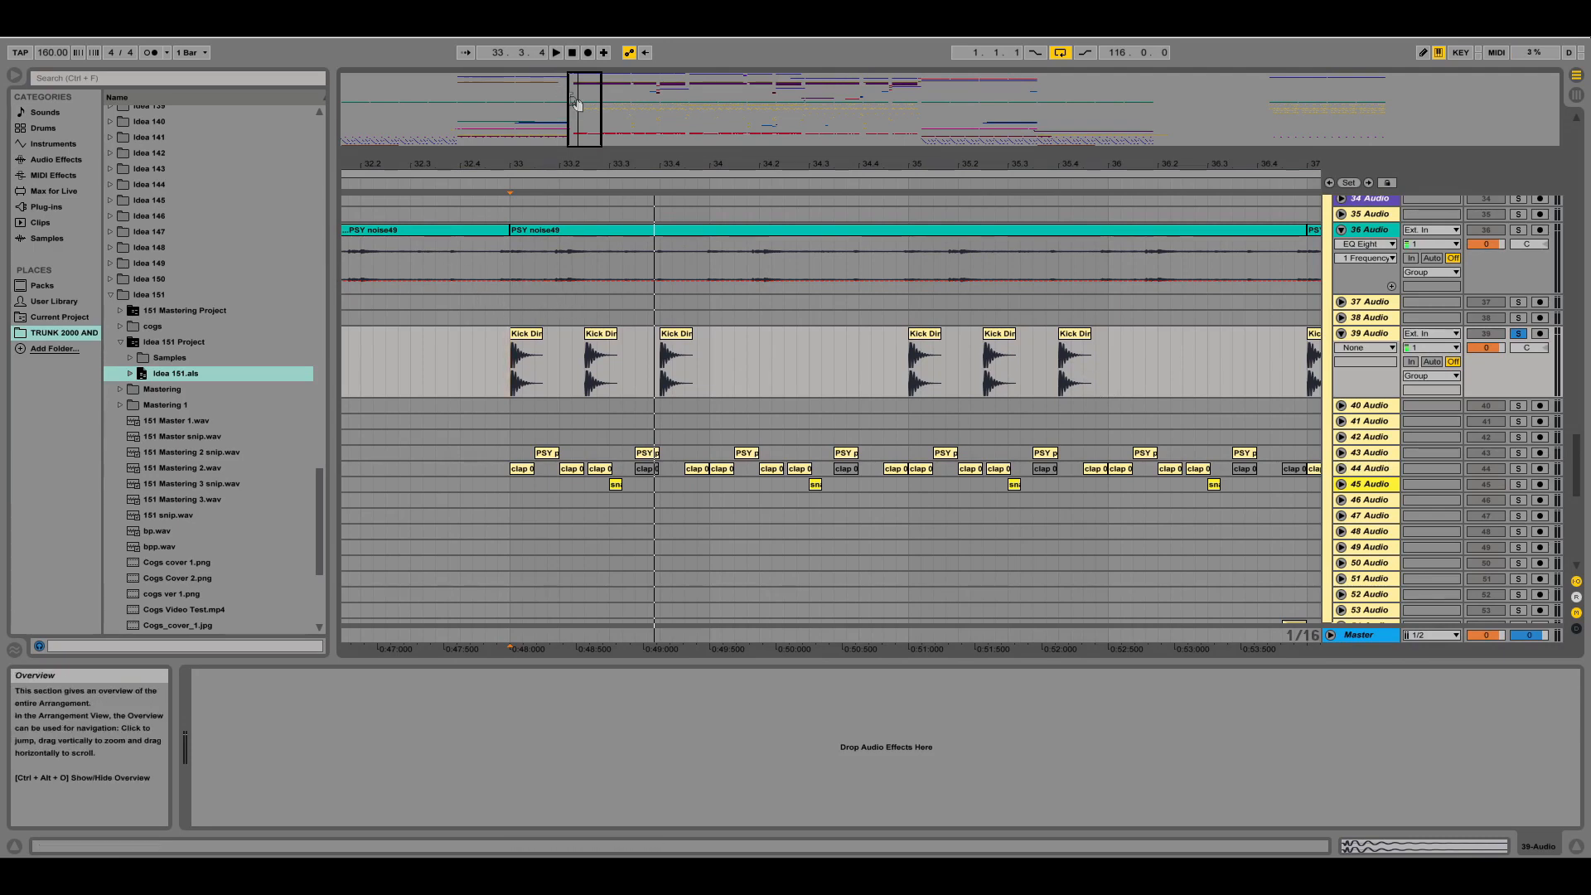
Play the soloed 44 Audio clap track from 33.1.1 and add tracks 43 Audio and 45 Audio to the solo
left_click_drag(535, 164, 668, 248)
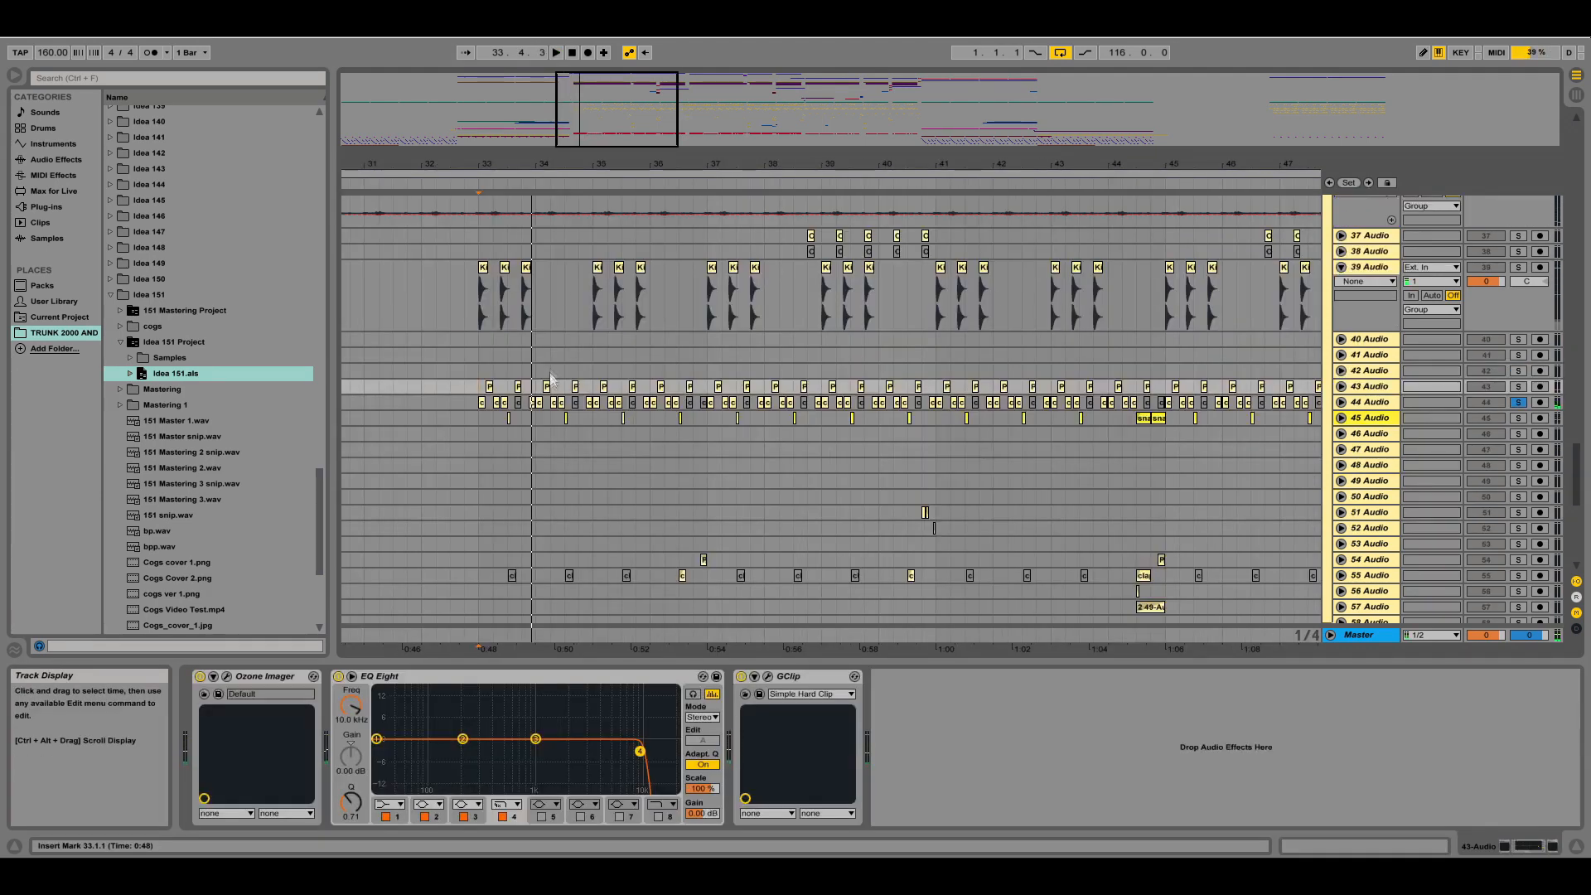
key("space")
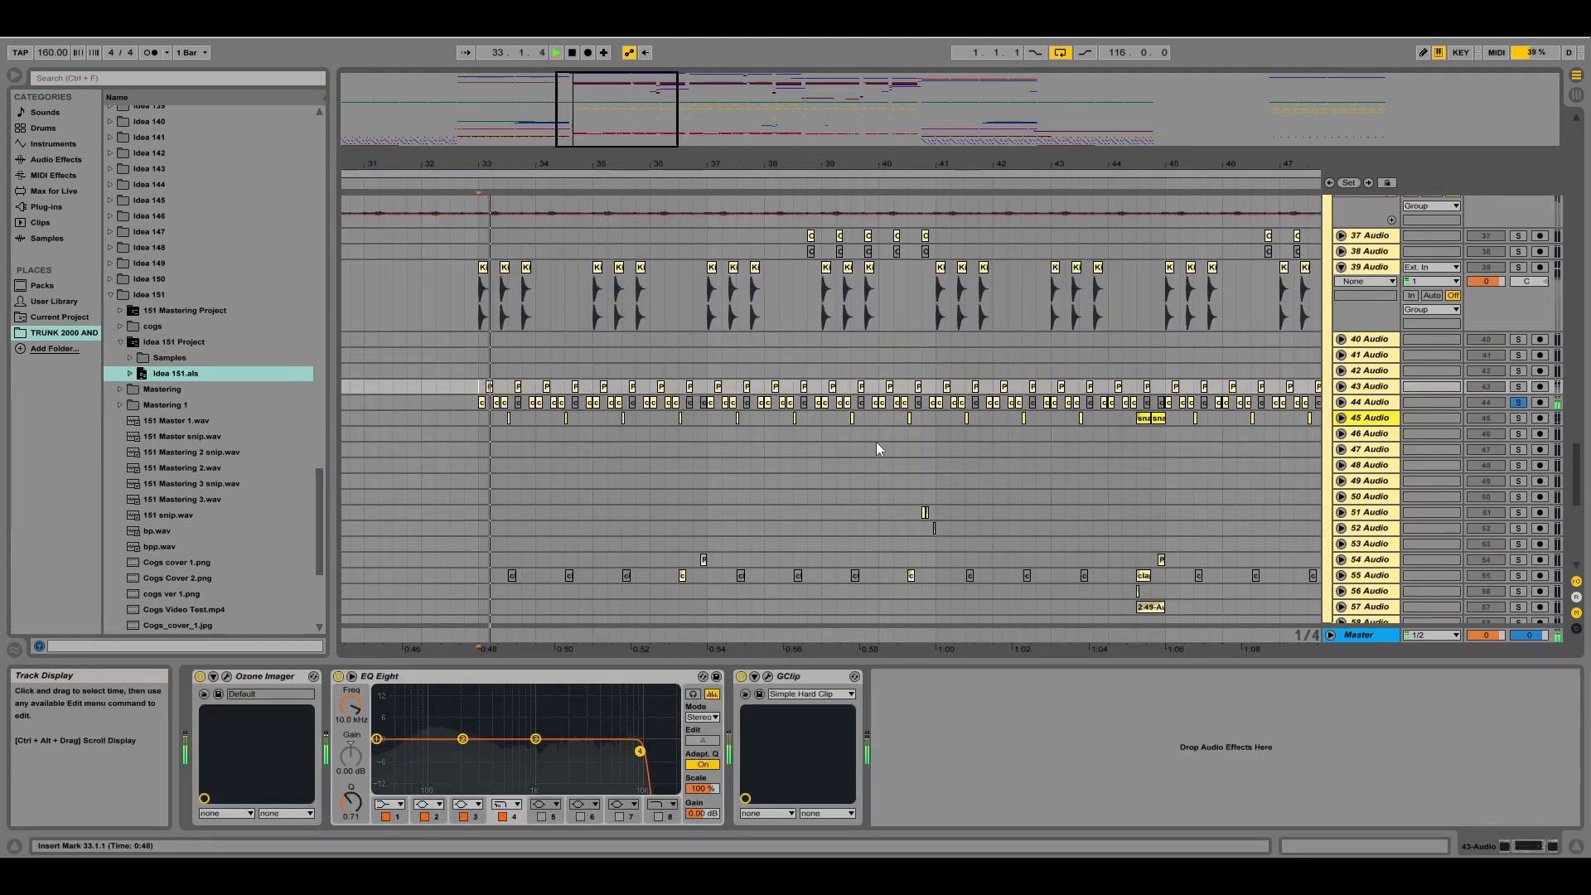
left_click(1518, 387, "ctrl")
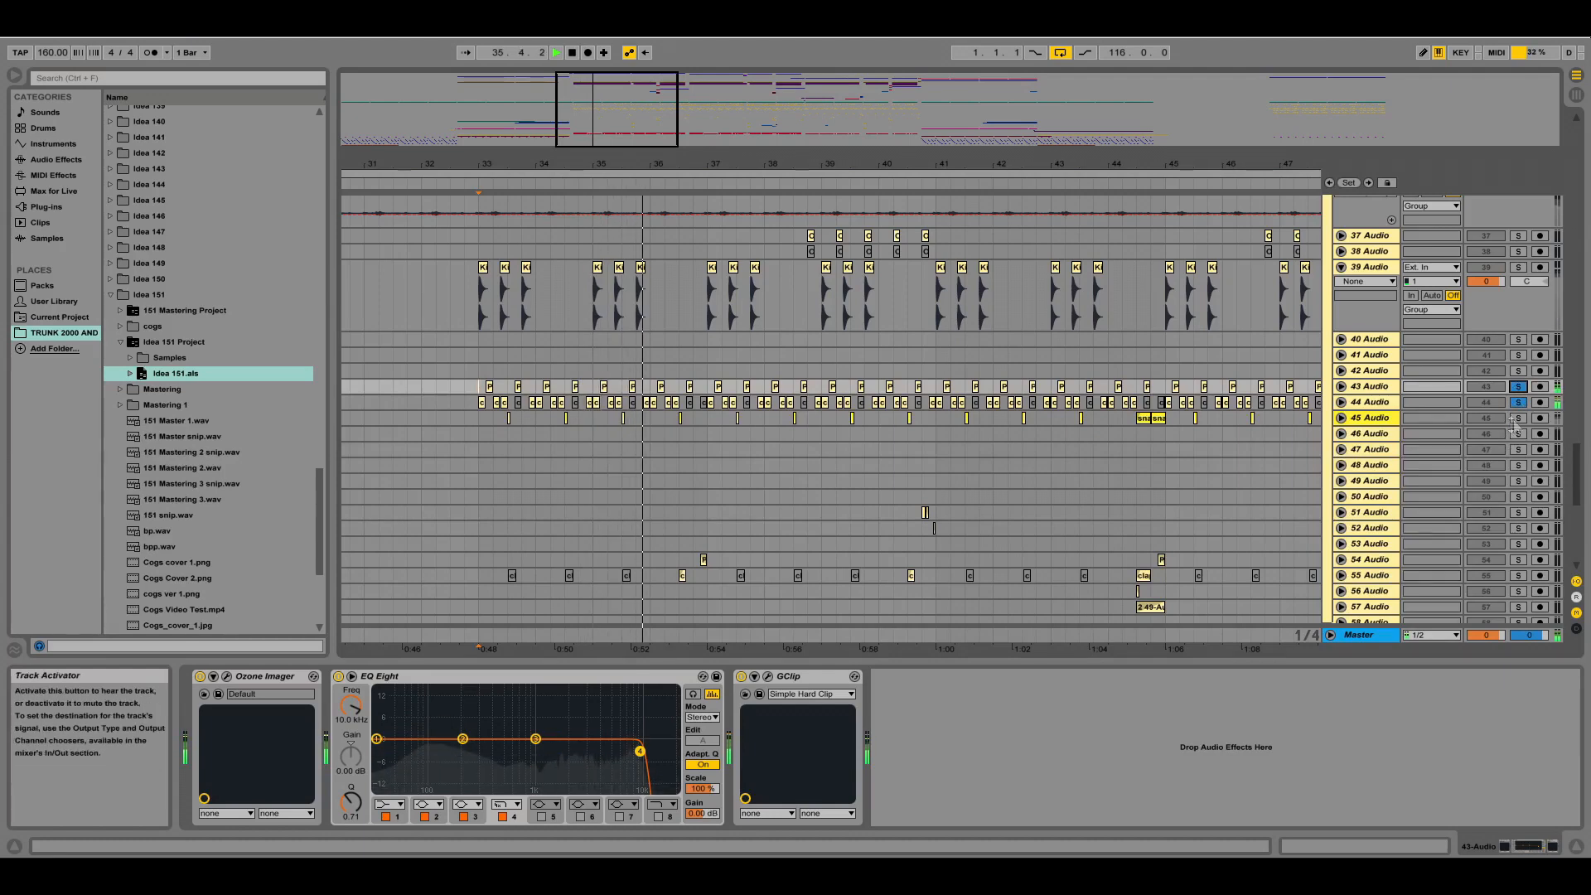
left_click(1517, 418, "ctrl")
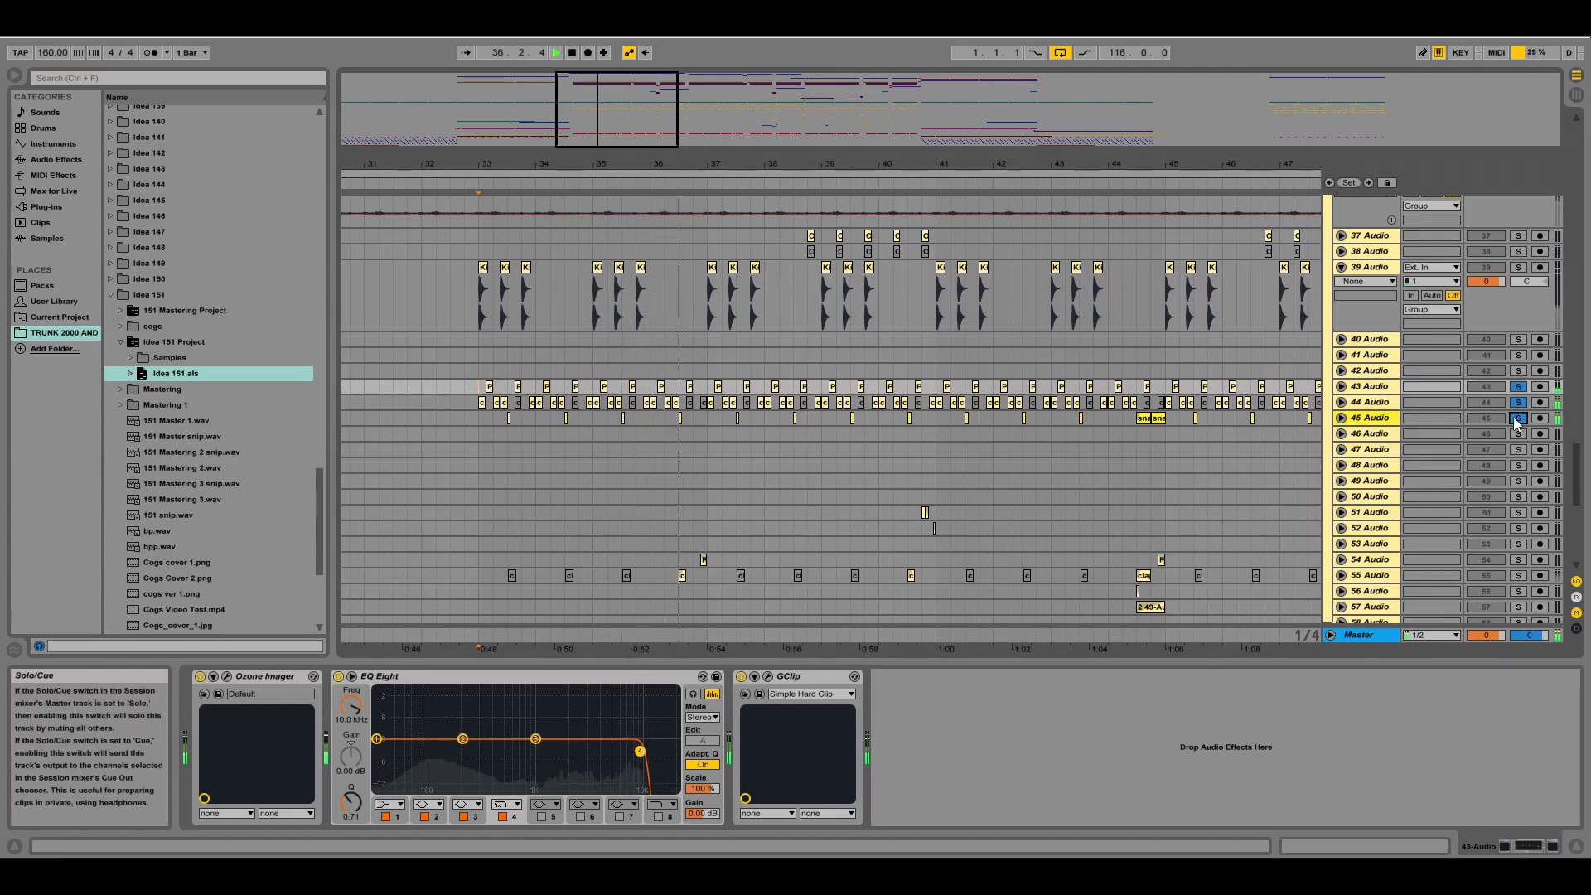
Select the snare 31 clip at 33.3.1 on the 45 Audio track and open that track's Ozone Imager
left_click(1392, 419)
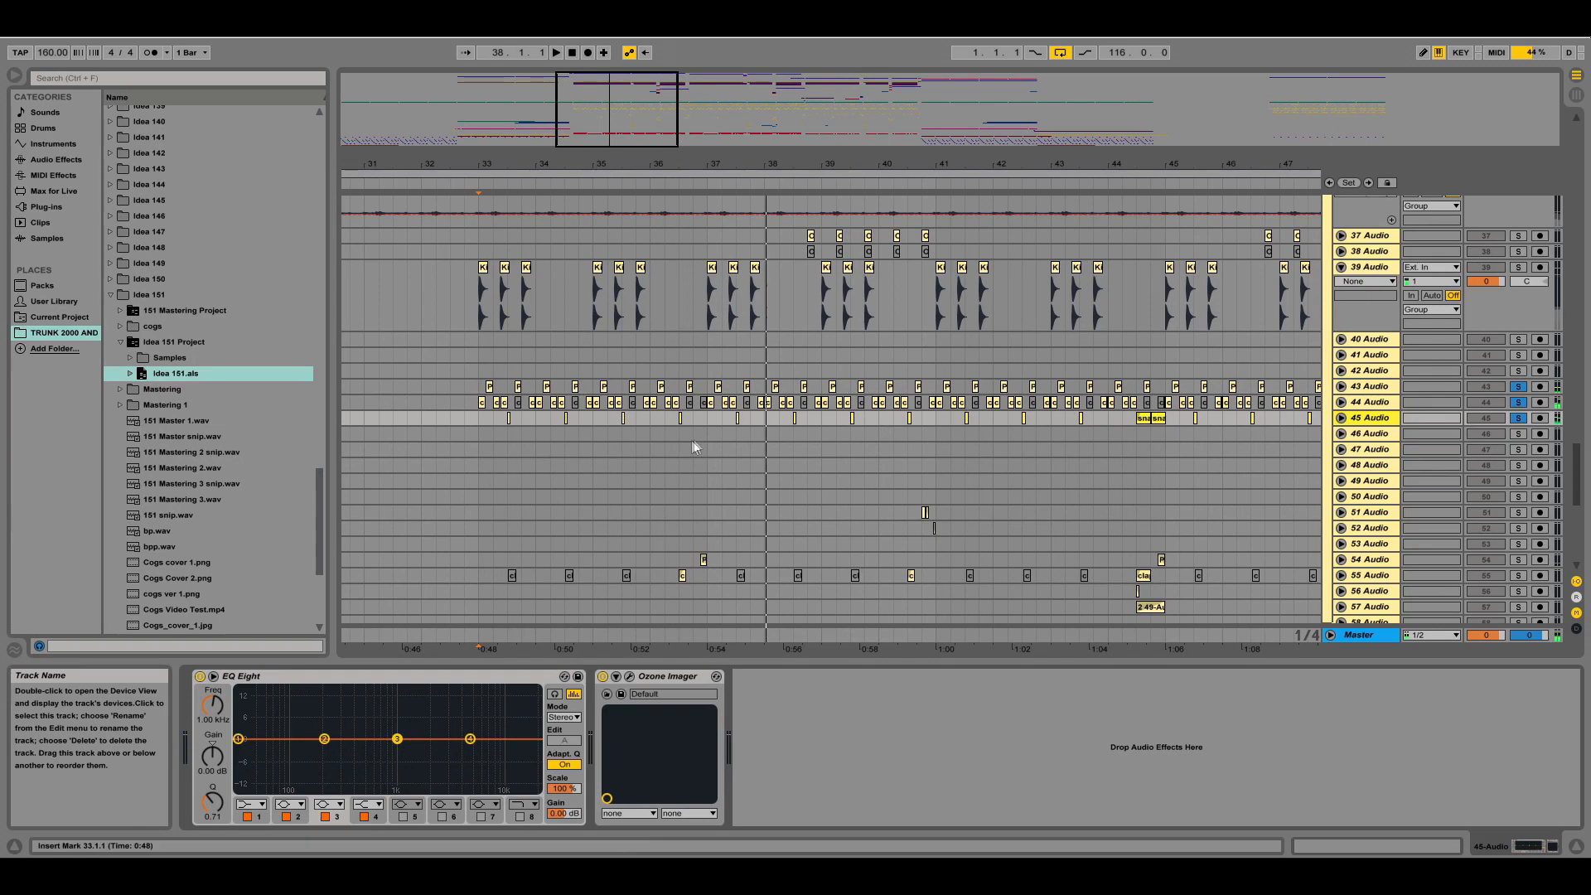
left_click_drag(506, 164, 618, 332)
left_click(642, 382)
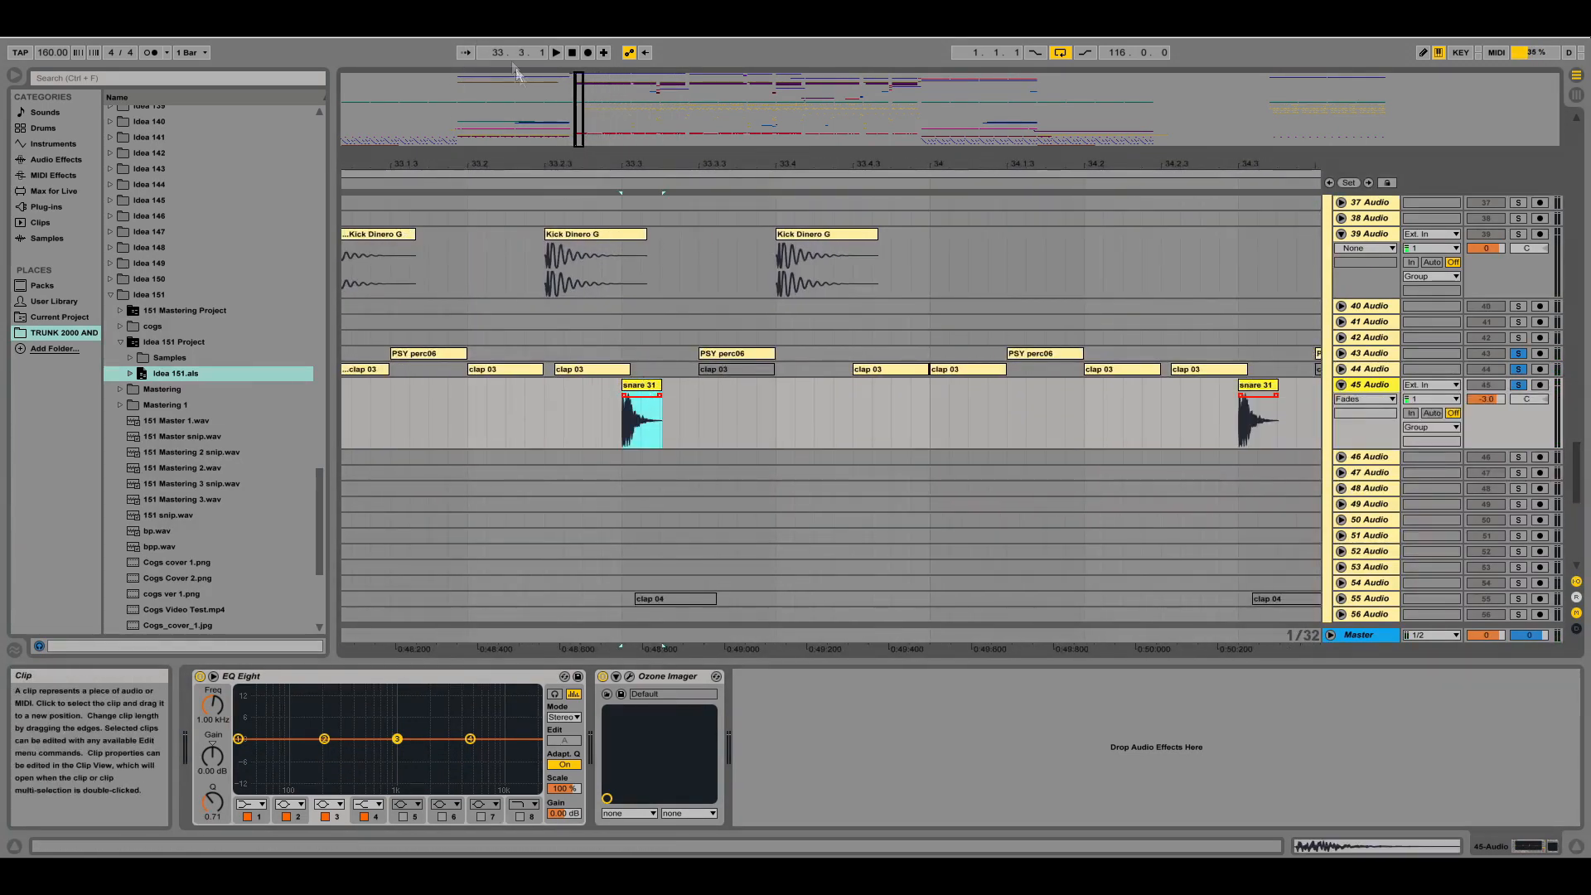
left_click_drag(584, 120, 585, 153)
left_click(630, 678)
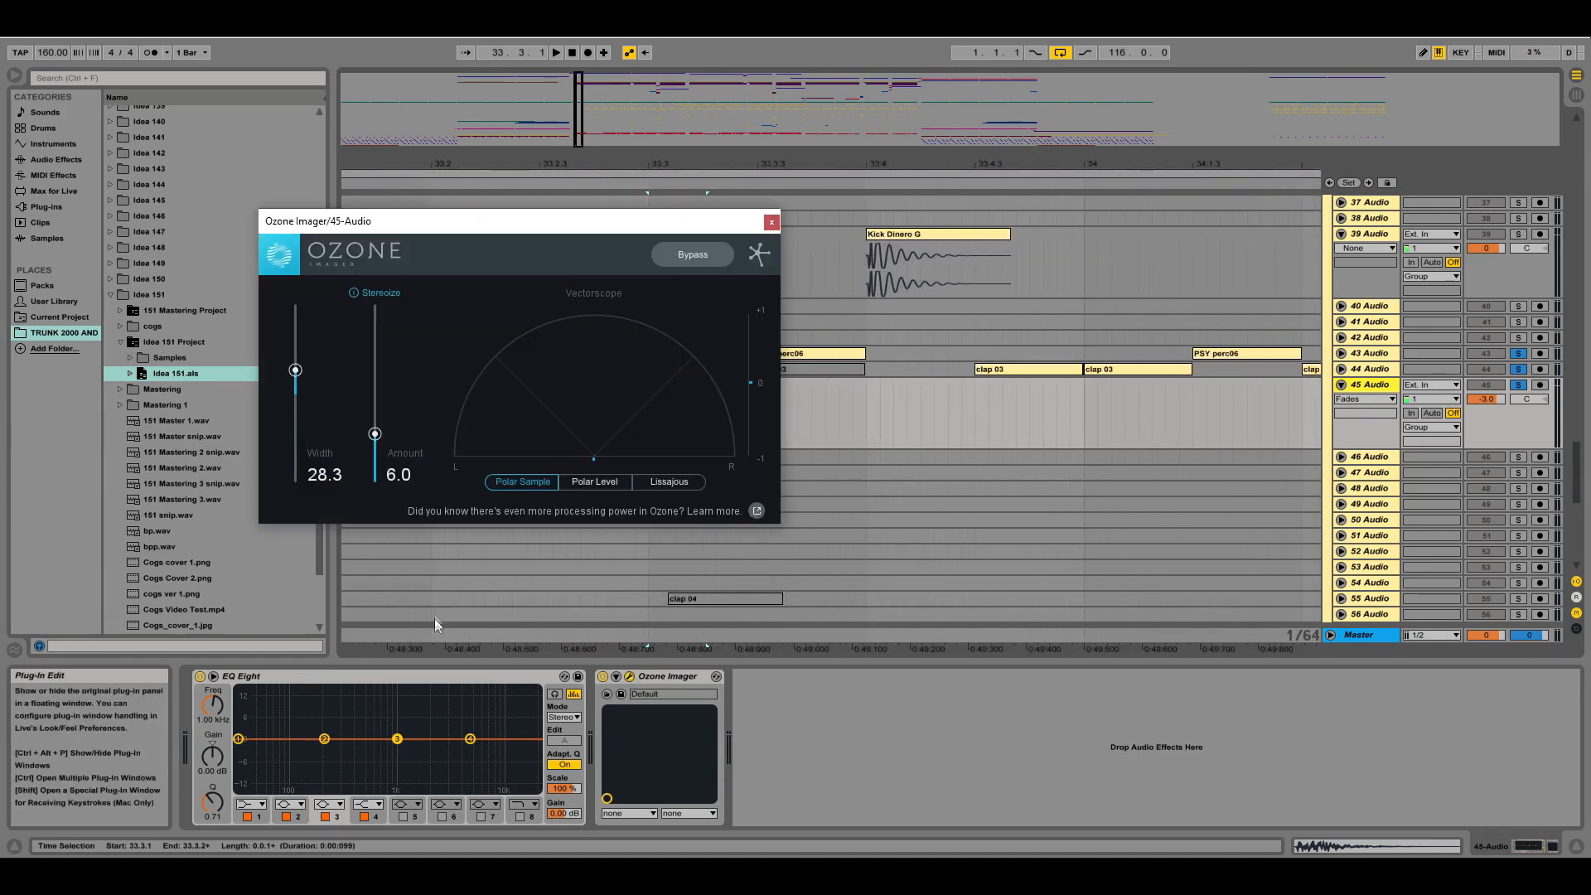
Close the 45 Audio track's Ozone Imager window and play the soloed drum tracks across a wider part of the arrangement
left_click(772, 222)
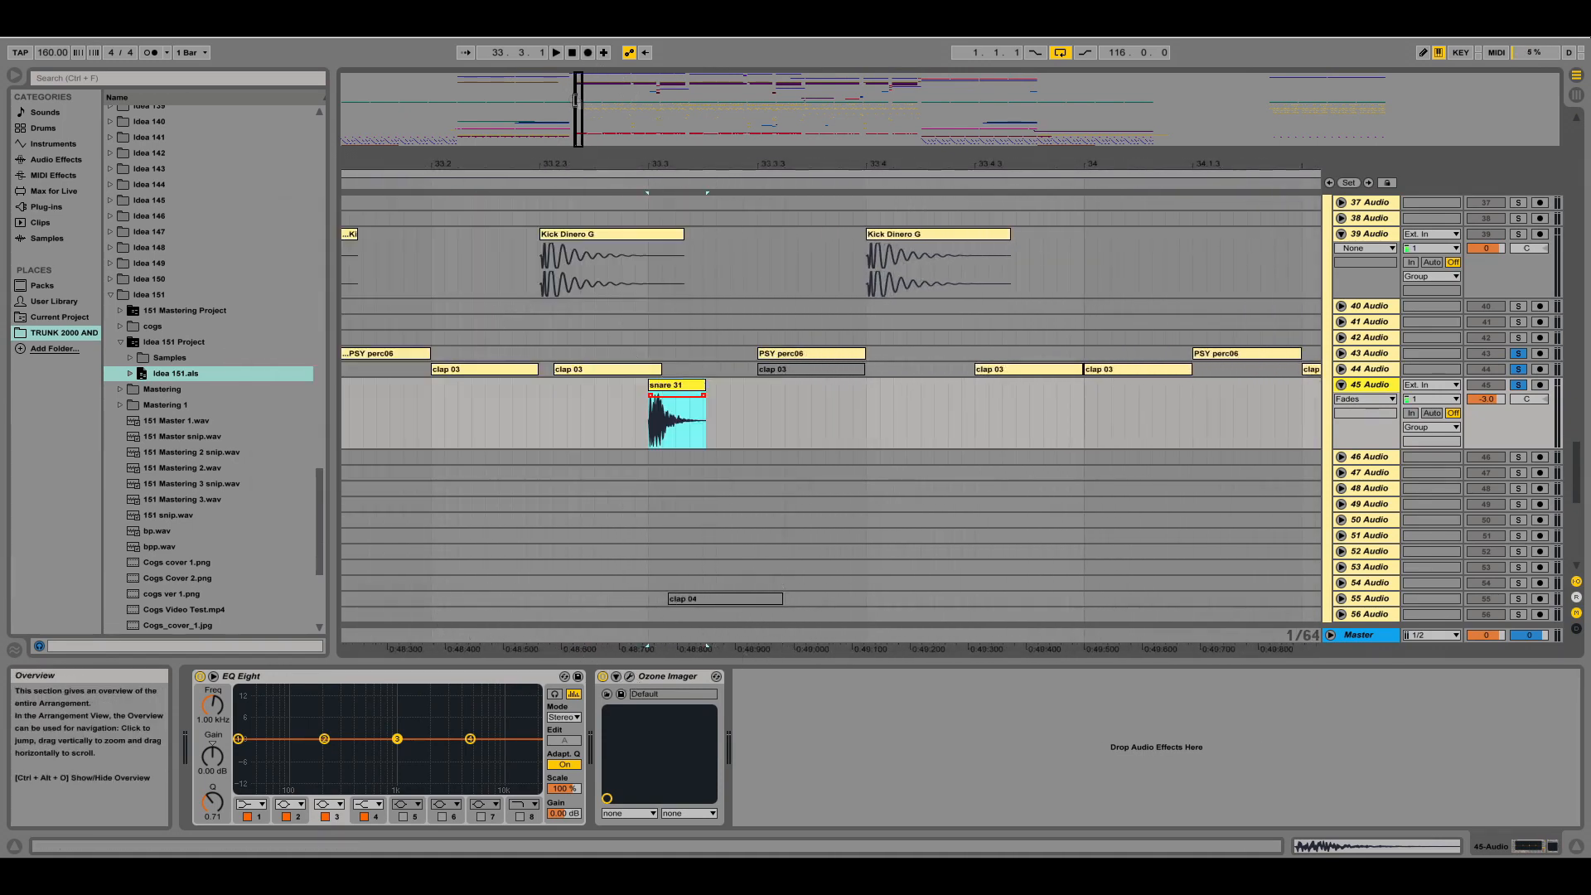
key("space")
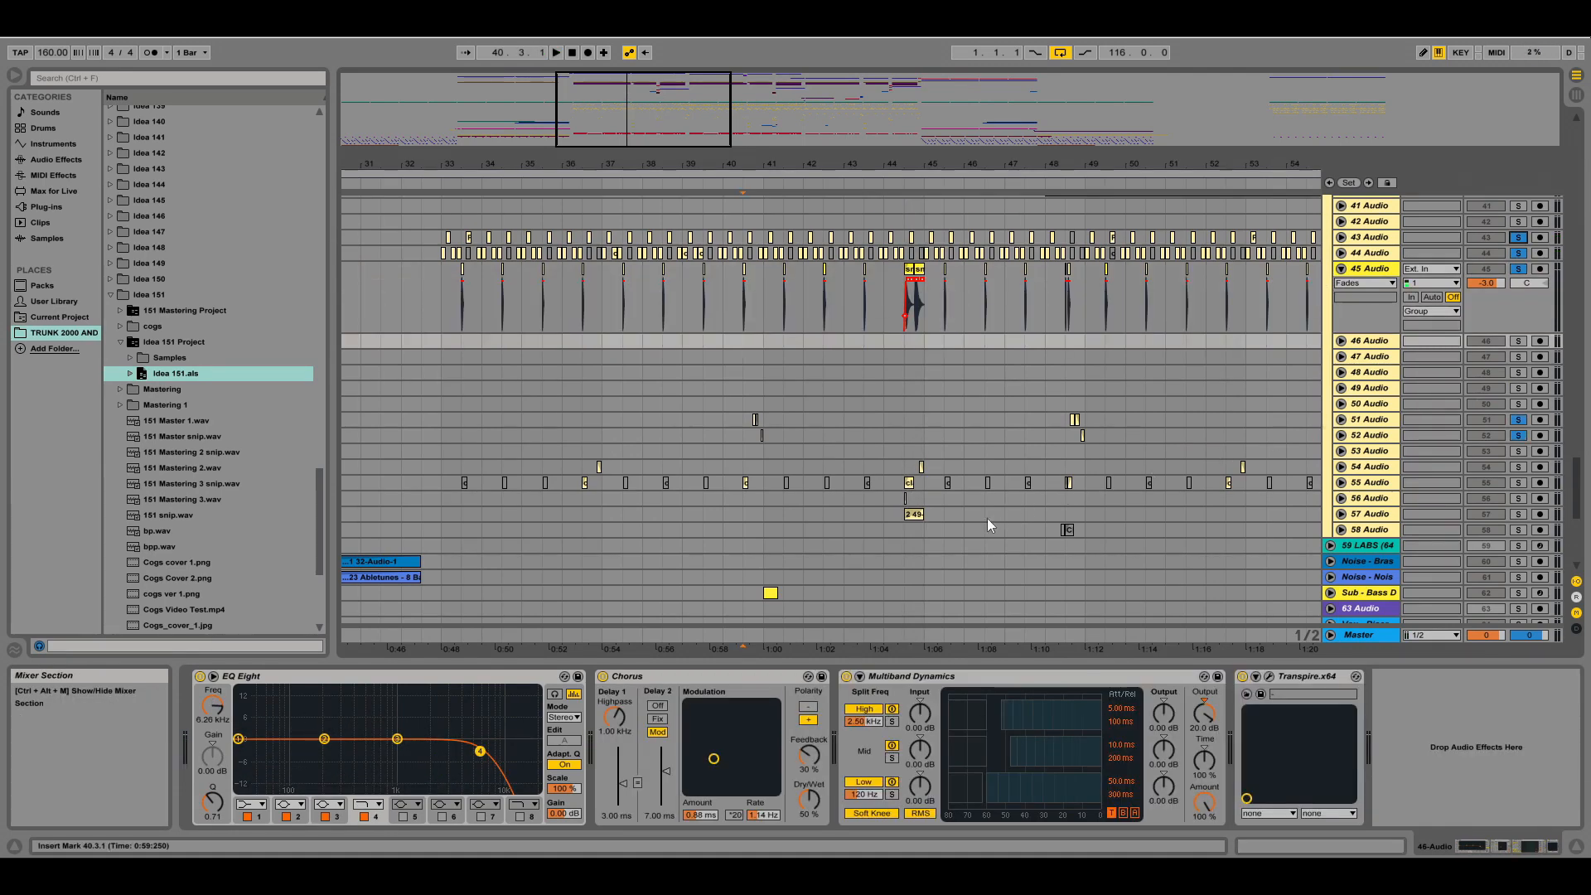
key("space")
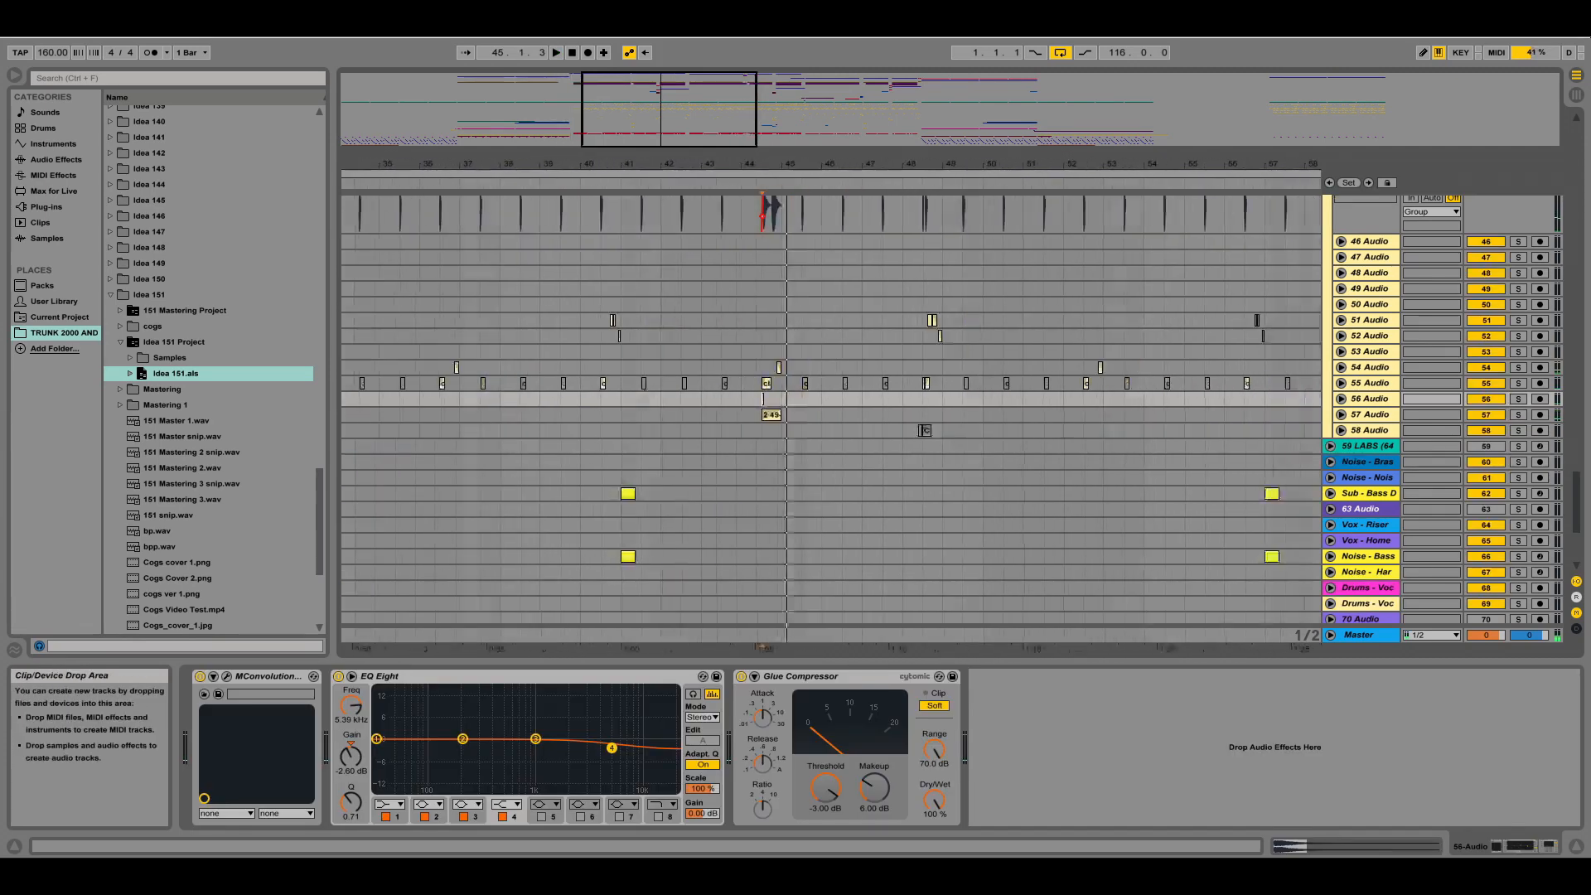
Play the drum fill at bar 44.3 up close and solo the 57 Audio track with its 2 49-Audio clip
left_click_drag(771, 164, 873, 340)
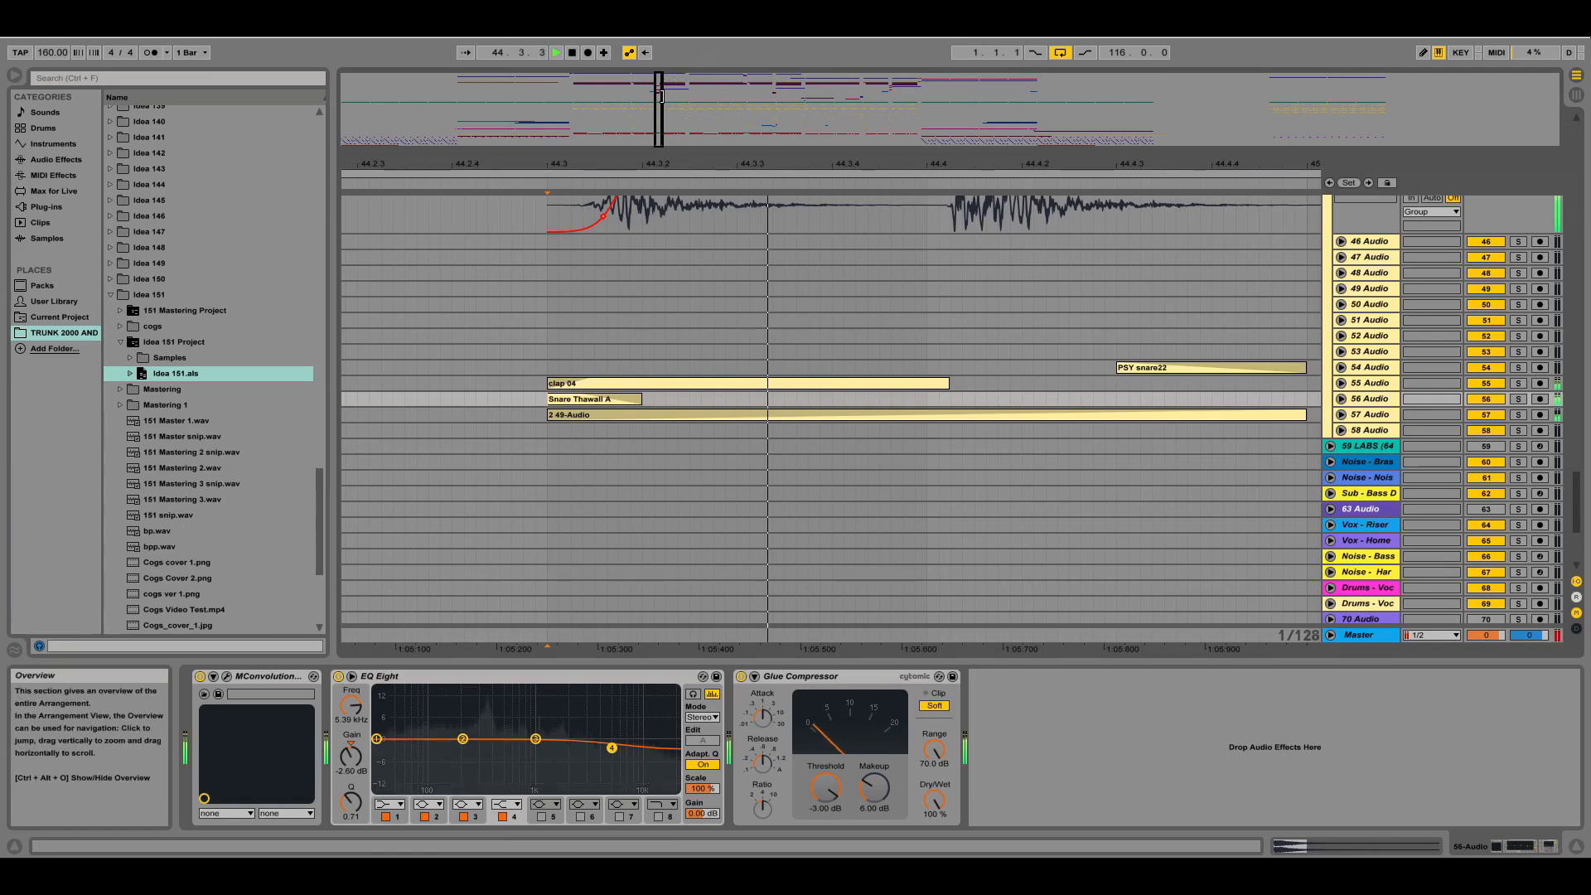
key("minus")
key("minus")
left_click(1519, 416)
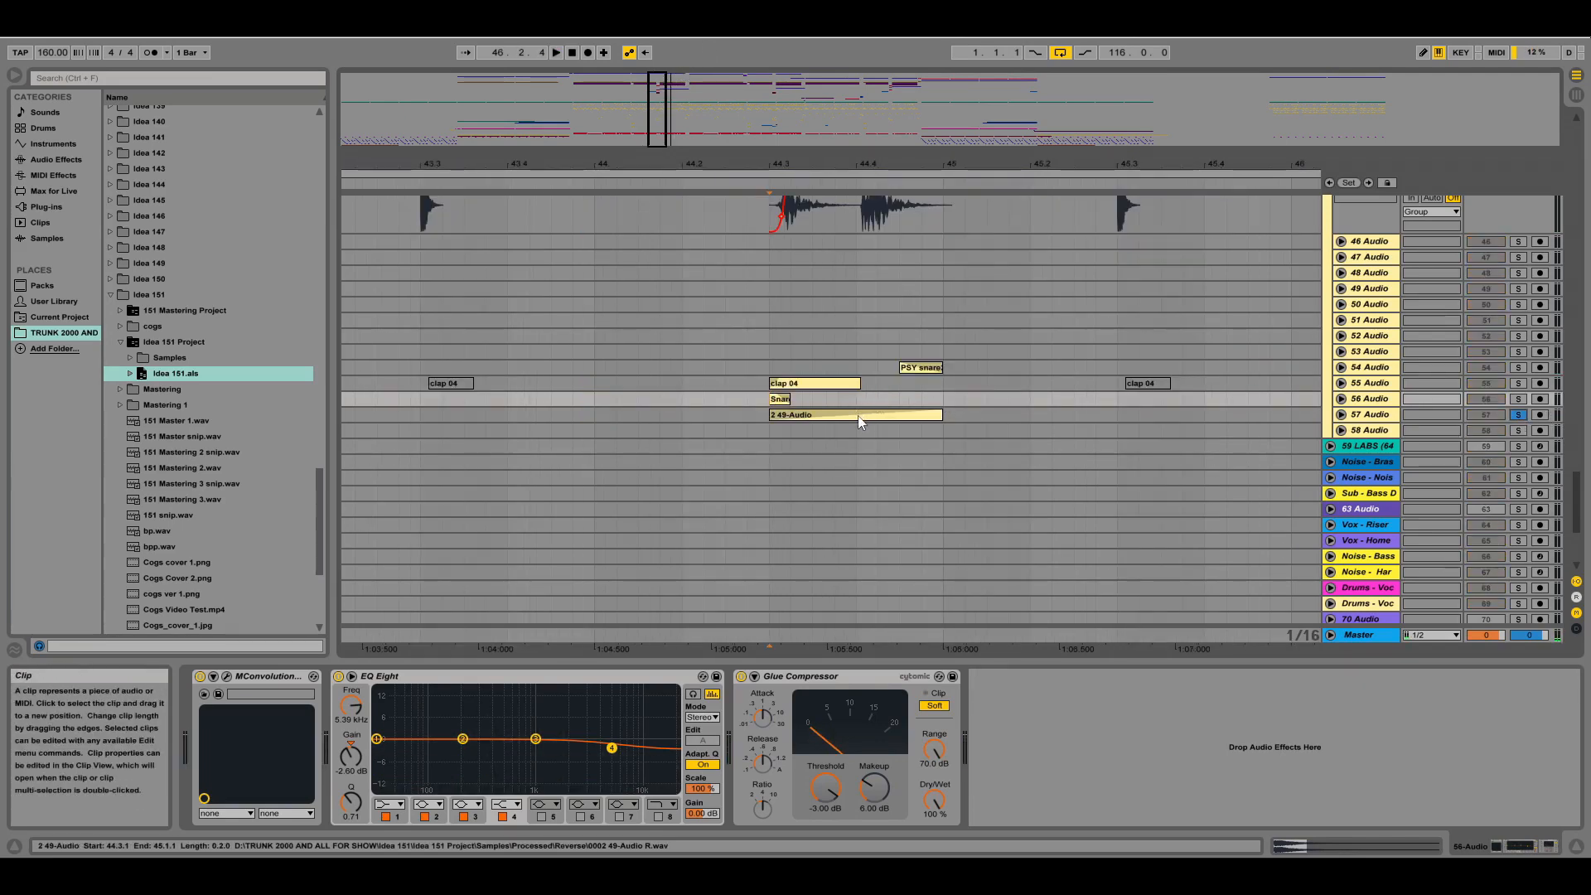
left_click(857, 415)
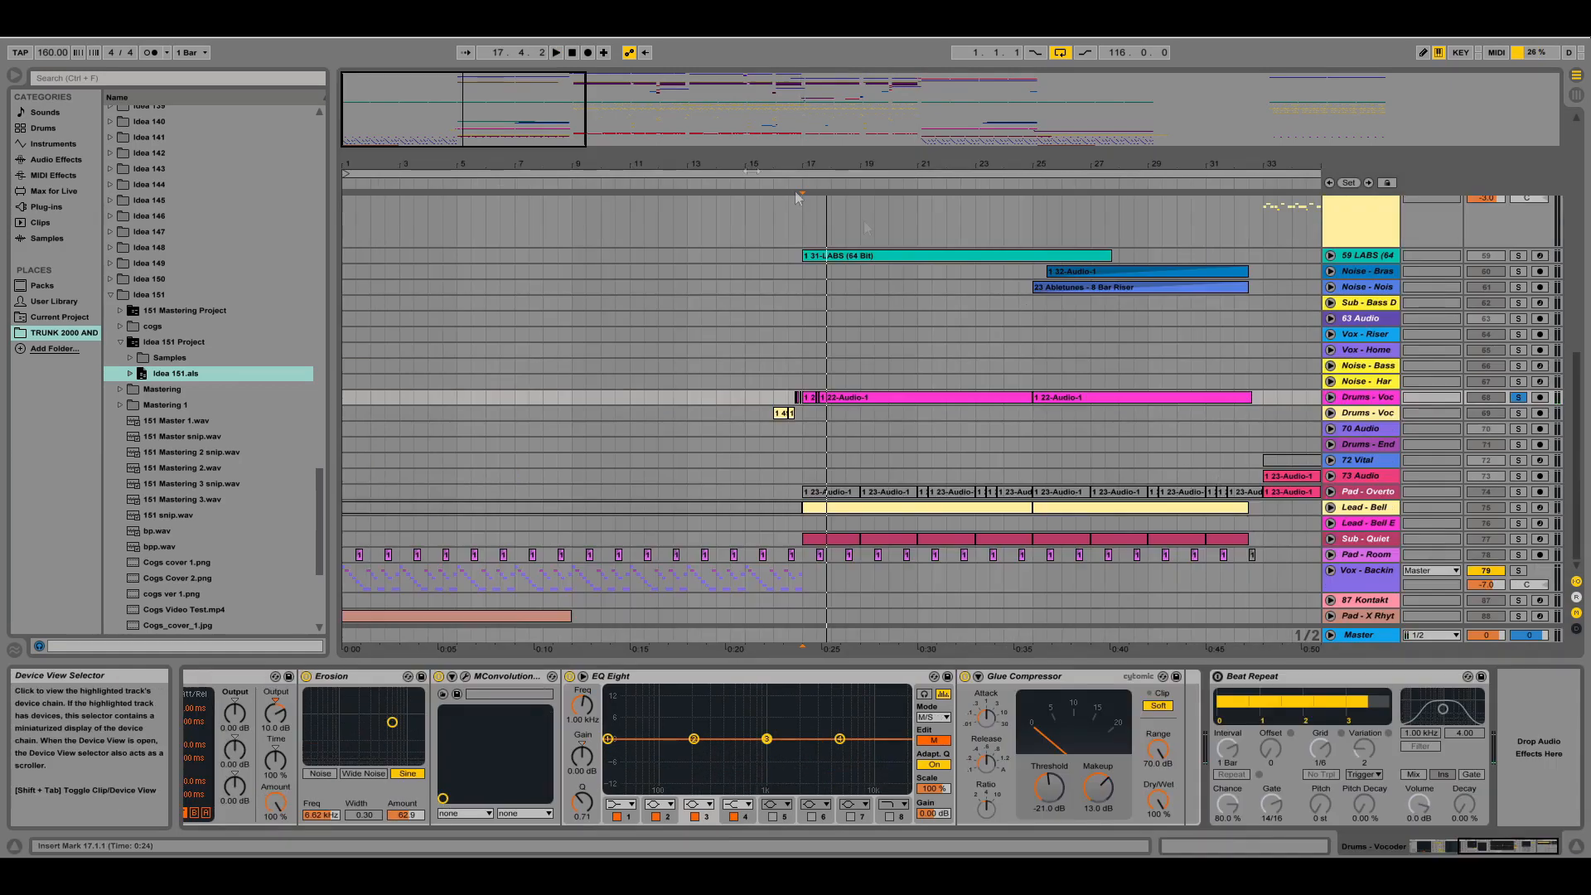
Unfold the soloed Drums - Vocoder track and play its 22-Audio-1 clips from 17.1.1
key("minus")
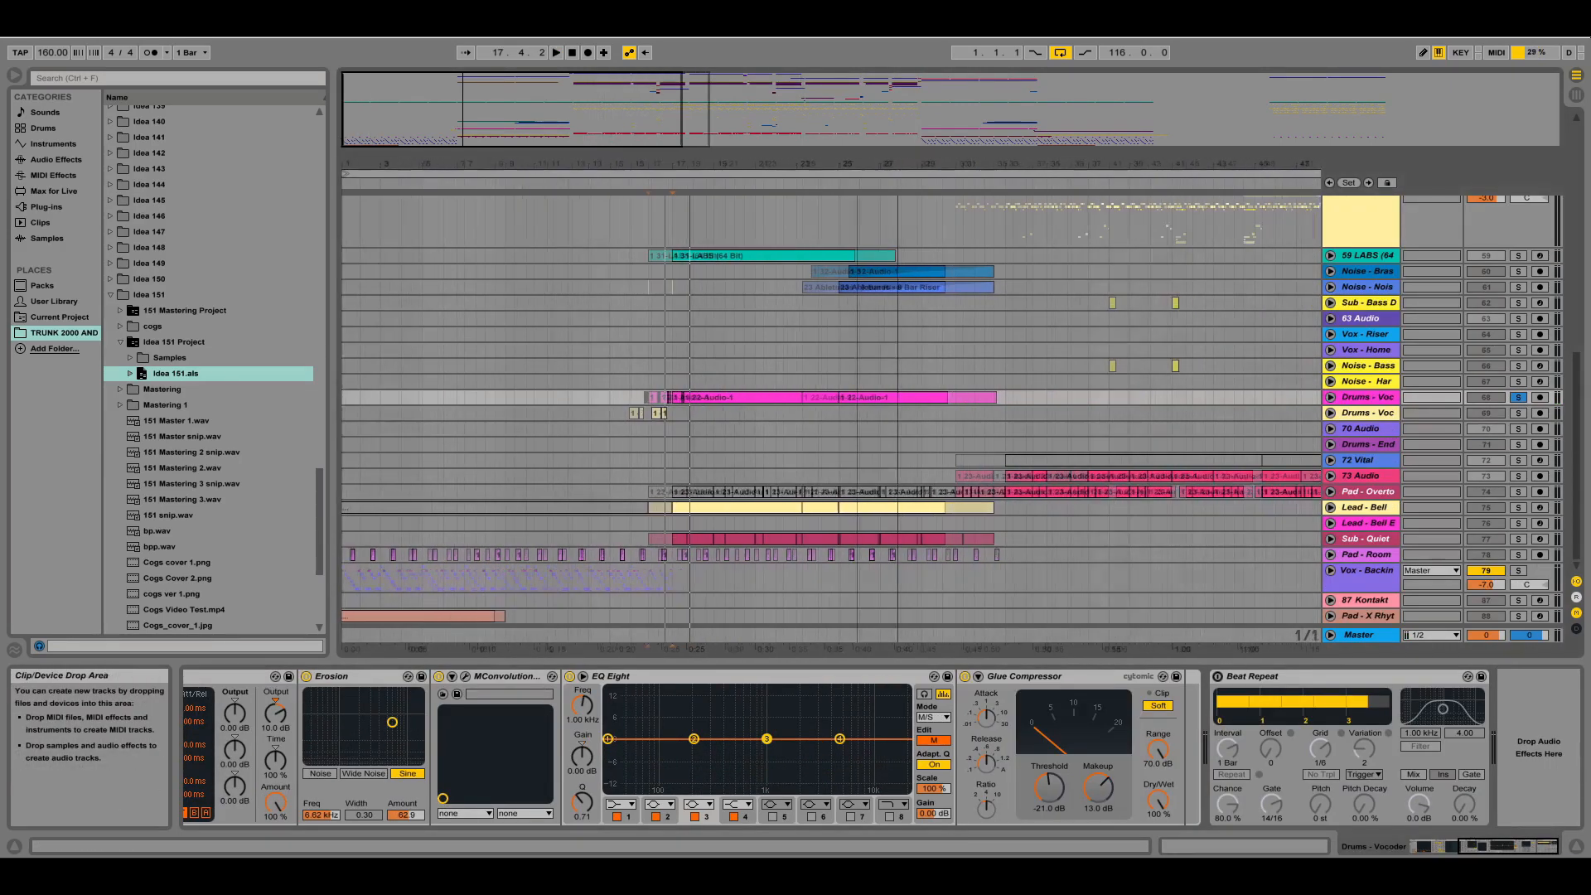
left_click(1330, 397)
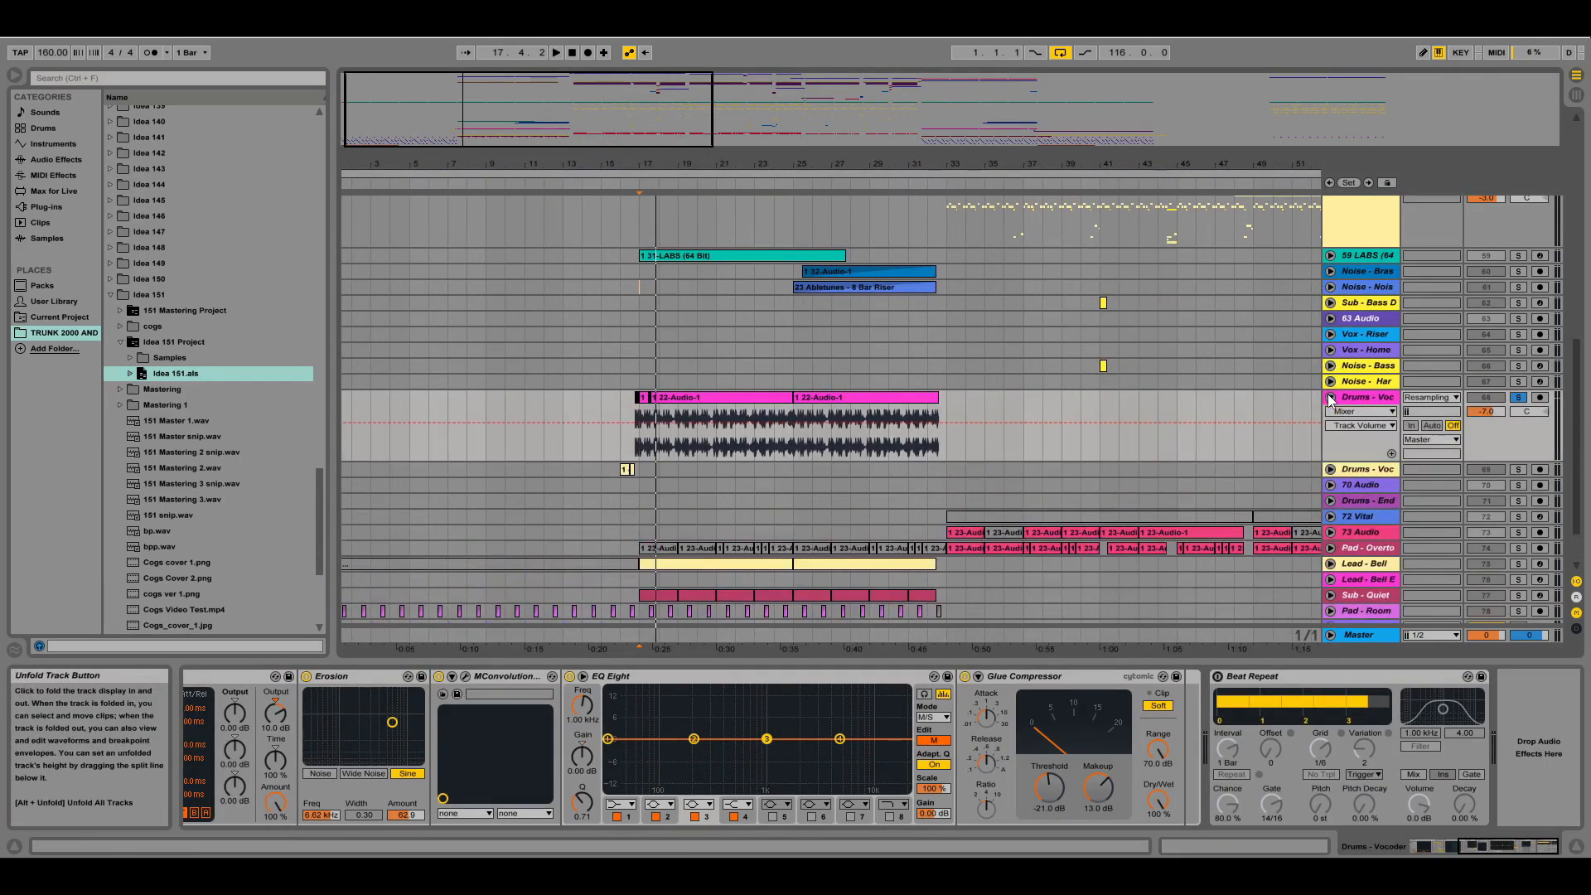
left_click(557, 53)
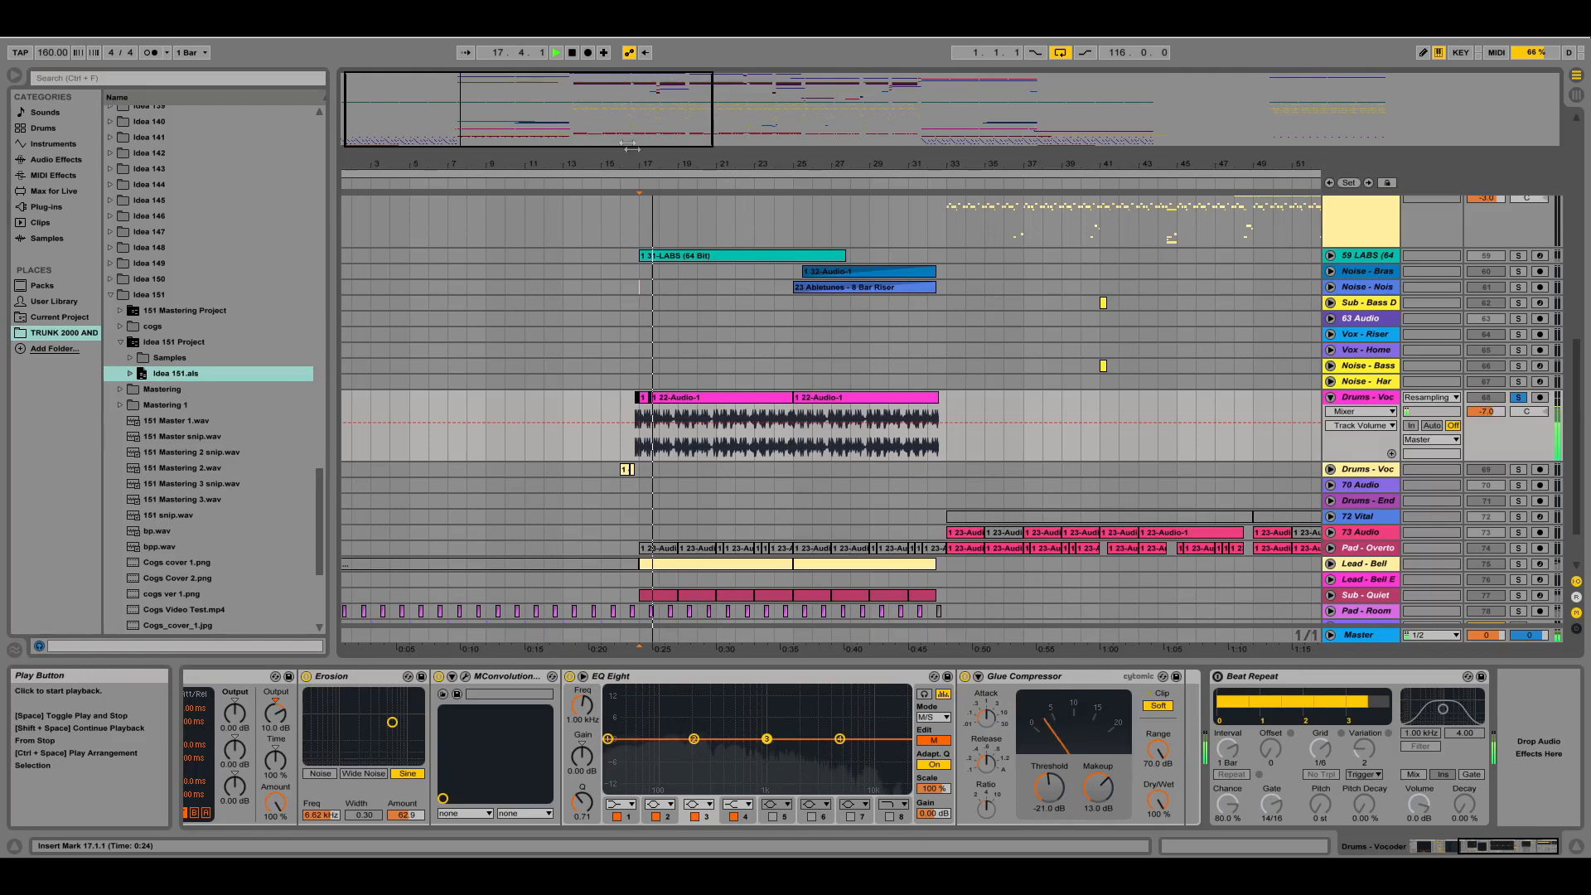
left_click_drag(646, 165, 550, 186)
left_click_drag(1048, 165, 1051, 198)
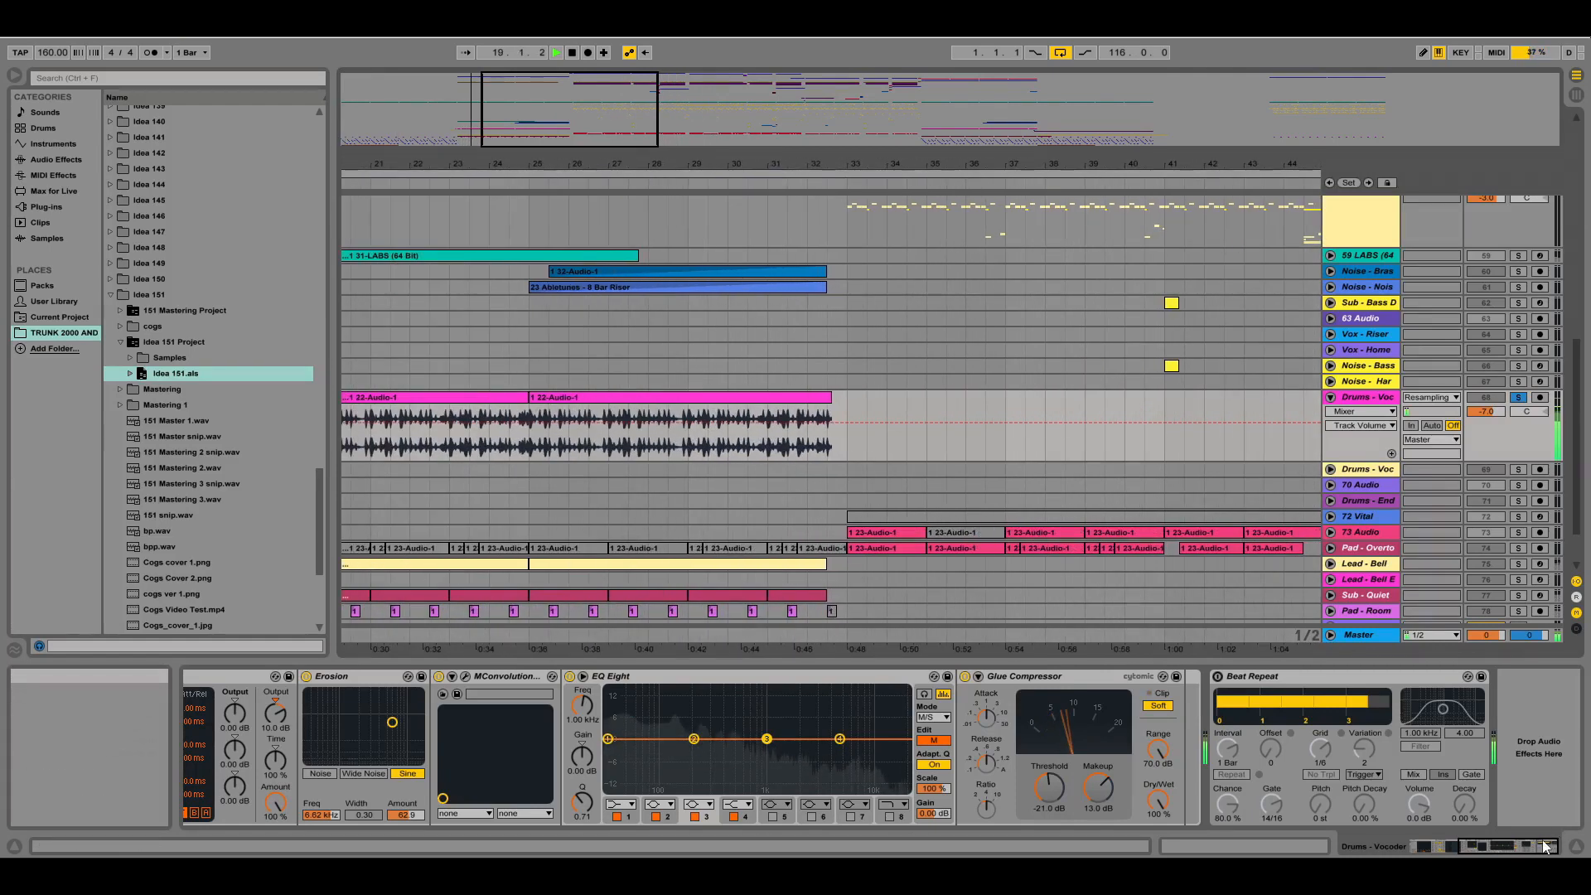
Open MConvolutionEZ in the Drums - Vocoder device chain and bypass it to compare the sound during playback
left_click_drag(1543, 839, 1495, 839)
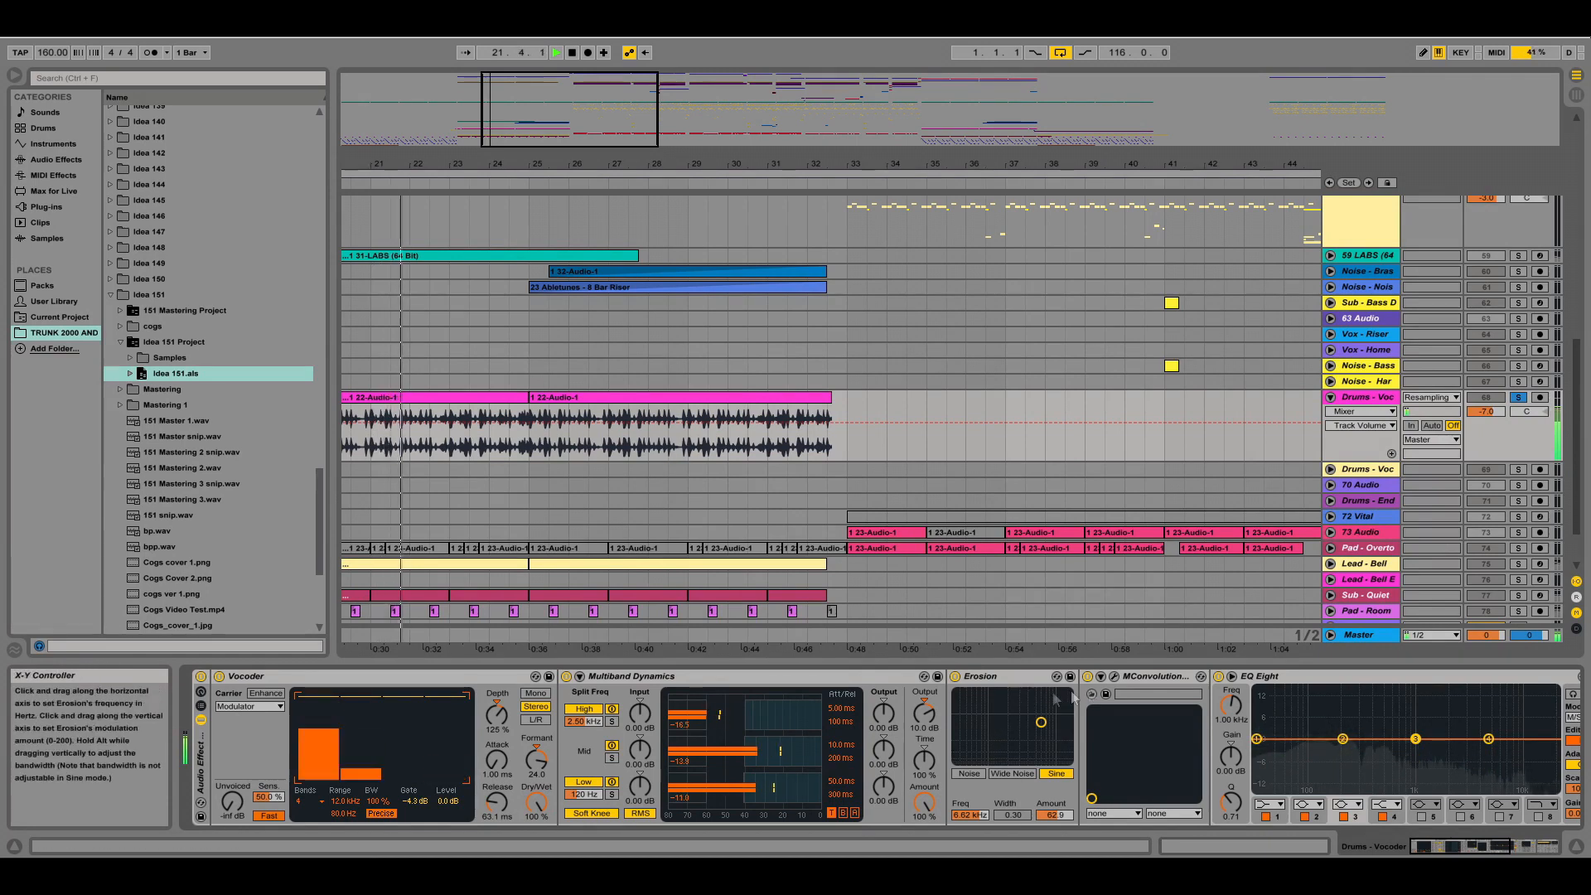
left_click(1113, 675)
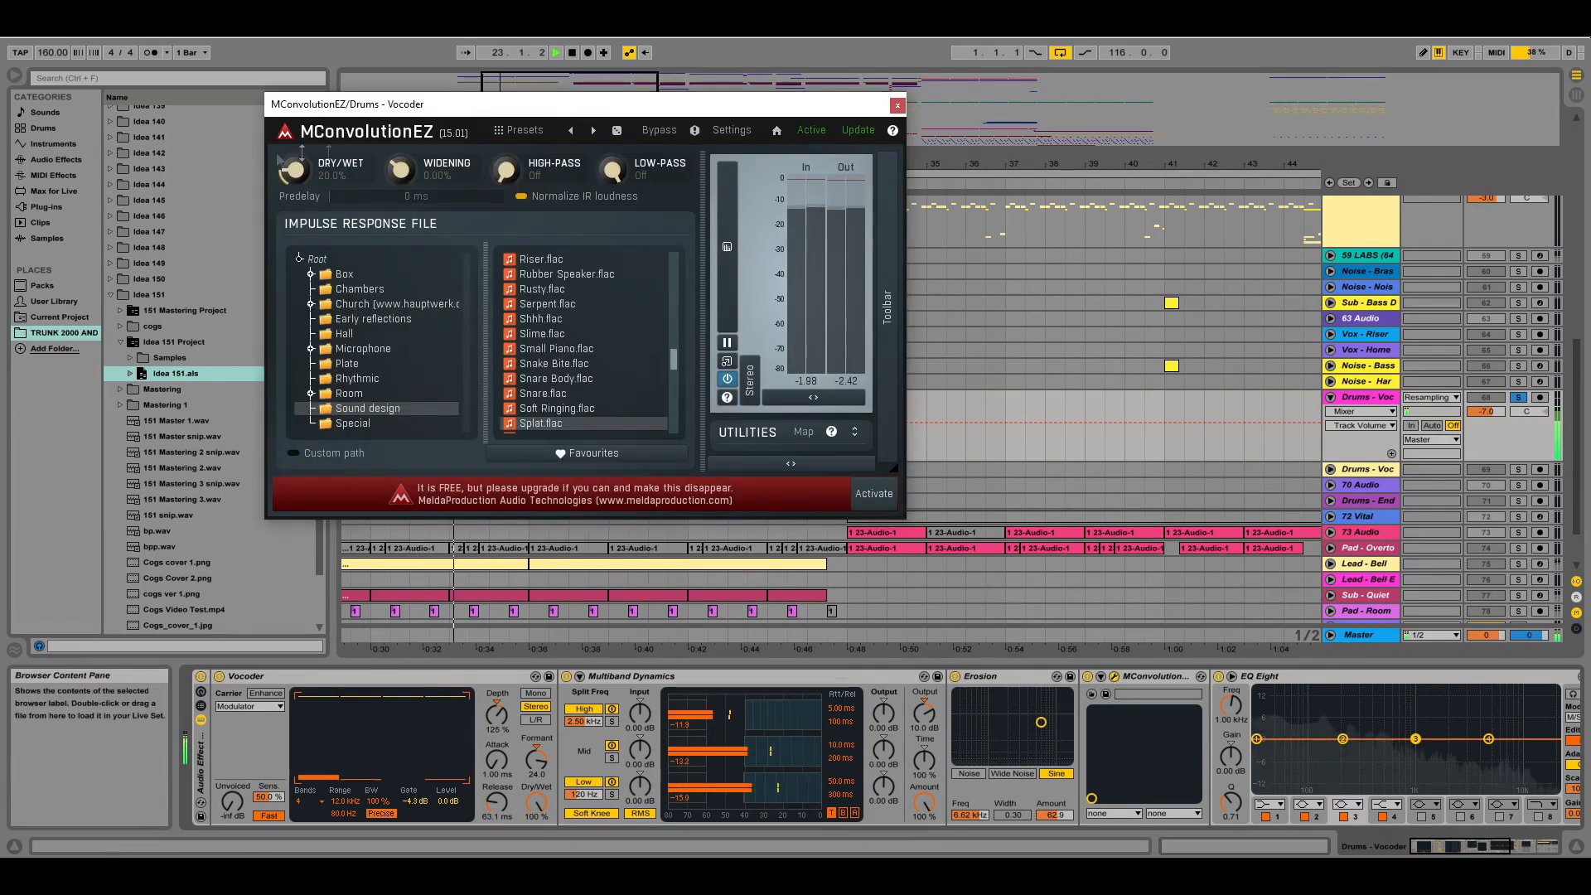
left_click(1087, 676)
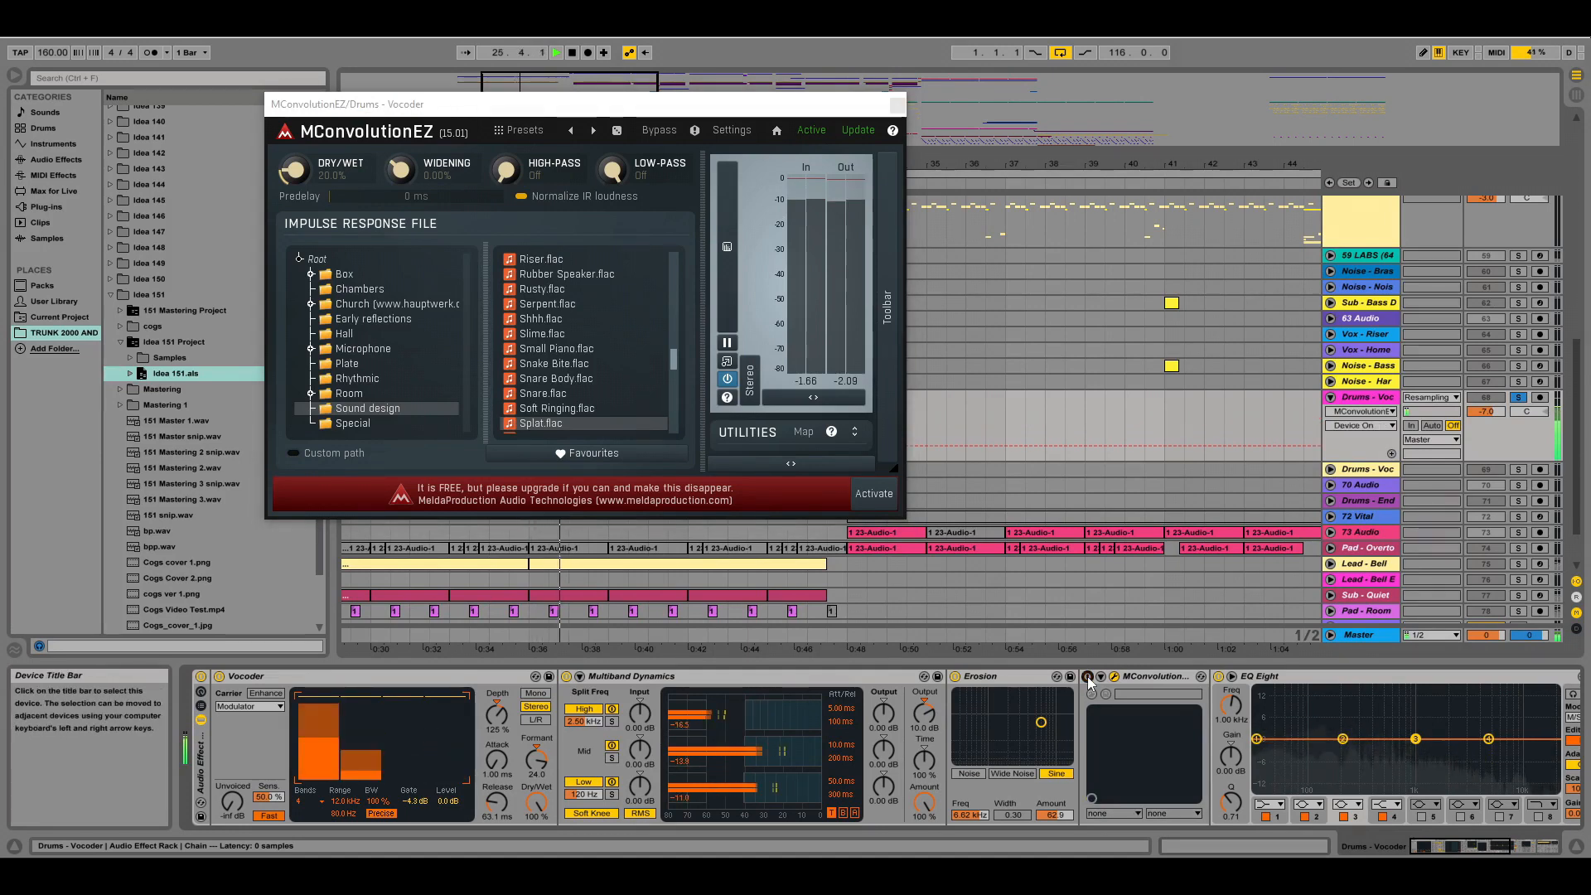
Examine the Glue Compressor and Beat Repeat at the chain's end, stop playback and close the MConvolutionEZ window
left_click(1512, 845)
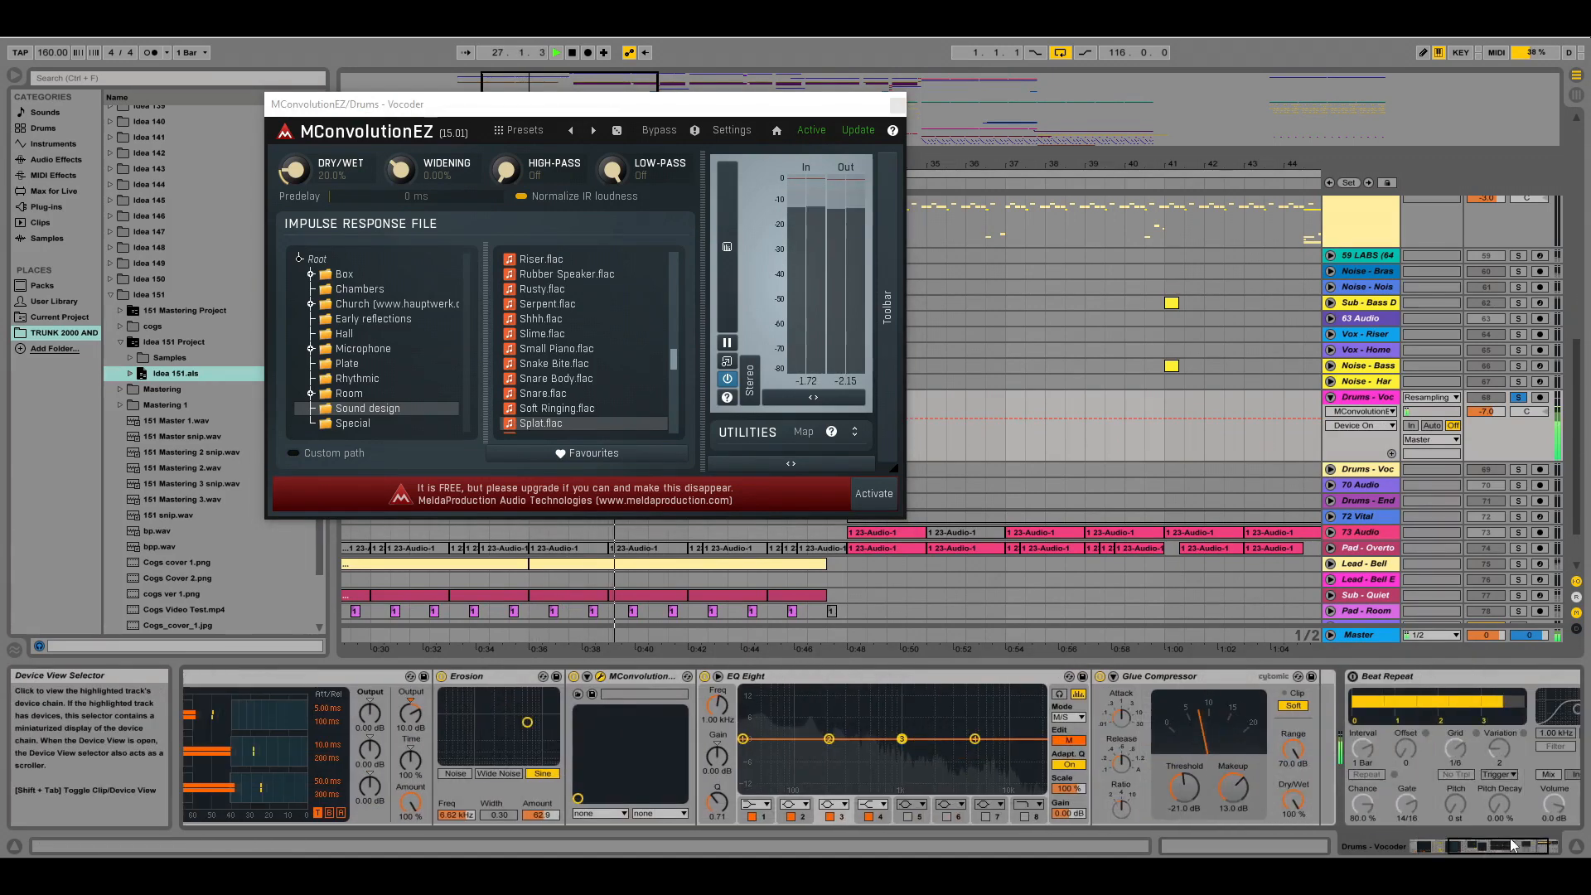
left_click_drag(1512, 845, 1551, 843)
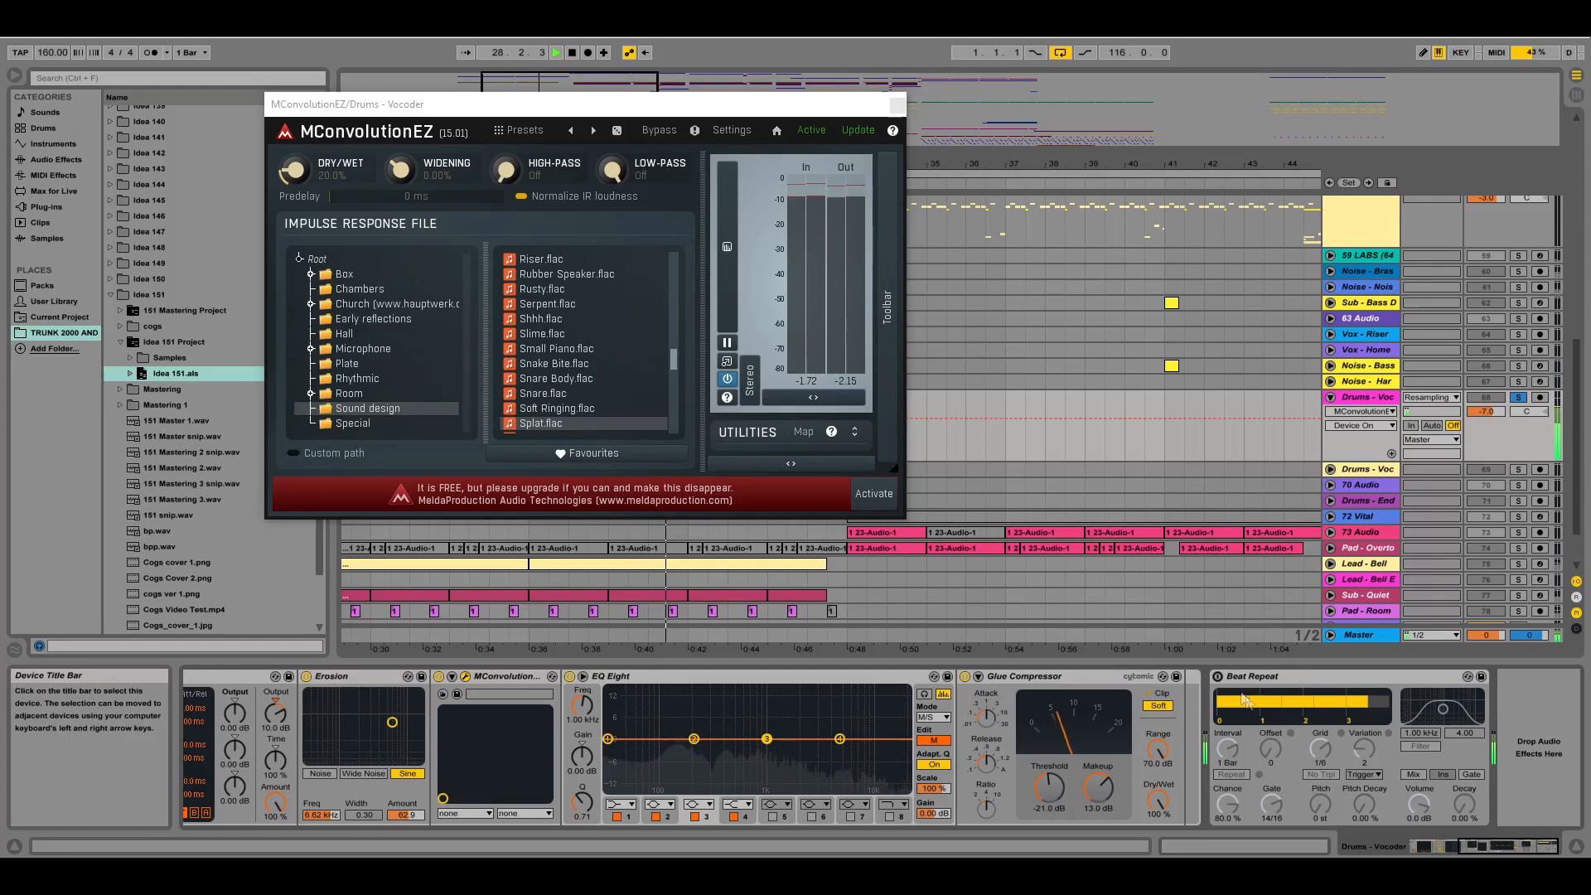
key("space")
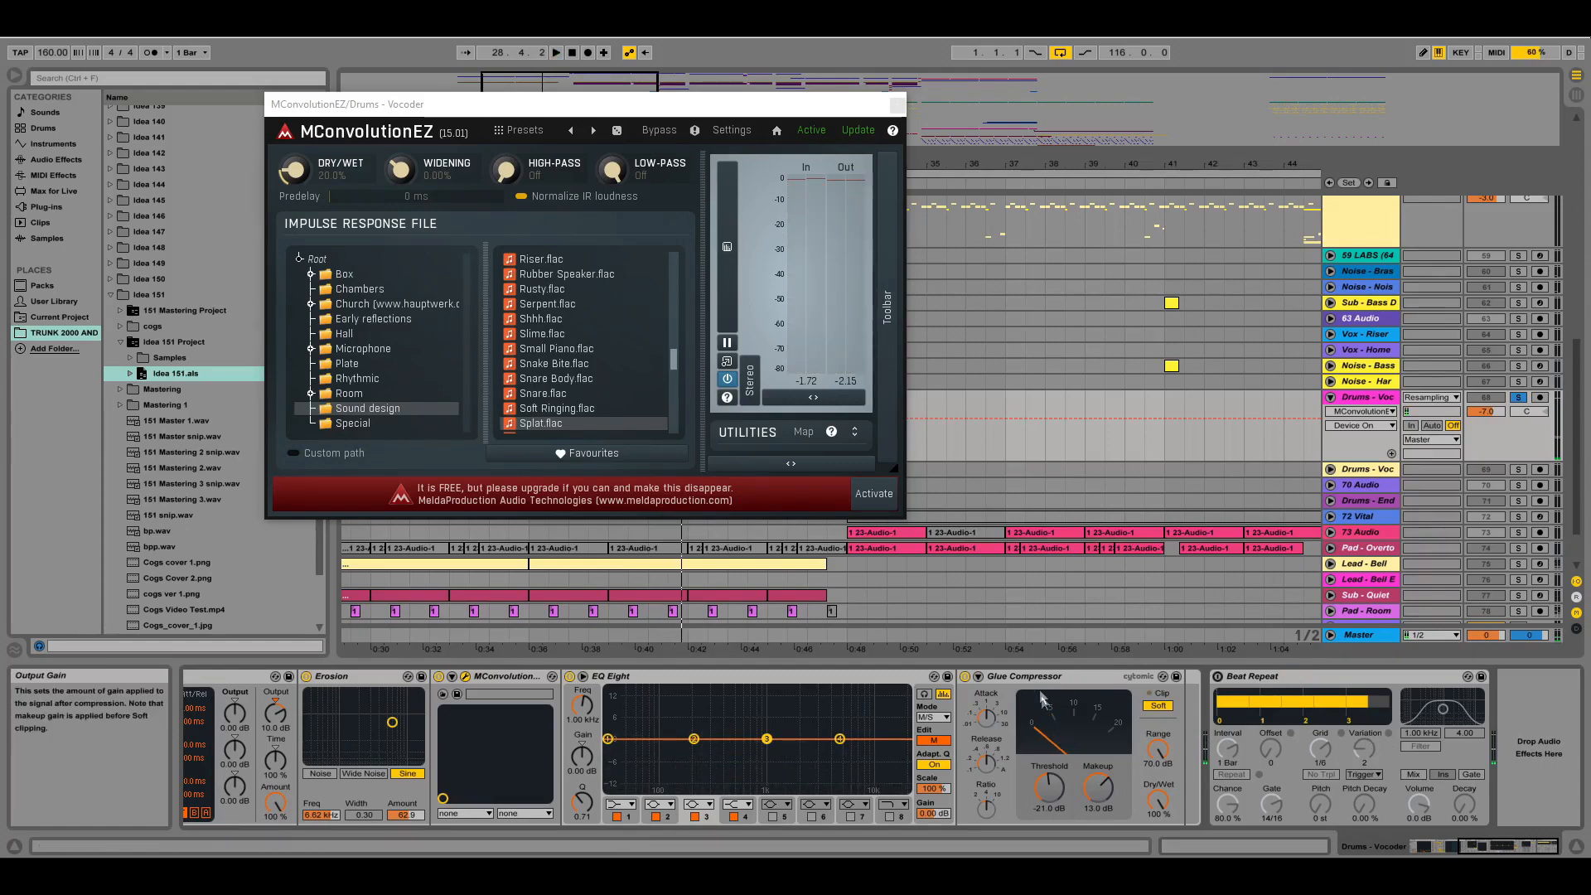
left_click(887, 104)
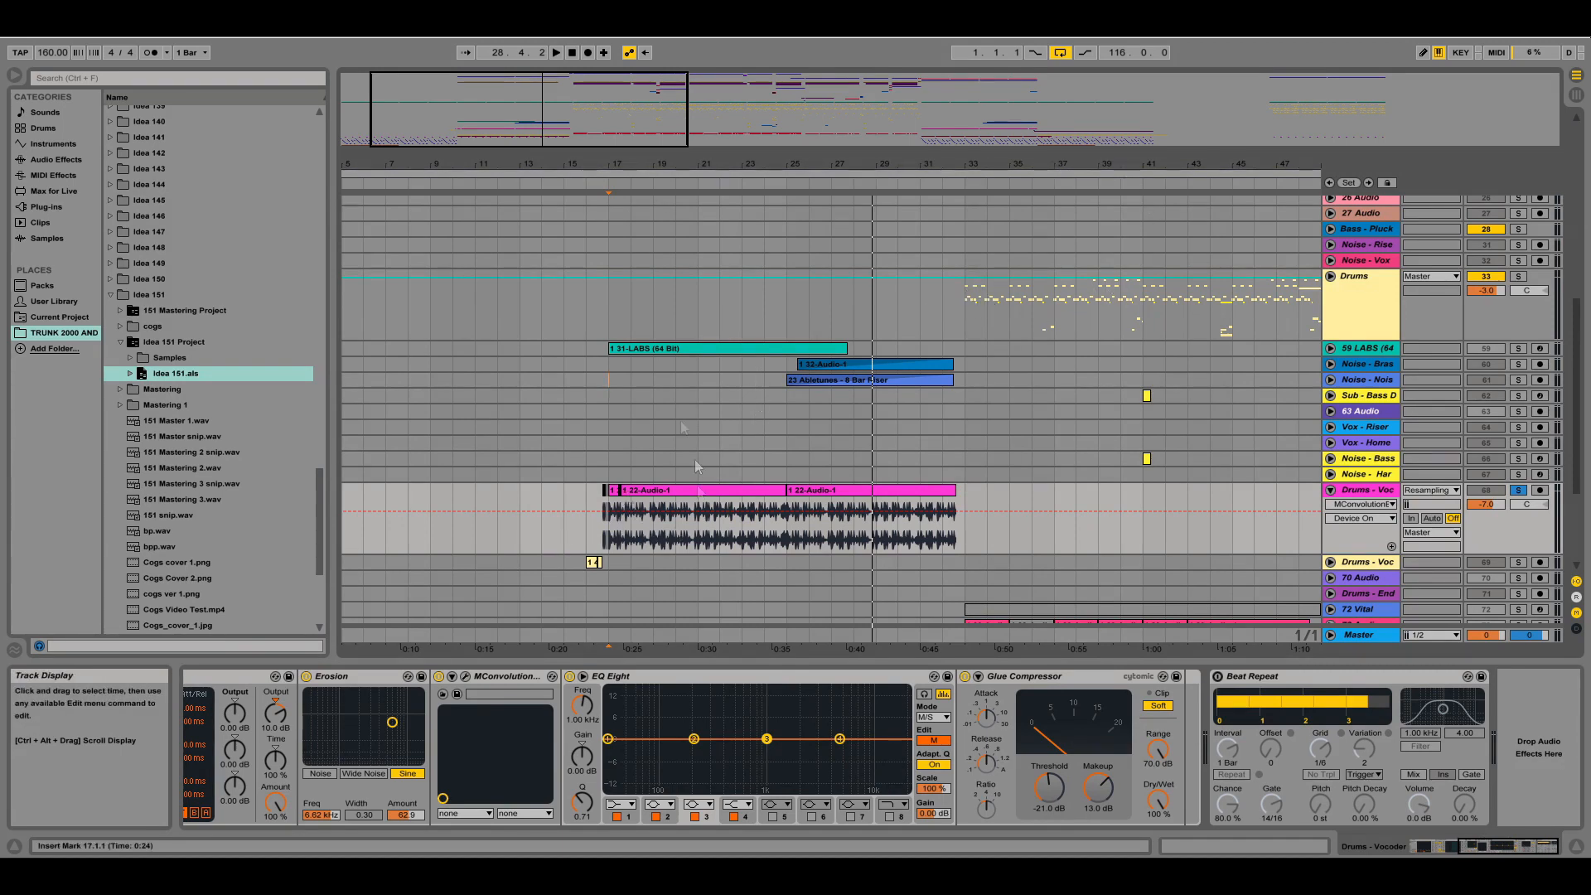
Unfold the Vox - Backing group and examine its volume automation and the vocal chops on tracks 80 to 84 Audio
scroll(1417, 333, "down", 5)
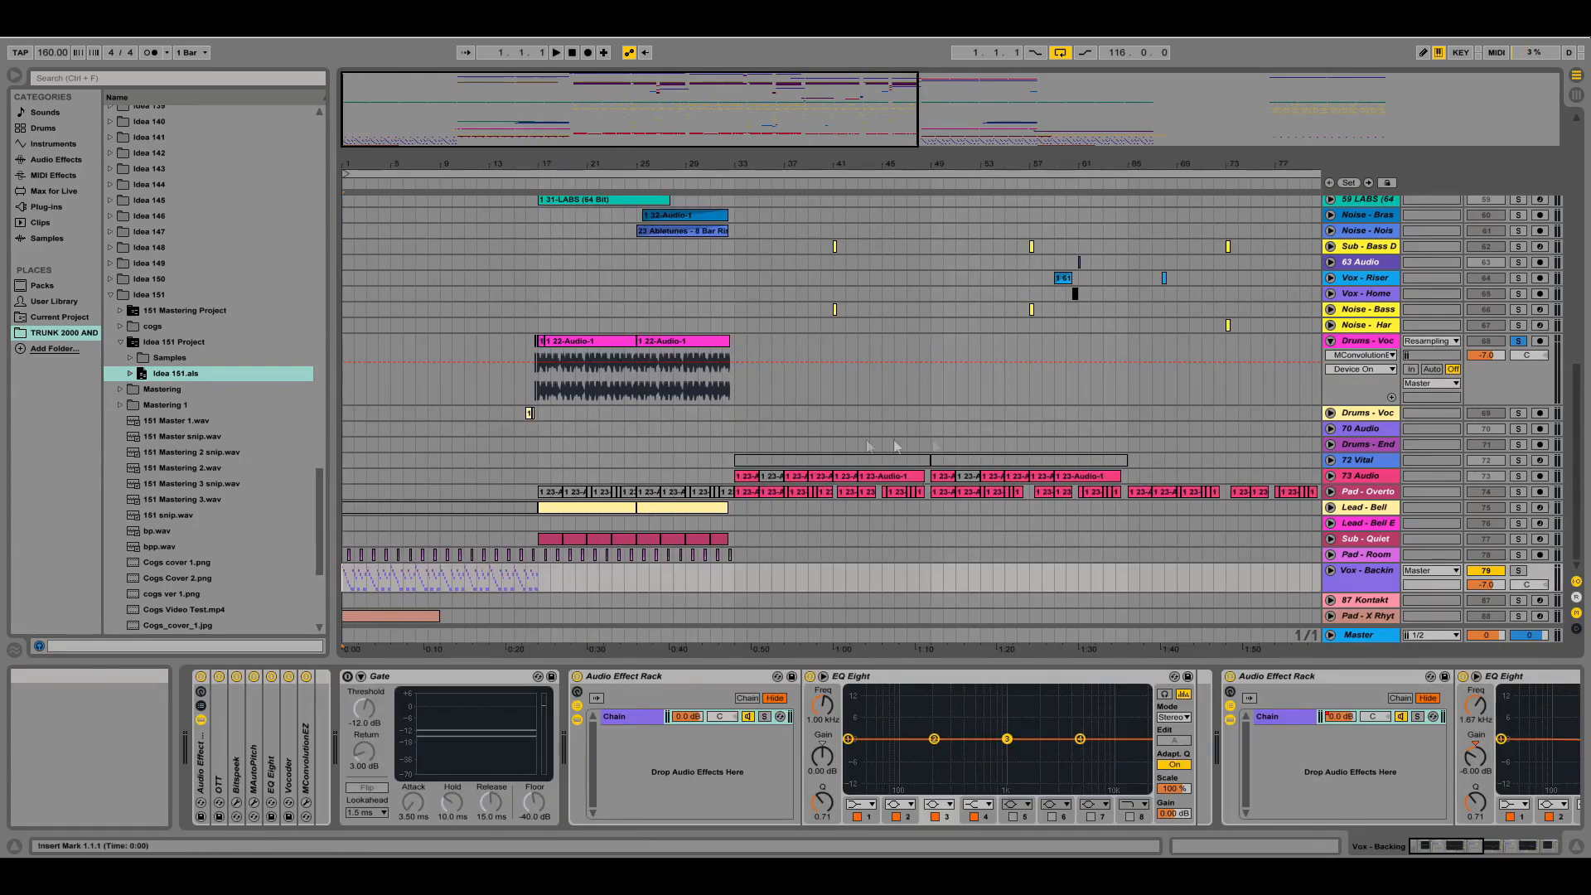
left_click(1331, 571)
scroll(389, 497, "down", 8)
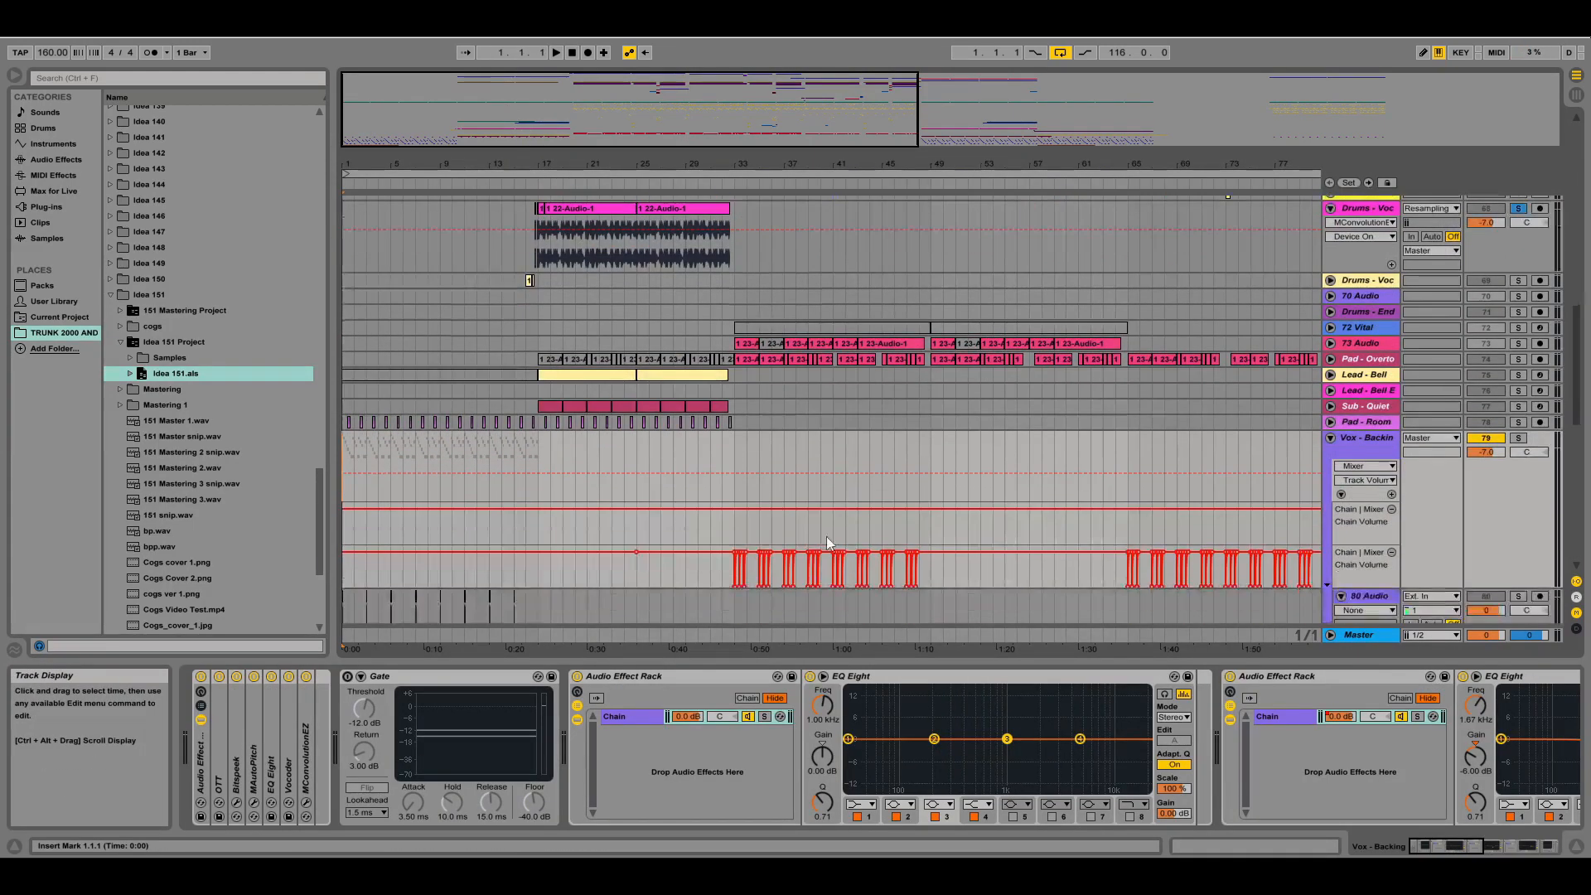
scroll(391, 494, "down", 5)
left_click_drag(429, 144, 430, 249)
scroll(414, 331, "down", 6)
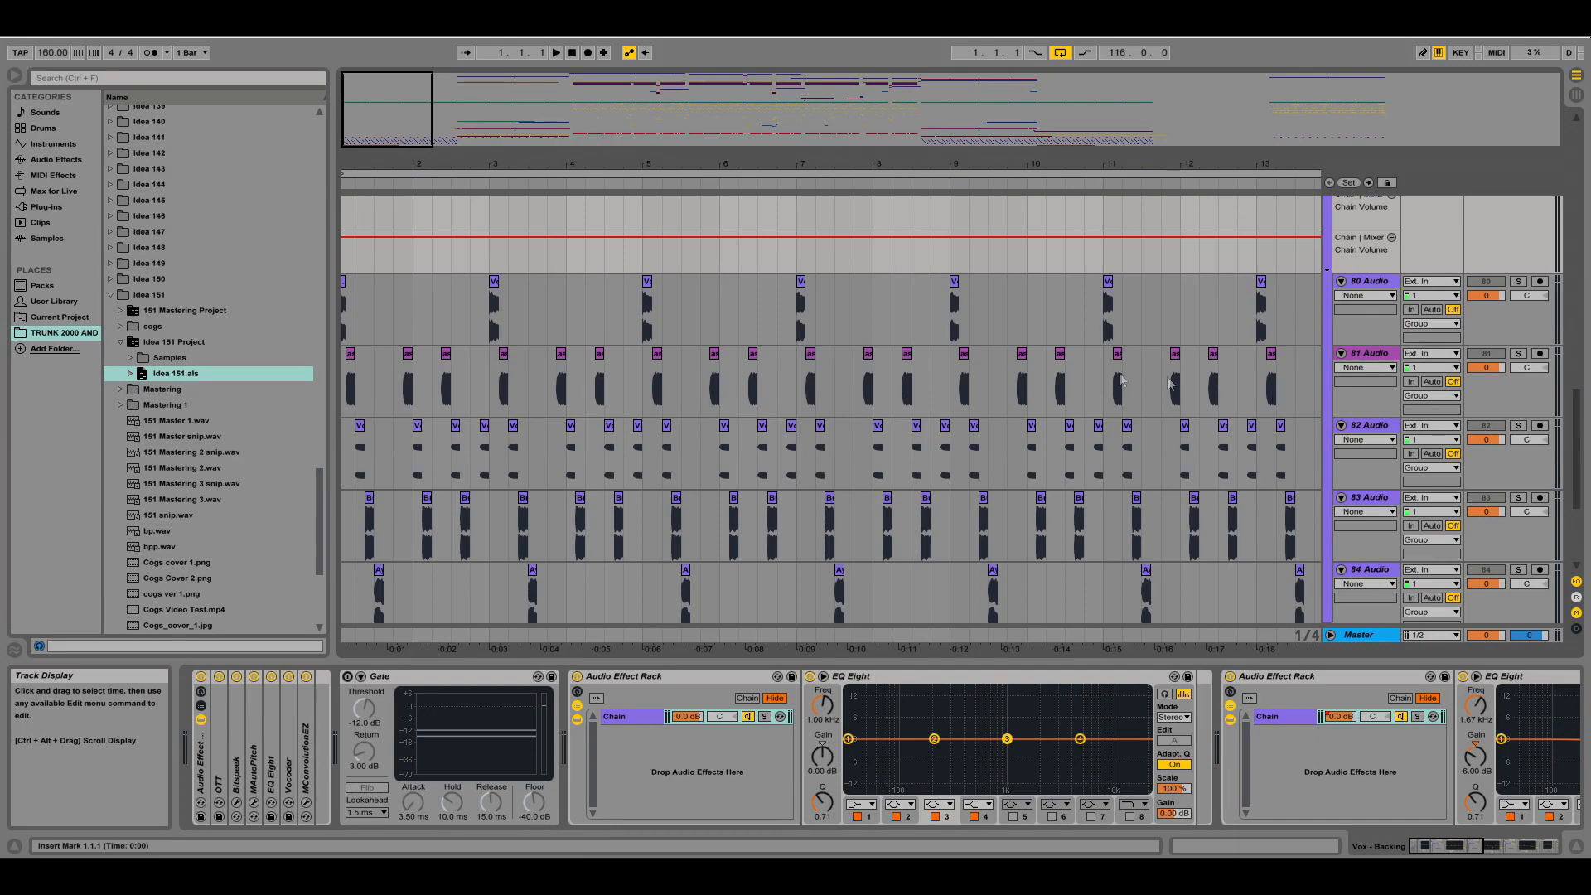
scroll(406, 331, "up", 4)
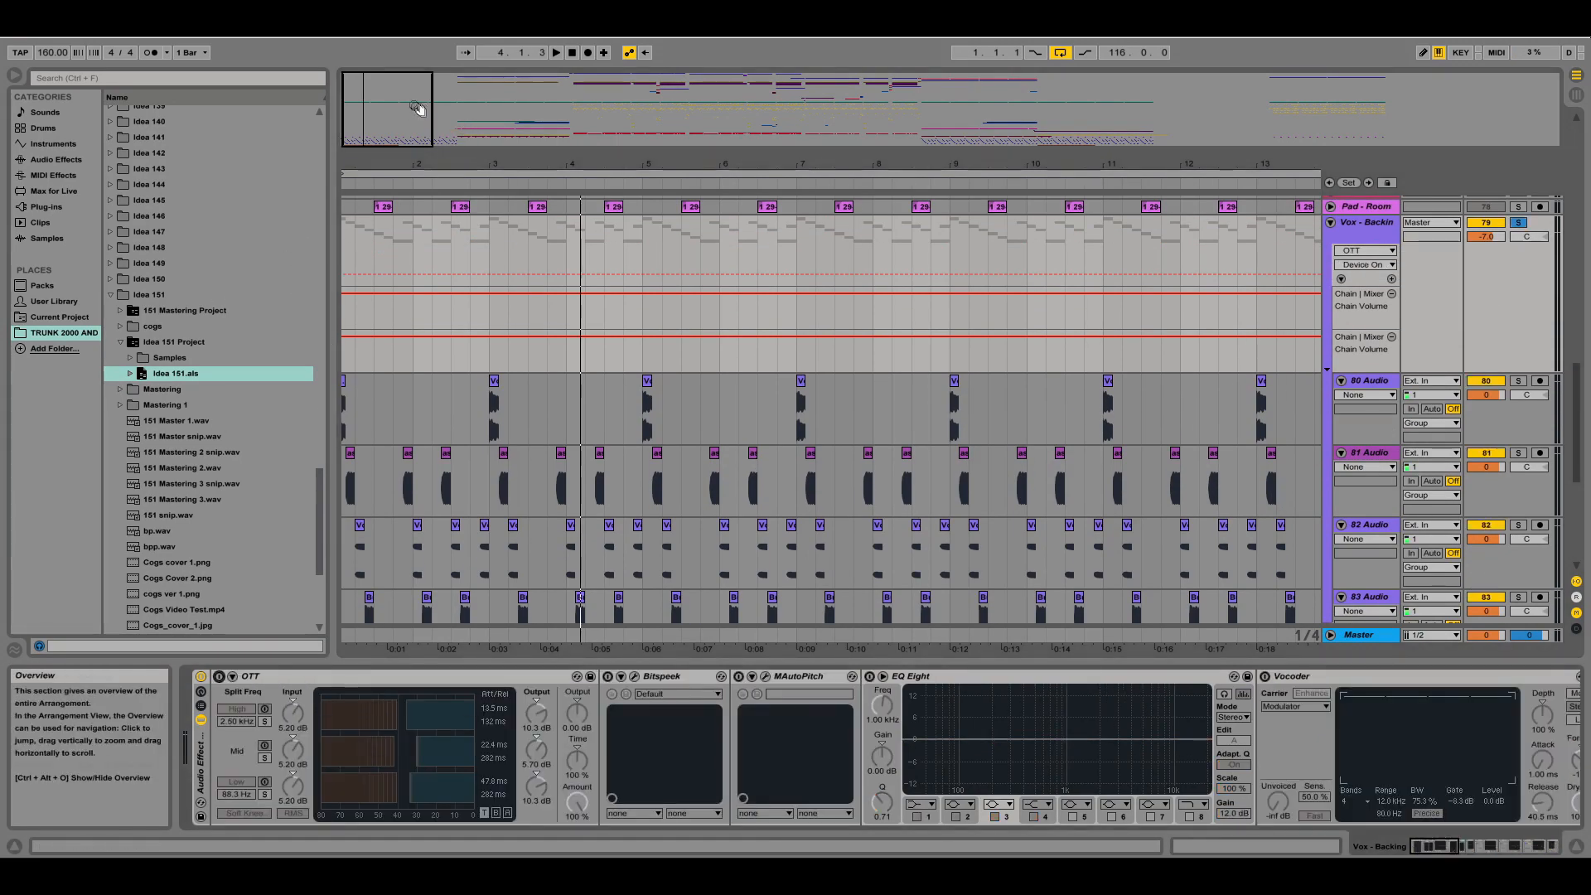
Play the soloed Vox - Backing group from the start and turn on its OTT and Bitspeek devices one after the other
left_click_drag(417, 108, 412, 100)
key("space")
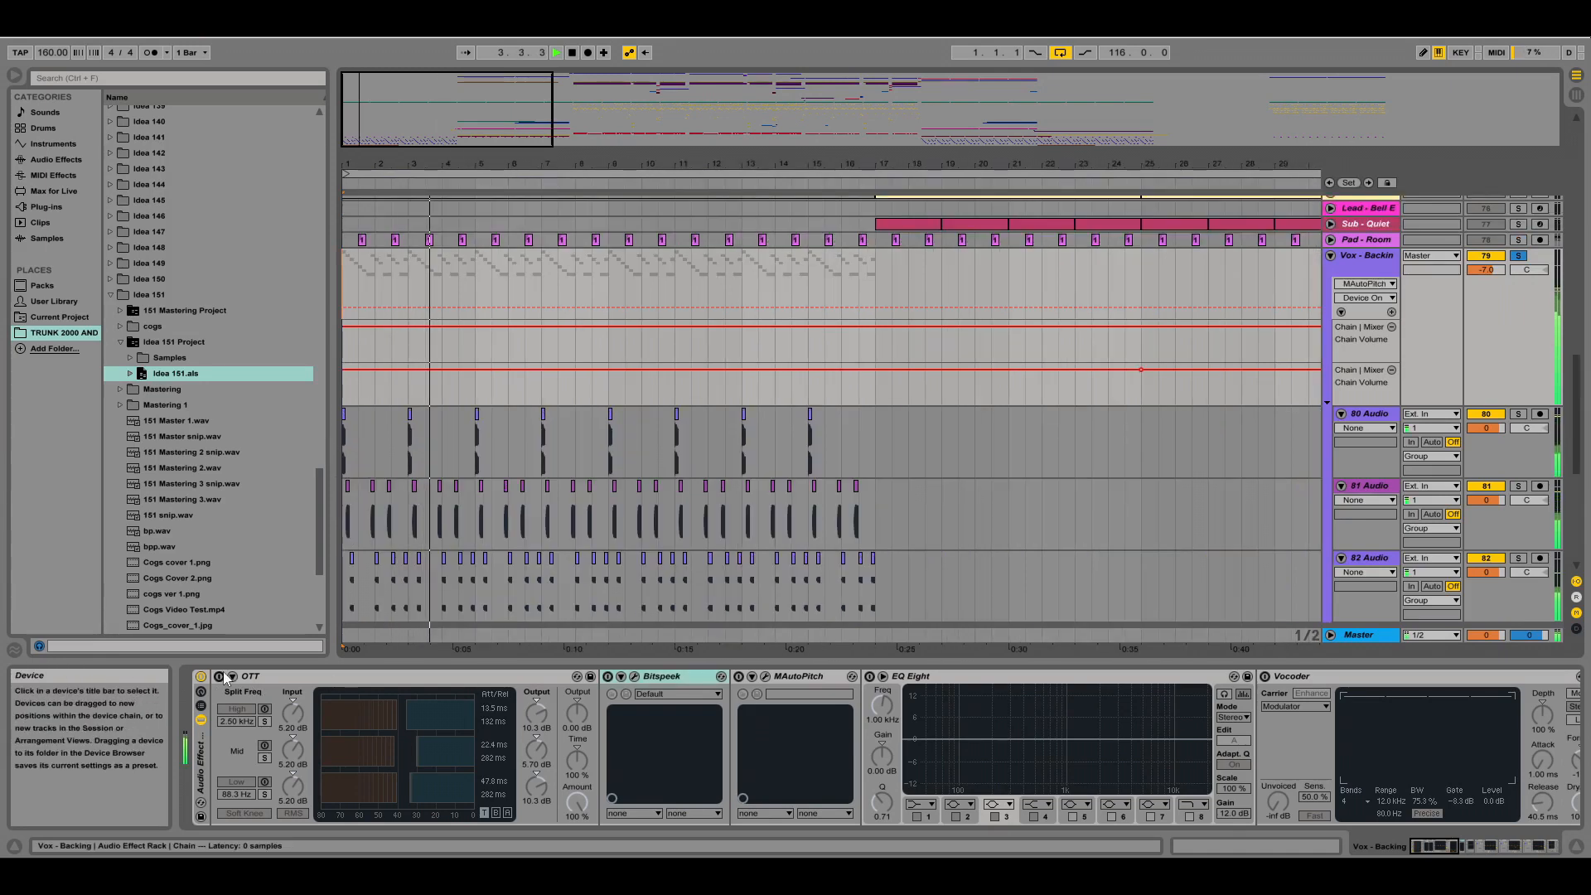
left_click(221, 677)
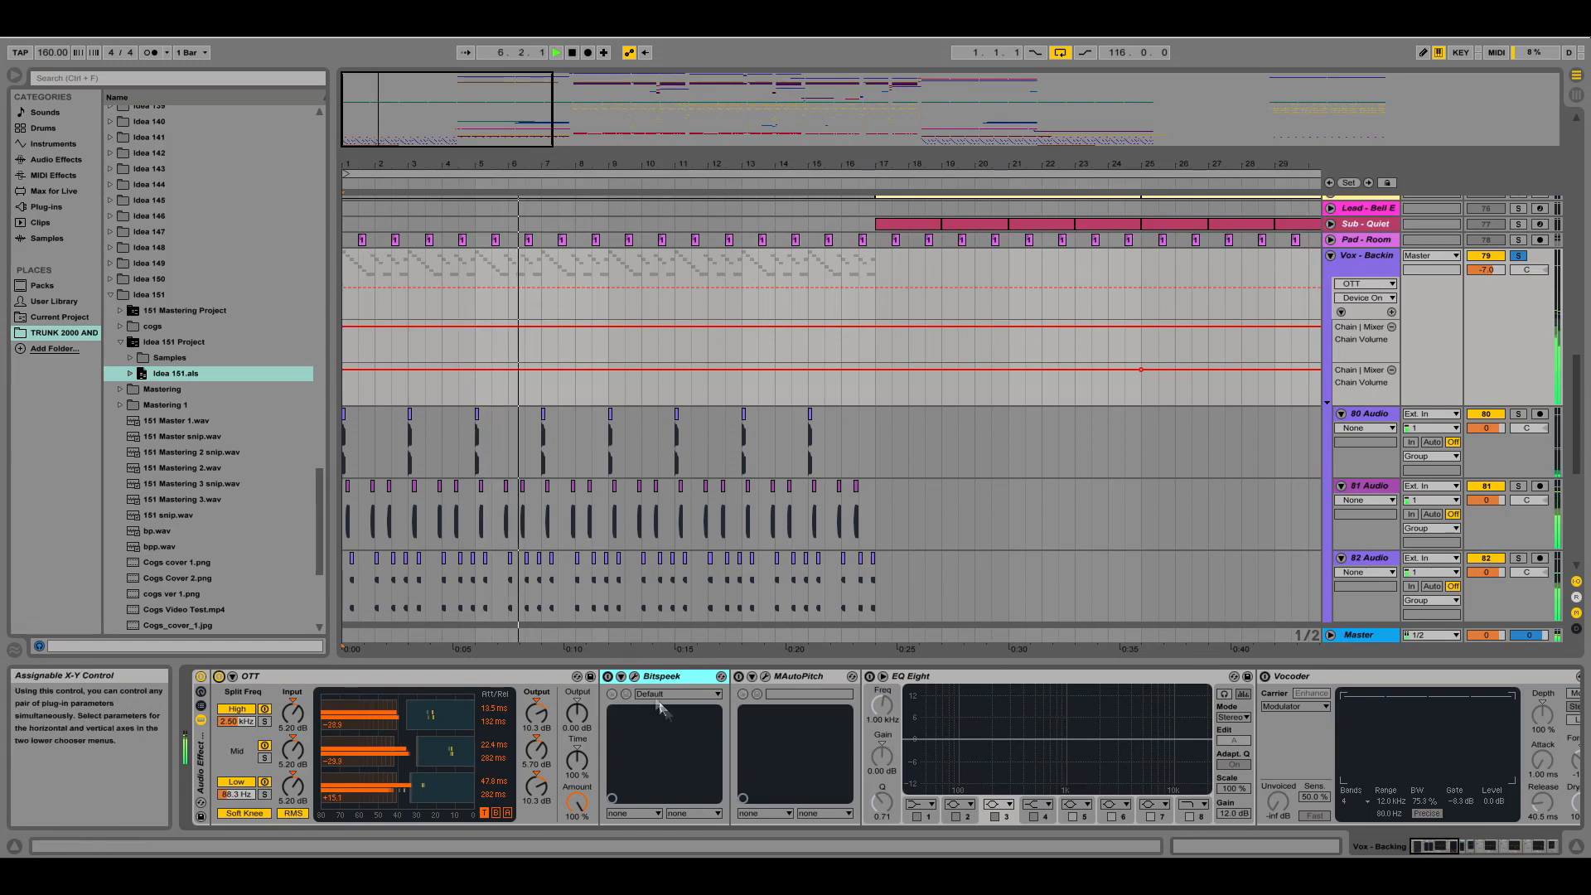
left_click(607, 677)
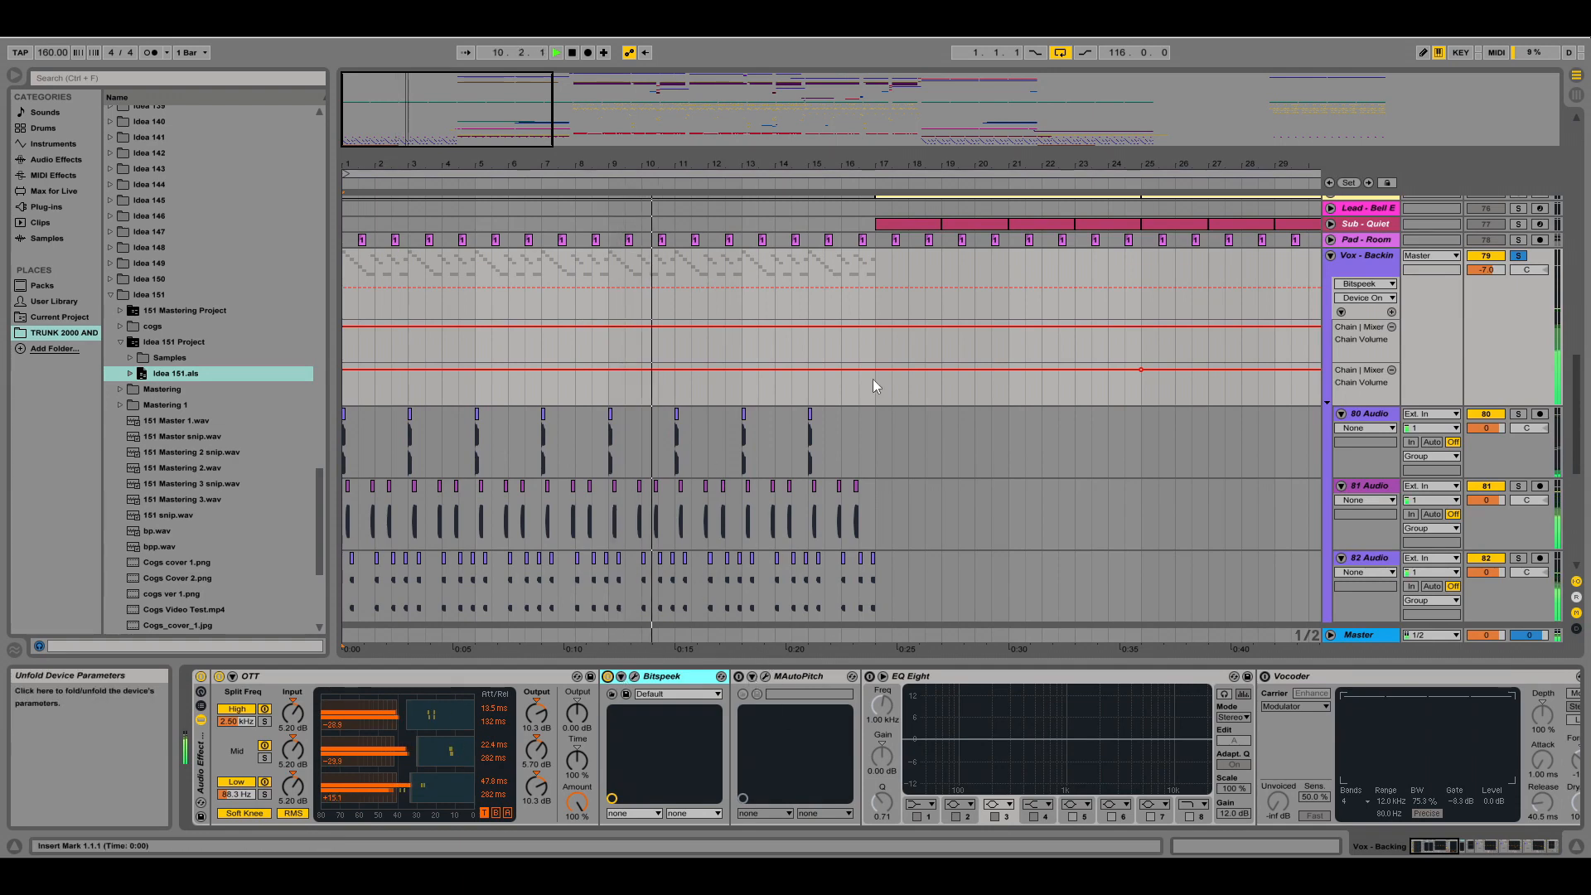
Loop the Vox - Backing section from 1.1.1 to 17.1.1 and turn on the group's MAutoPitch and Vocoder
left_click_drag(875, 359, 314, 328)
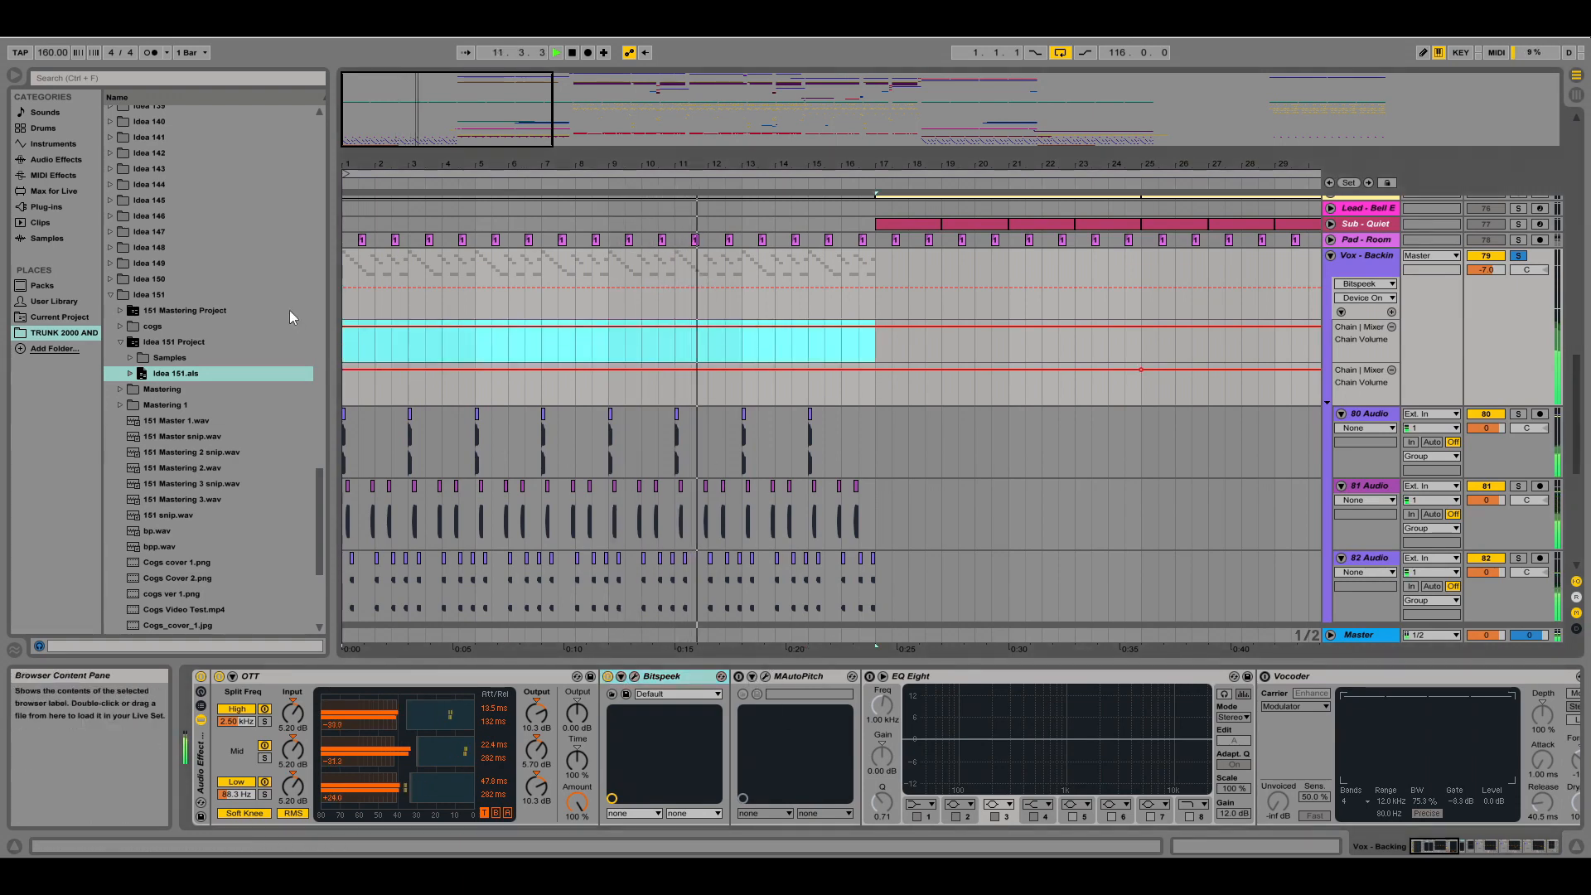
left_click(737, 676)
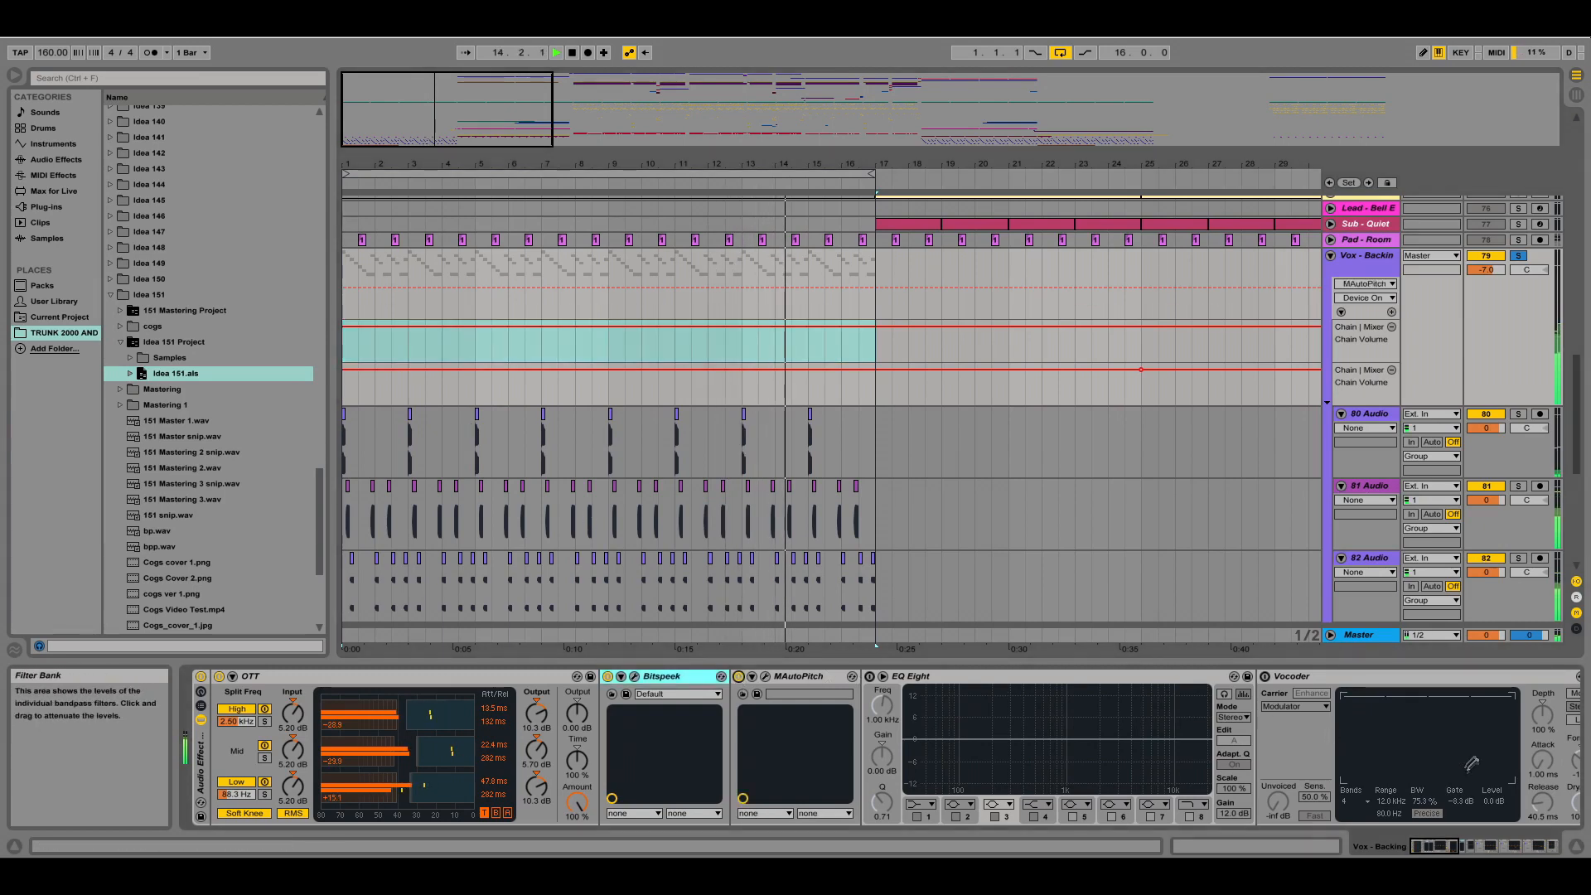
left_click(1443, 846)
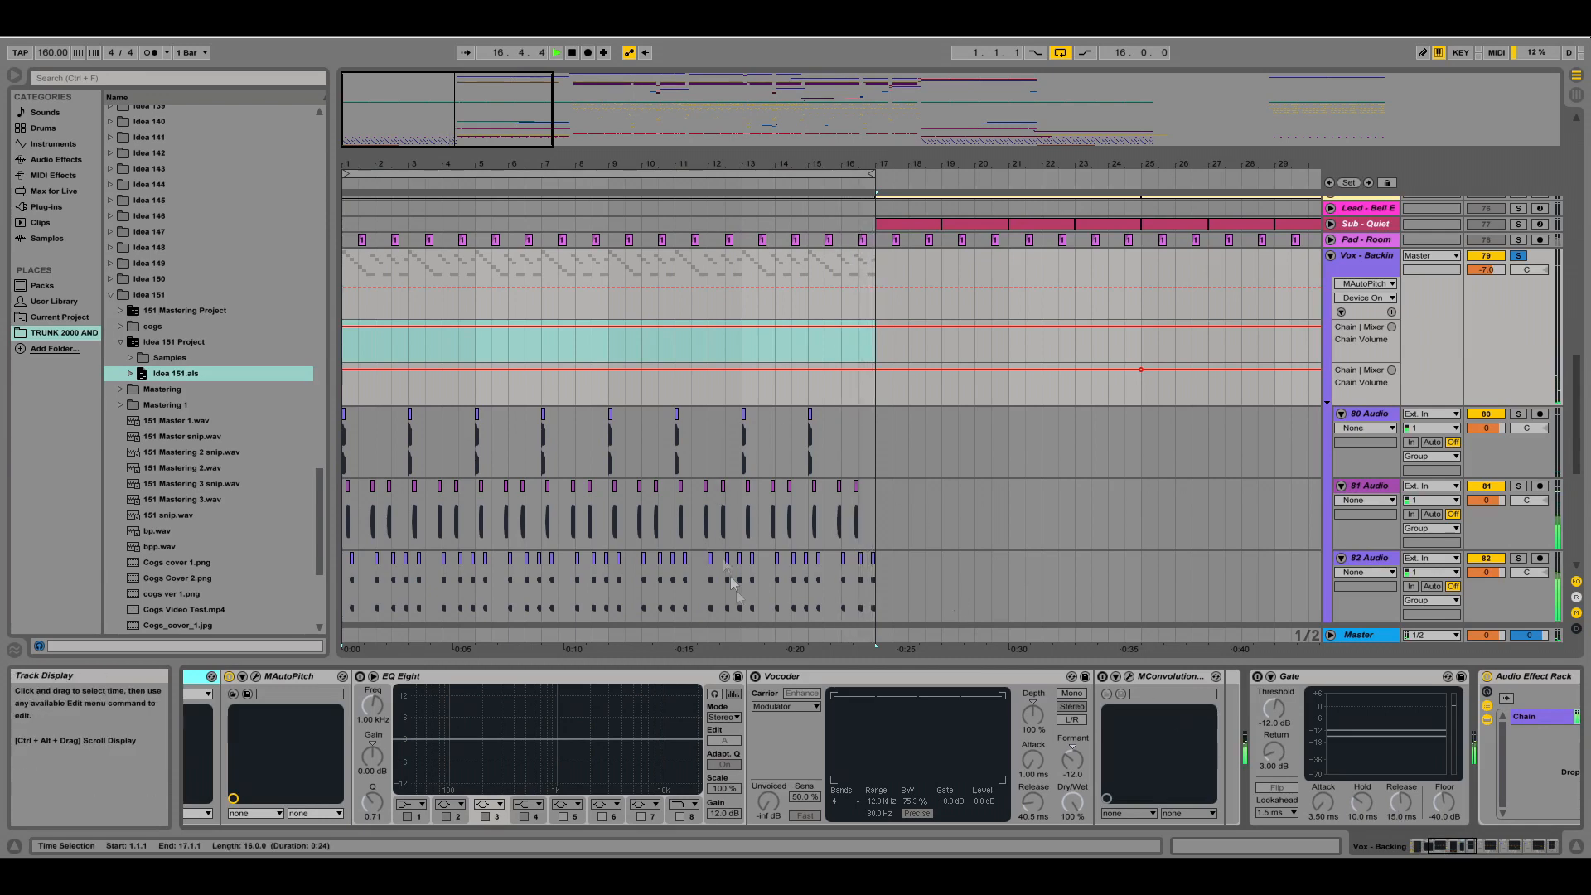
left_click(755, 677)
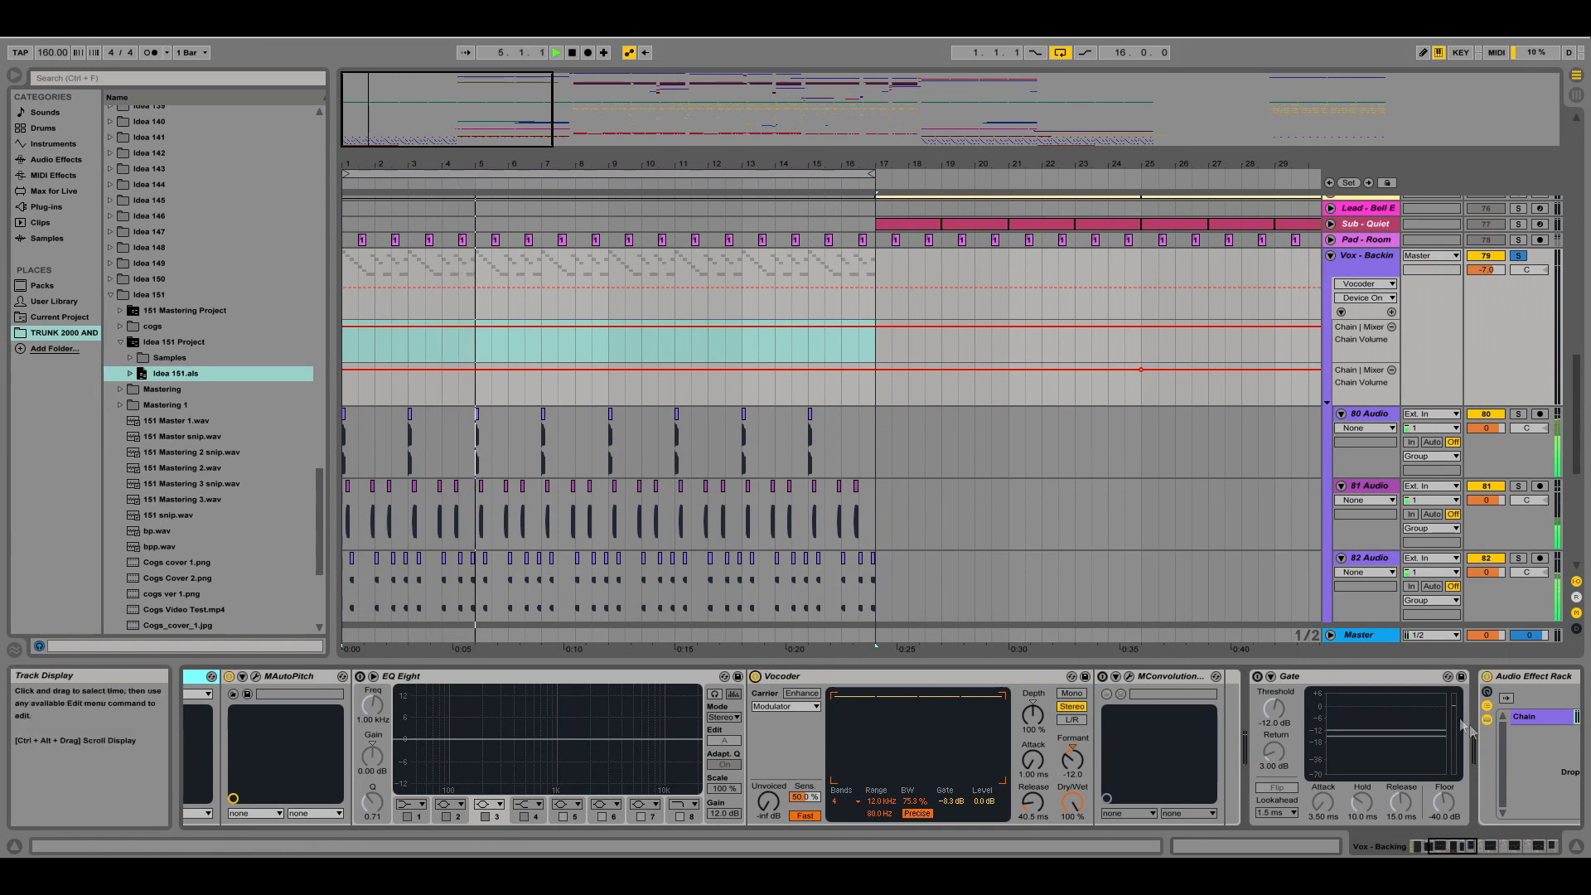
Turn on the EQ Eight before the Vocoder and the MConvolutionEZ after it in the Vox - Backing chain
left_click(1438, 845)
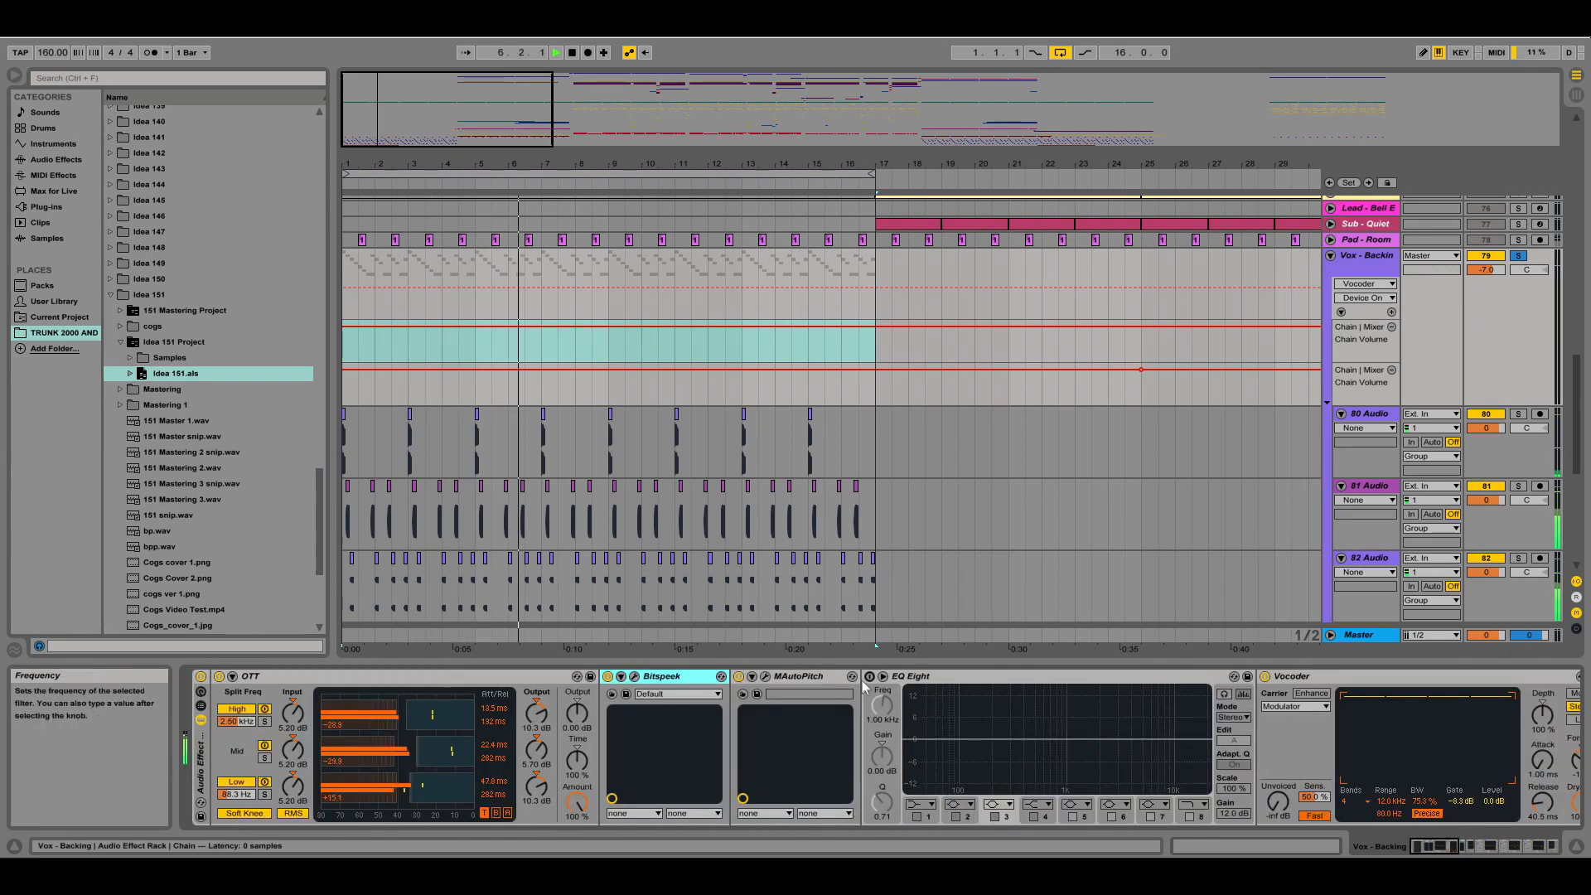
left_click(868, 679)
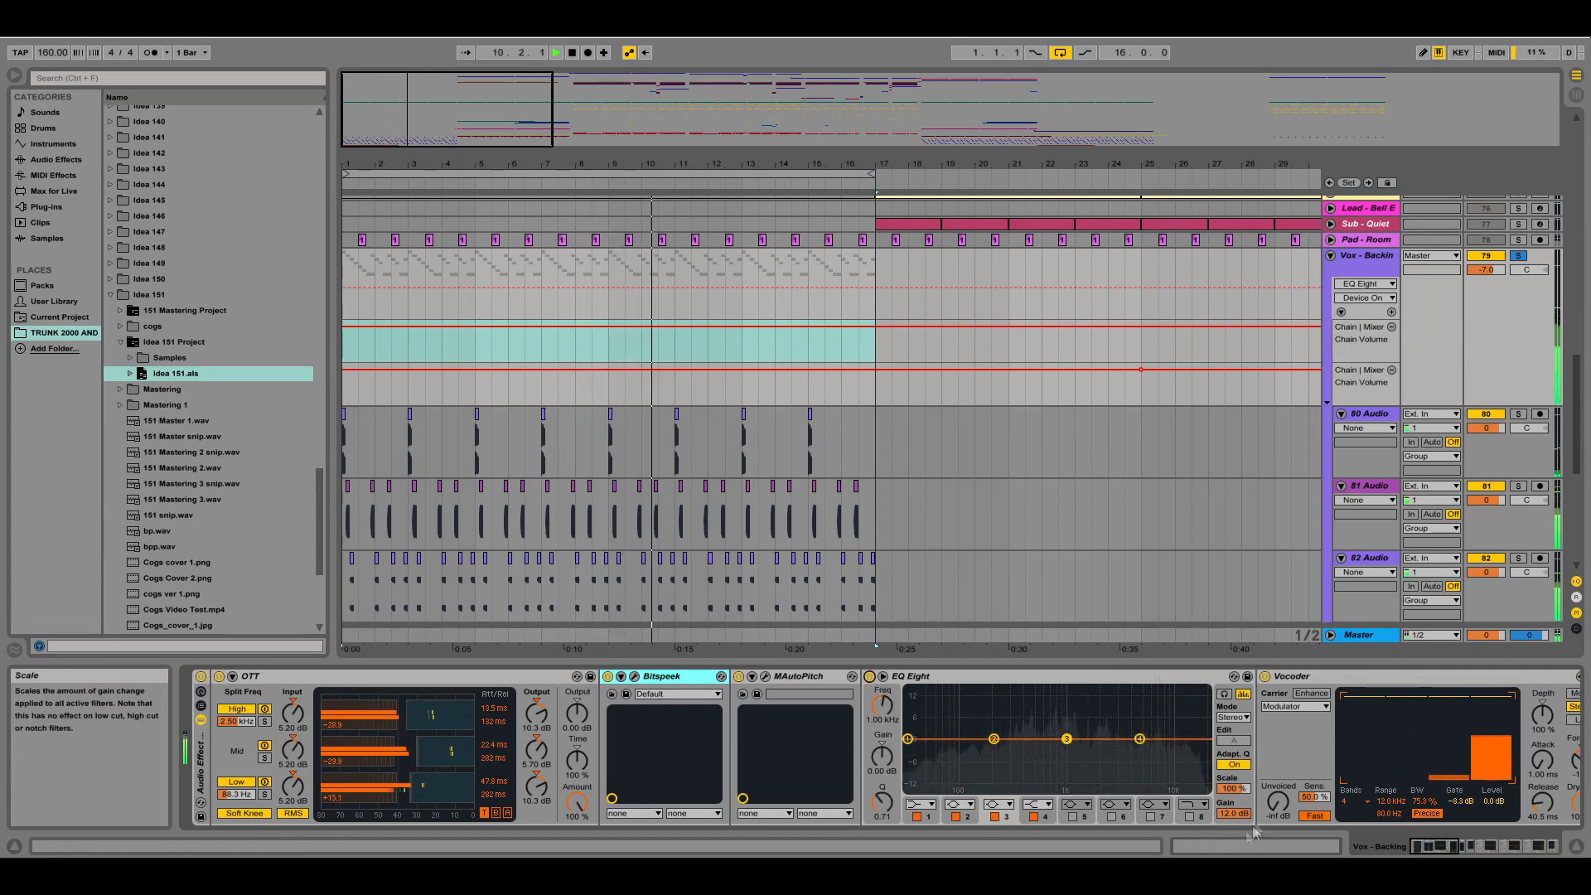
left_click(1460, 846)
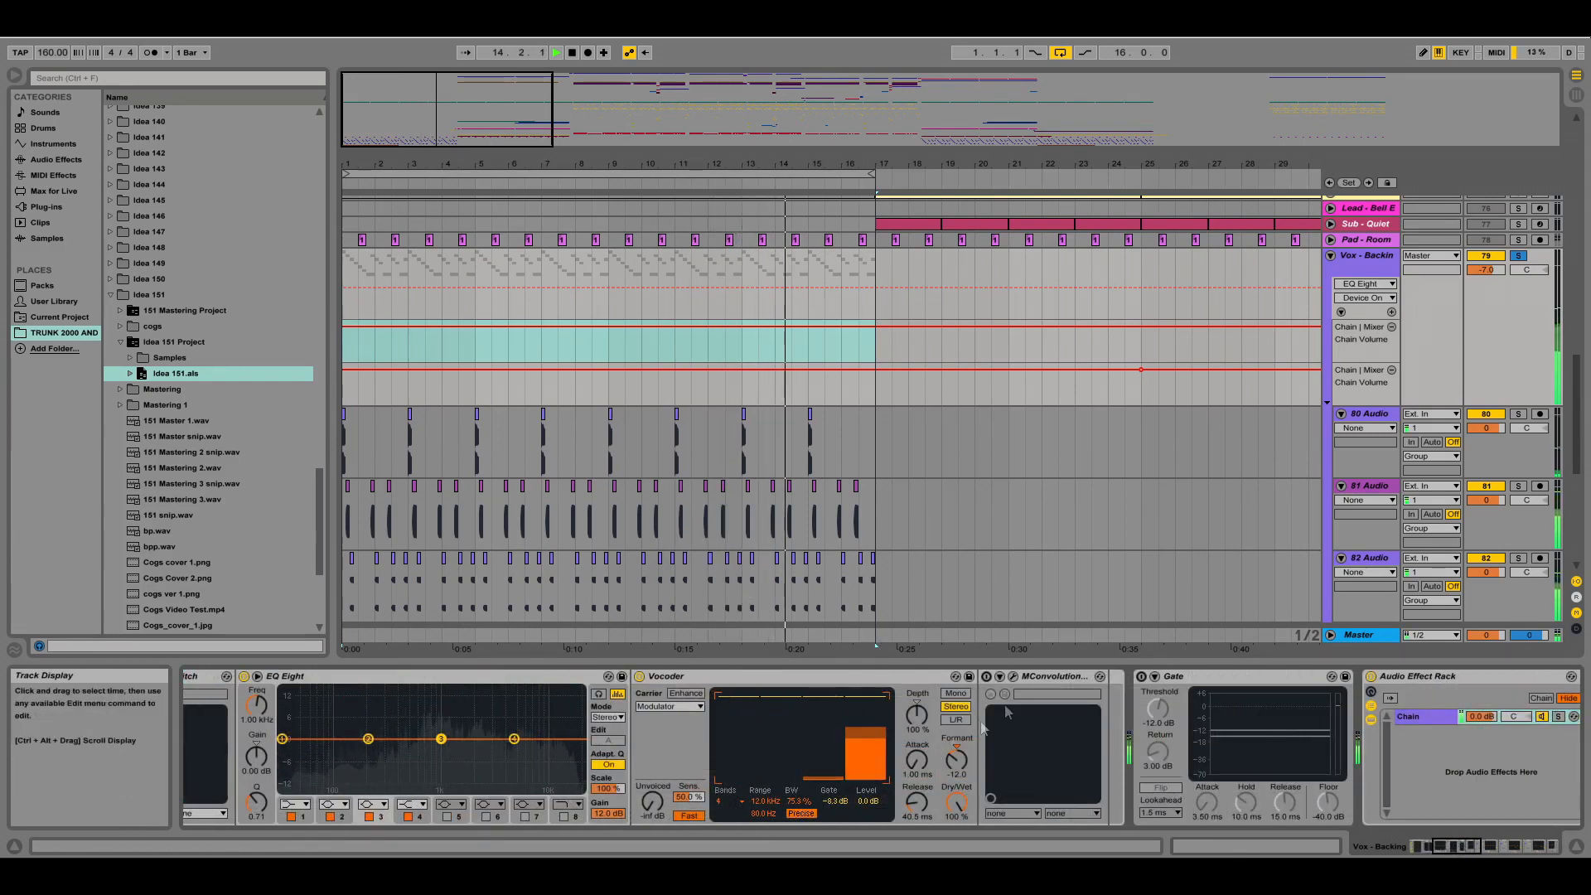
left_click(985, 676)
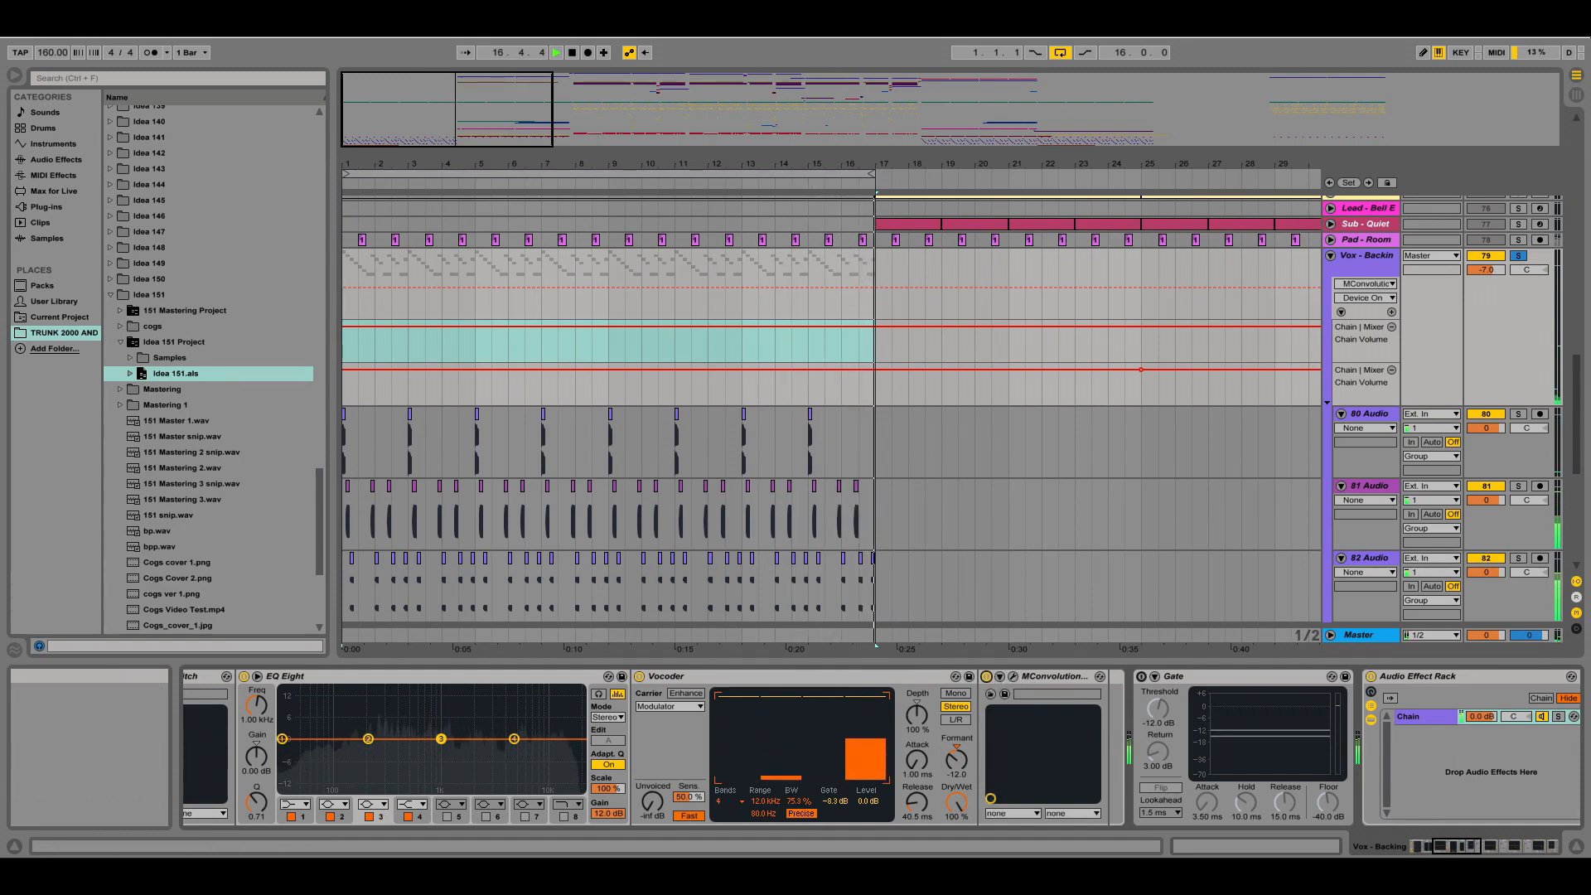
Examine the later Audio Effect Racks and EQ Eights on Vox - Backing, unsolo the group and view its audio tracks
left_click(1508, 846)
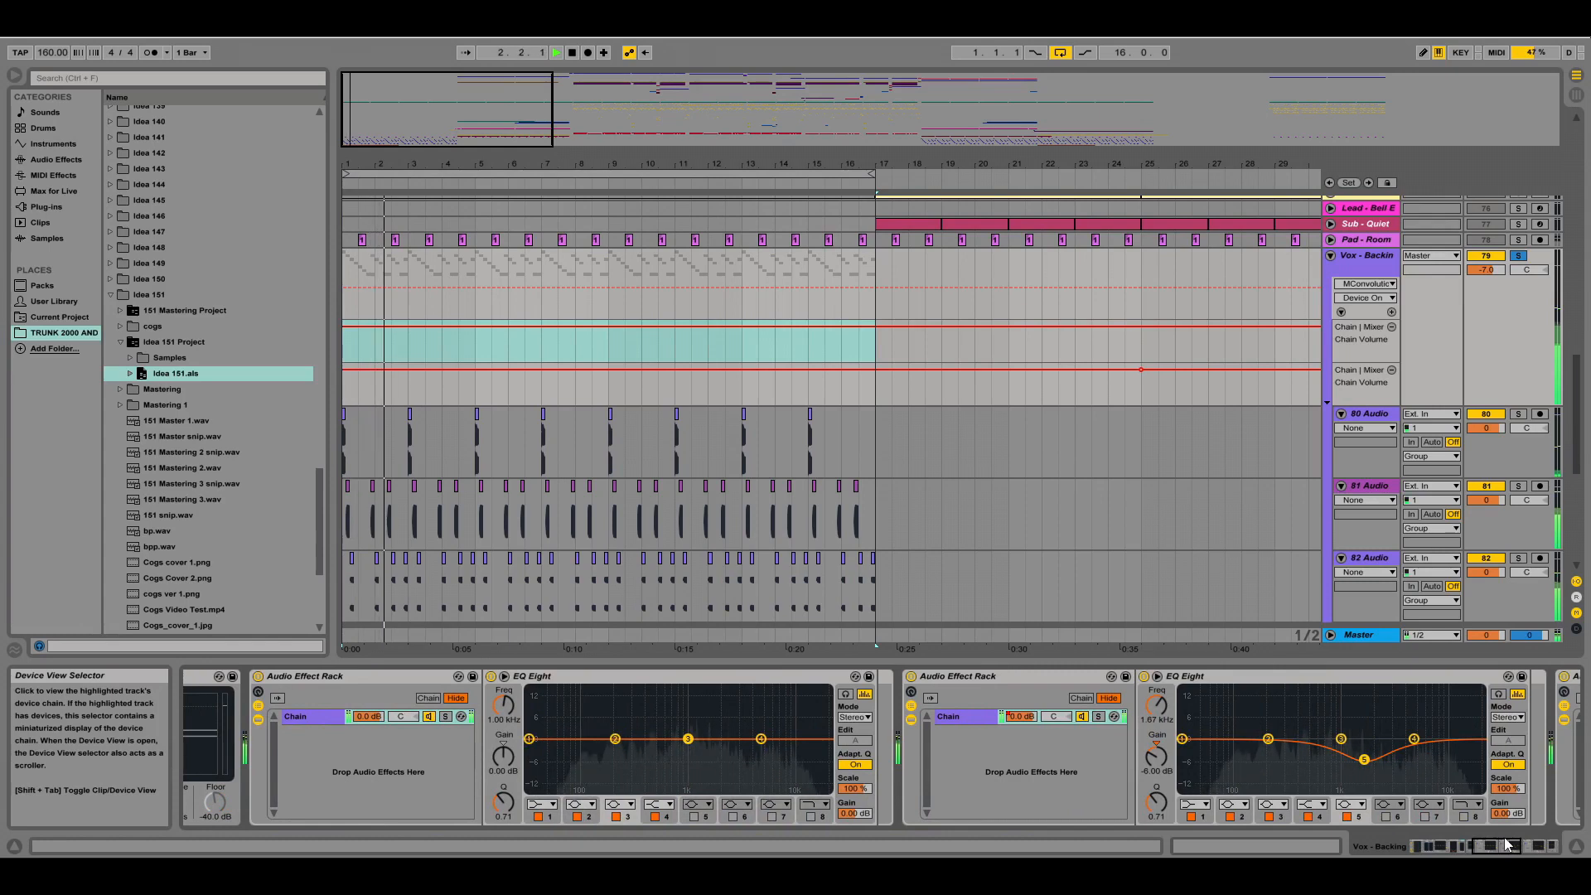
left_click(1427, 845)
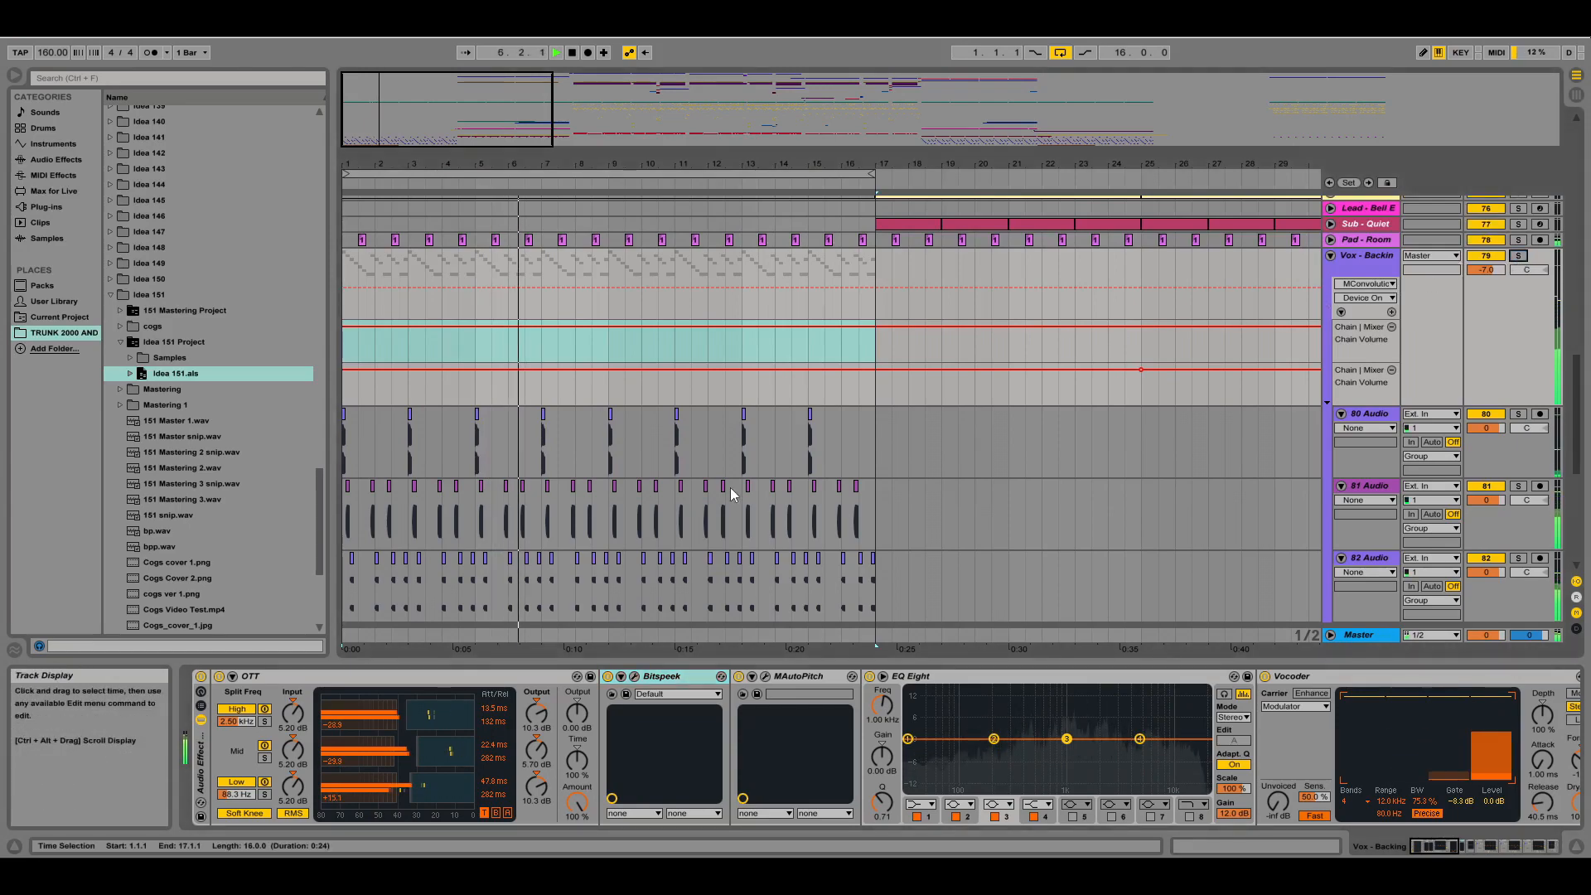
scroll(661, 464, "down", 2)
scroll(671, 439, "down", 3)
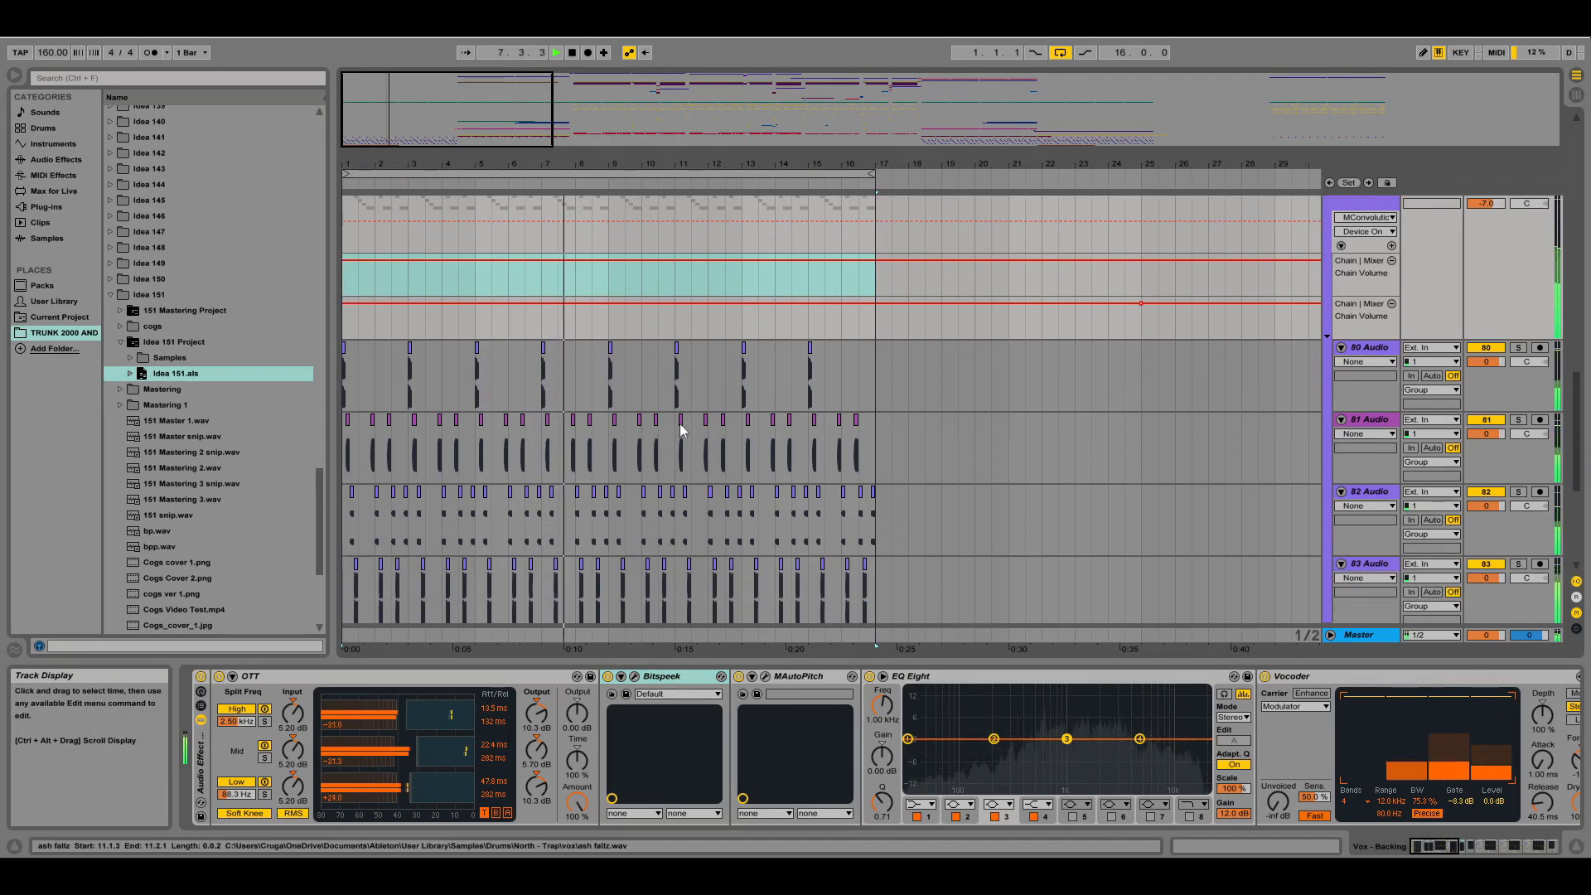
Fold the Vox - Backing group, select the Pad - Room track and stop playback
scroll(1102, 418, "up", 5)
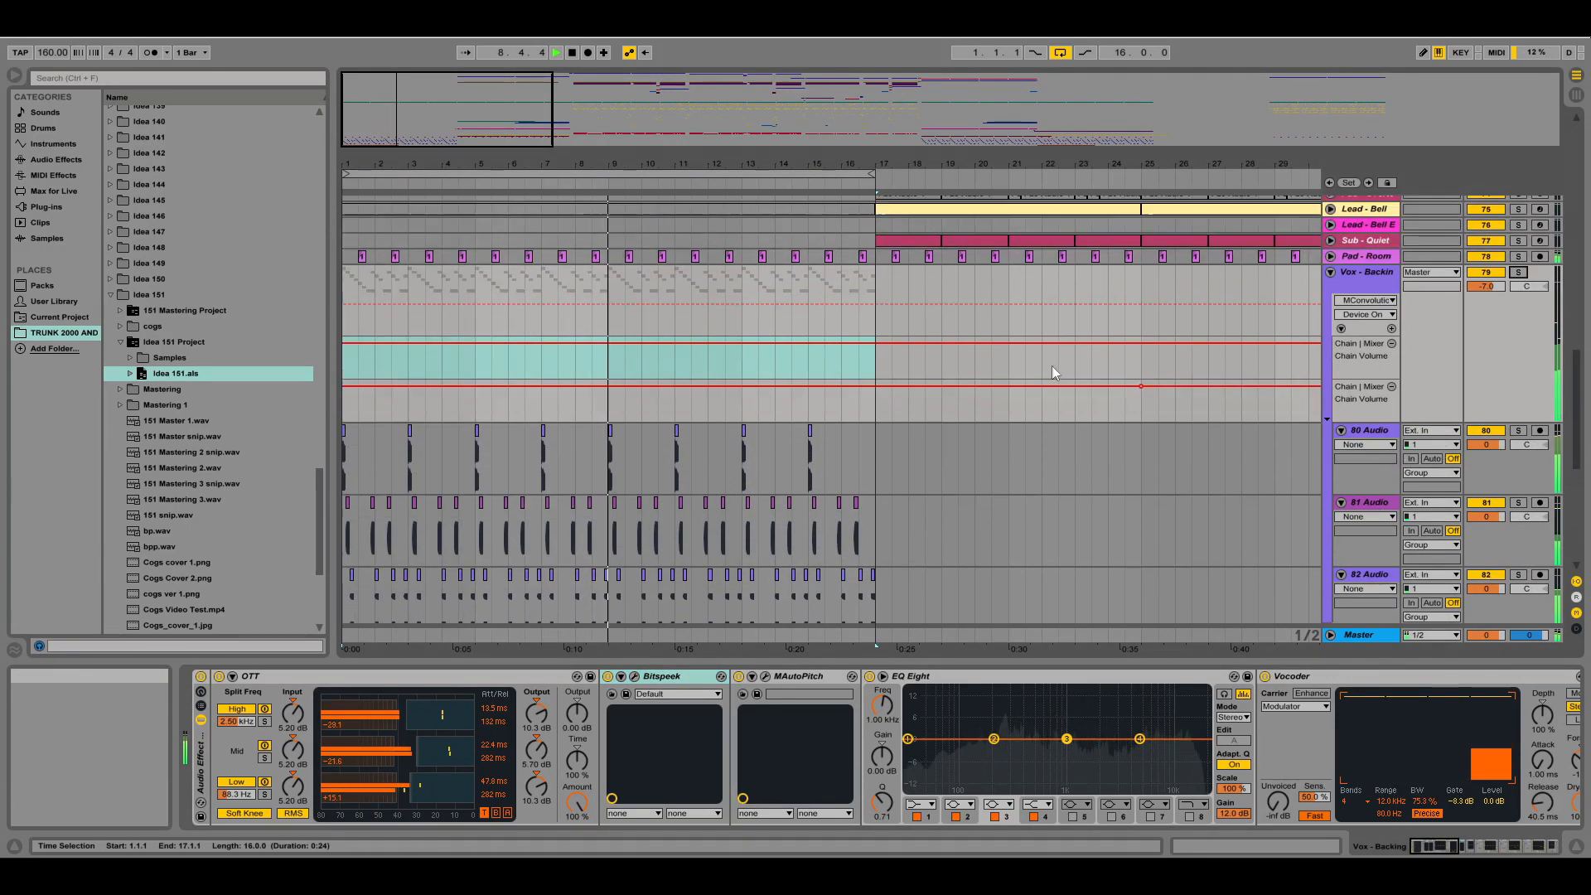
left_click(1330, 263)
left_click(1365, 339)
key("space")
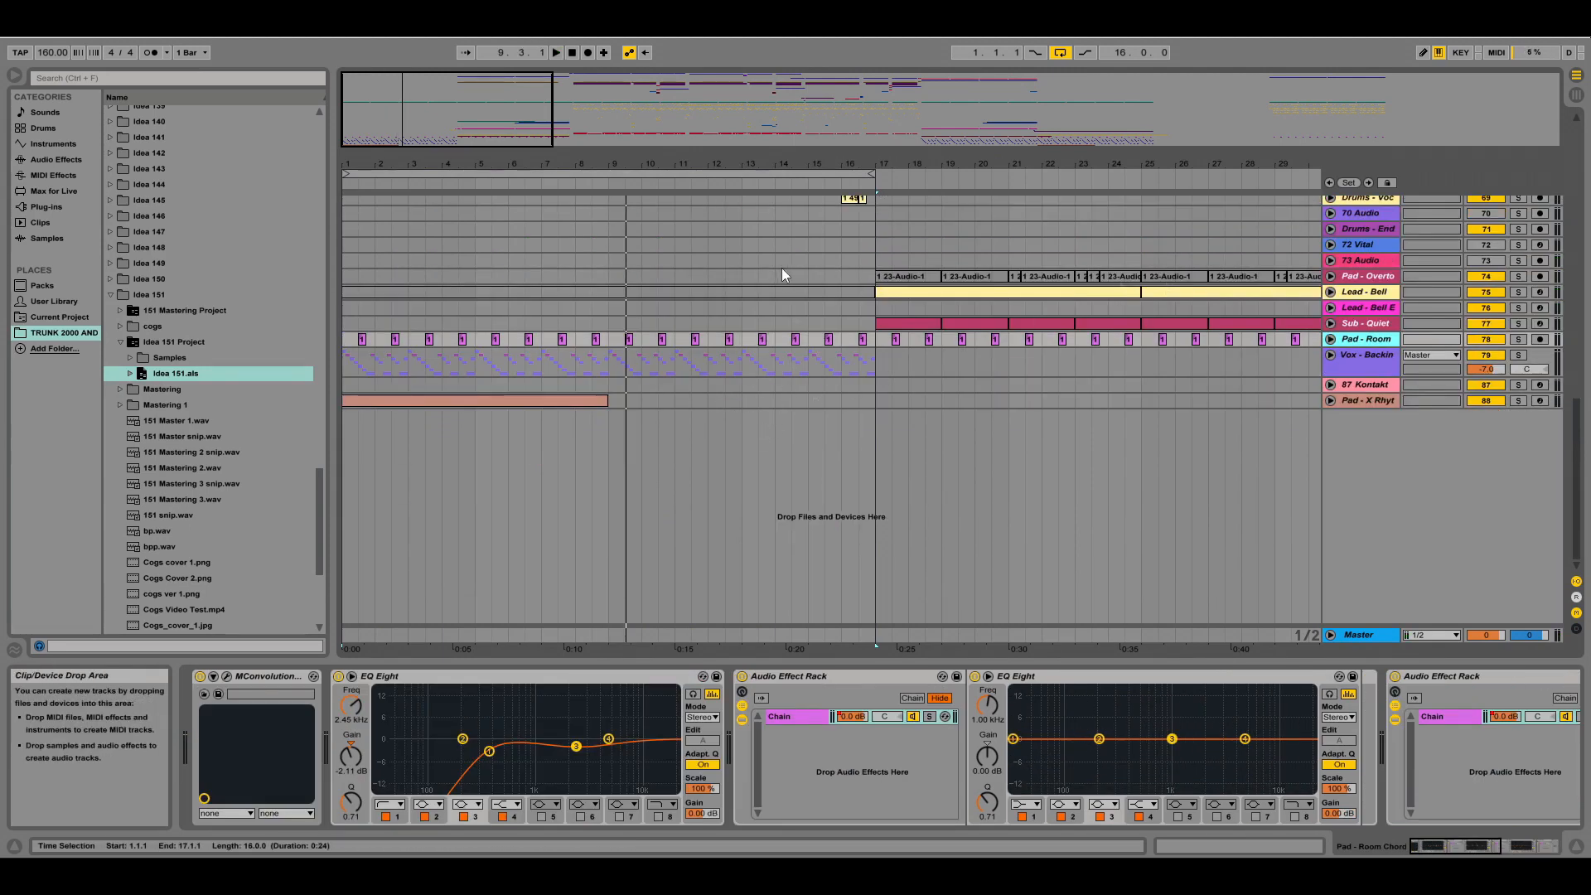
Unfold the Pad - Room track and examine the 29-Audio-1 clip on the 79 Audio track below it
left_click(1331, 339)
left_click_drag(430, 117, 435, 126)
left_click(517, 587)
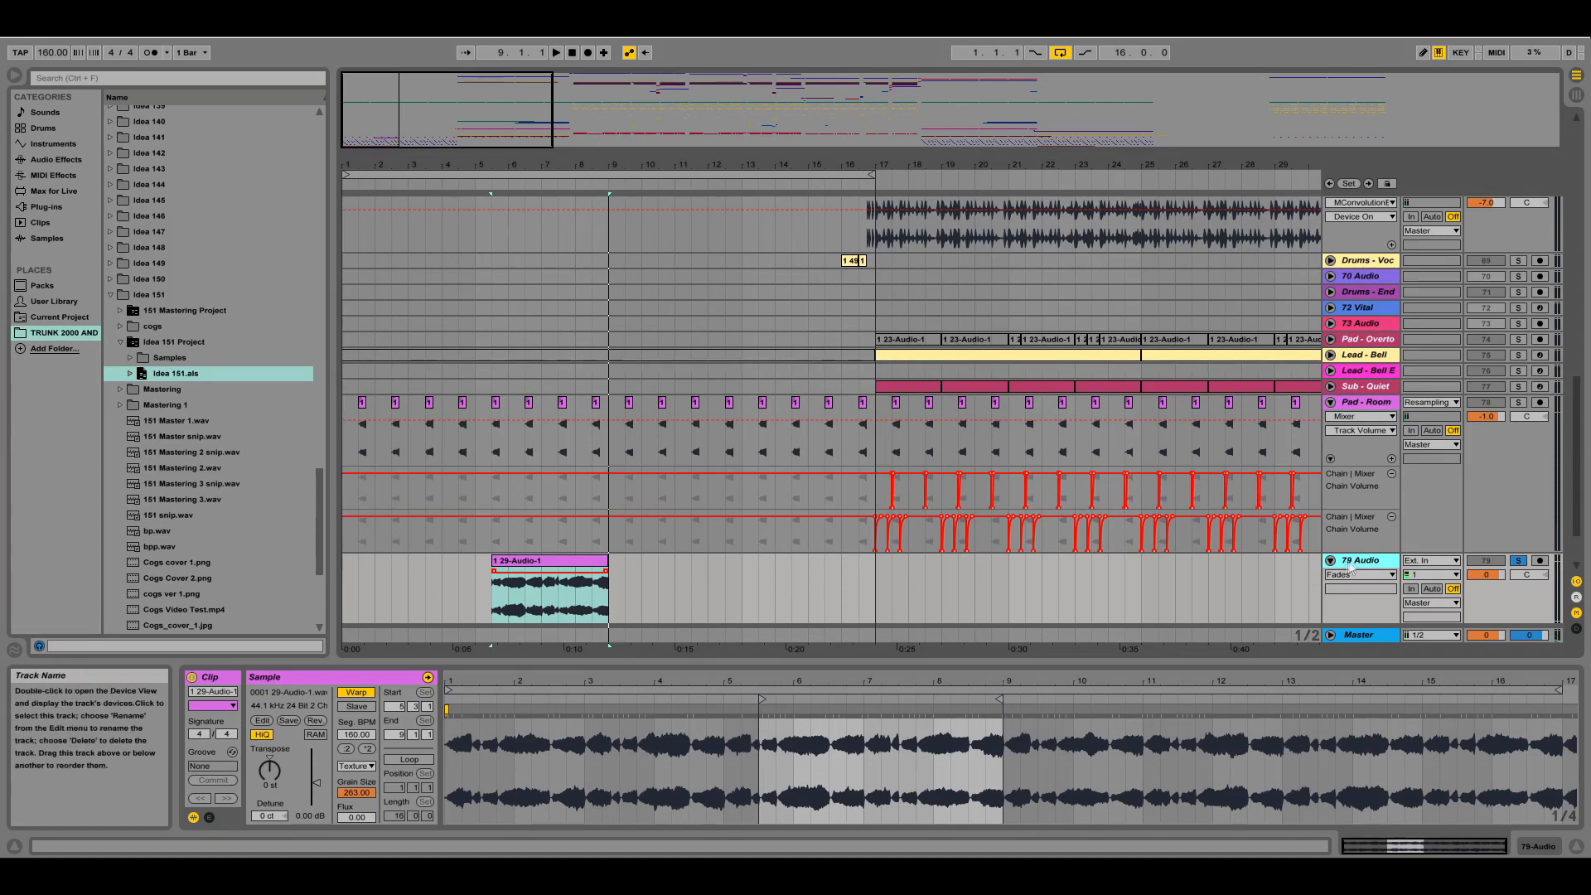
left_click(1362, 404)
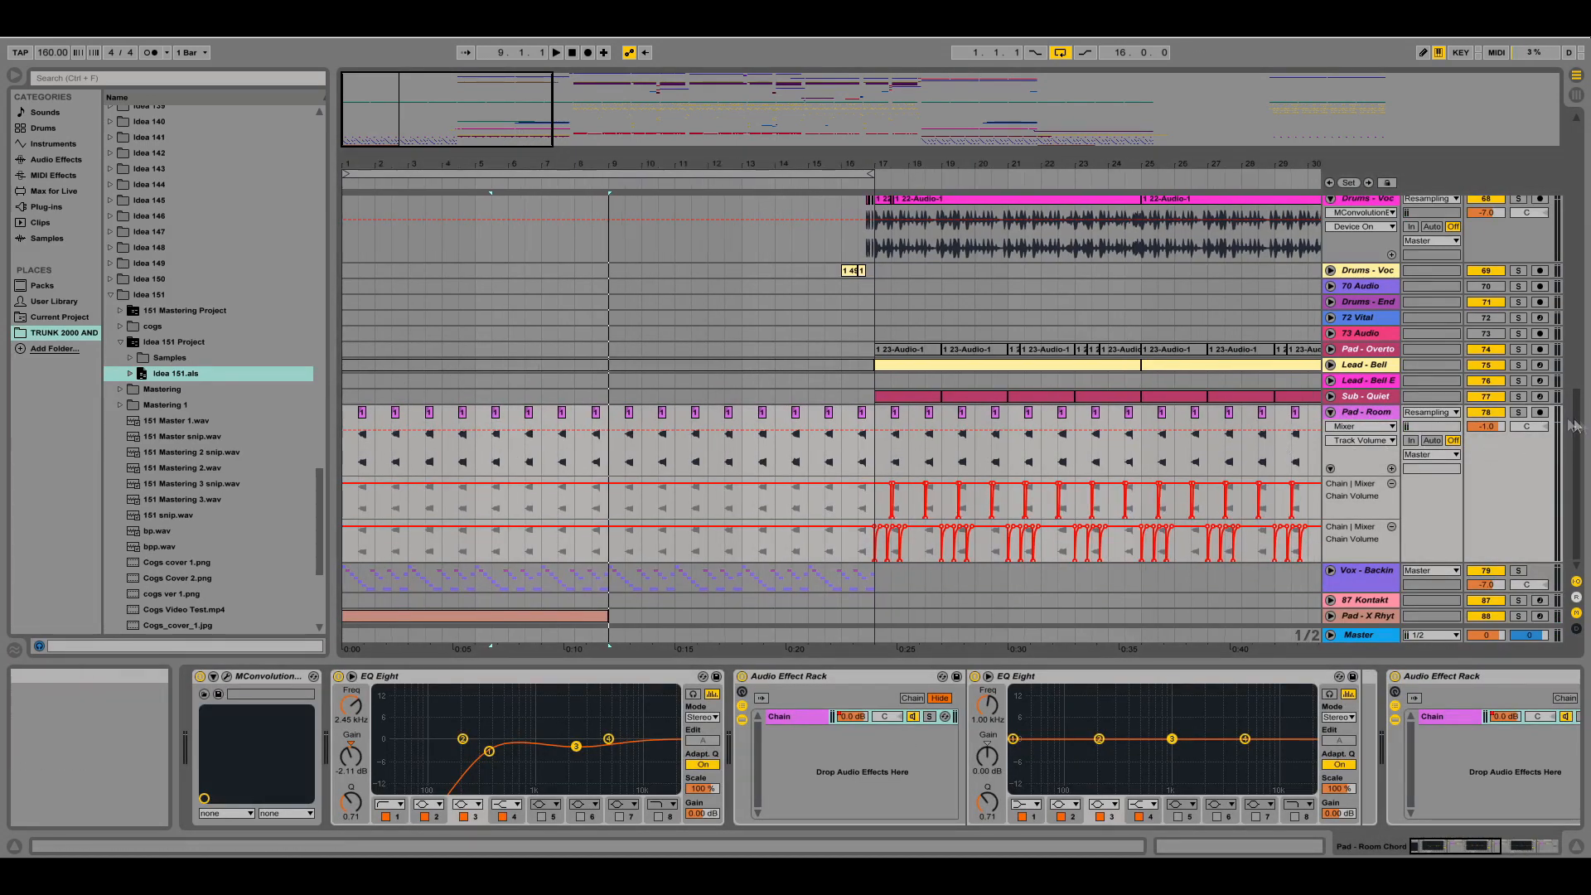
Solo Pad - Room, view the sample settings of its clip at 2.3.1 and play the track
left_click(1522, 415)
left_click(380, 411)
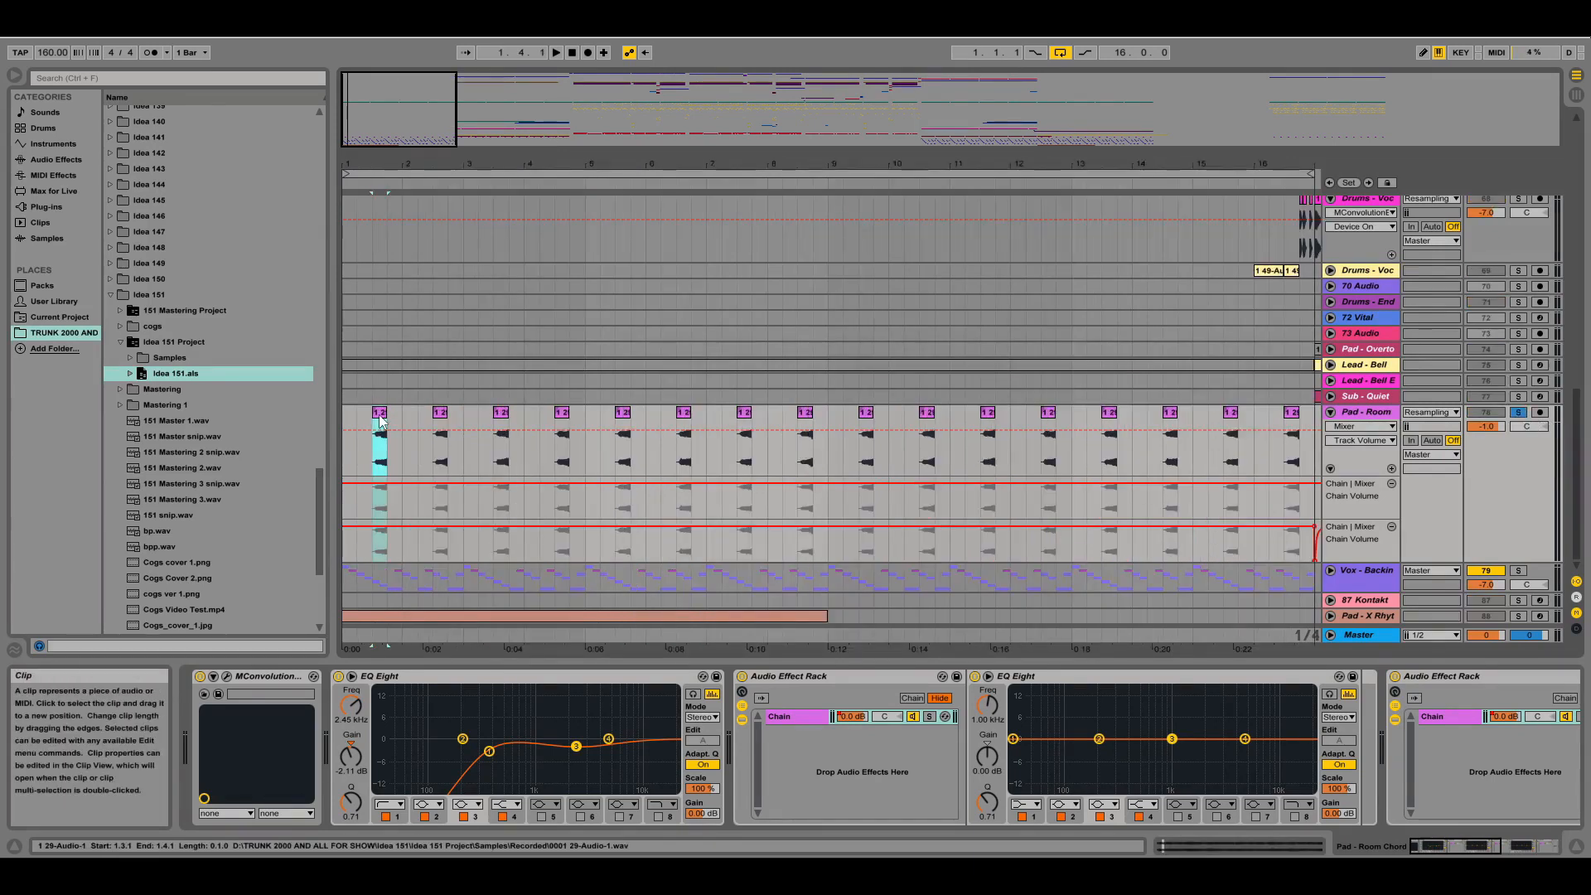
double_click(440, 412)
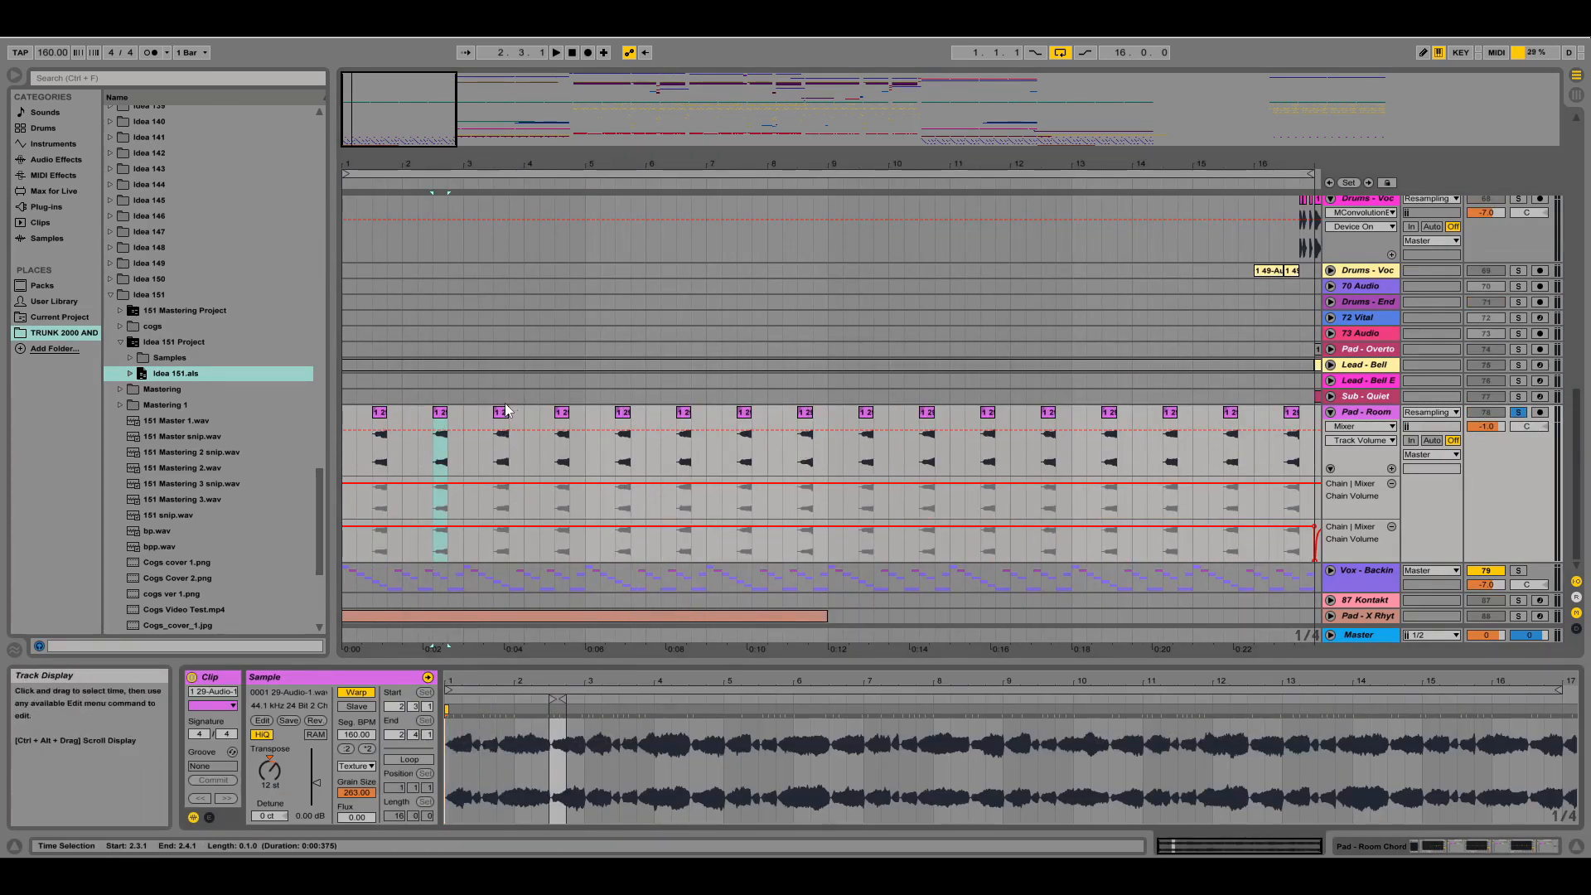
left_click(507, 409)
key("space")
Play the soloed Lead - Bell Melody track from 17.1.1 and view its notes and chain volume automation
left_click_drag(439, 165, 441, 136)
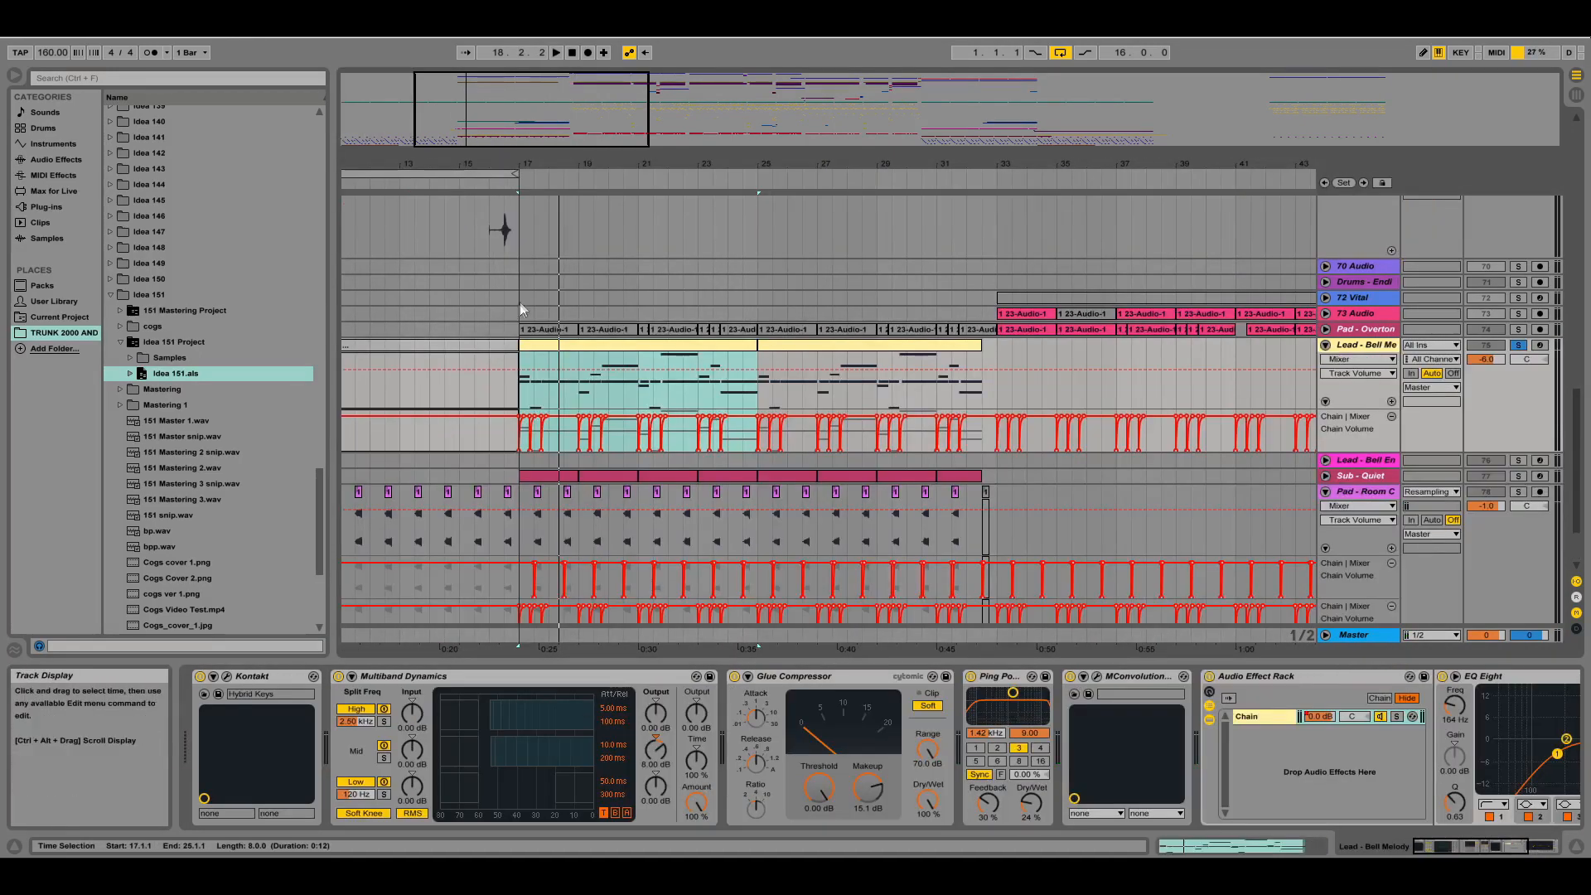
scroll(517, 312, "down", 2)
left_click_drag(527, 86, 515, 110)
scroll(779, 400, "down", 1)
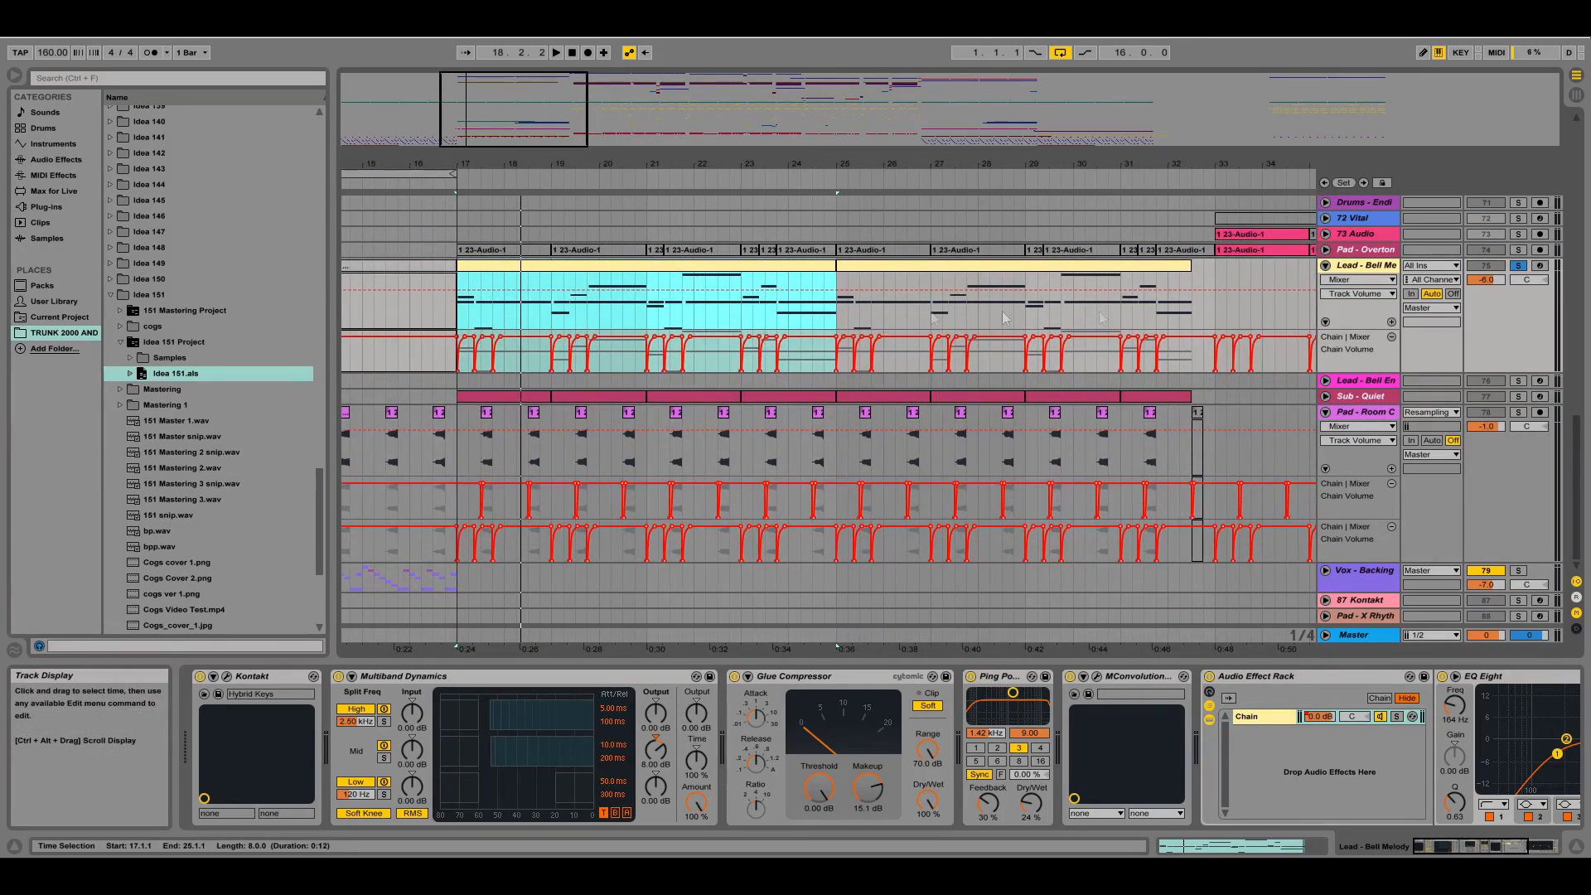
key("space")
left_click(1355, 266)
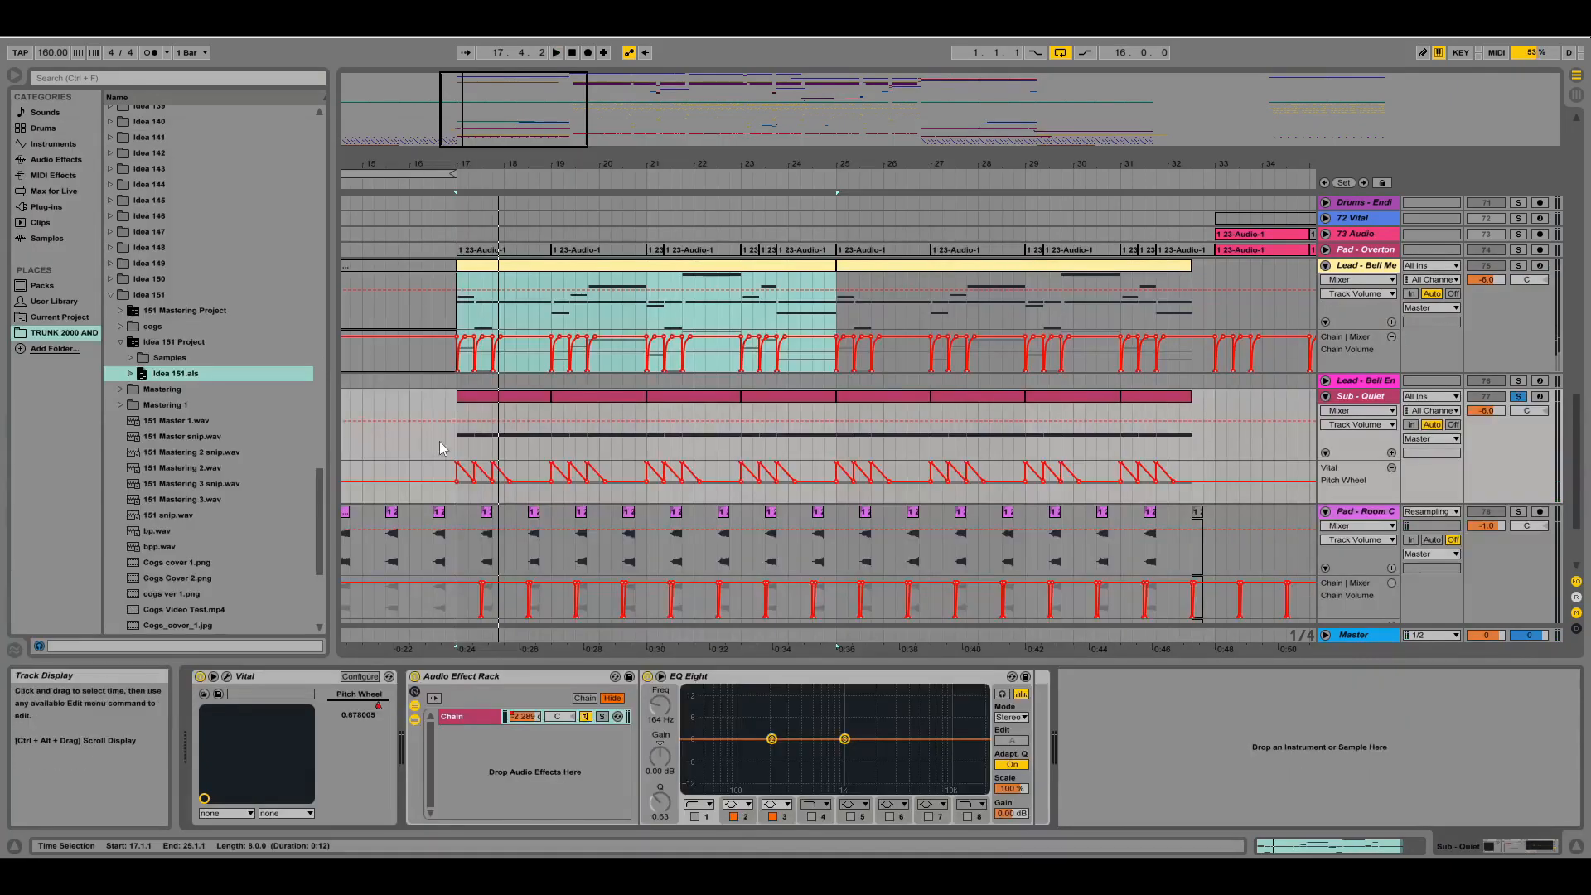
Play the soloed Sub - Quiet track from 17.1.1 and view its Vital pitch wheel automation
scroll(447, 358, "down", 2)
left_click_drag(477, 97, 491, 77)
scroll(488, 462, "down", 2)
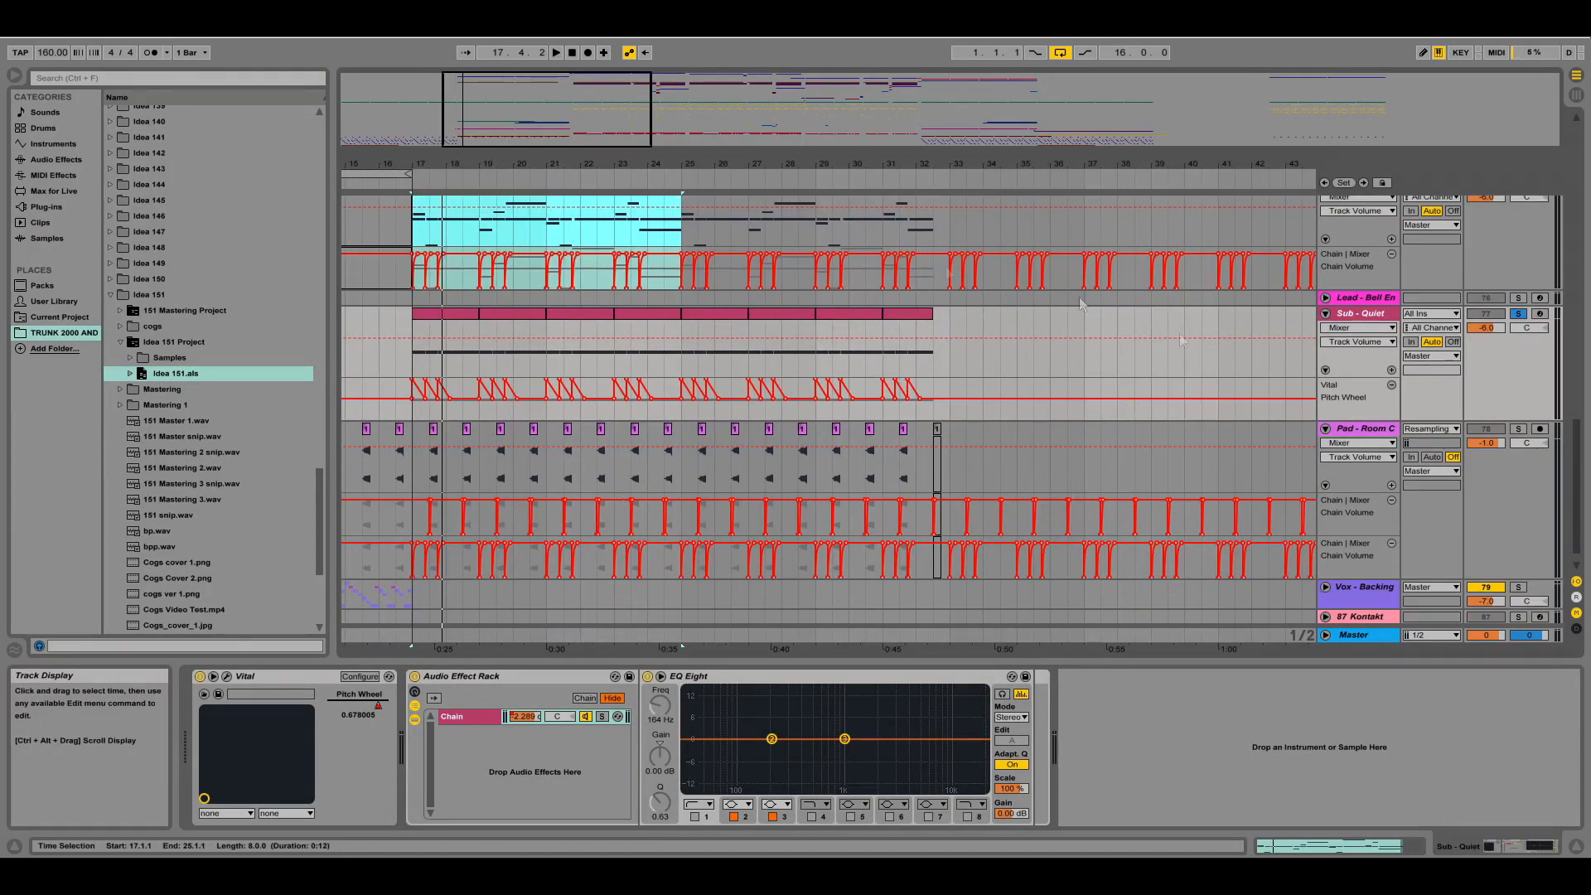
key("space")
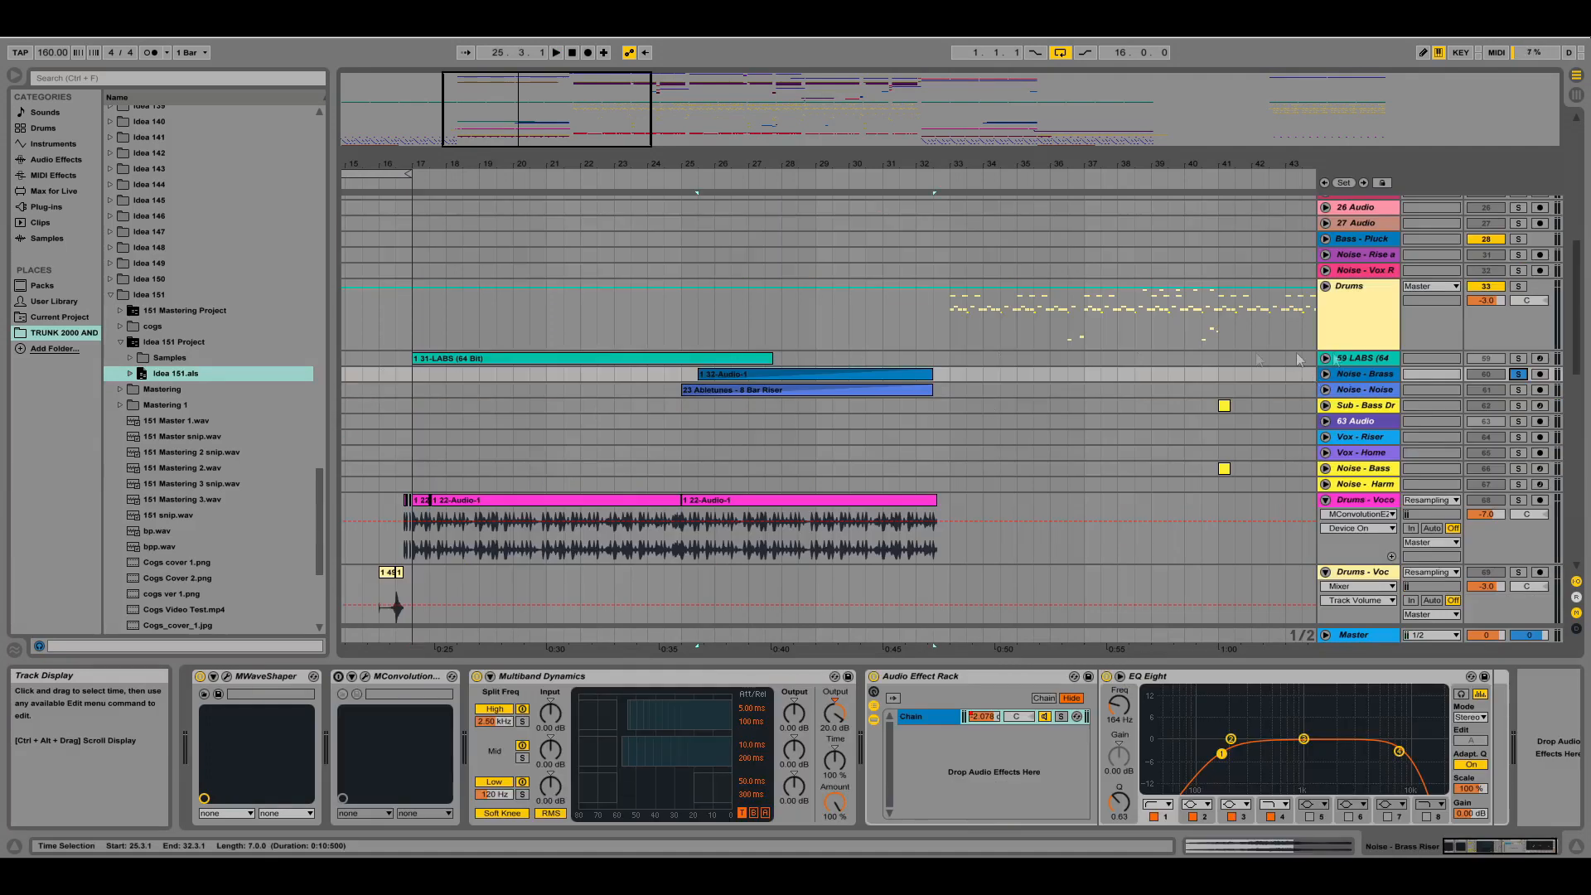
Unfold the soloed Noise - Brass Riser track and play its clip from bar 29
left_click(1325, 373)
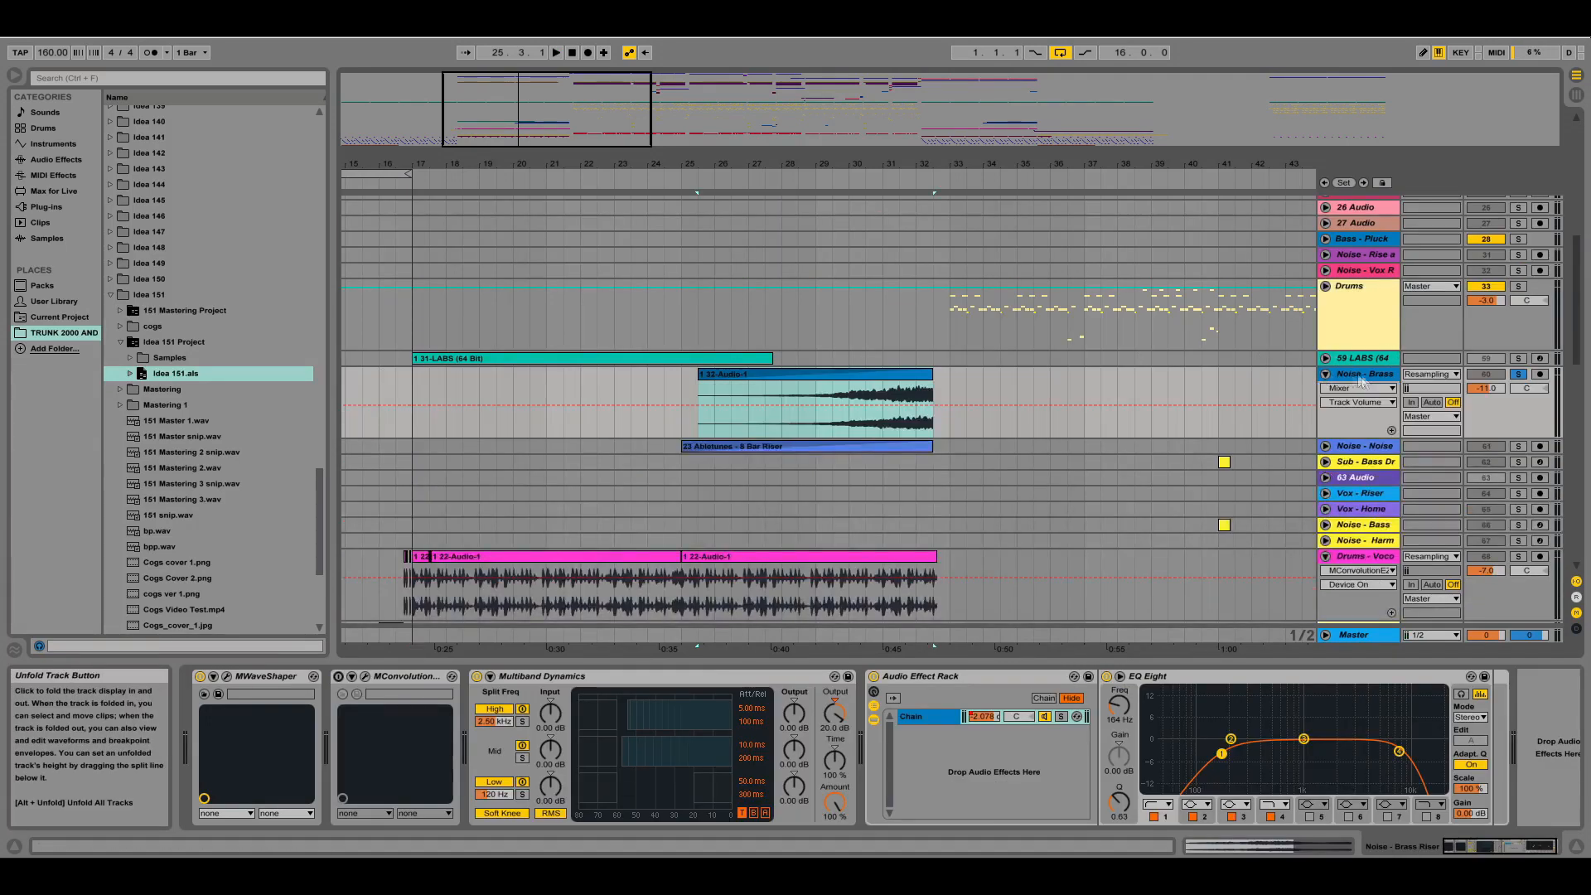
left_click_drag(556, 105, 595, 137)
scroll(675, 385, "down", 3)
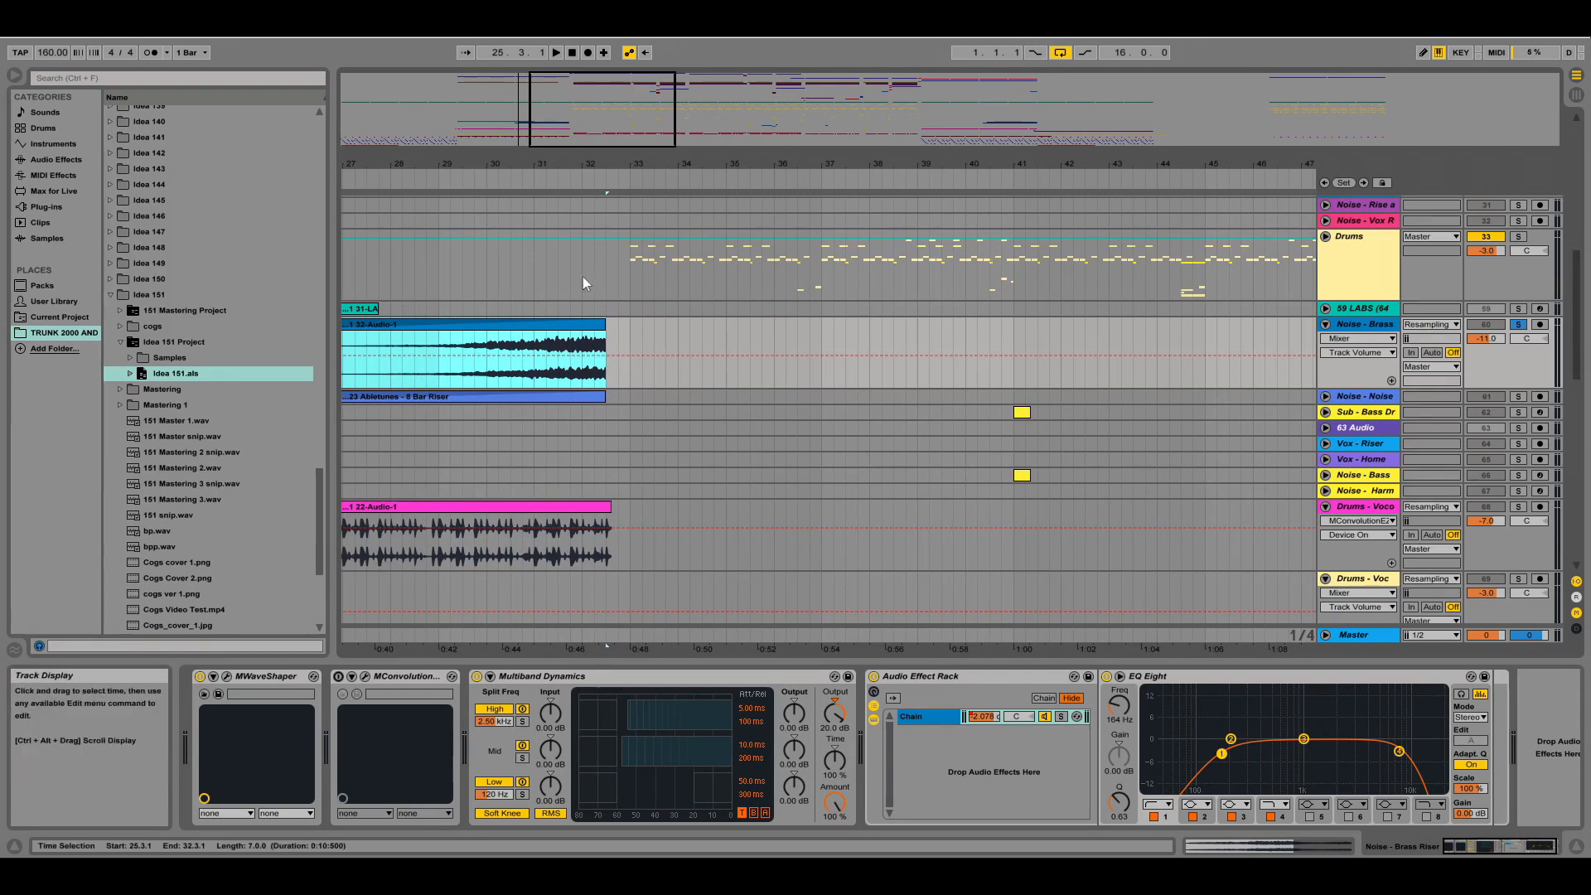
left_click_drag(643, 110, 607, 95)
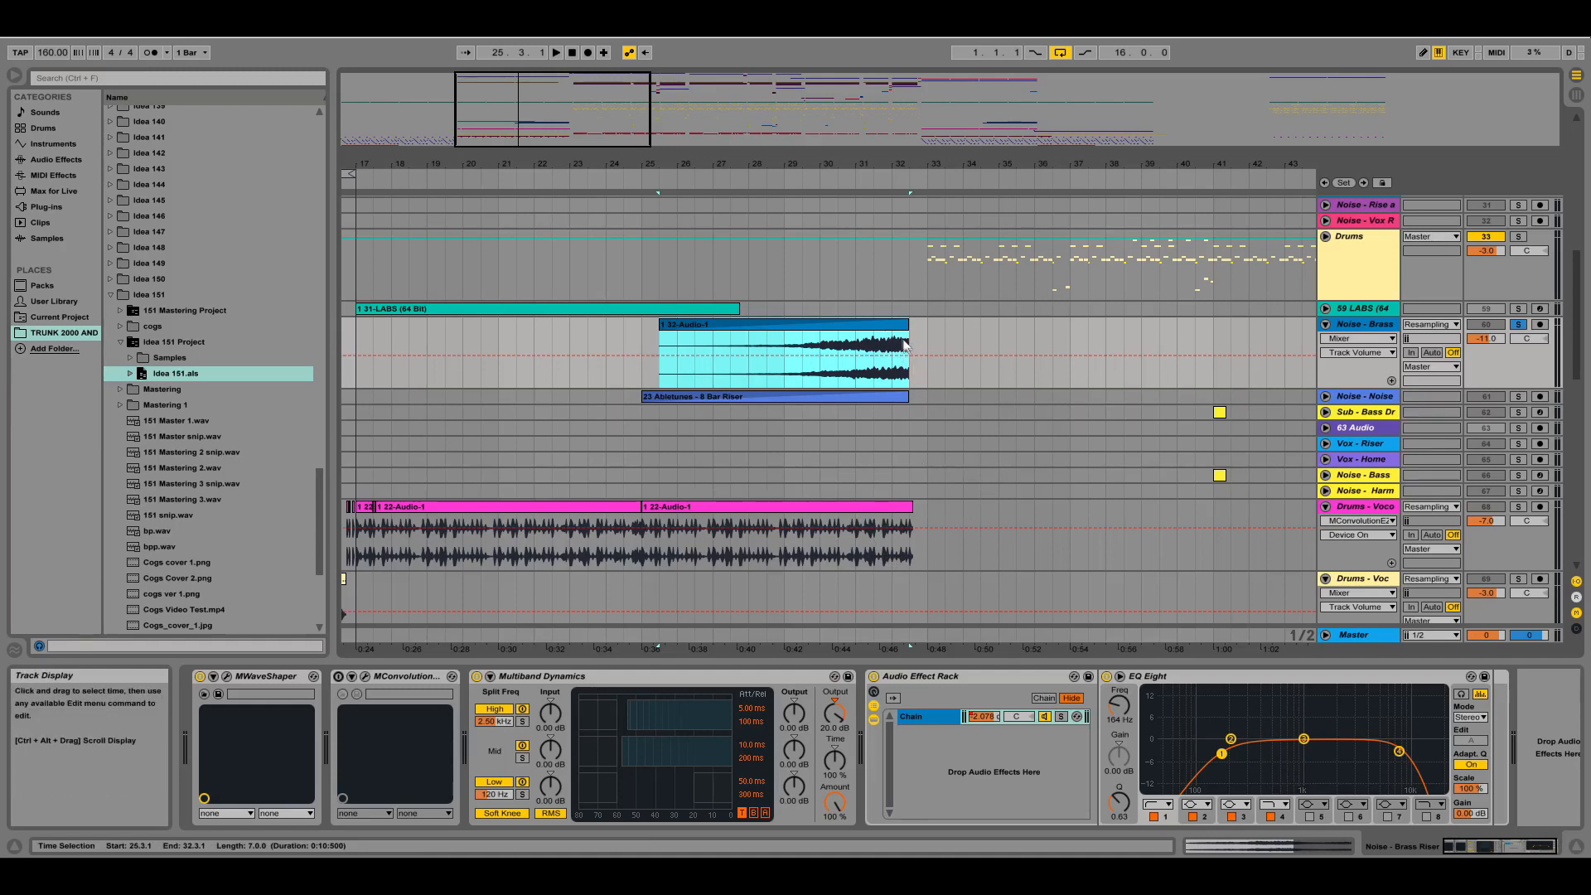
left_click(787, 343)
key("space")
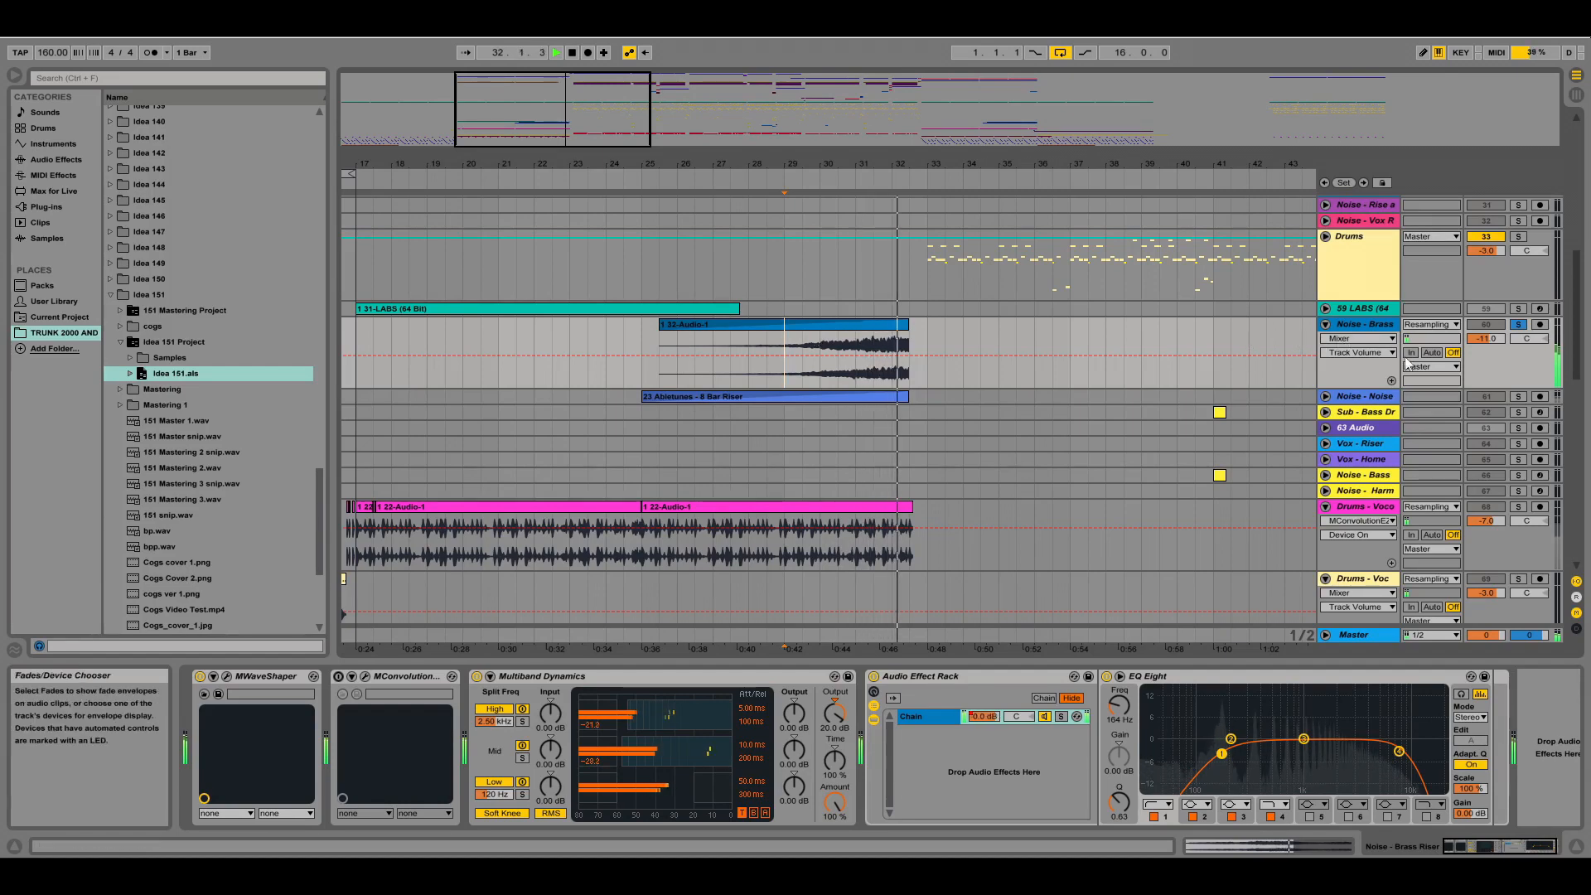
Unfold and solo the Noise - Noise track and play the last part of its 8 Bar Riser clip
left_click(1325, 397)
left_click(1517, 396)
key("space")
left_click(880, 417)
key("space")
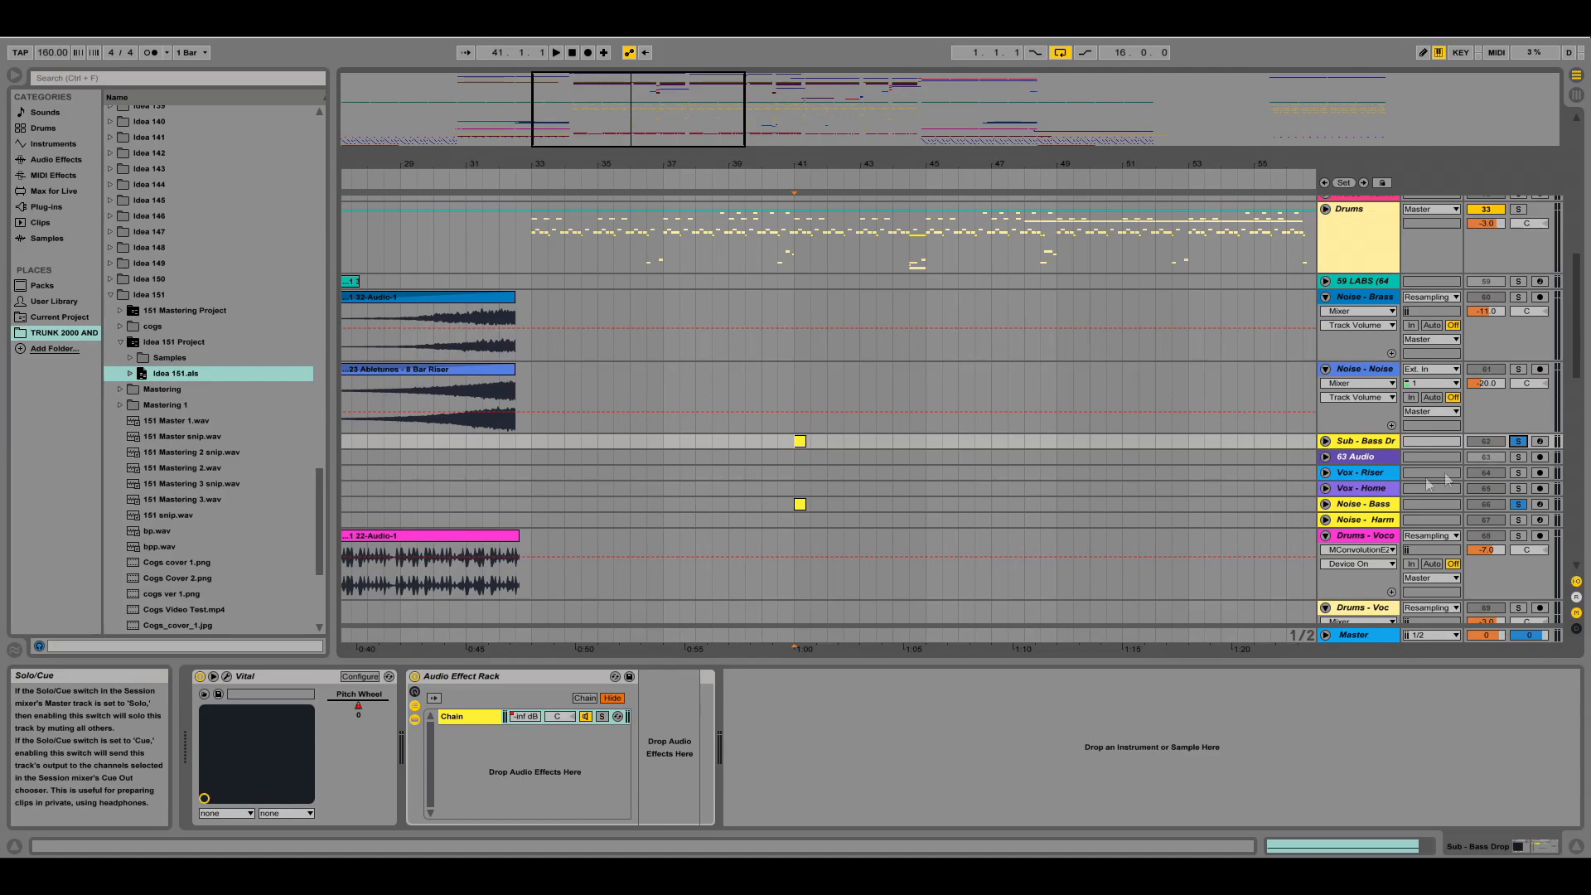
Play the soloed Sub - Bass Drop and Noise - Bass Drop tracks from bar 41 and examine the Noise - Bass Drop devices
key("space")
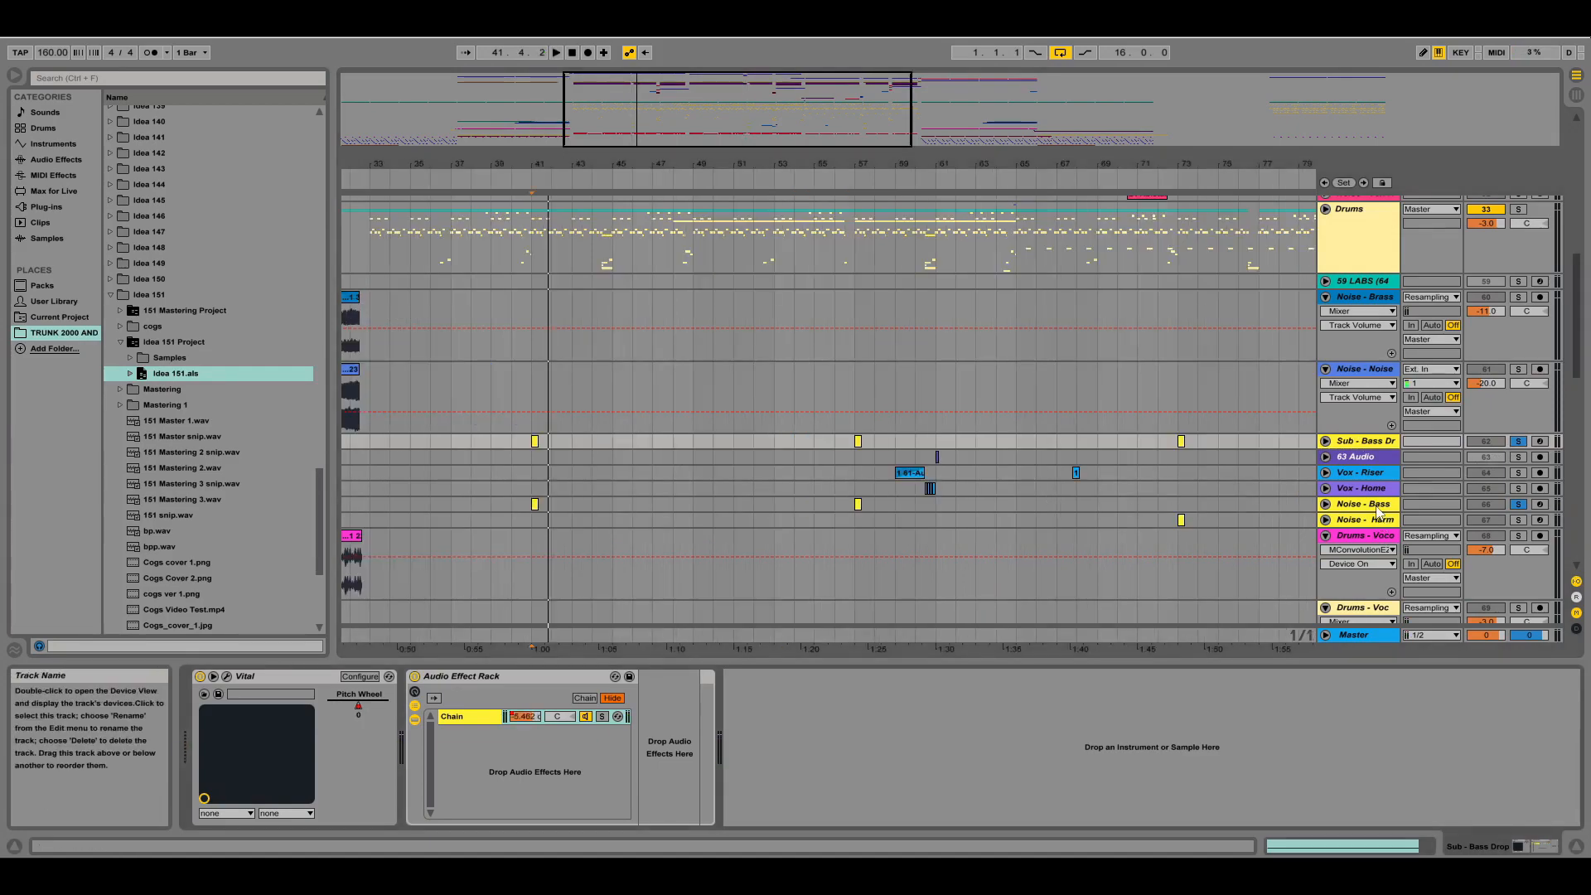
left_click(1378, 506)
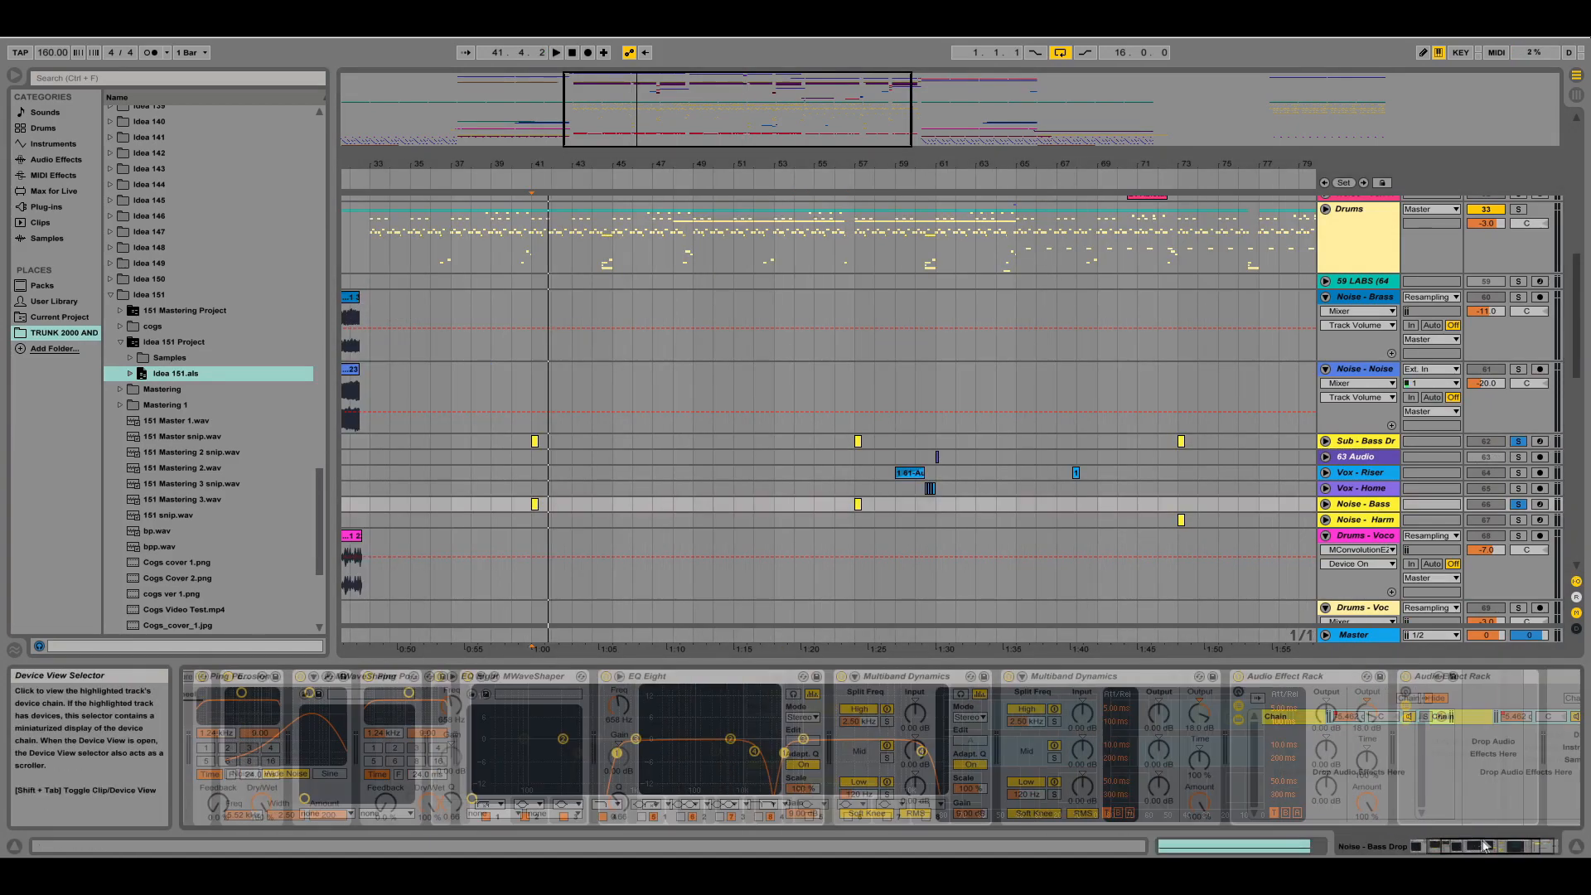
left_click_drag(1483, 824, 1418, 787)
Play the soloed Vox - Riser, add Vox - Home to the solo and play both from just before bar 60
scroll(1144, 464, "down", 2)
left_click_drag(662, 104, 723, 236)
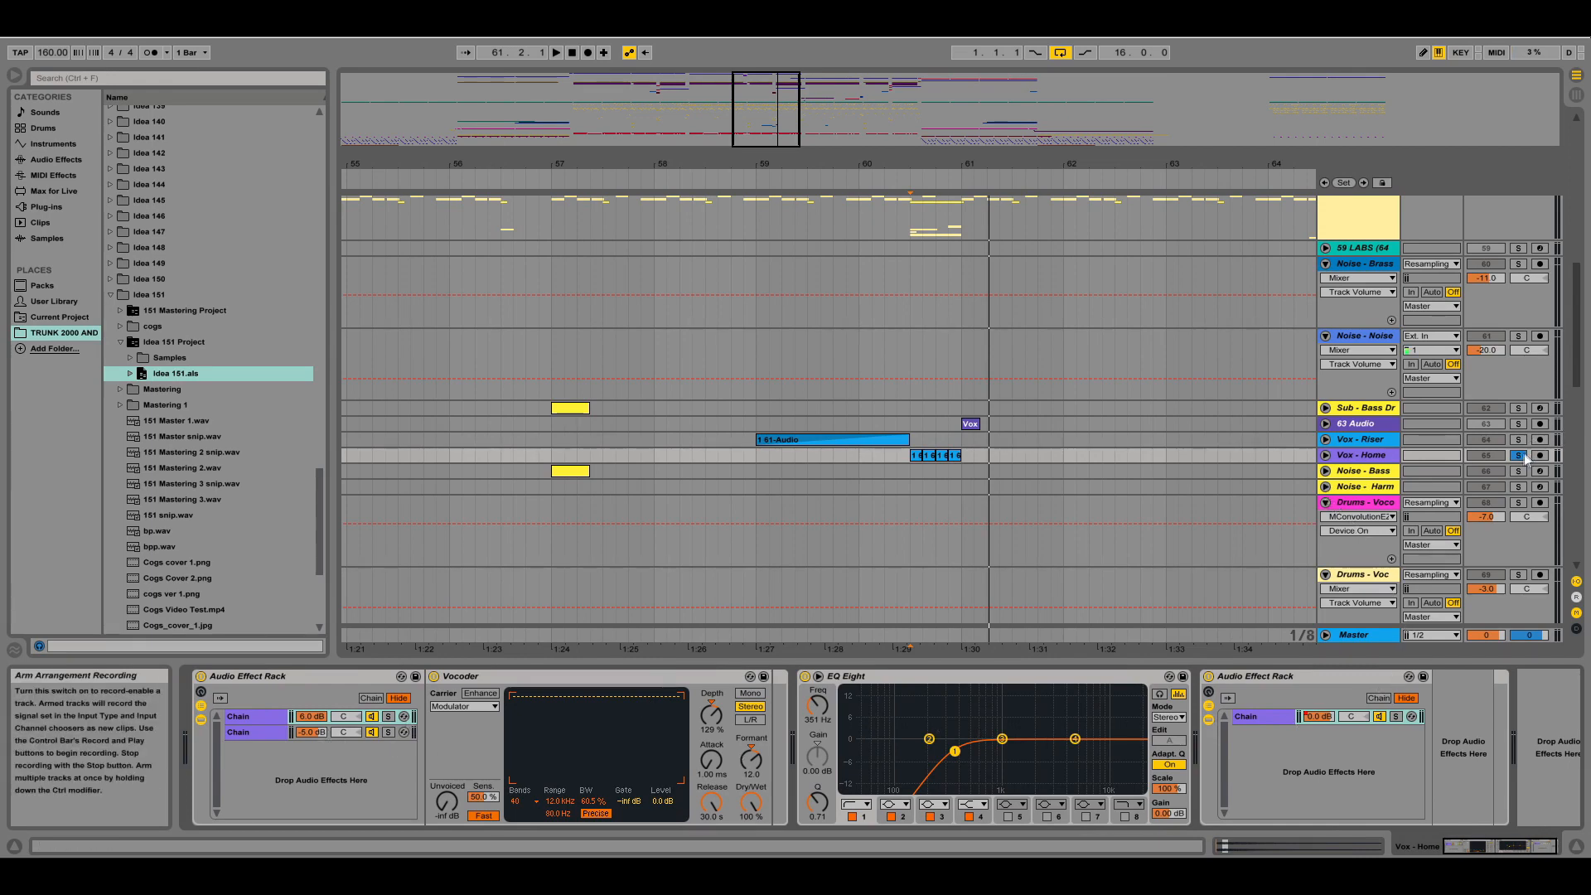
key("space")
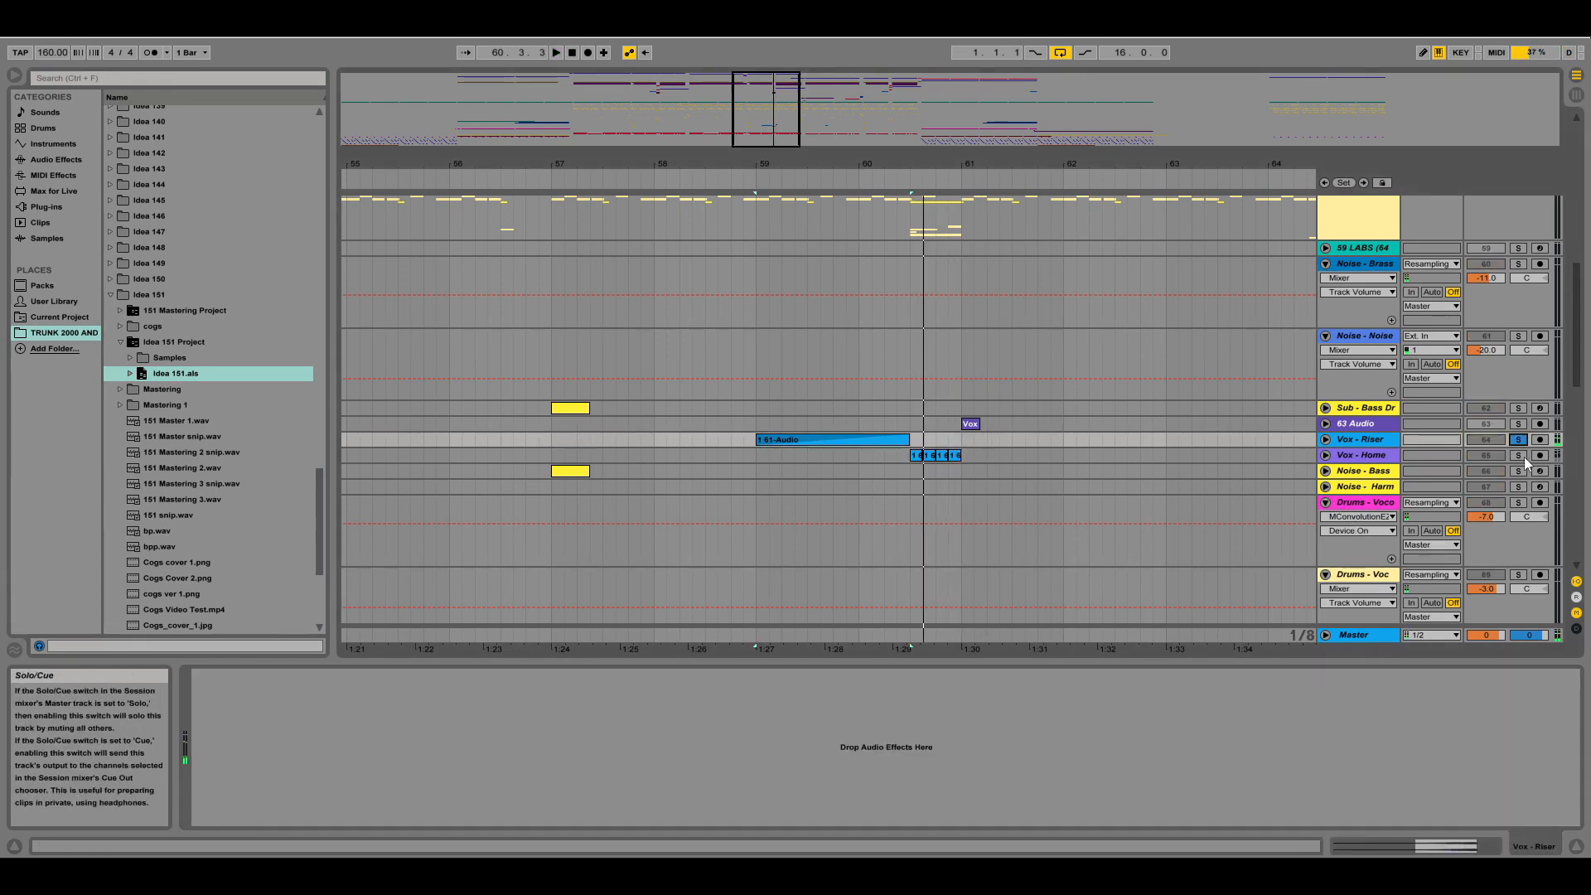
left_click(1520, 456, "ctrl")
left_click(859, 420)
key("space")
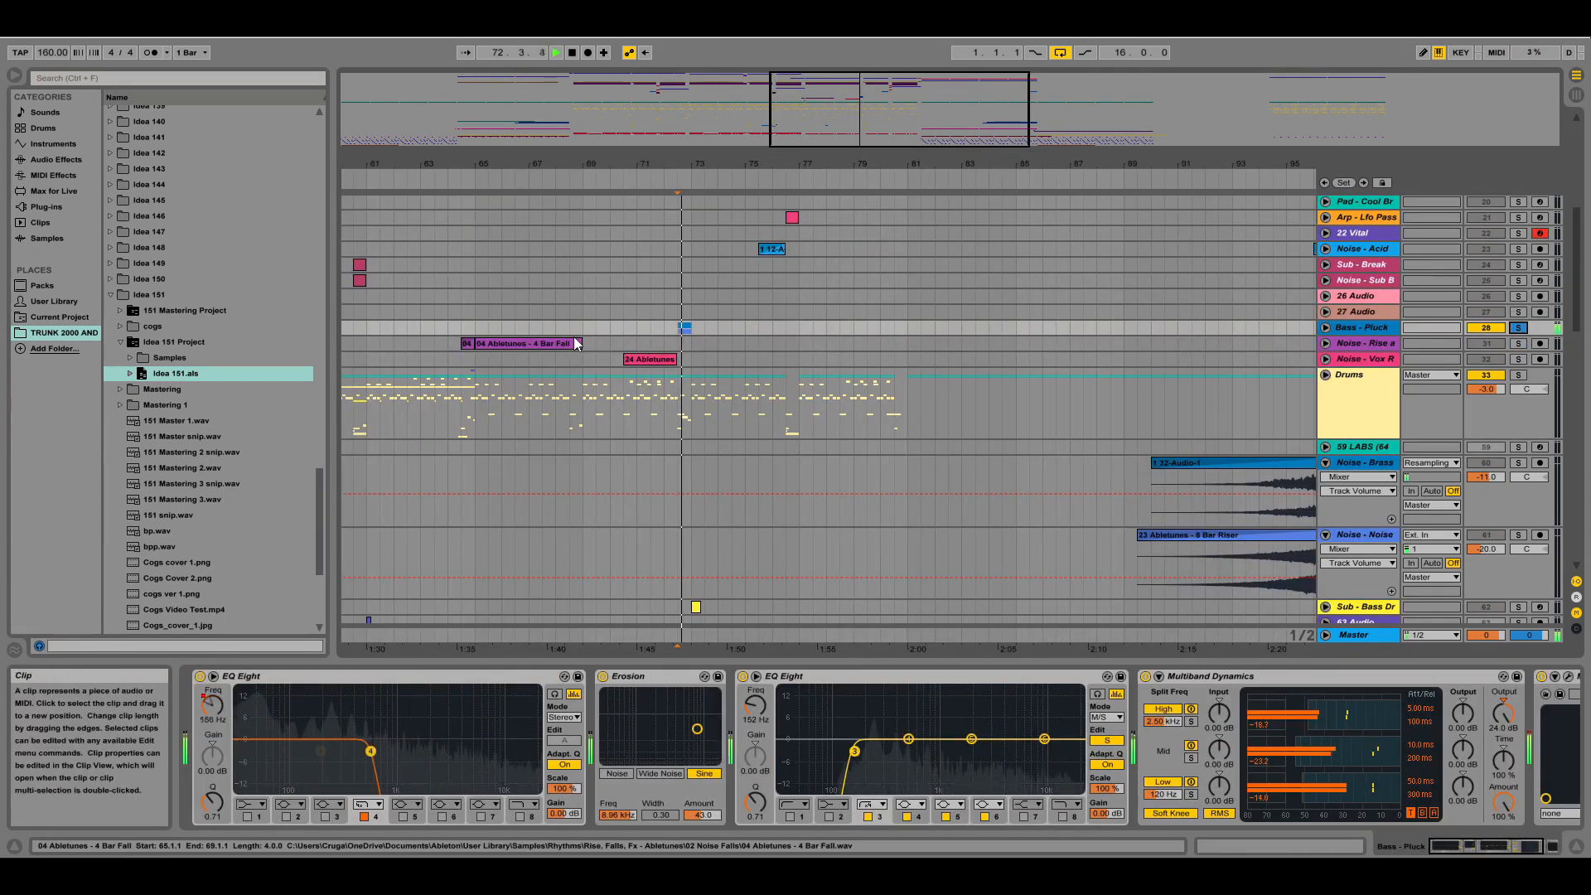
Unfold the soloed Bass - Pluck group and examine the EQ Eight frequency automation on its 29 Vital track
scroll(574, 325, "down", 3)
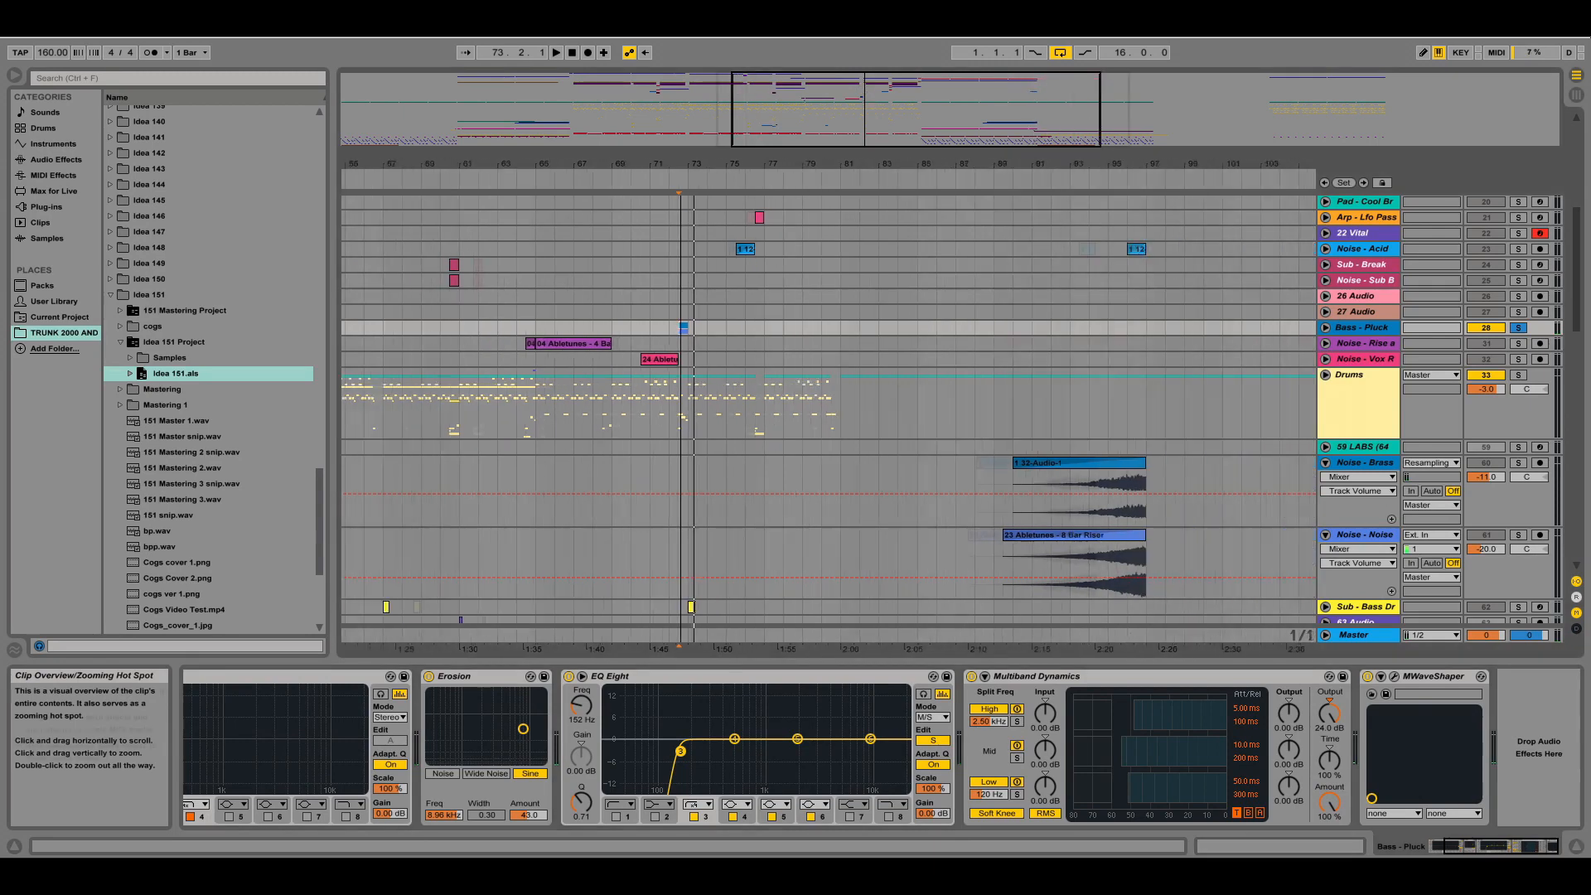
scroll(573, 324, "up", 8)
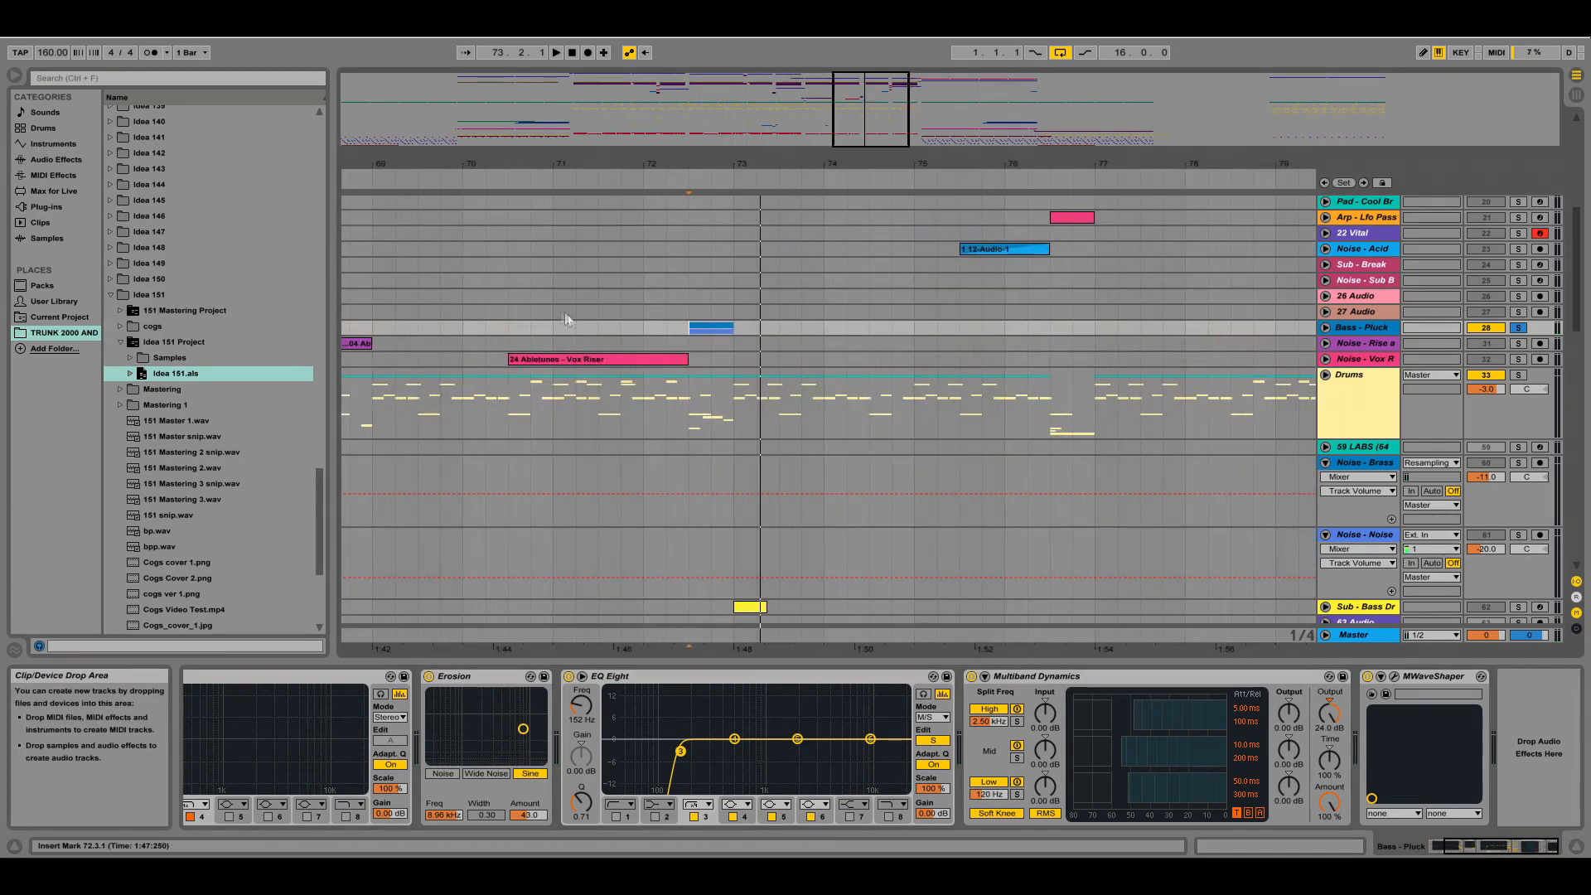
left_click(1326, 328)
scroll(1321, 331, "down", 1)
left_click_drag(913, 108, 864, 199)
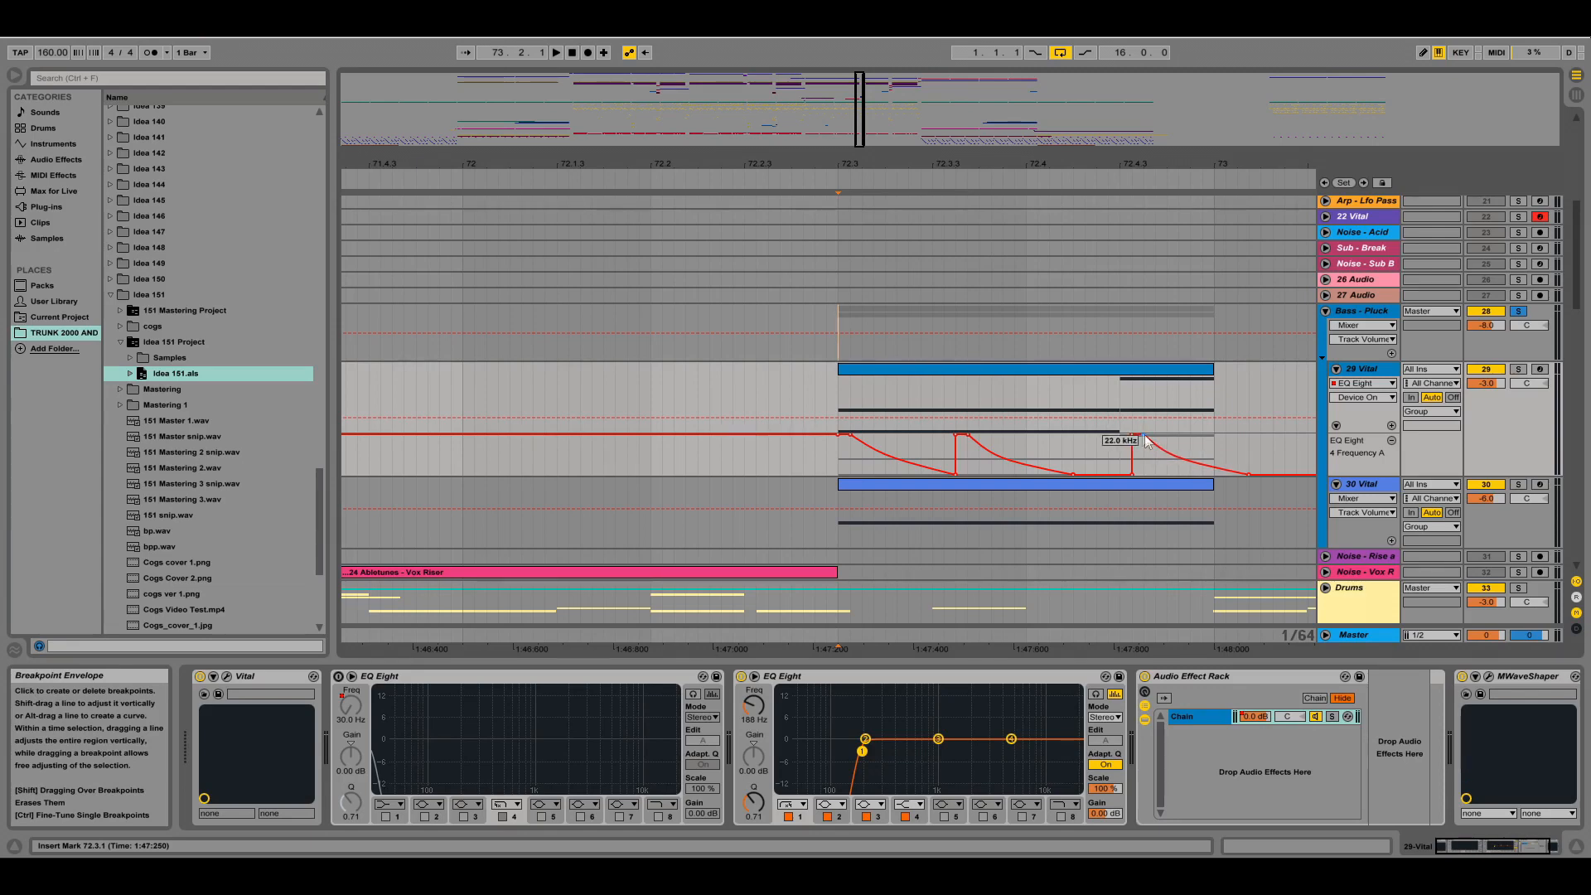
Play the soloed Bass - Pluck group repeatedly from 72.3.1 to hear the filter automation
key("space")
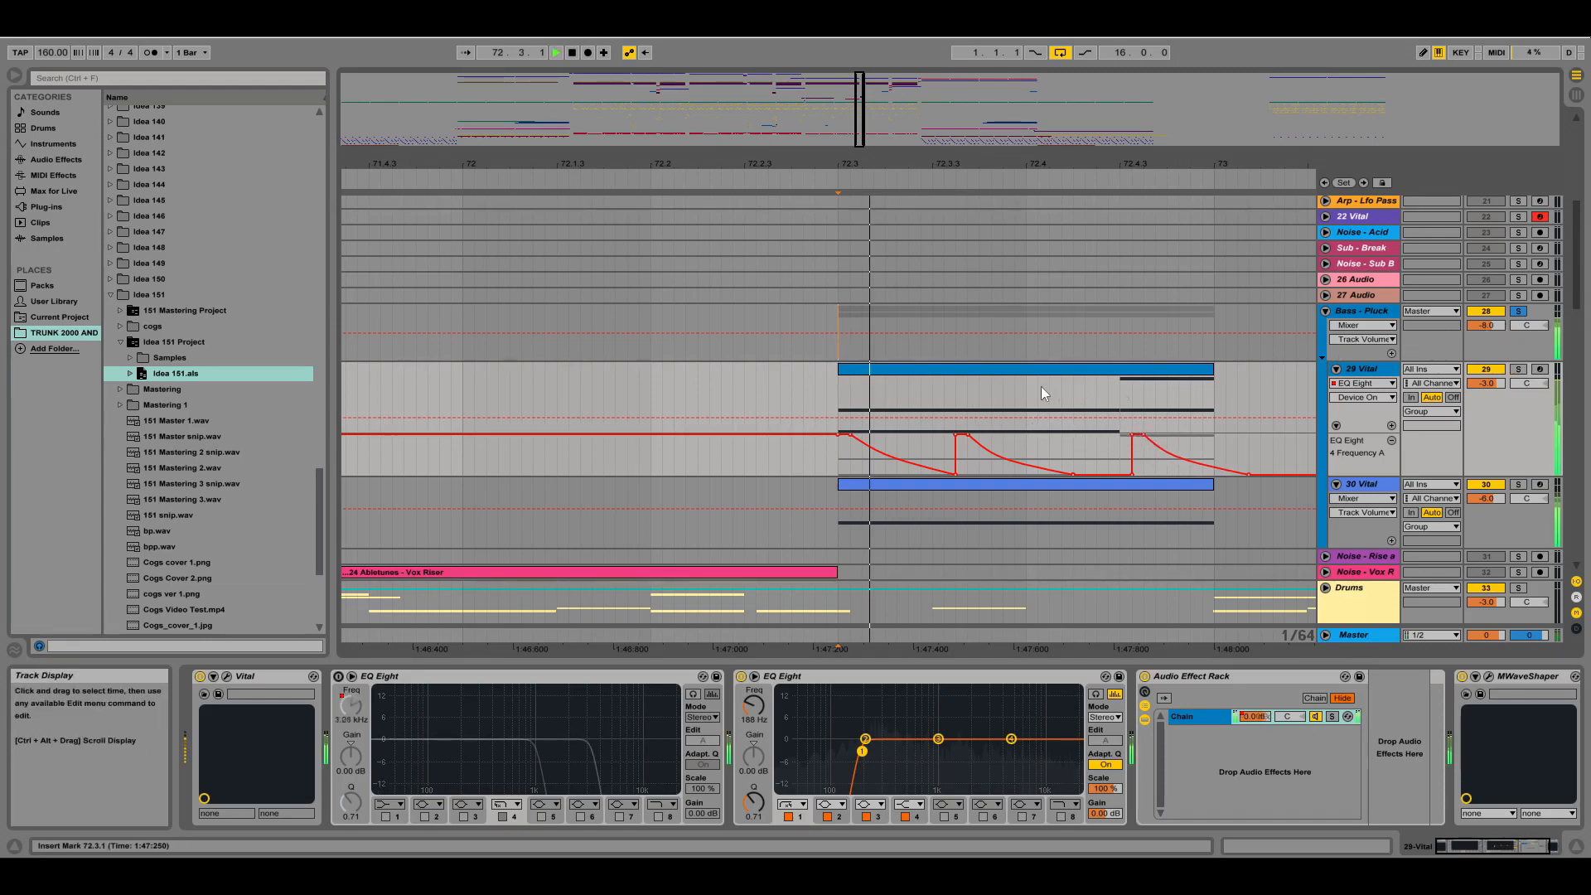
key("space")
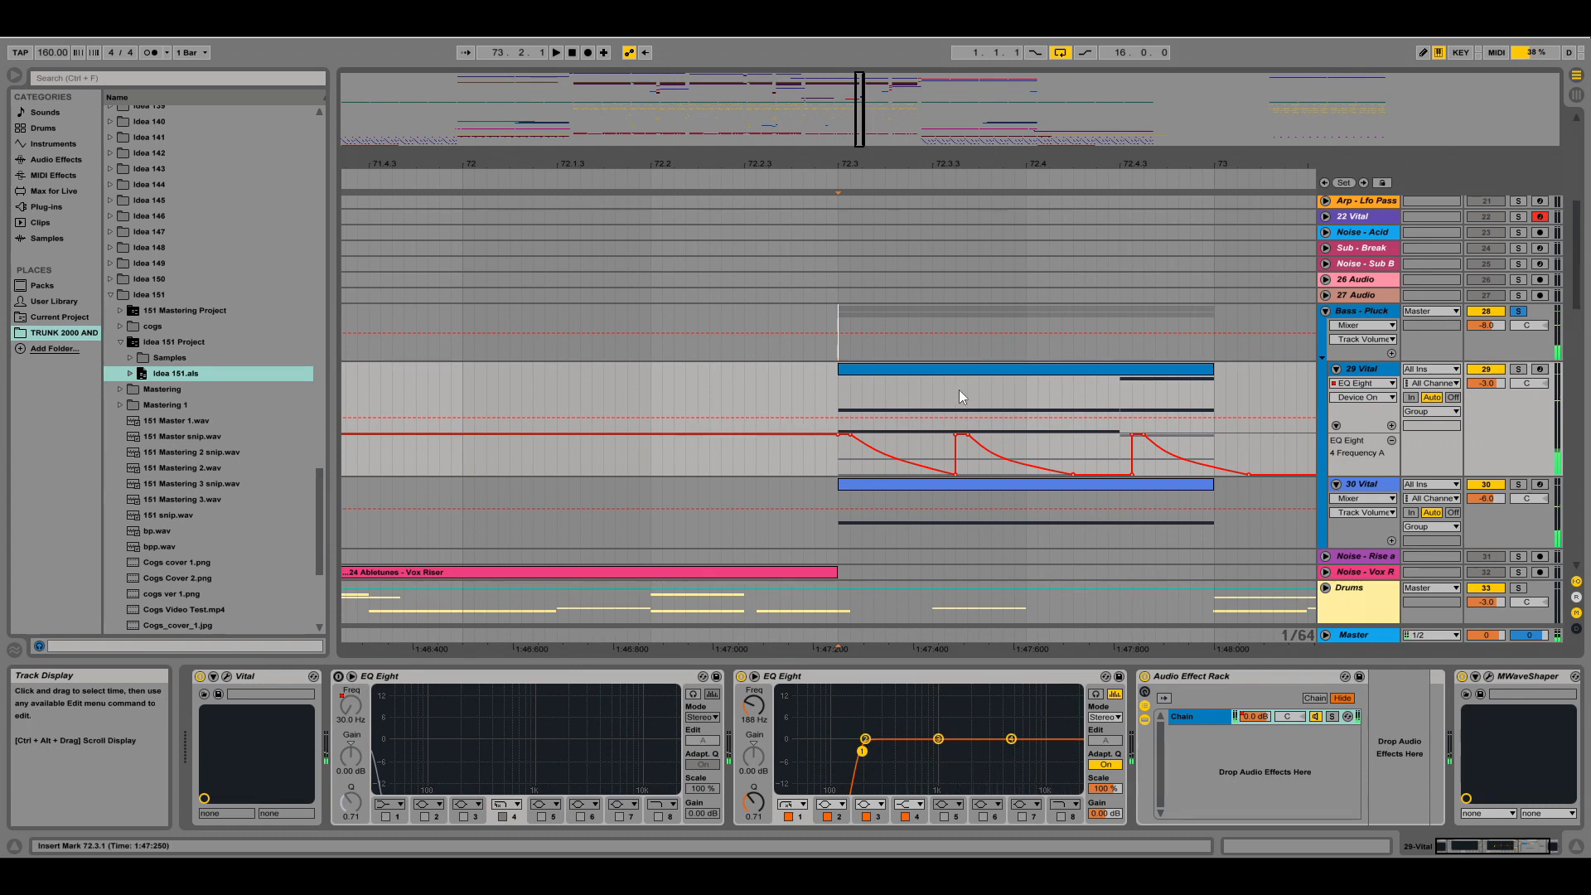
key("space")
key("space")
Play the full mix without solo from just before bar 72 to hear the pluck in context
scroll(1506, 297, "down", 1)
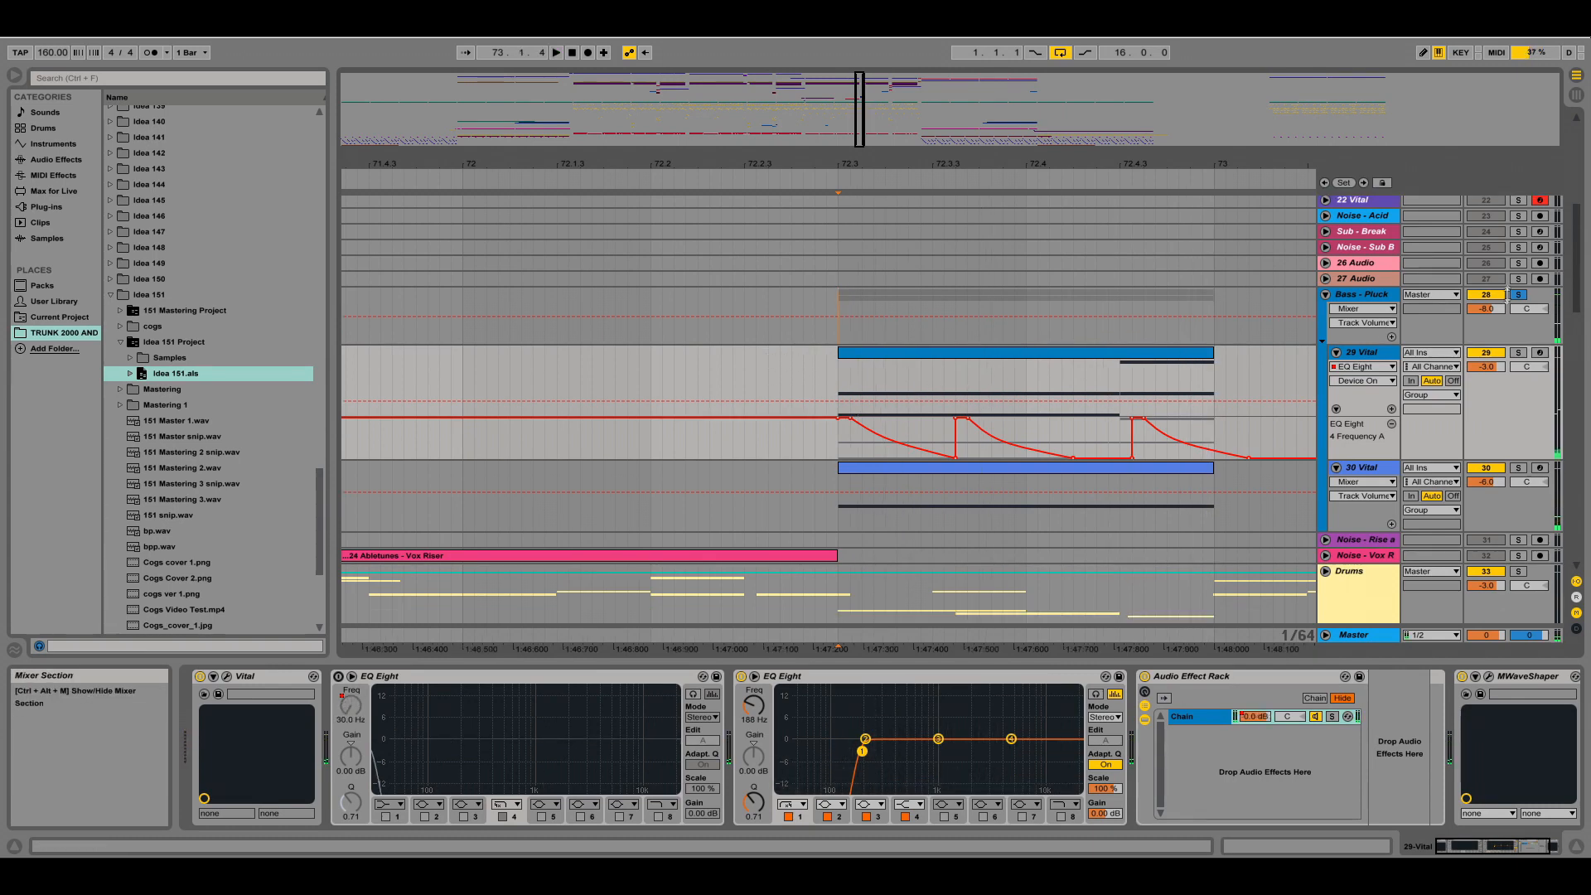
left_click(450, 303)
key("space")
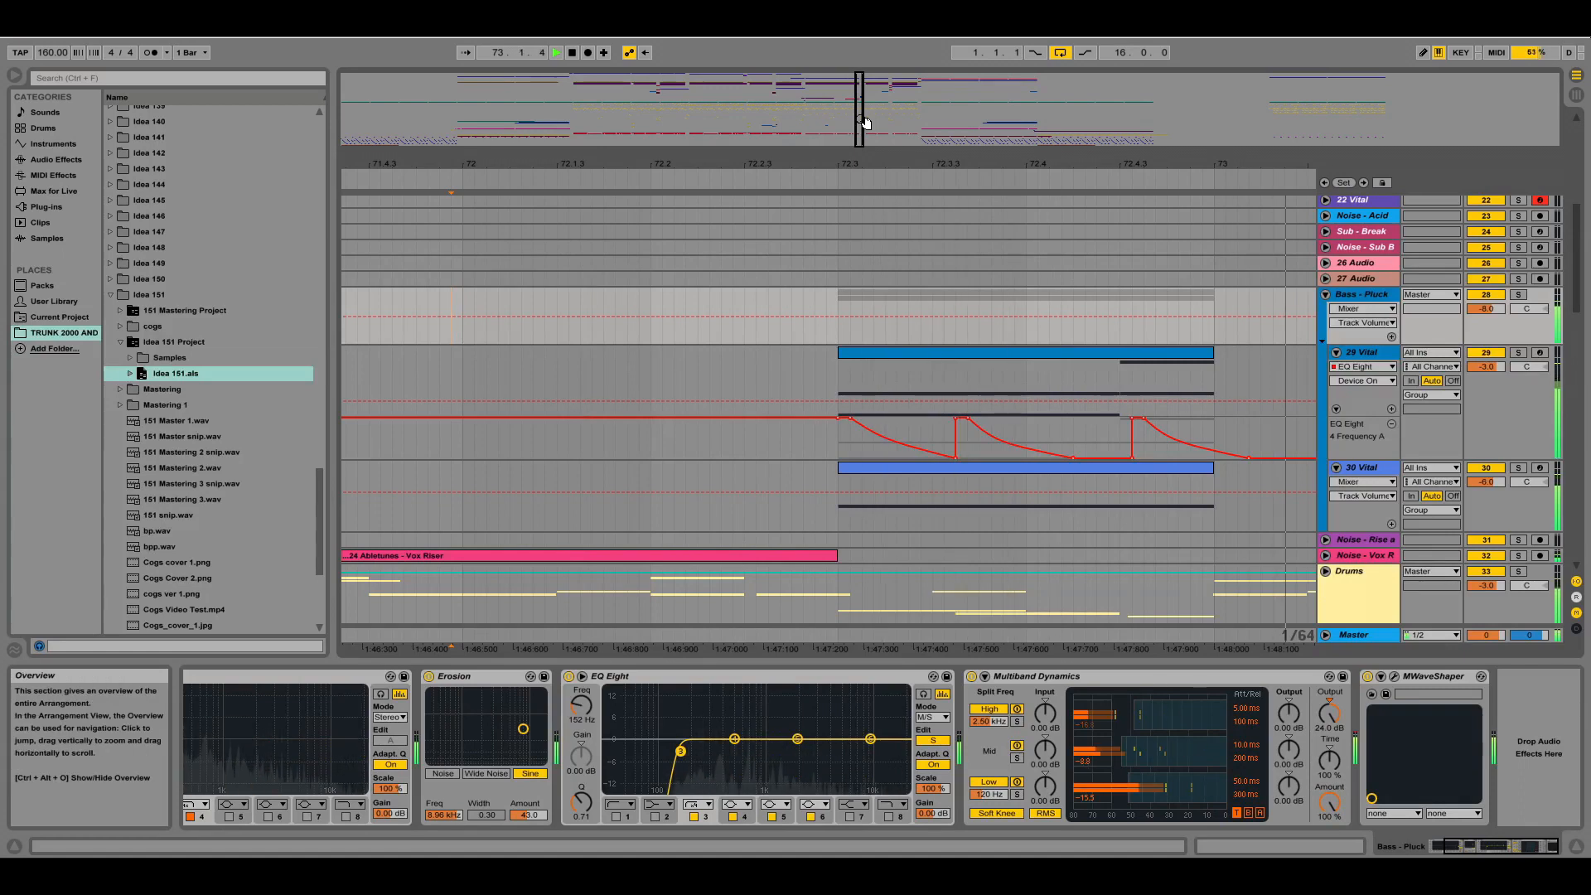
Solo 29 Vital, set the insert mark at 72.3.1 and view the Effects page of its Vital synth
left_click_drag(862, 121, 862, 109)
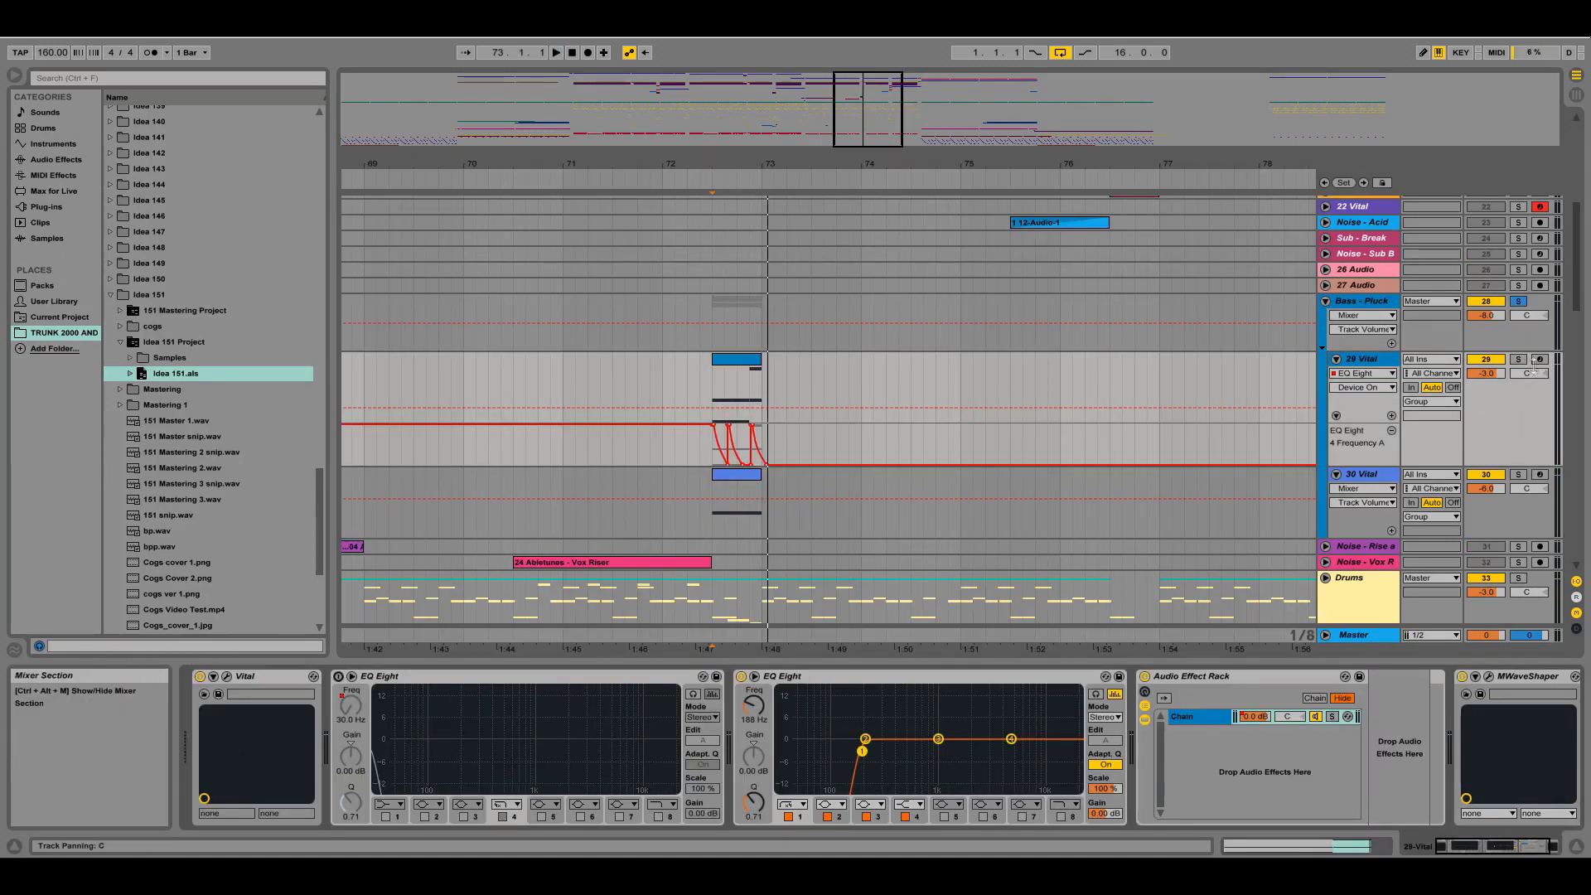
left_click(1517, 358)
left_click(706, 382)
key("plus")
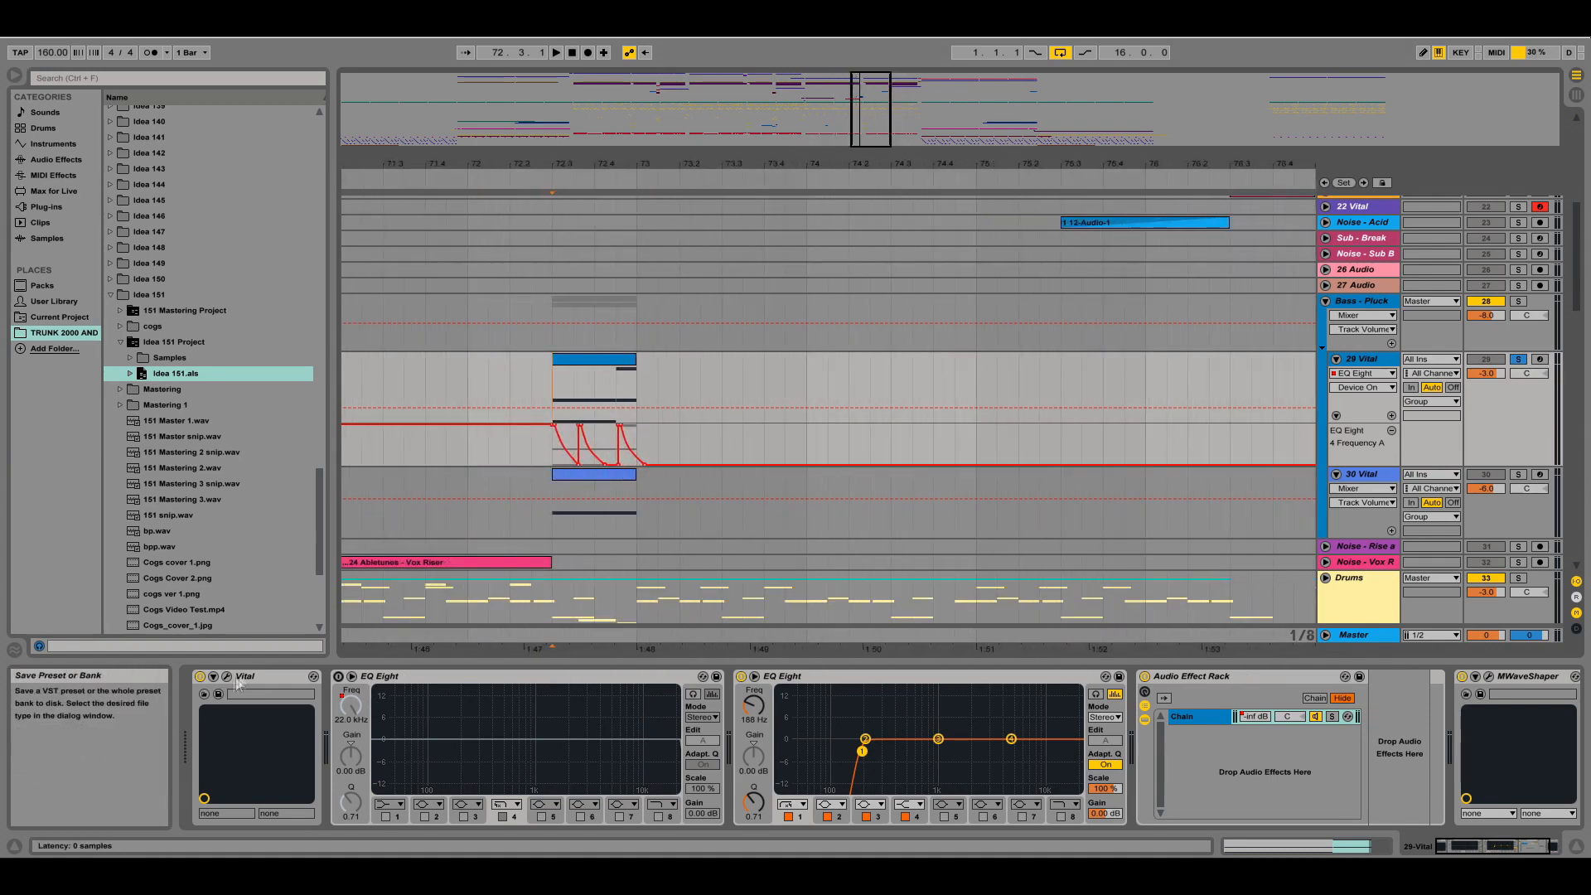
left_click(227, 677)
left_click(300, 150)
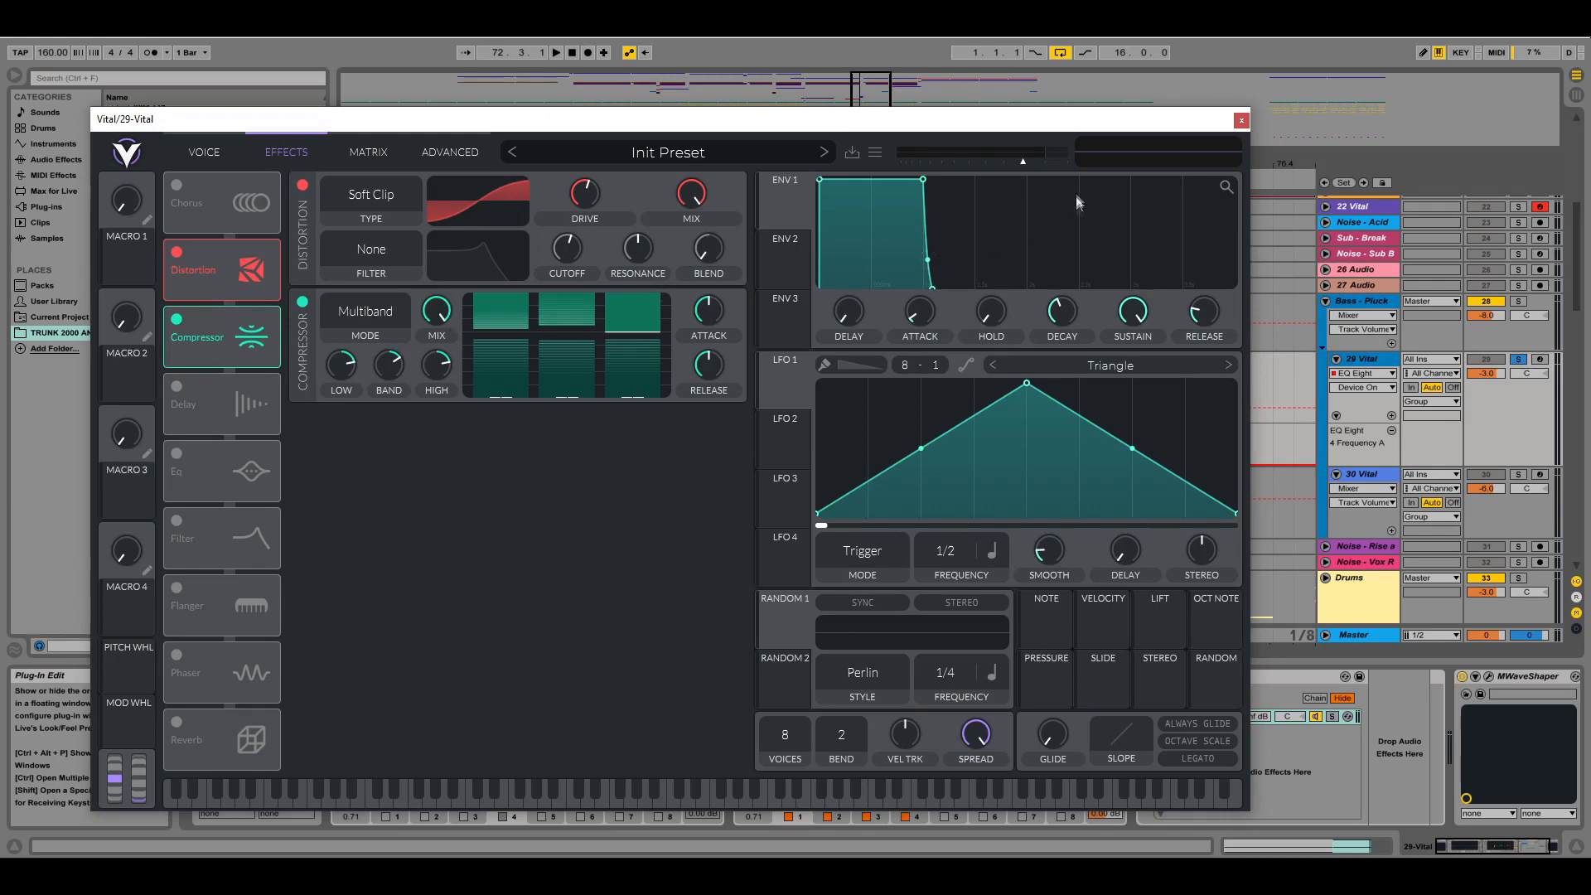
left_click(1240, 120)
Turn off the MWaveShaper on 29 Vital and play the pluck from 72.3.1 without it
key("plus")
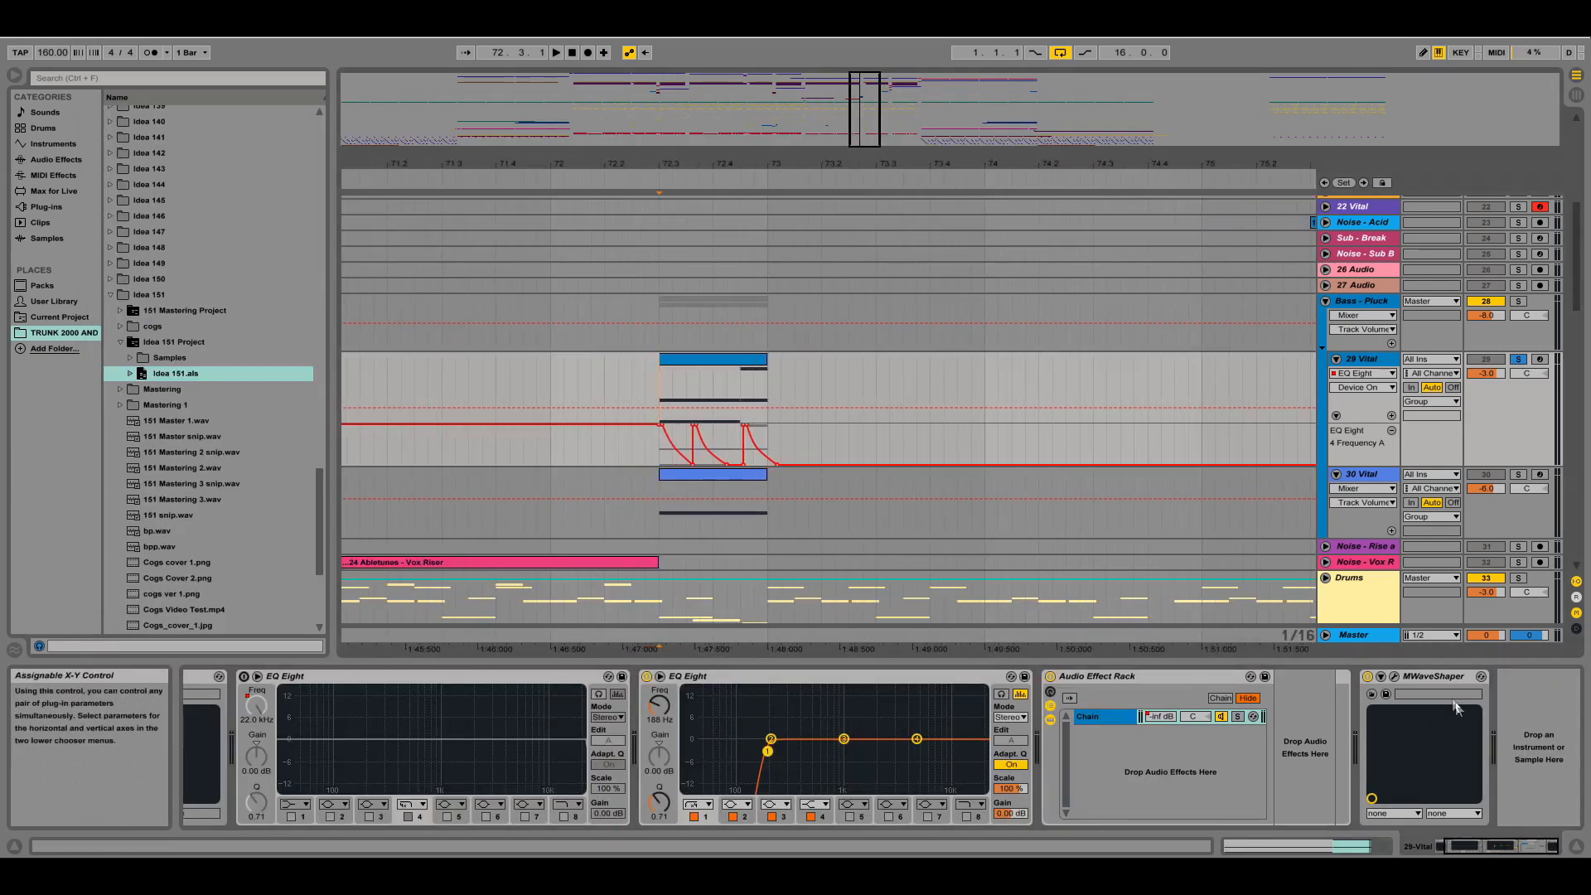
left_click(1369, 676)
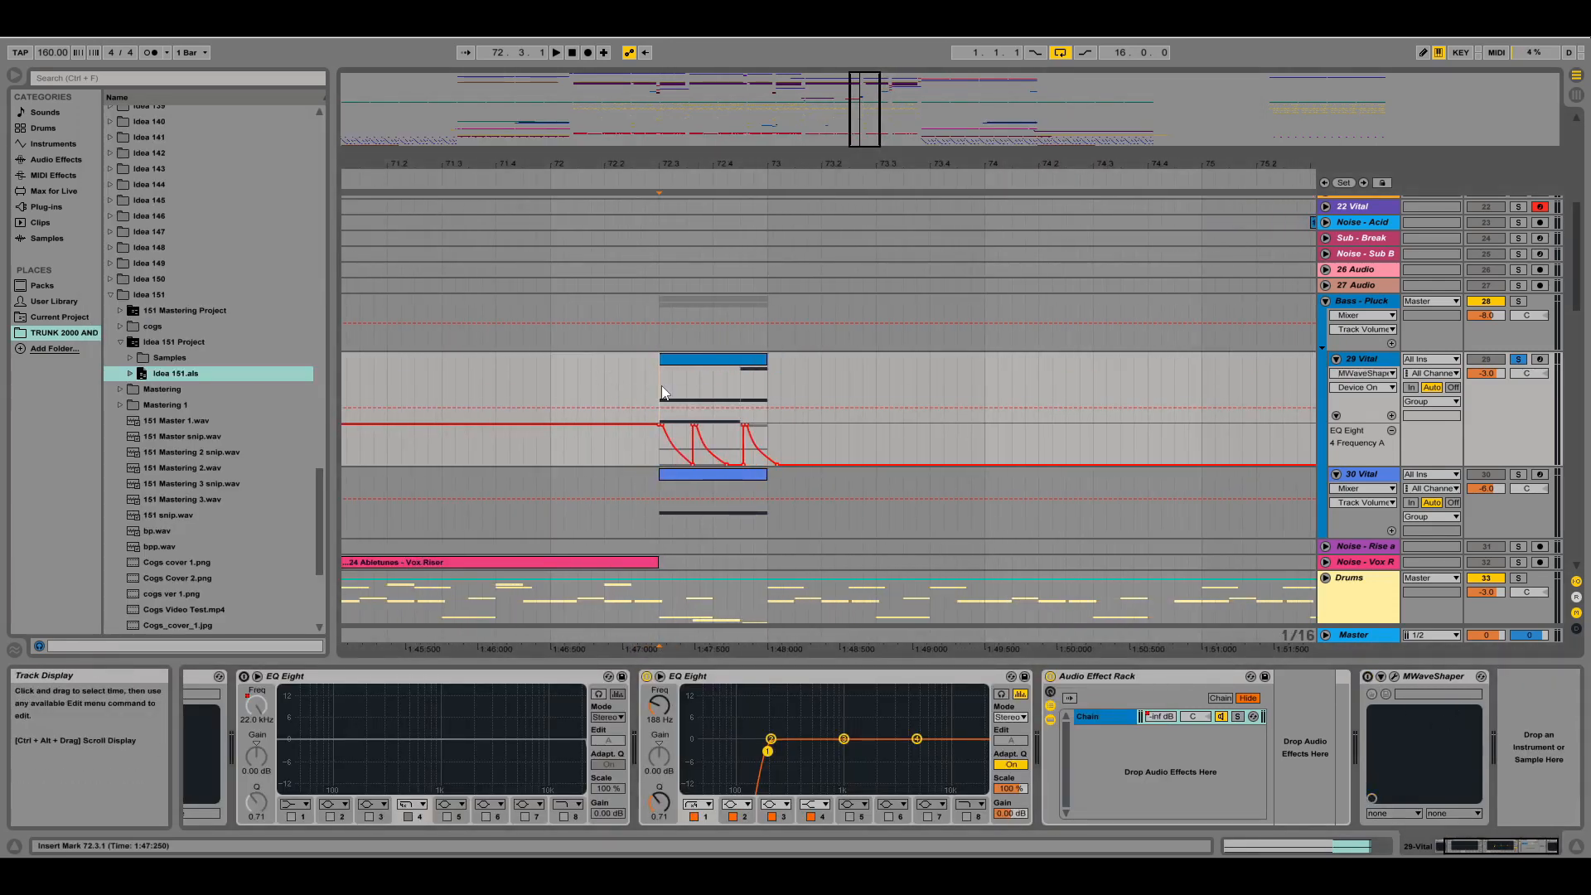
key("space")
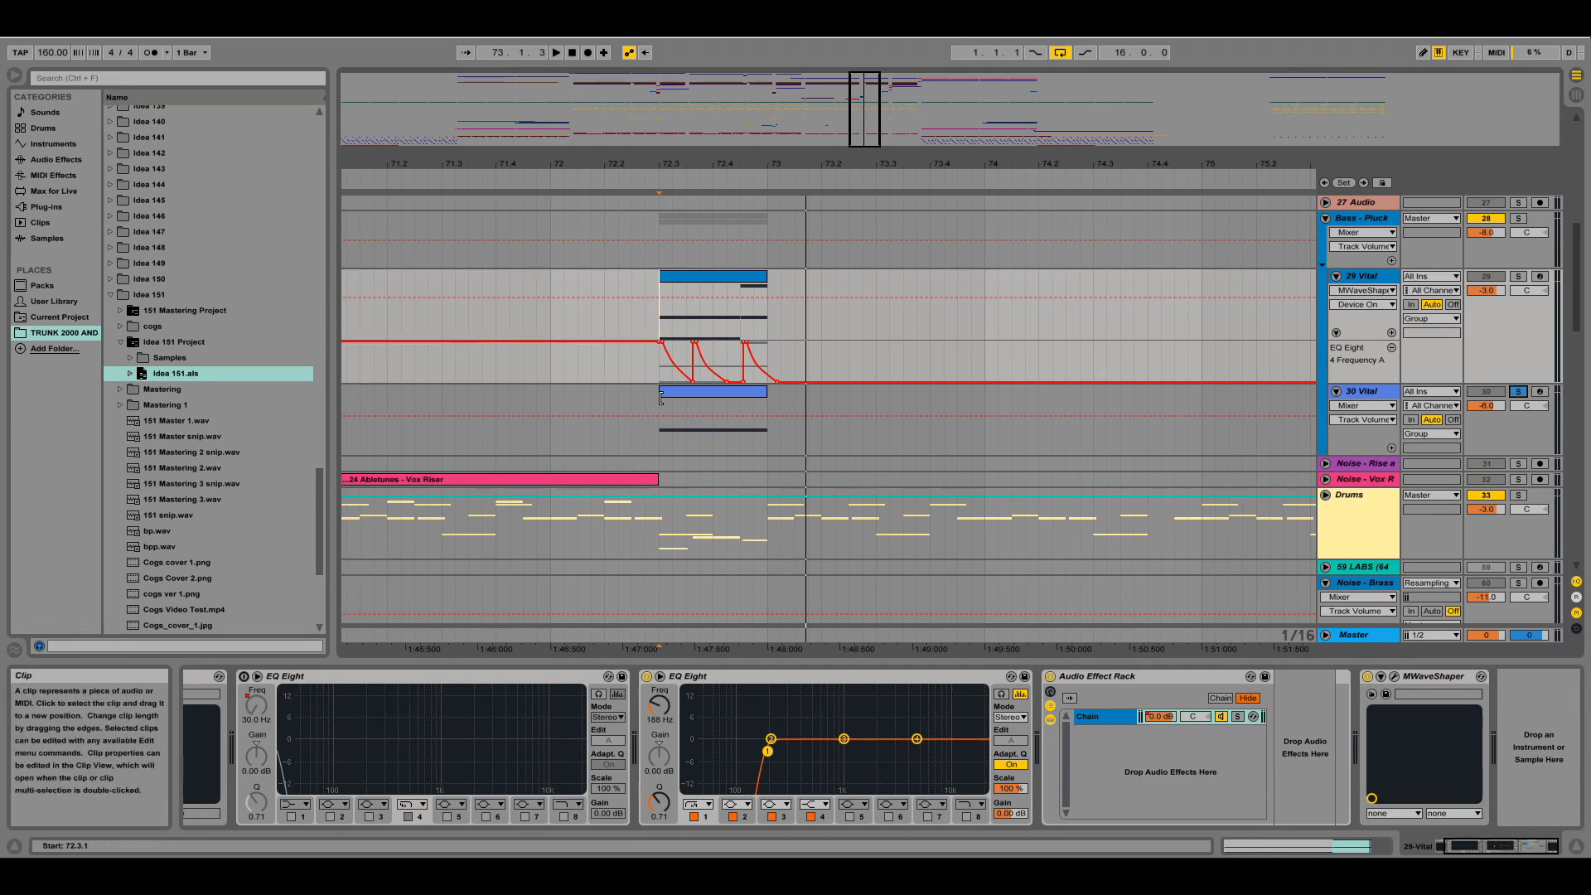
Select the clip on the soloed 30 Vital track and play it from 72.3.1
left_click(660, 397)
key("space")
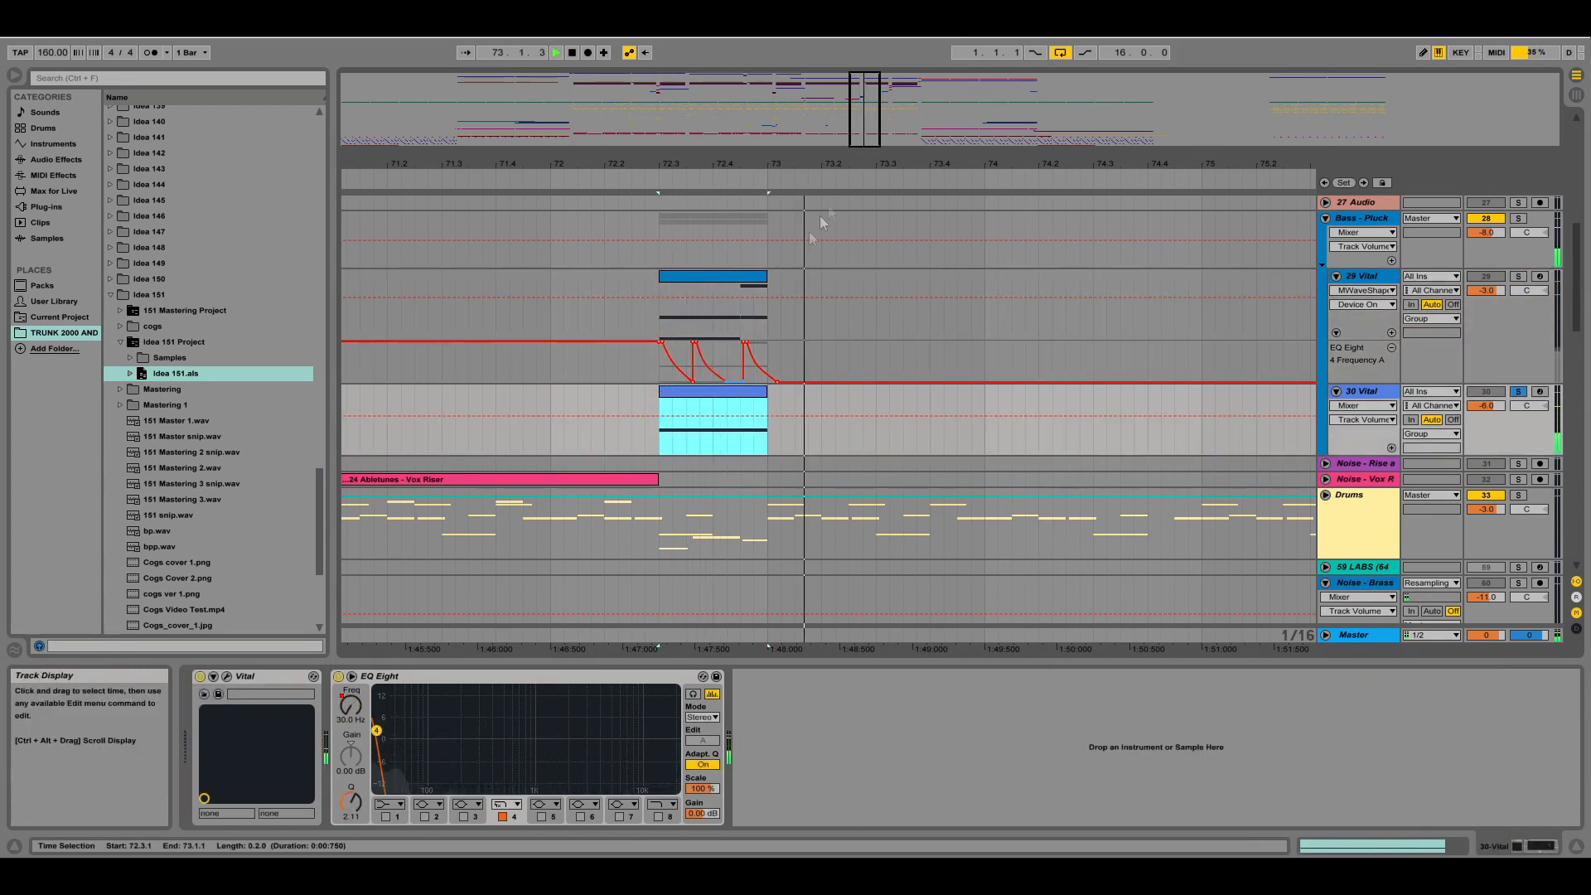
Stop playback, solo the Bass - Pluck group and review its effect chain of EQ Eight, Erosion, Multiband Dynamics and MWaveShaper
key("space")
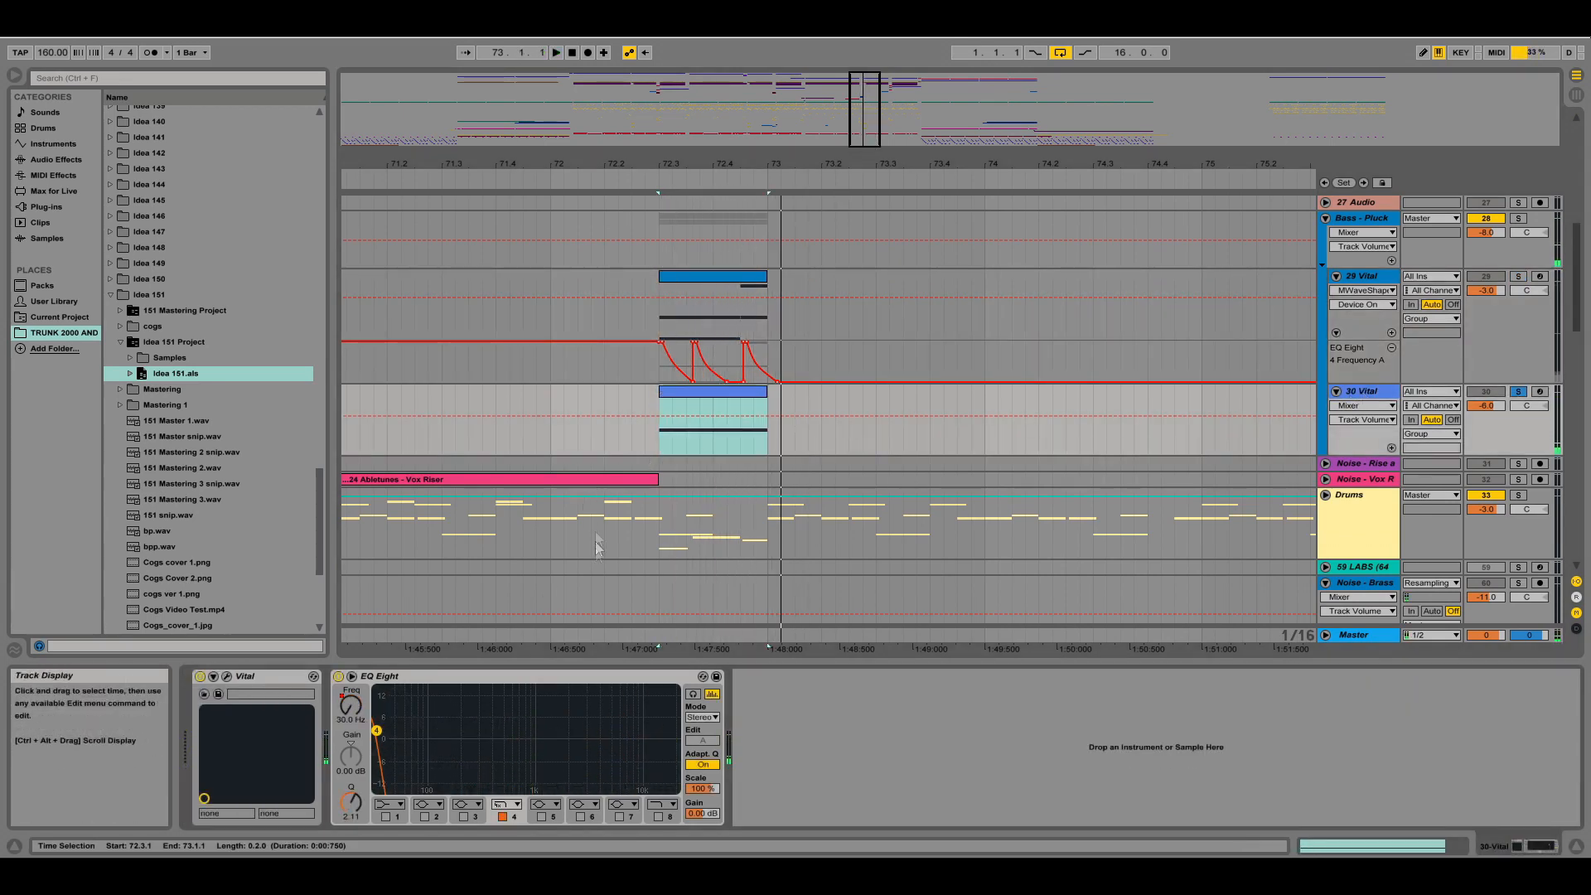
scroll(580, 531, "up", 3)
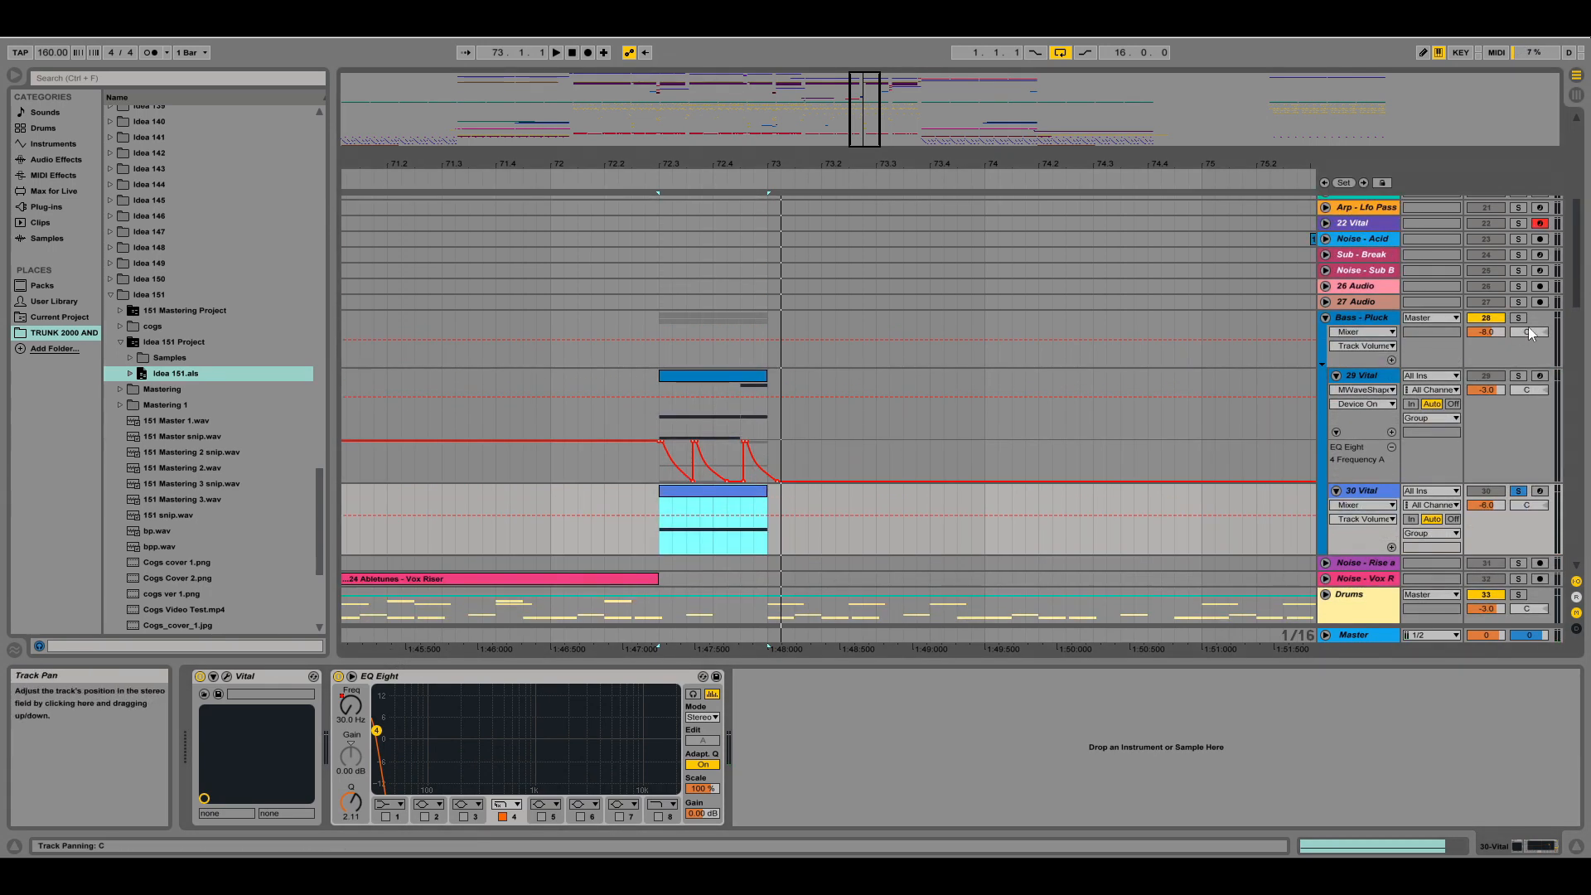
left_click(1360, 318)
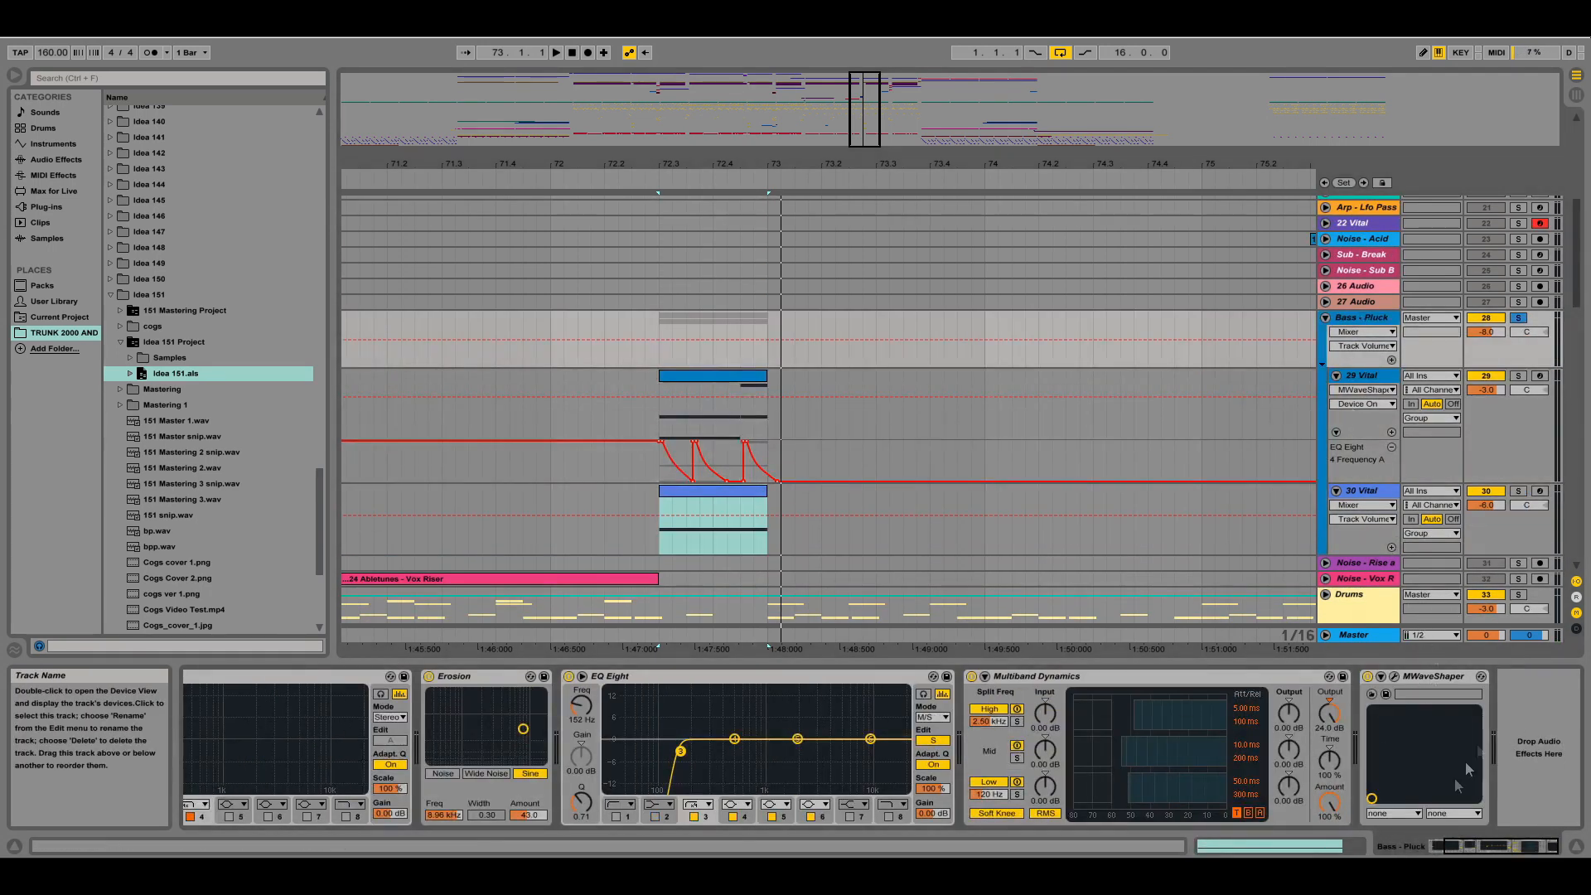
left_click(1446, 846)
scroll(911, 497, "down", 4)
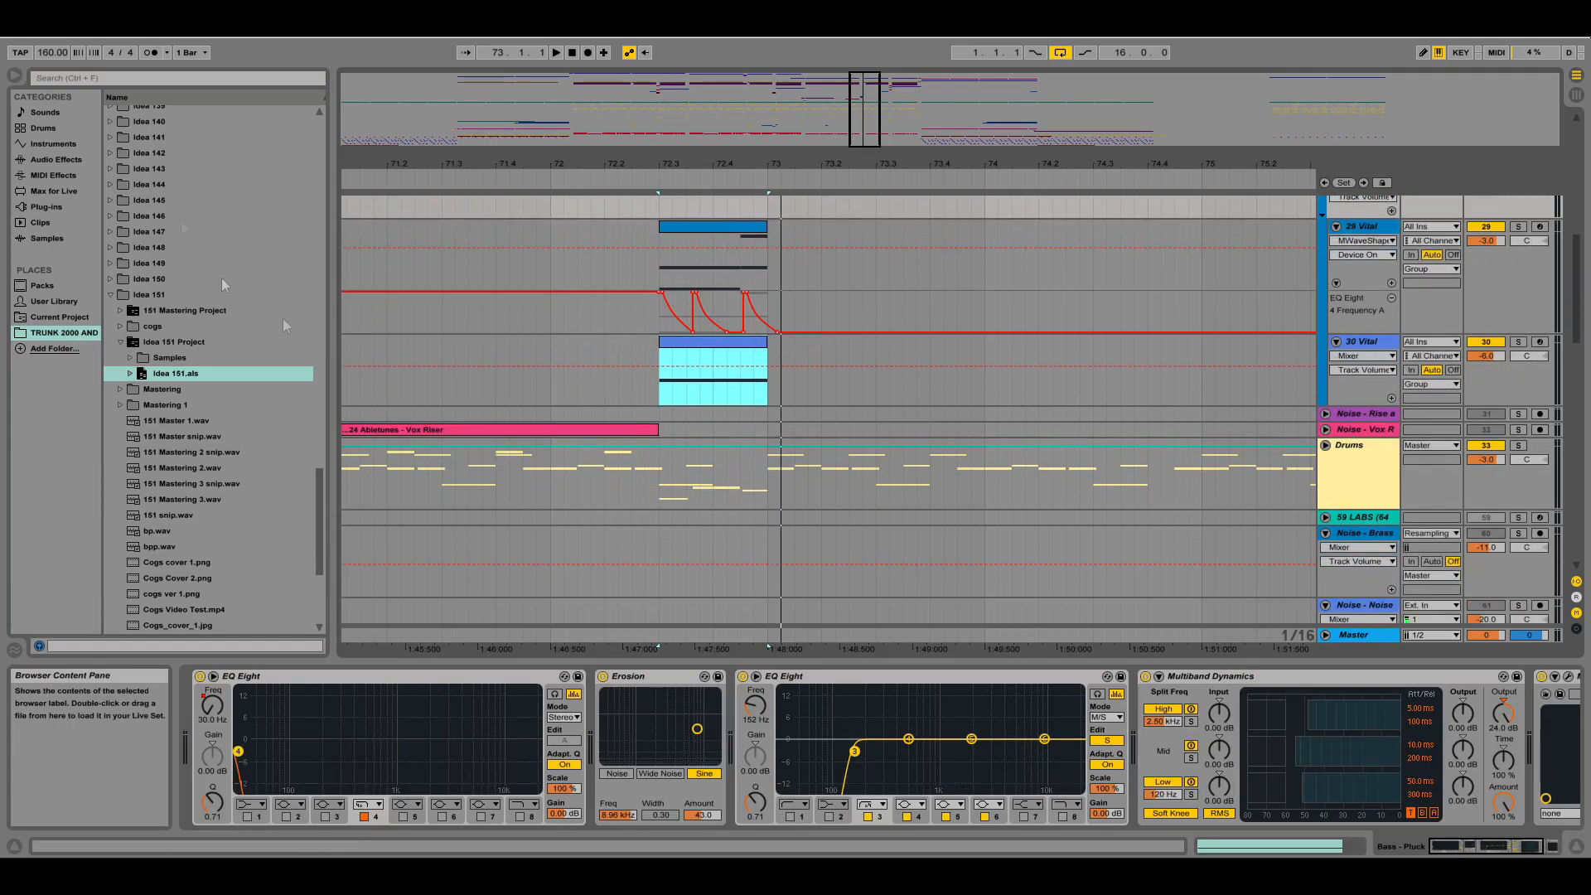
scroll(180, 220, "down", 1)
scroll(708, 323, "up", 2)
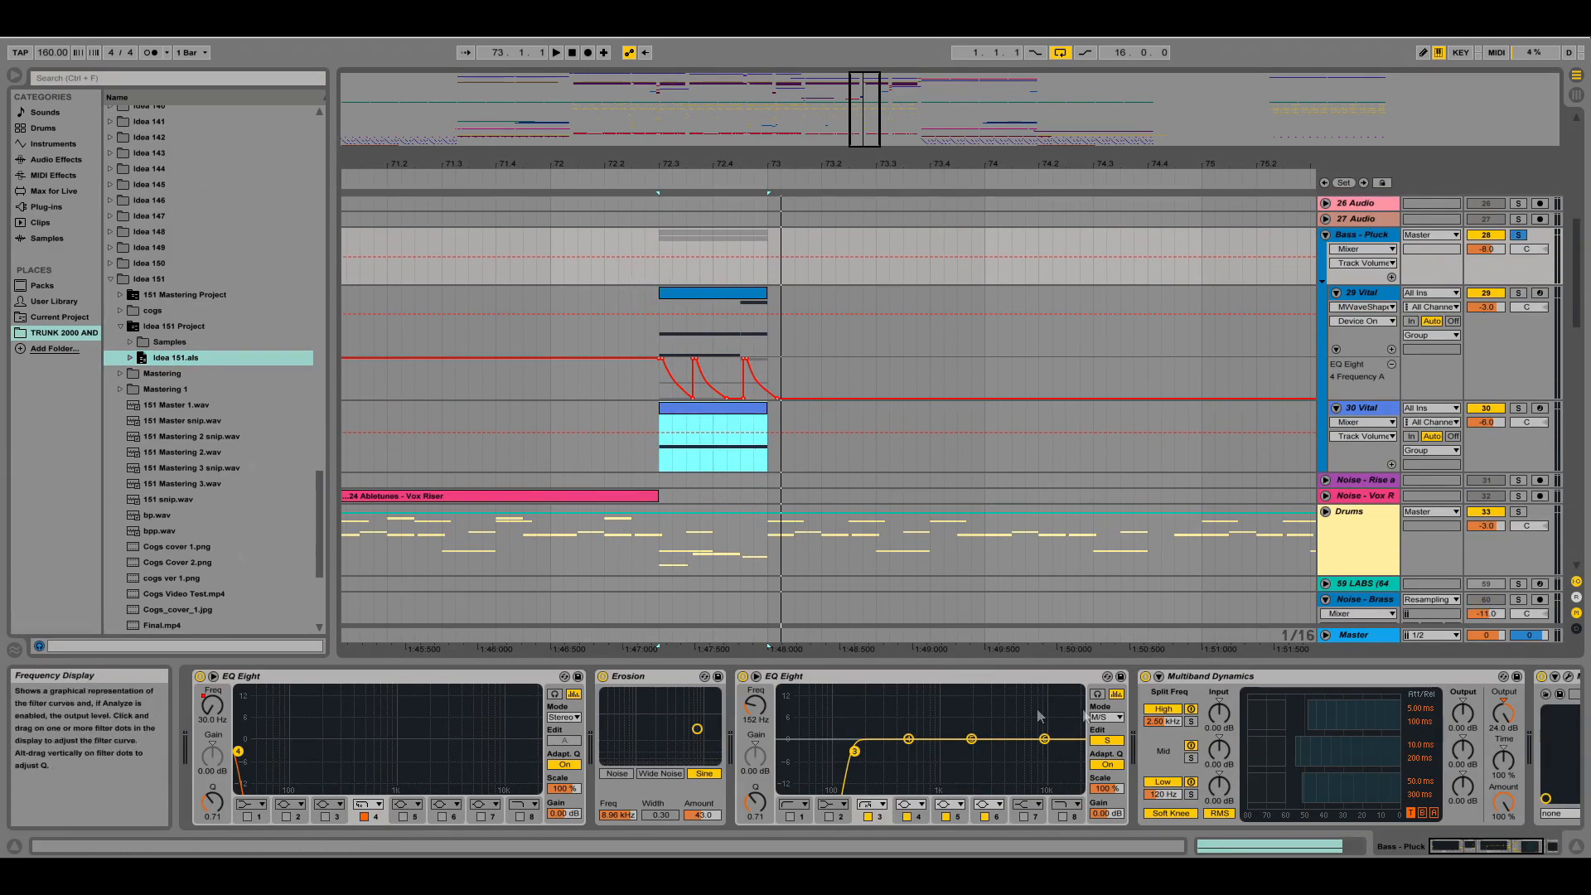
Solo the Noise - Harmonic Bass Drop track, play its clip near bar 73 and view its Vital synth
left_click(653, 273)
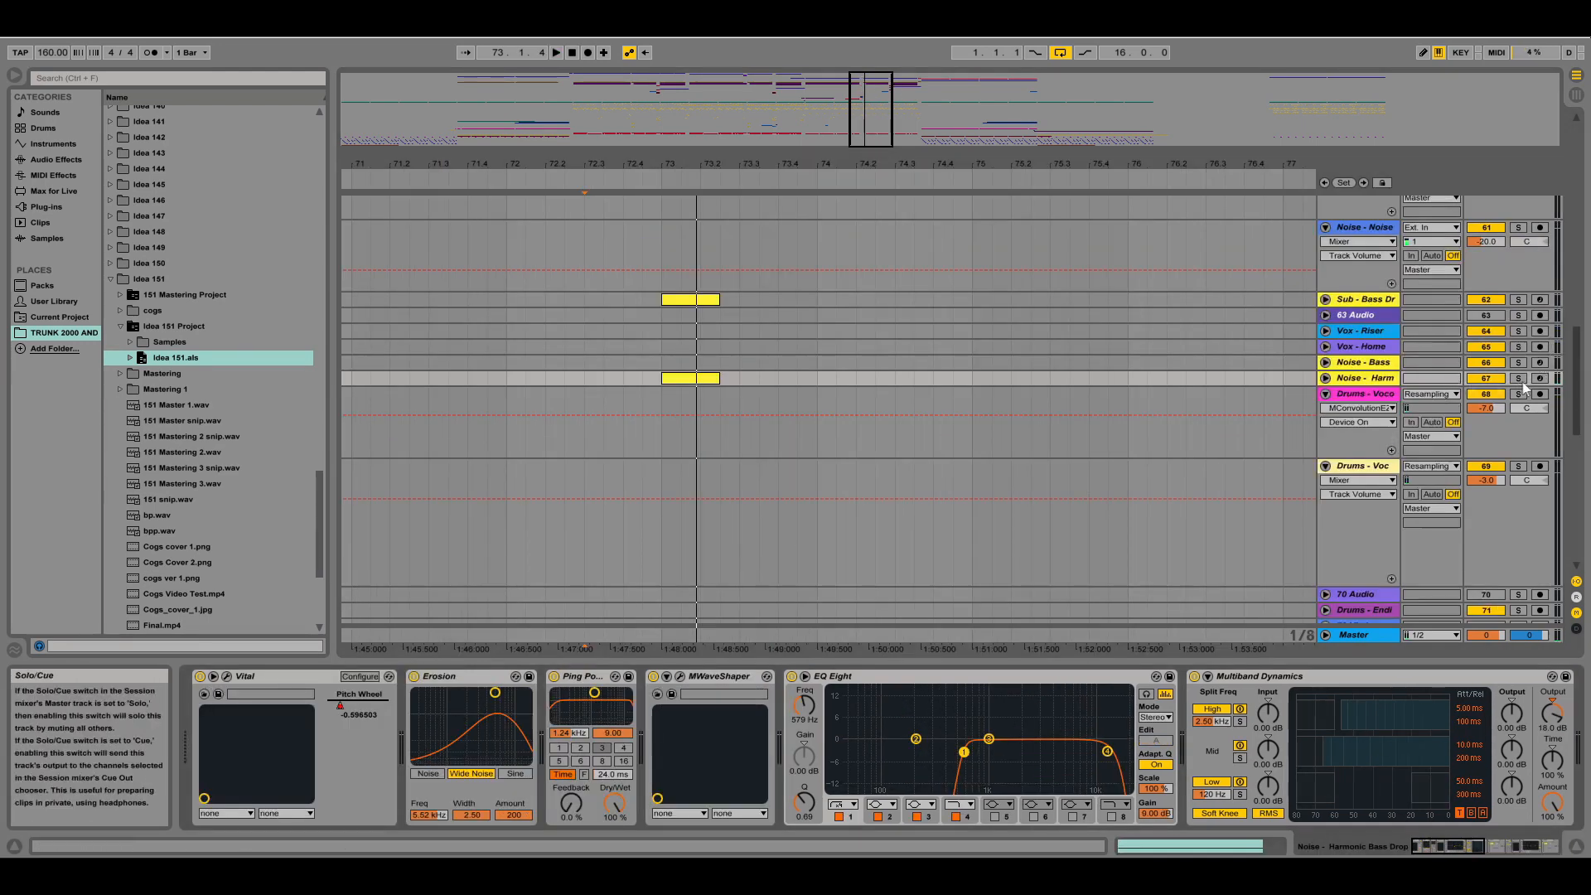
left_click(1519, 379)
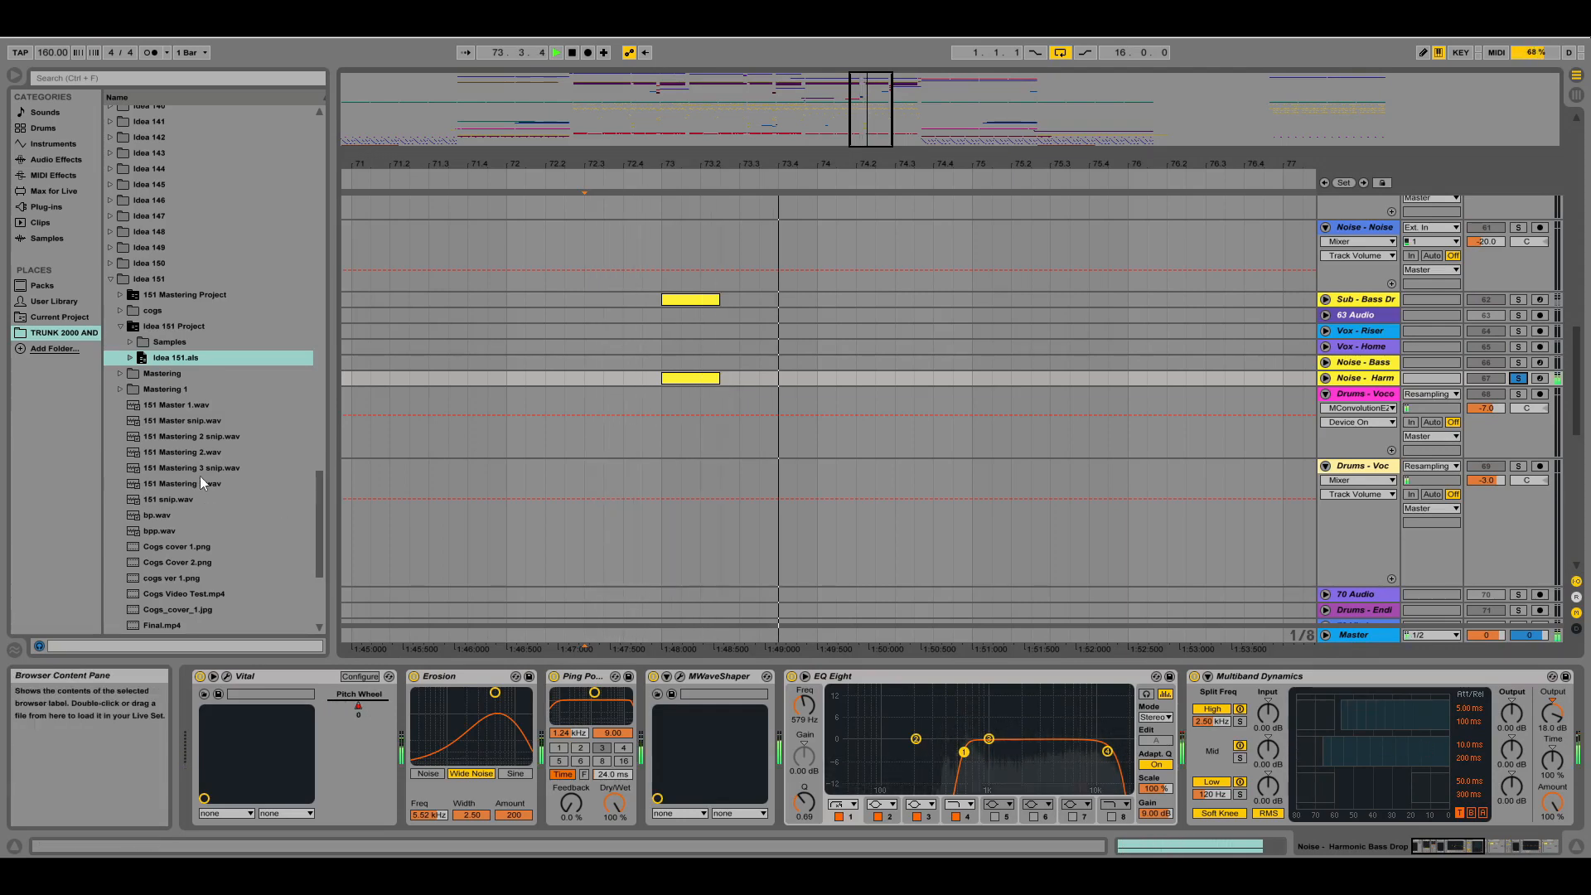
left_click(224, 676)
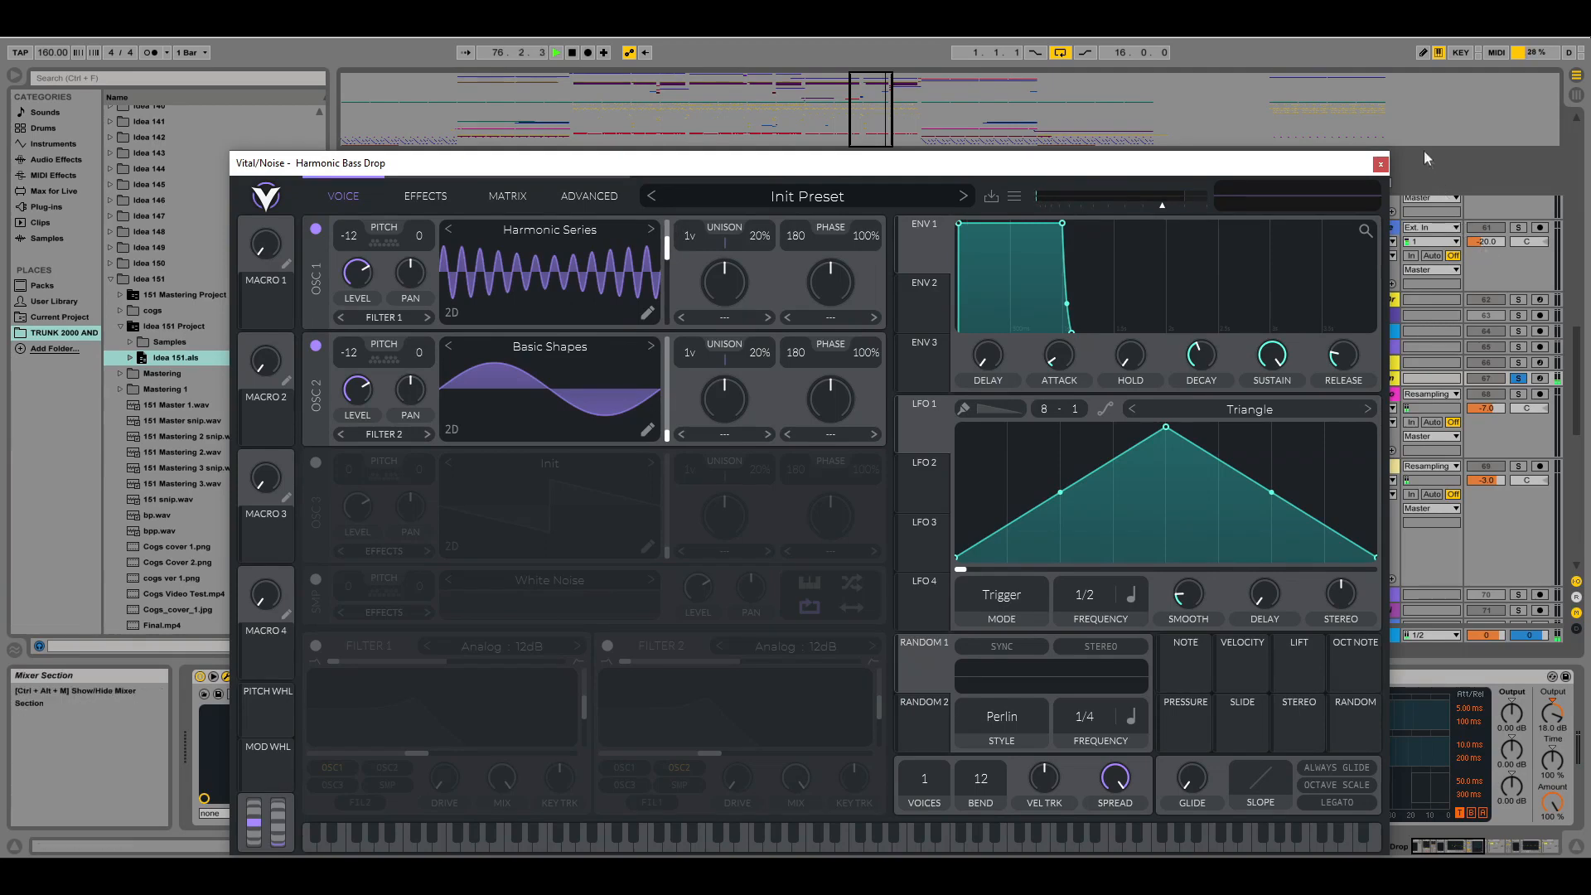
left_click(1380, 166)
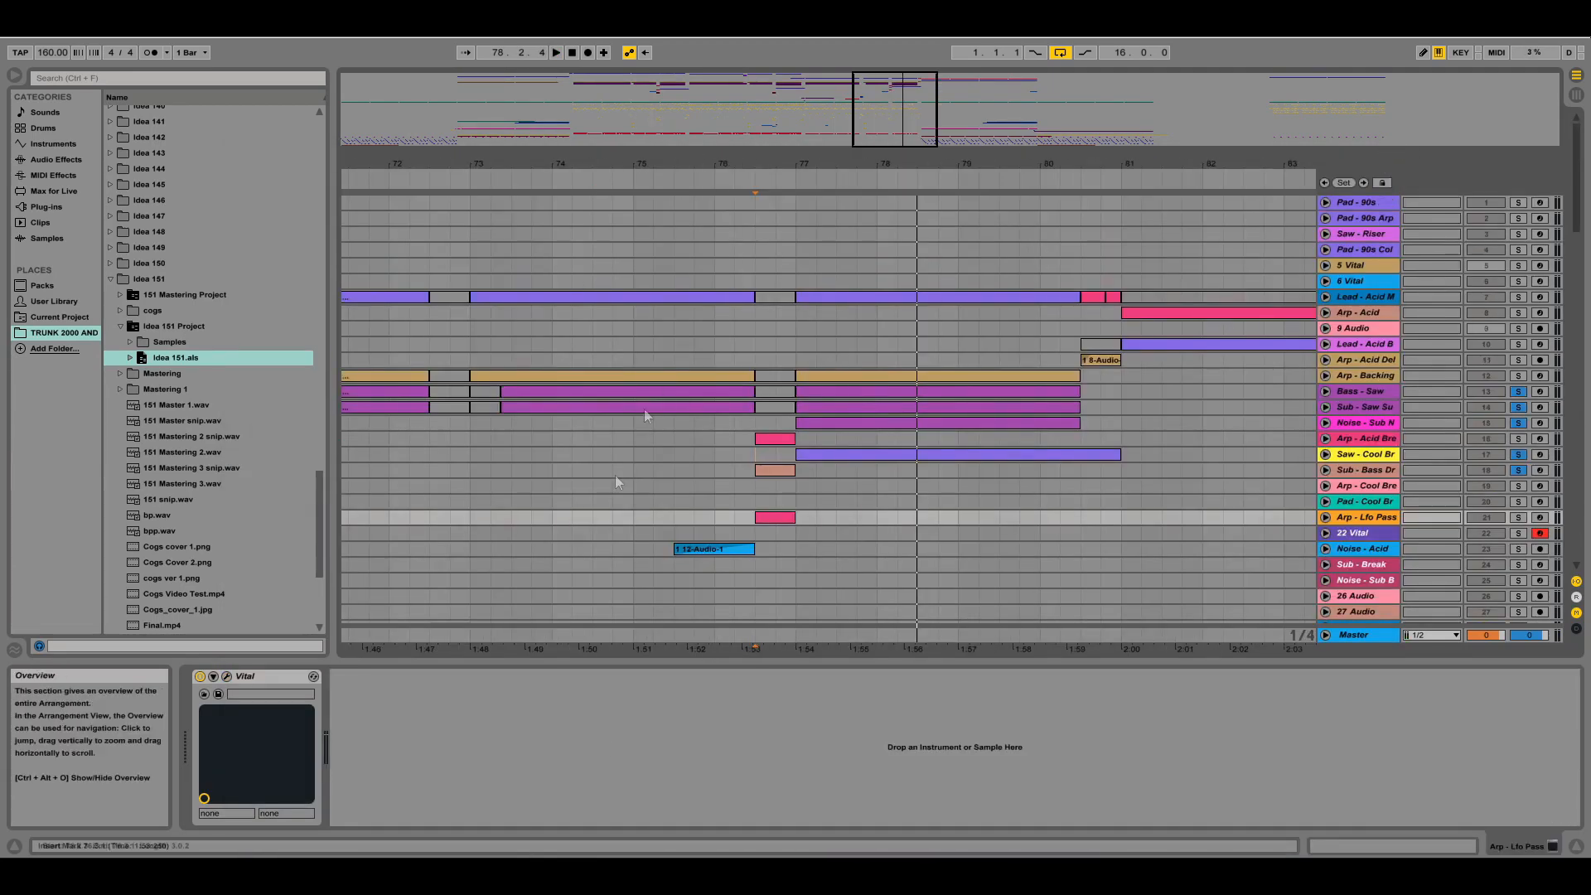
Solo the Pad - X Rhythm Stab track at its bar 97 clip and unfold the track
scroll(905, 403, "down", 3)
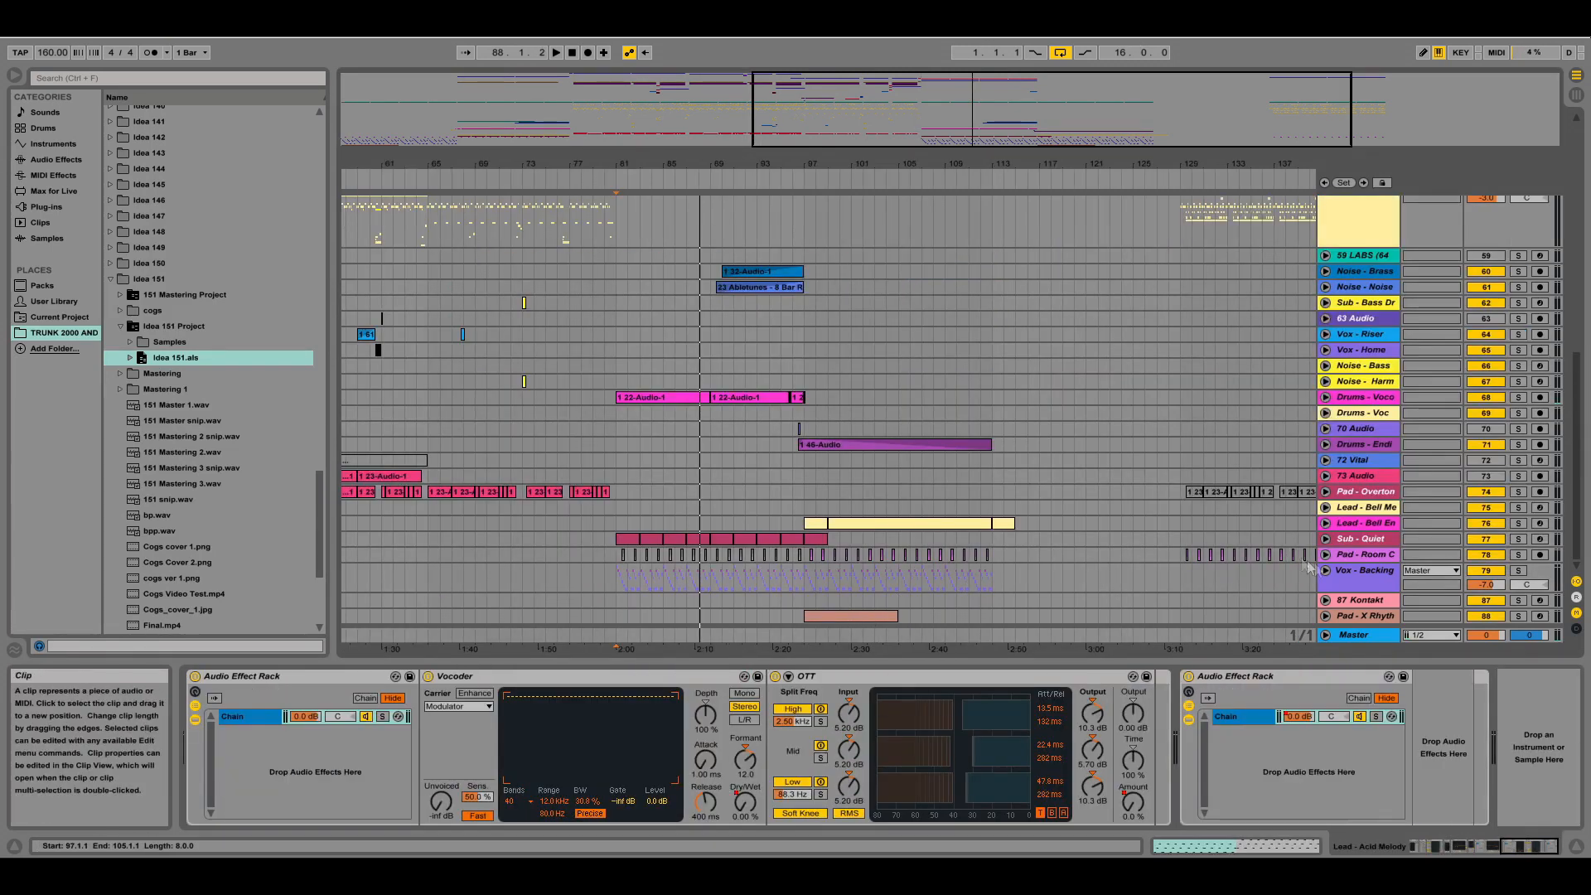
left_click(1510, 619)
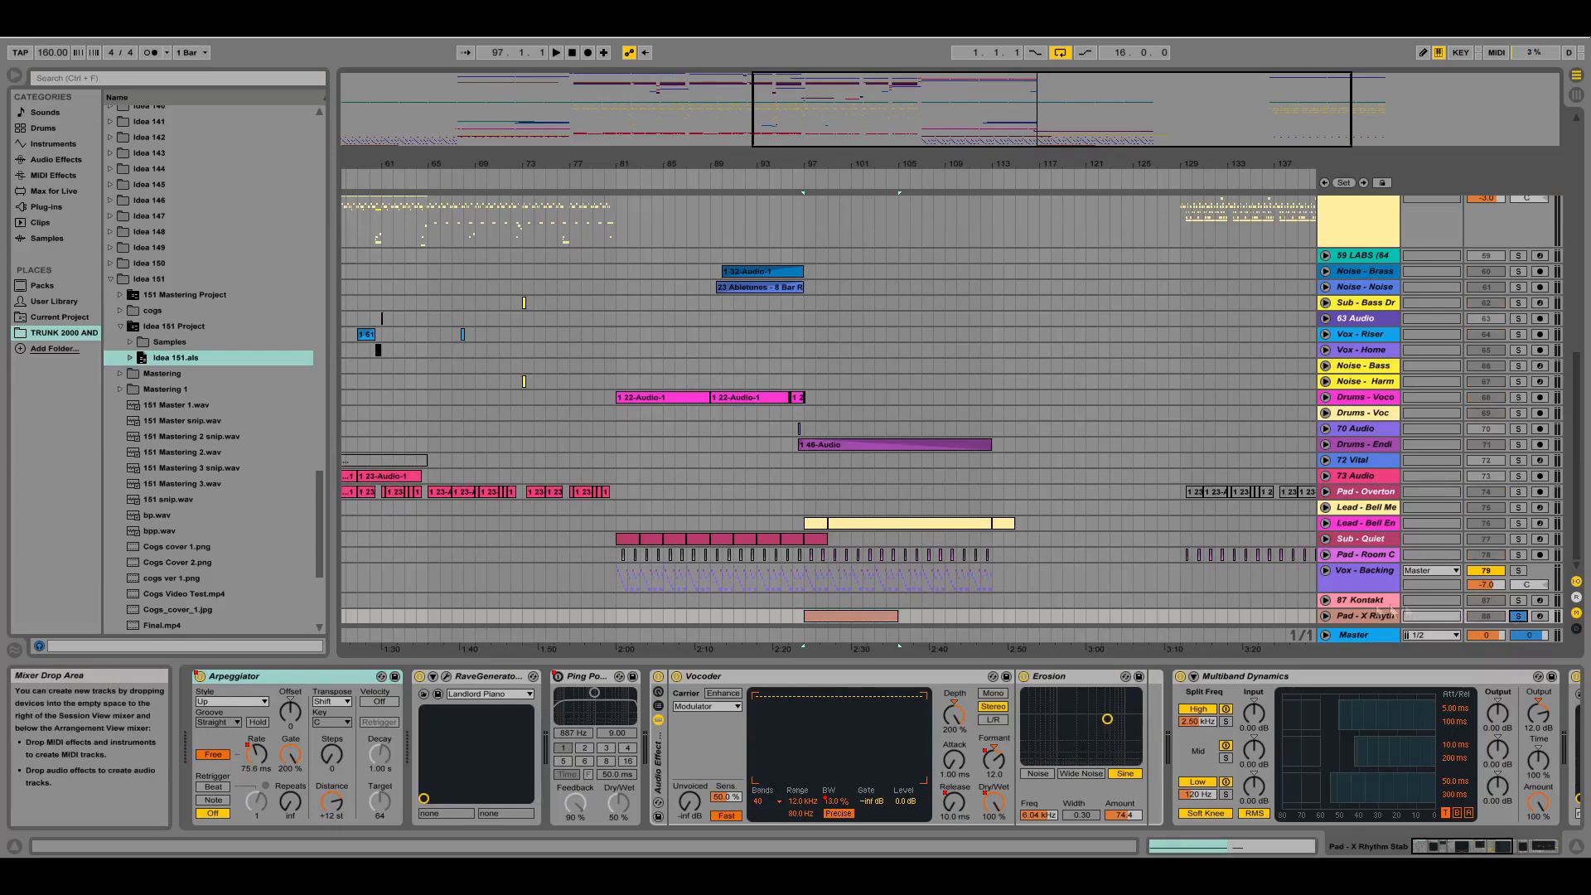
left_click(1325, 616)
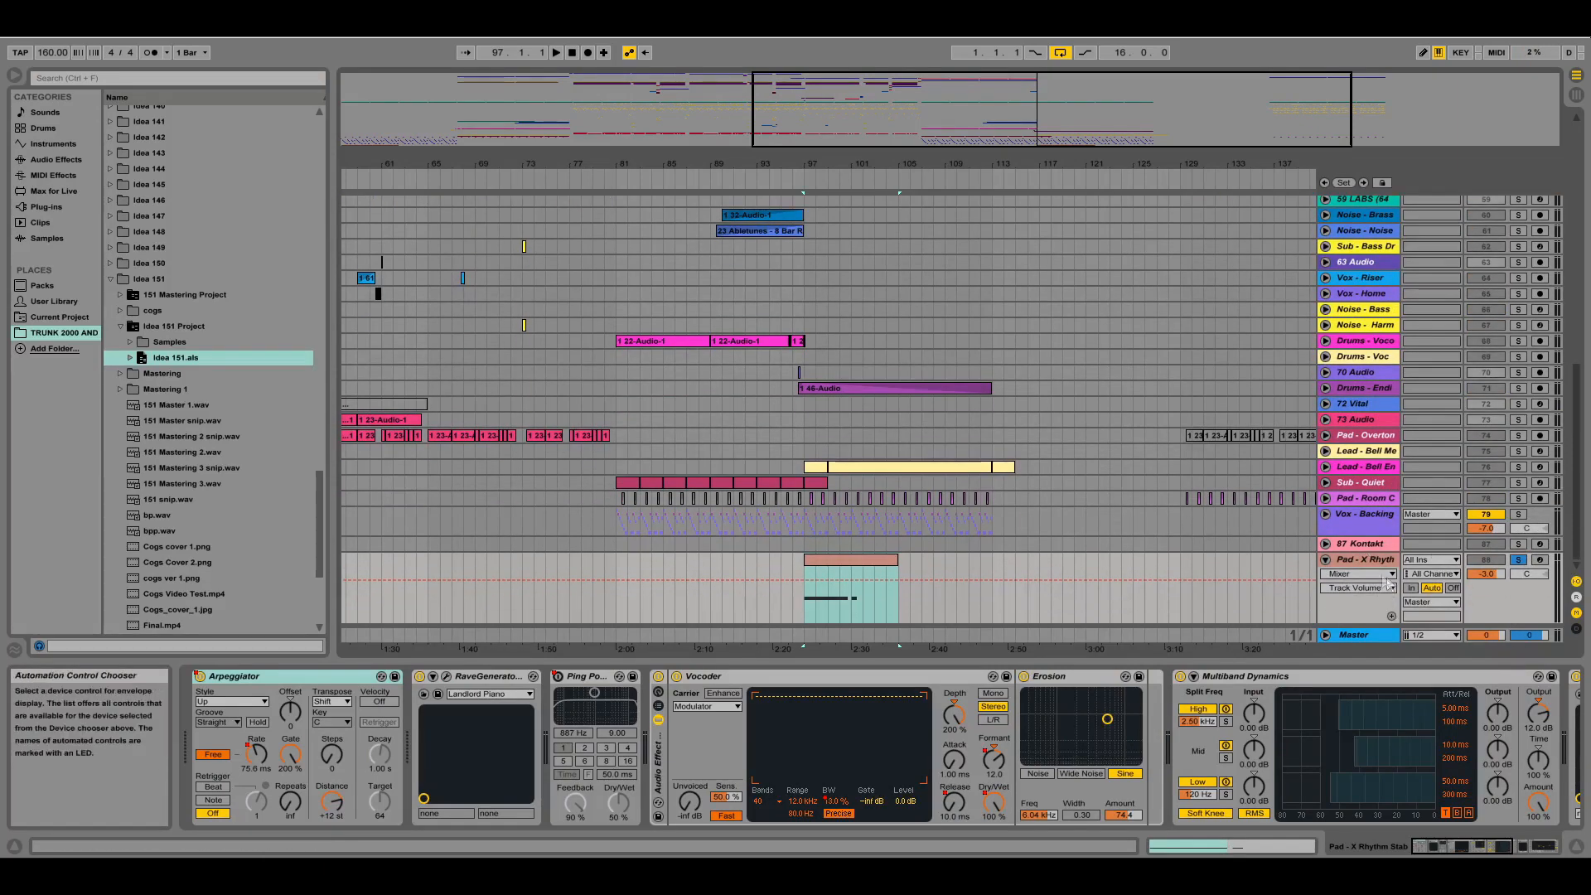
Solo the Lead - Bell End track and play it from 97.1.1
left_click(1518, 466)
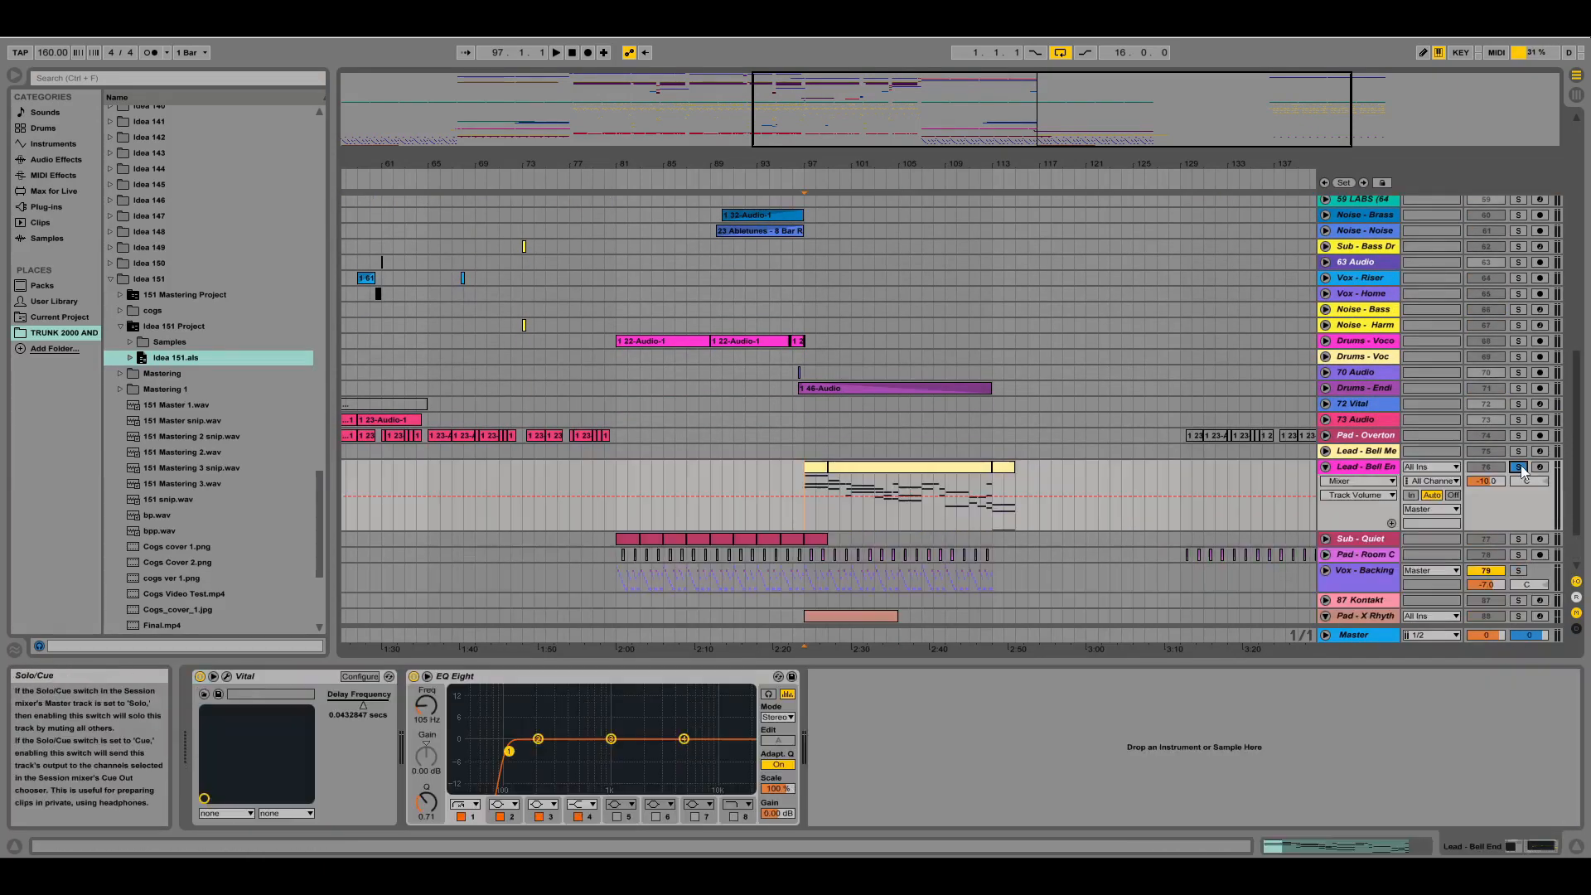
key("space")
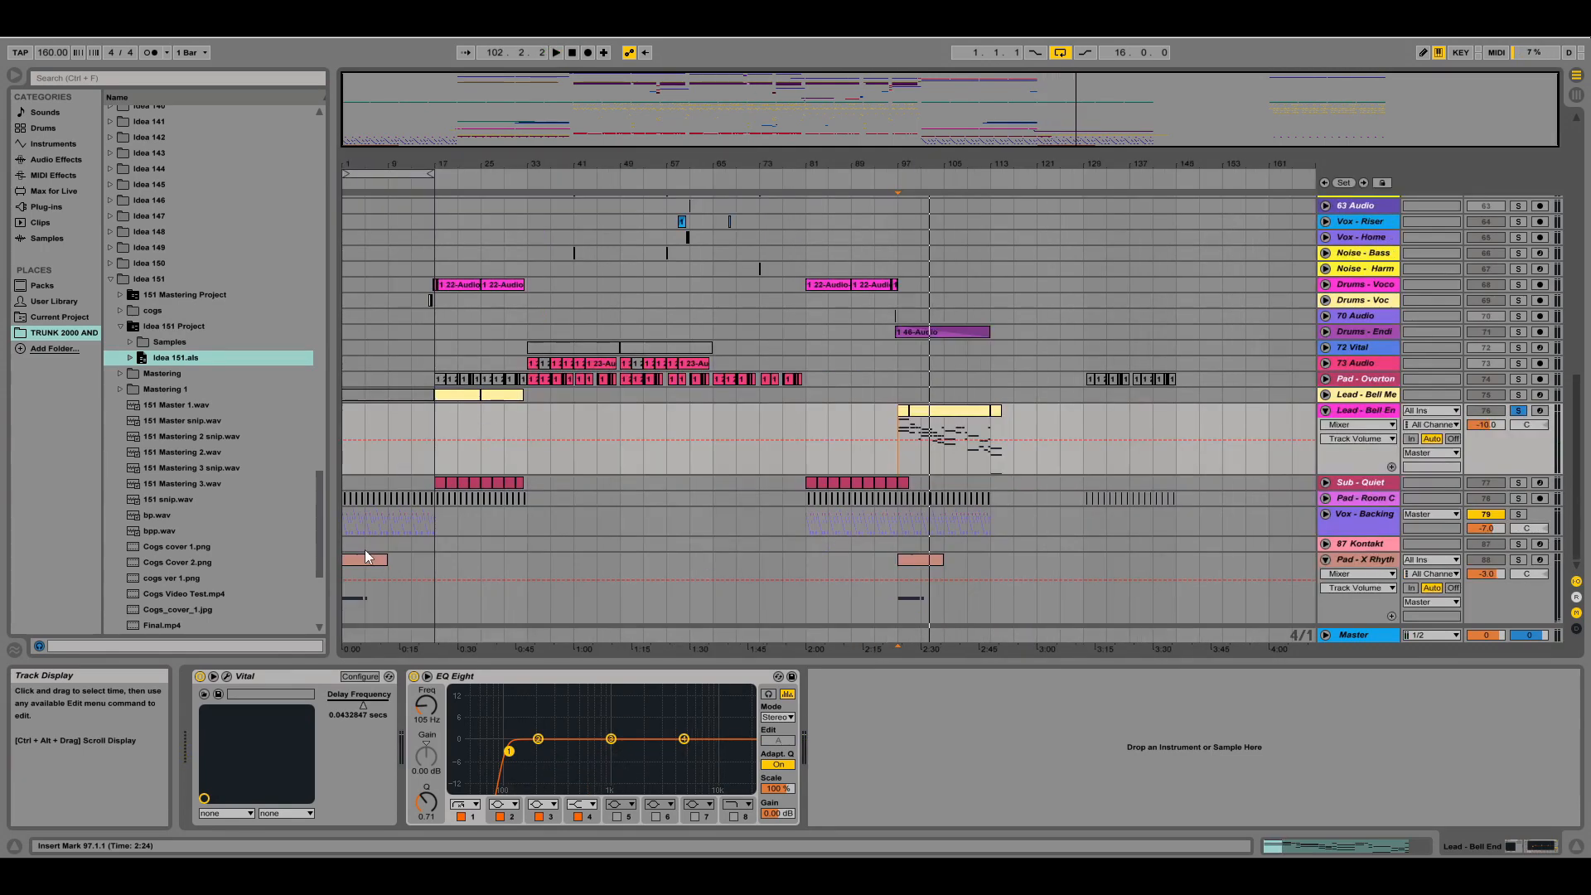
Solo Pad - X Rhythm Stab, play its opening clip from bar 1 and look through its device chain
left_click(1531, 560)
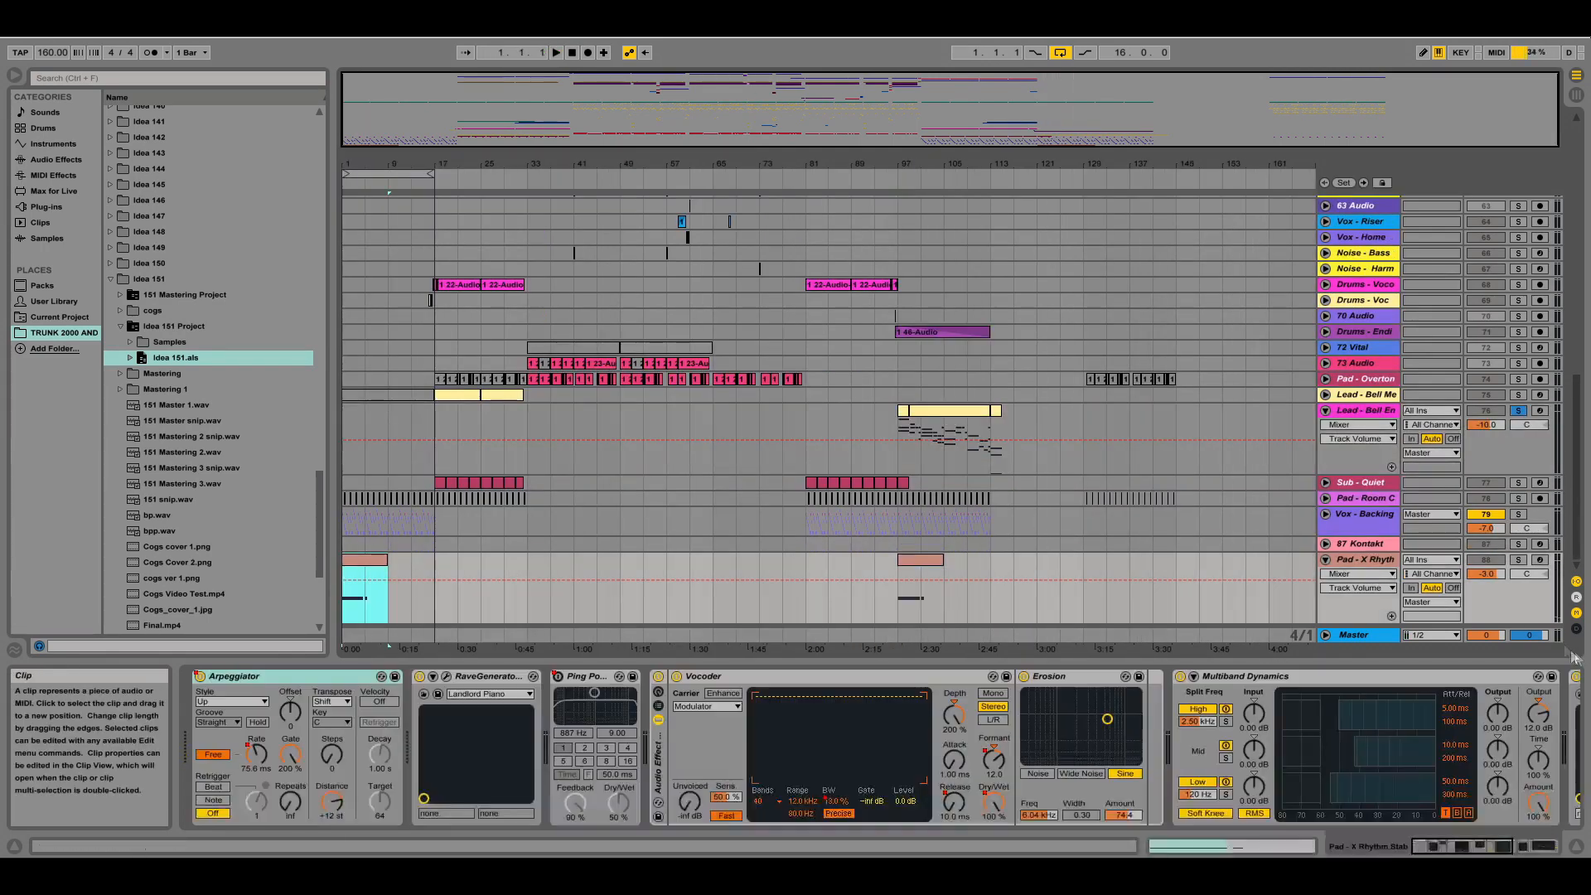
left_click(1519, 560)
left_click_drag(377, 164, 383, 249)
mouse_move(375, 123)
left_mouse_down()
mouse_move(376, 110)
mouse_move(371, 127)
left_mouse_up()
key("space")
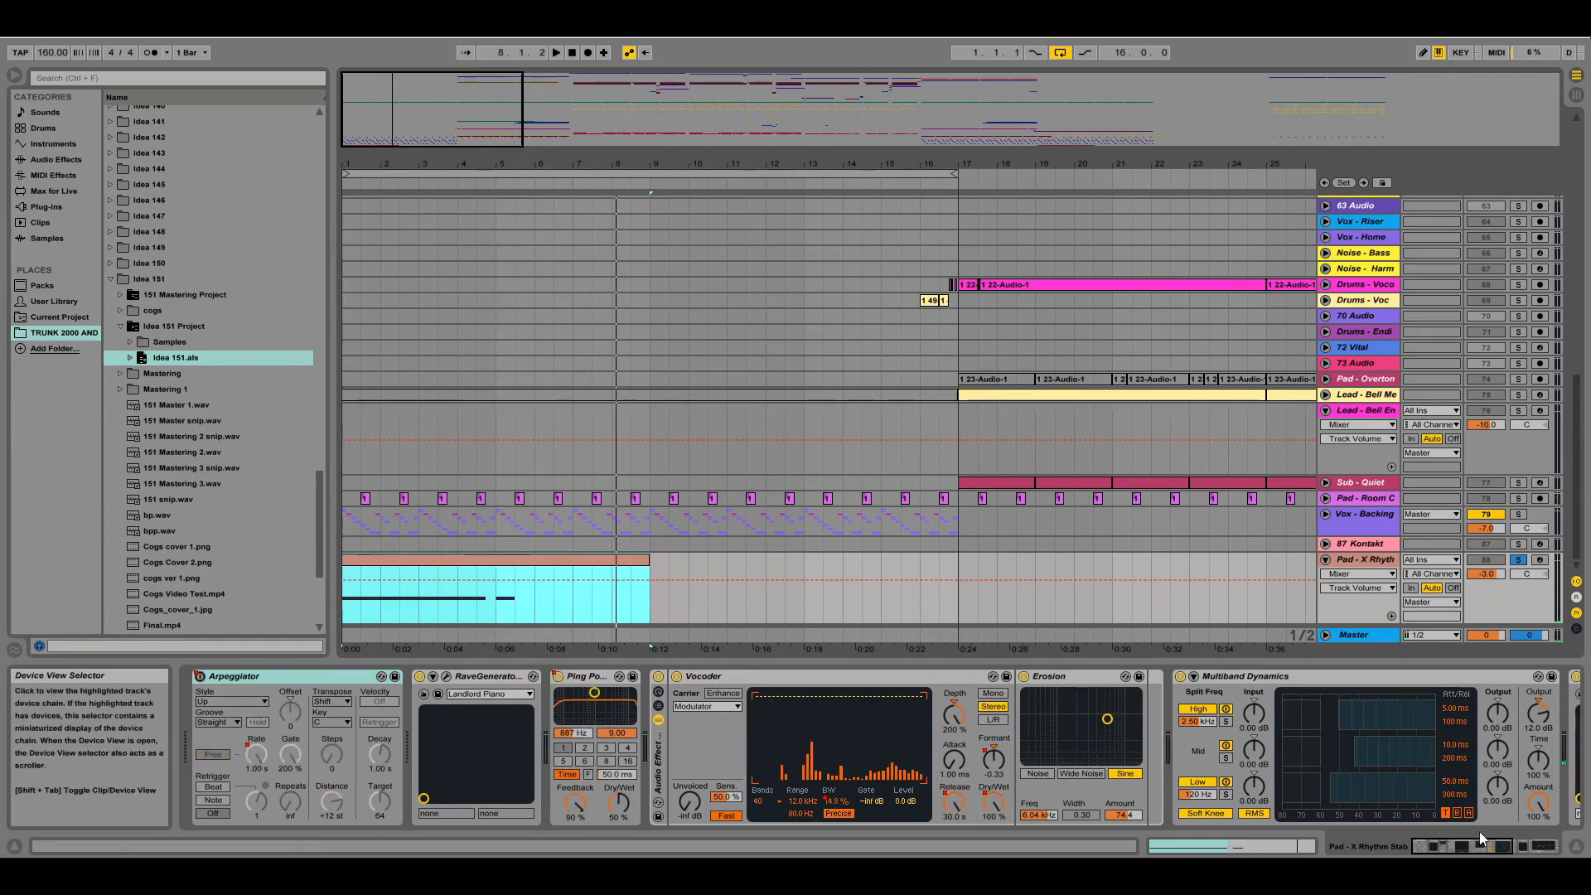
left_click(1531, 847)
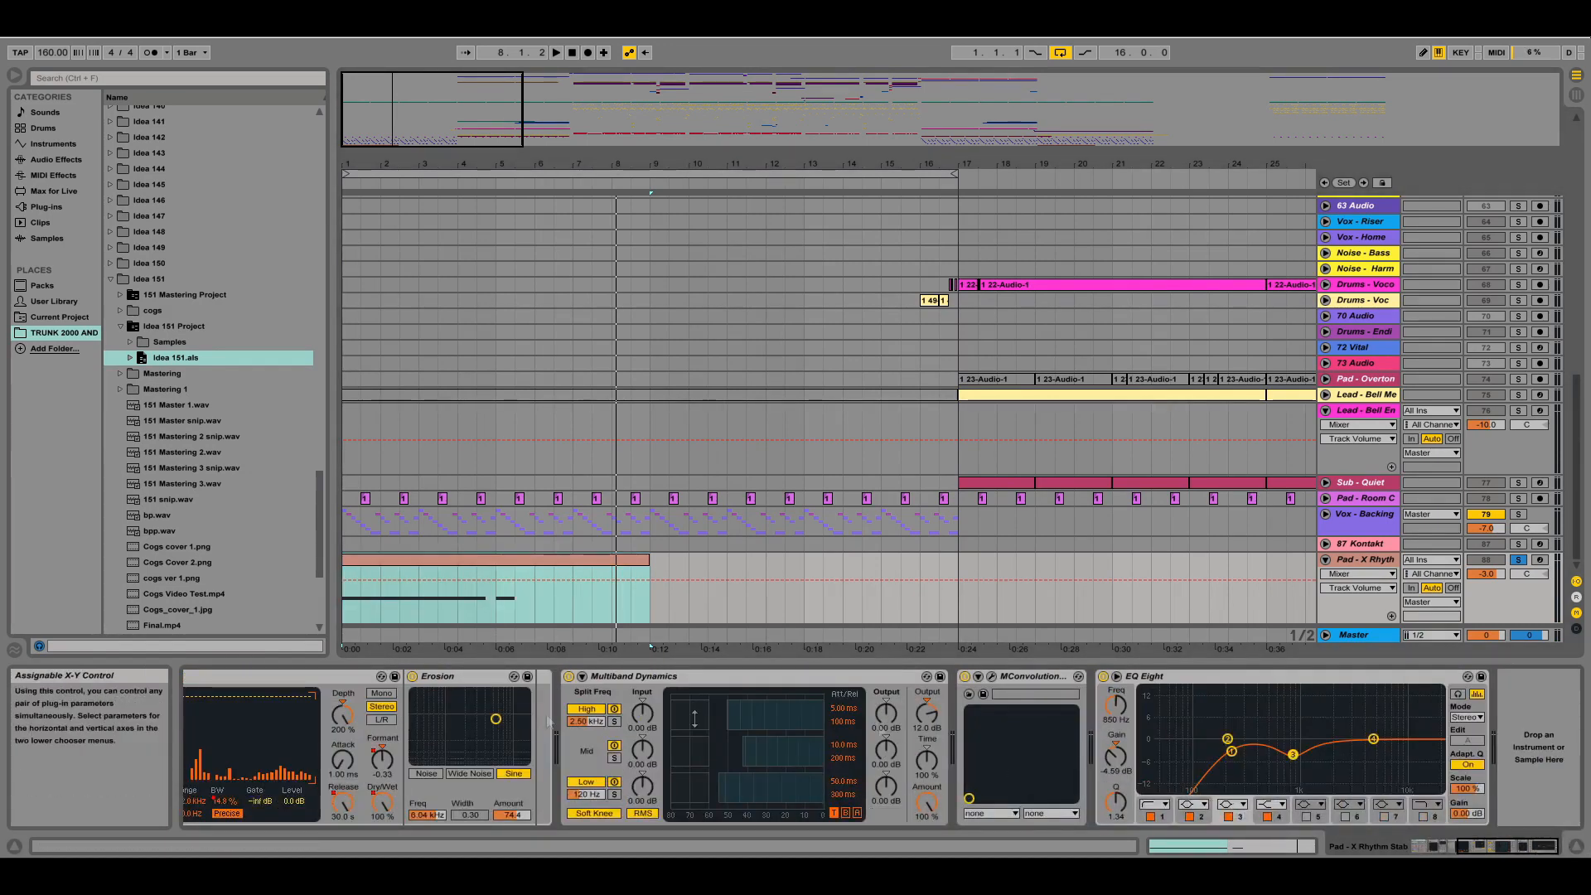
left_click(1432, 846)
Play the pad from bar 1 with its Vocoder rack off, turn the rack back on and return the insert mark to 1.1.1
left_click(658, 677)
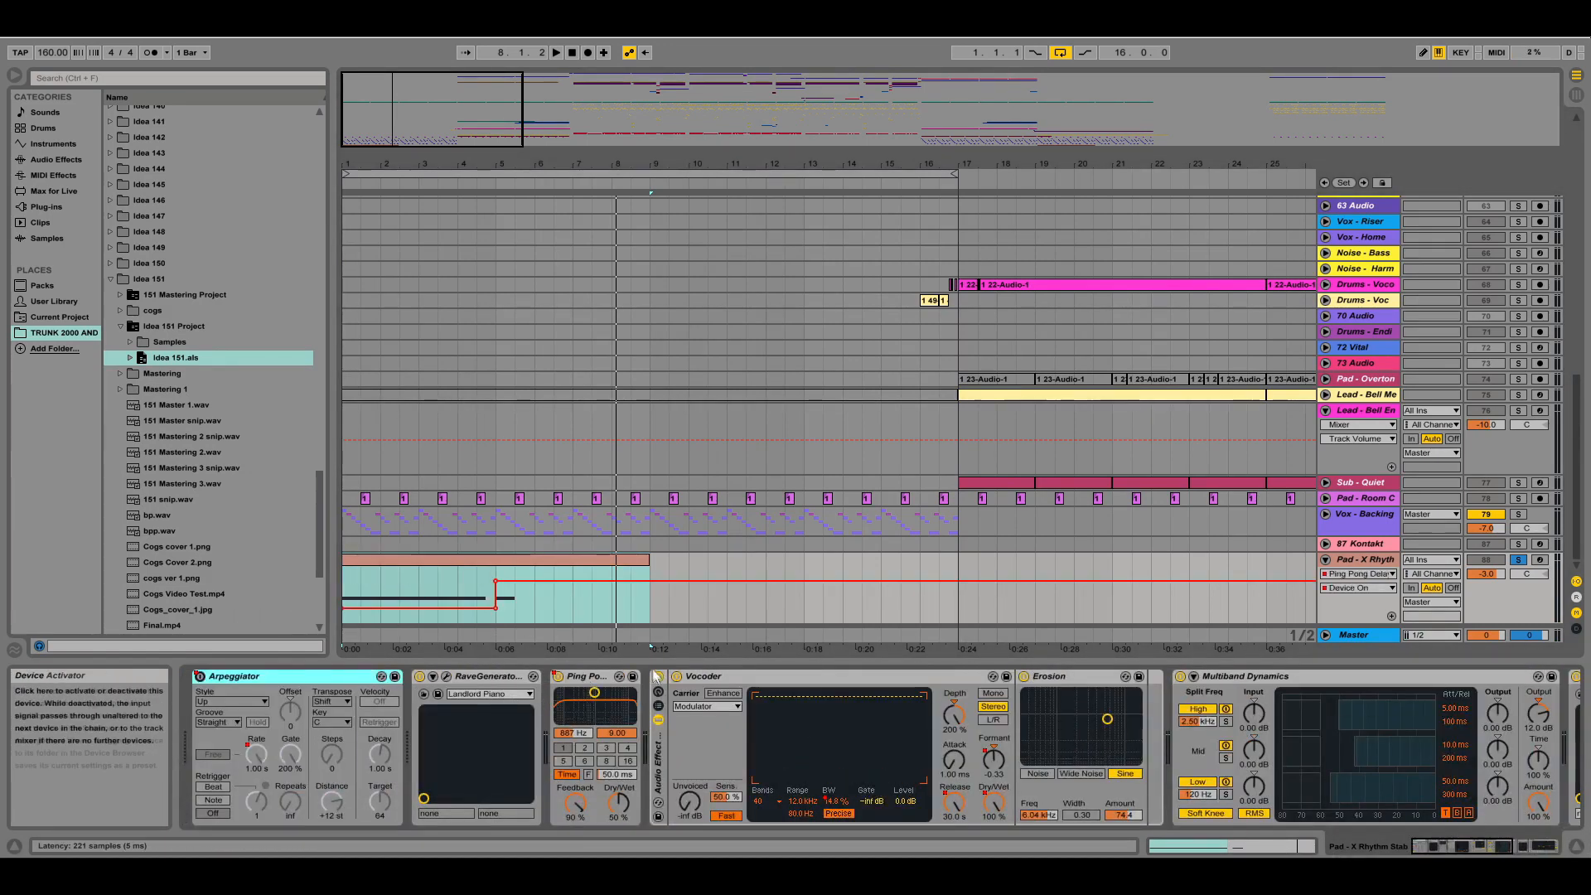
left_click(349, 587)
key("space")
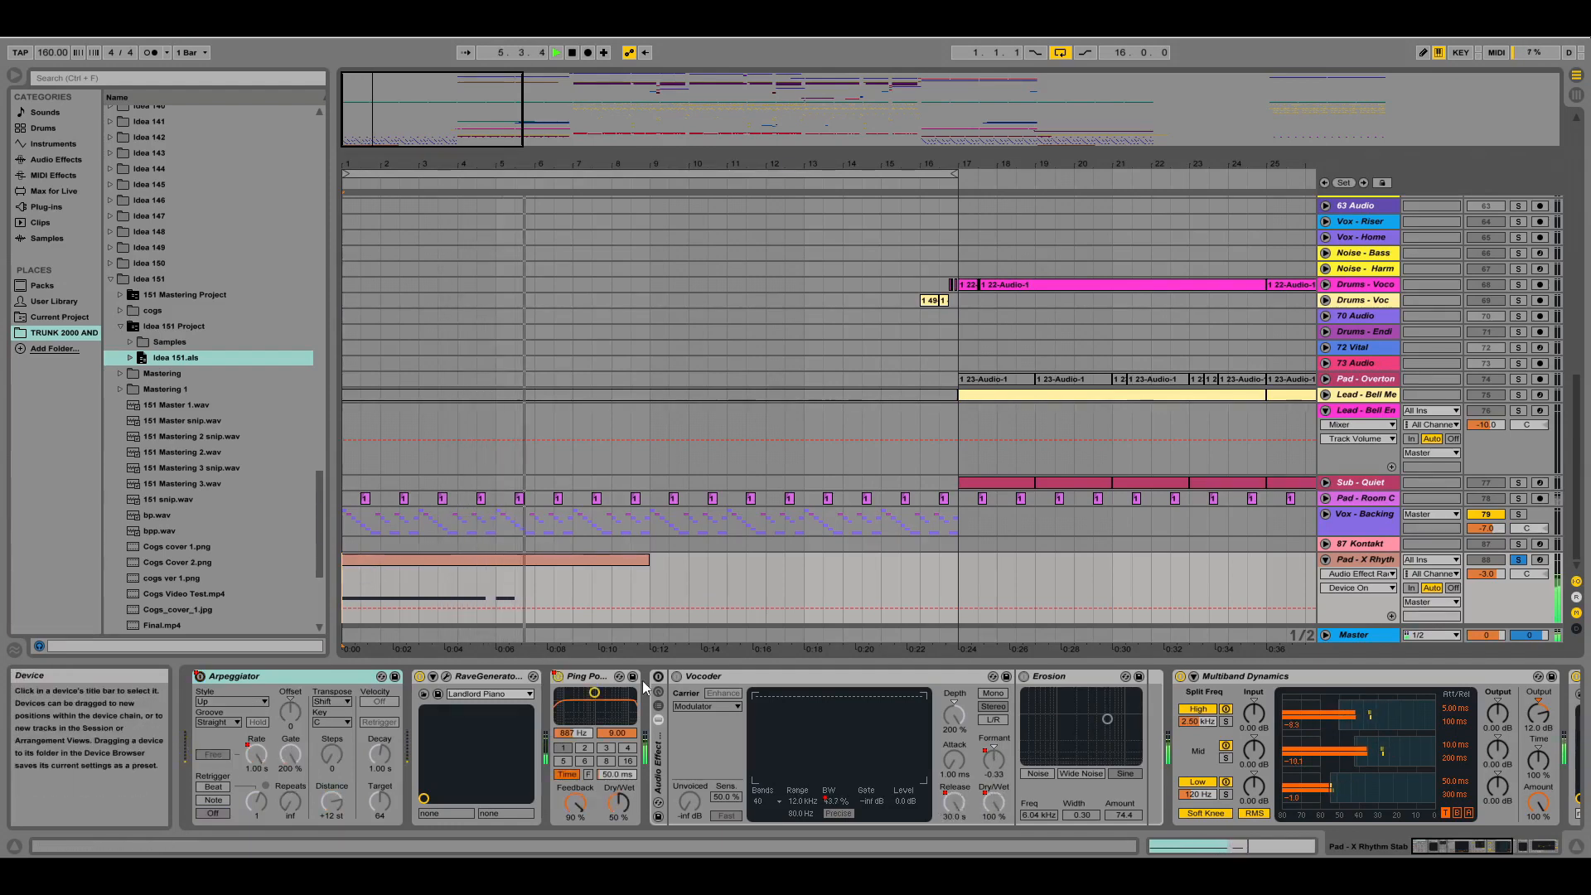
key("space")
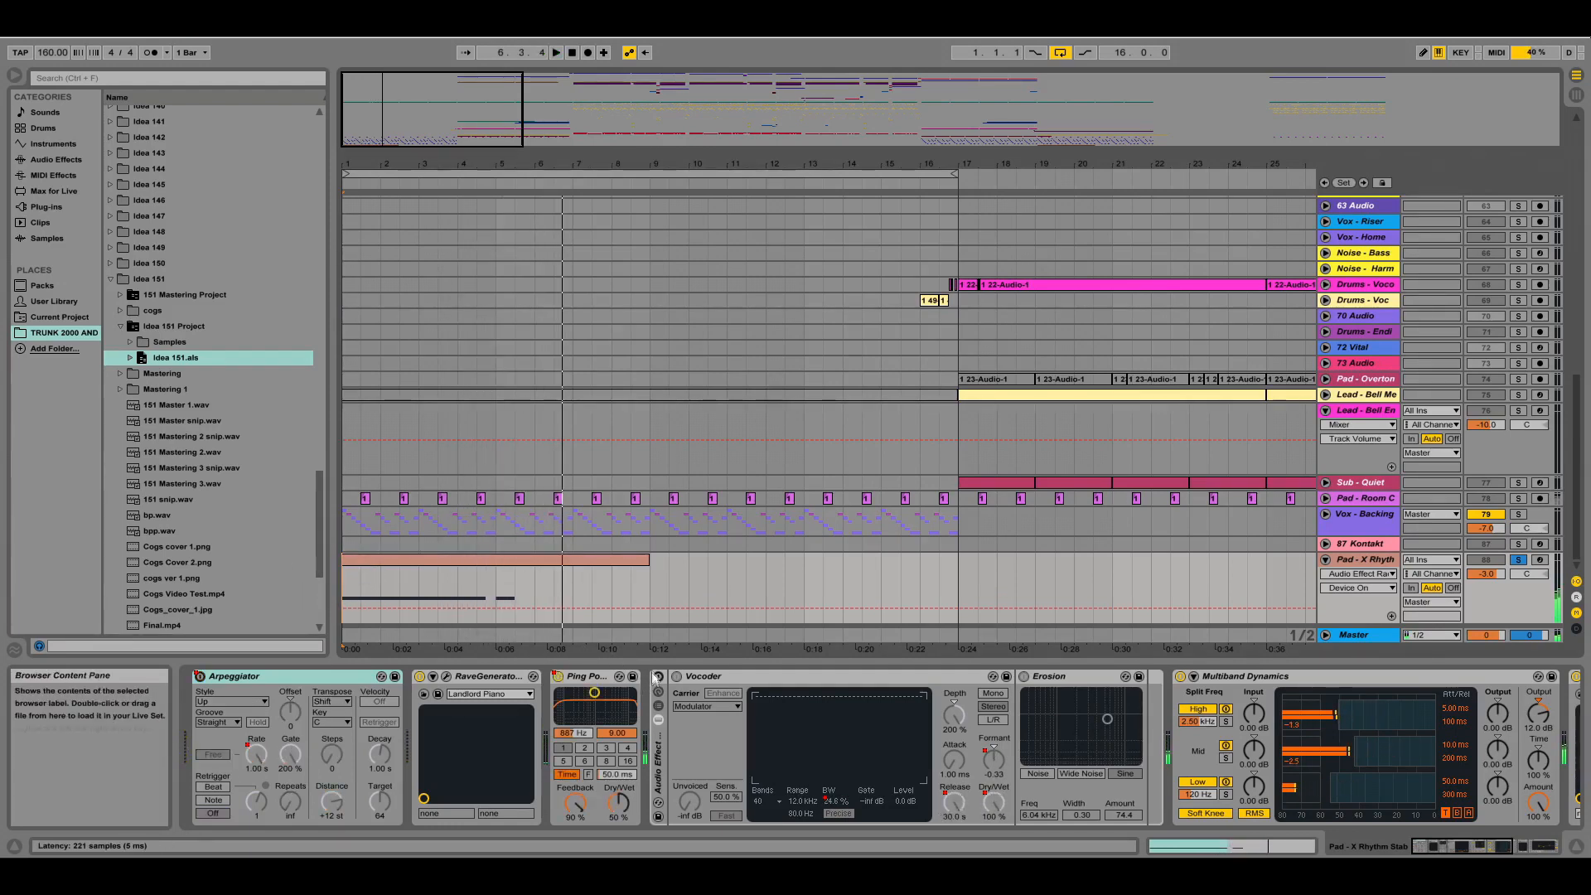
left_click(658, 676)
left_click(346, 570)
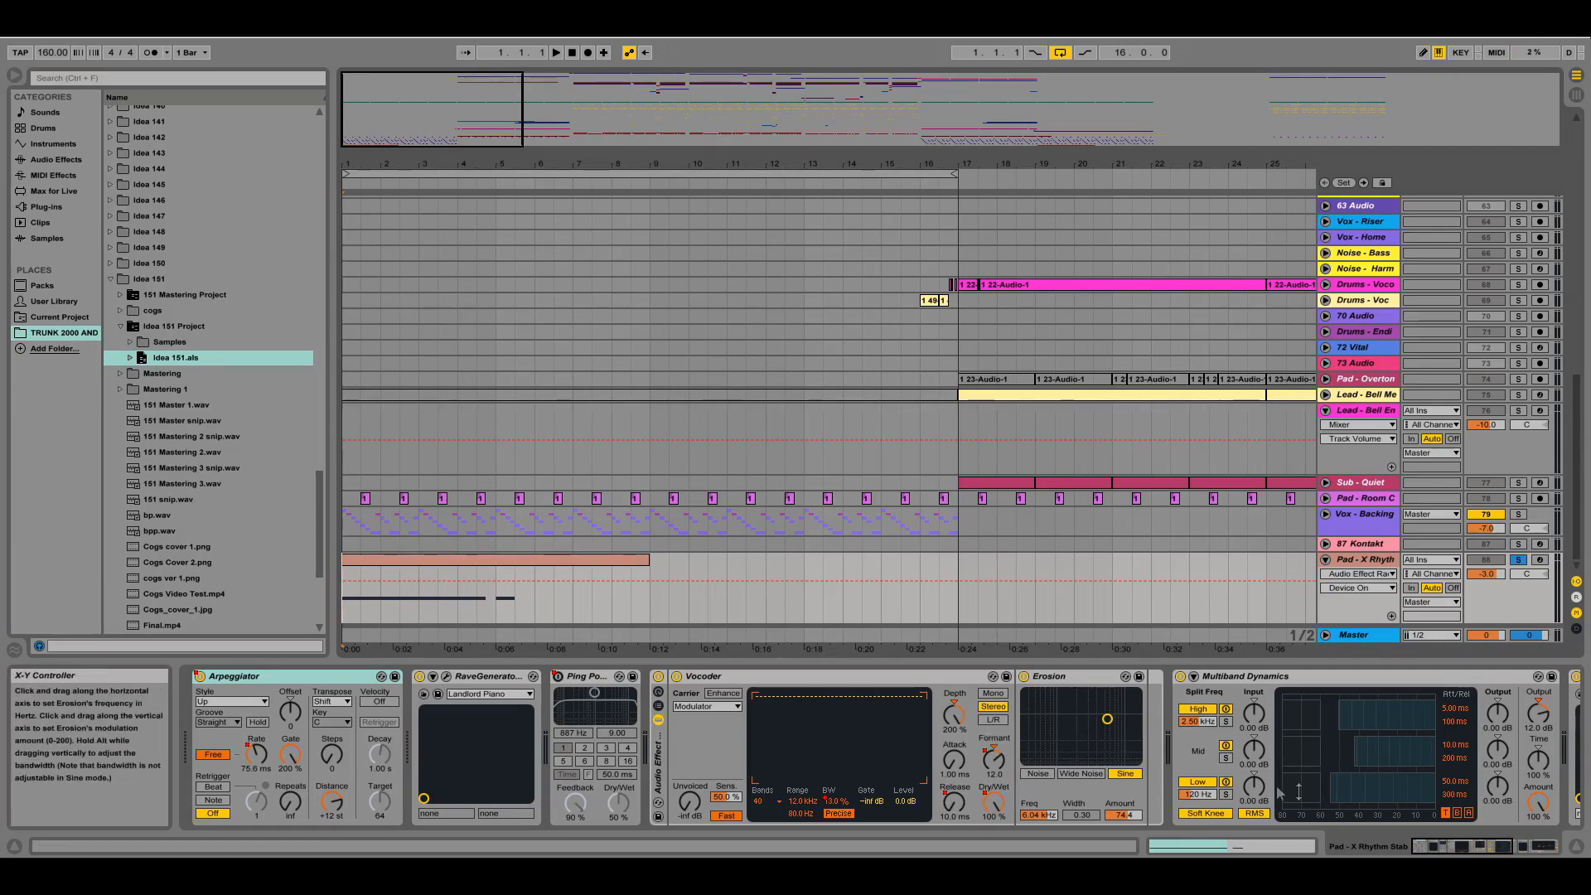
left_click_drag(1475, 846, 1494, 846)
Solo the Drums - Ending Delay track, play it from 96.3.1 and unsolo it
key("space")
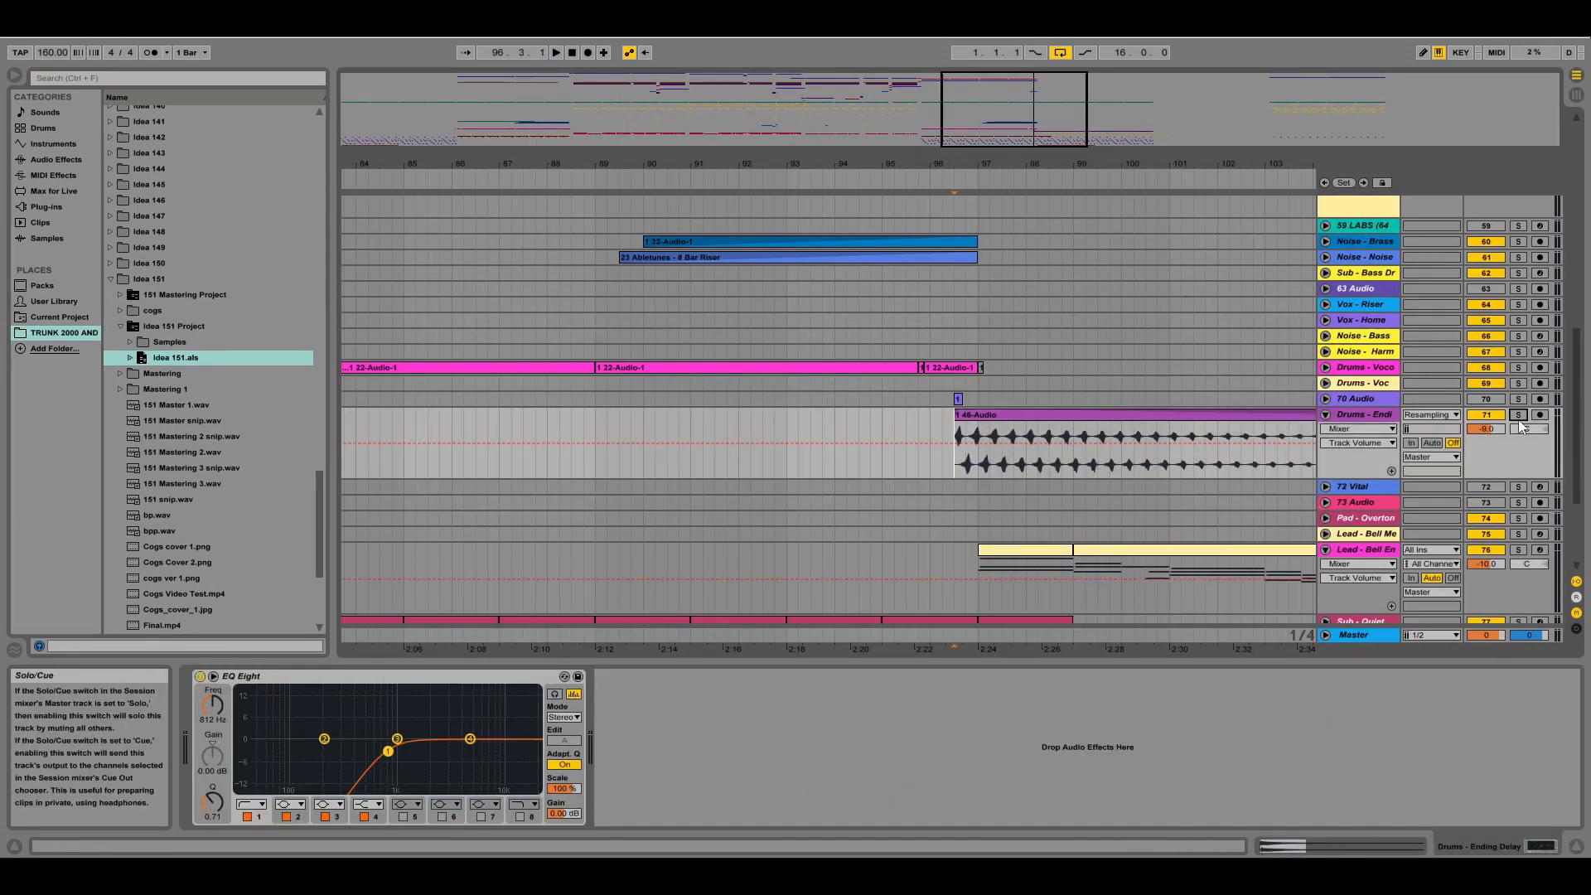
left_click(1518, 415)
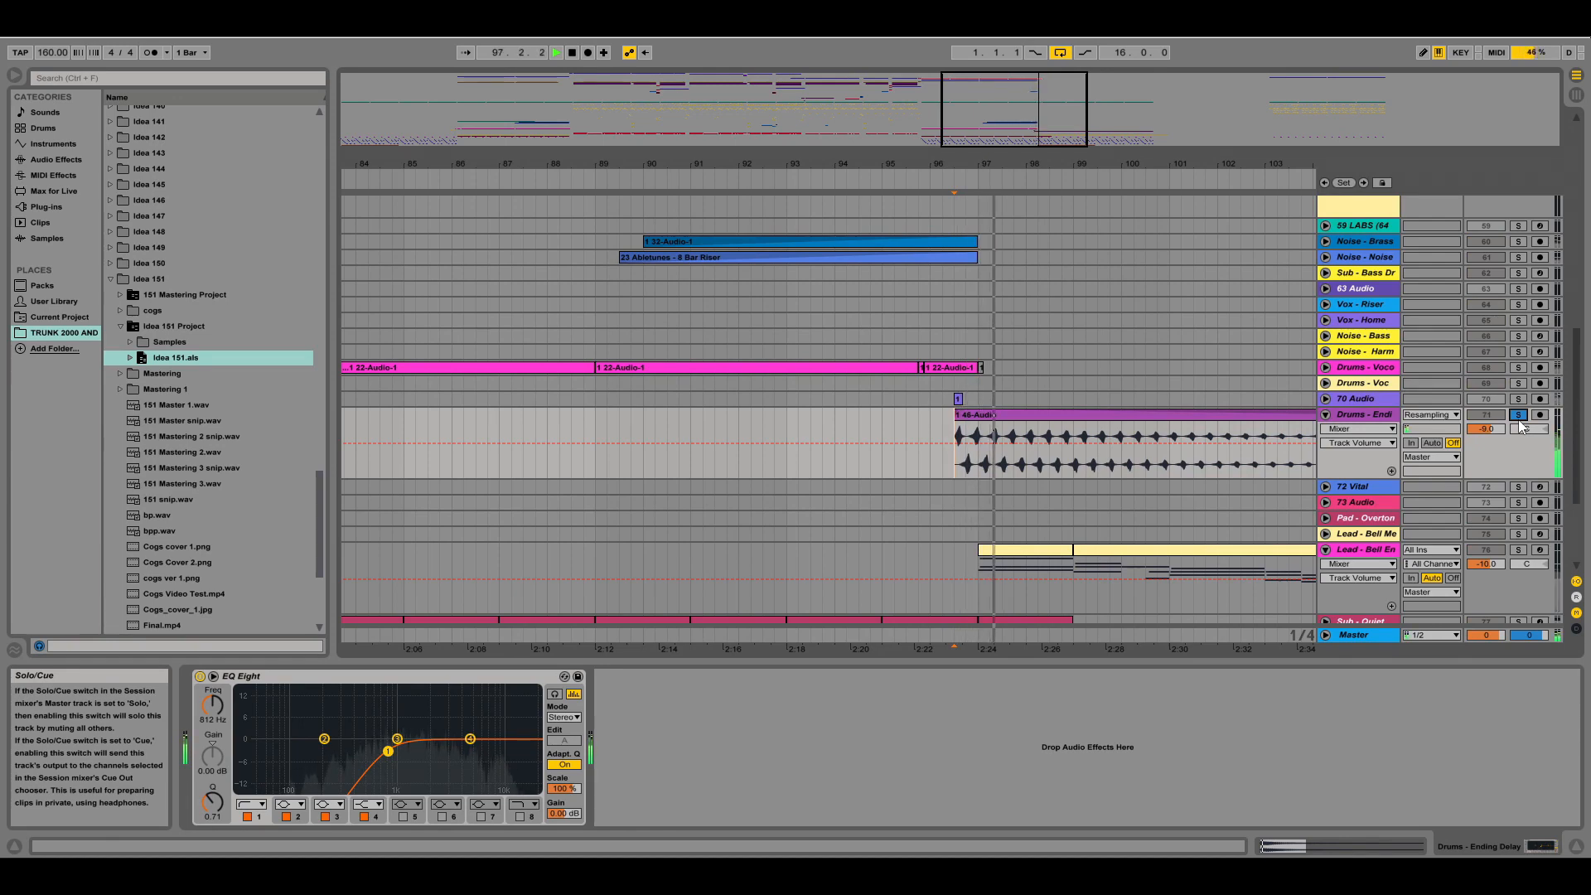
left_click(1518, 417)
Solo the 72 Vital track and activate its deactivated clip between bars 33 and 49
scroll(1077, 431, "down", 8)
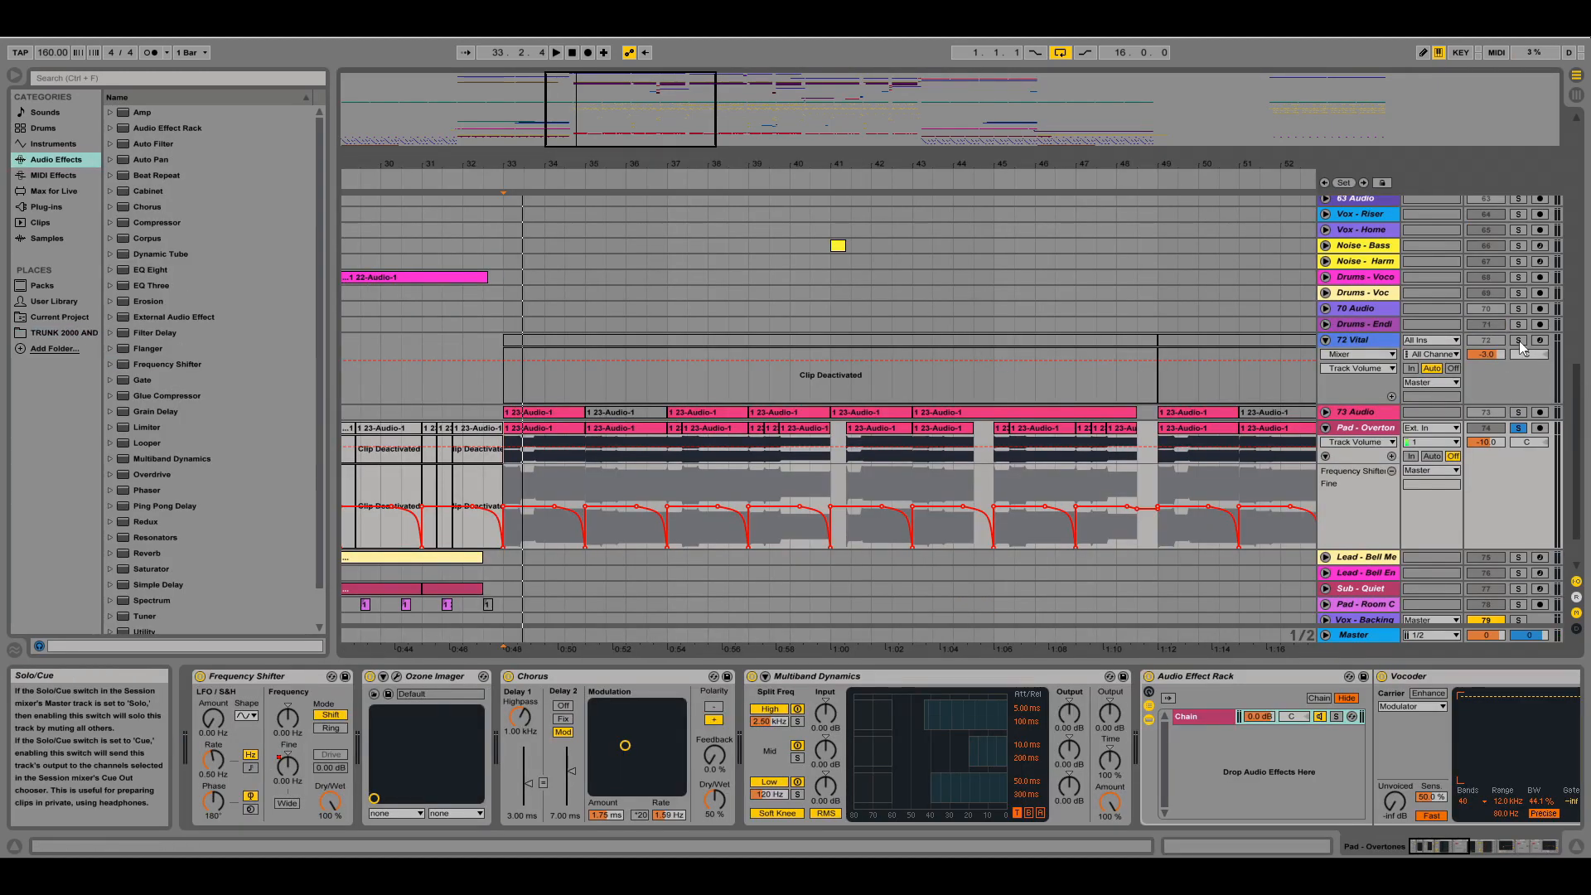
left_click(971, 383)
key("0")
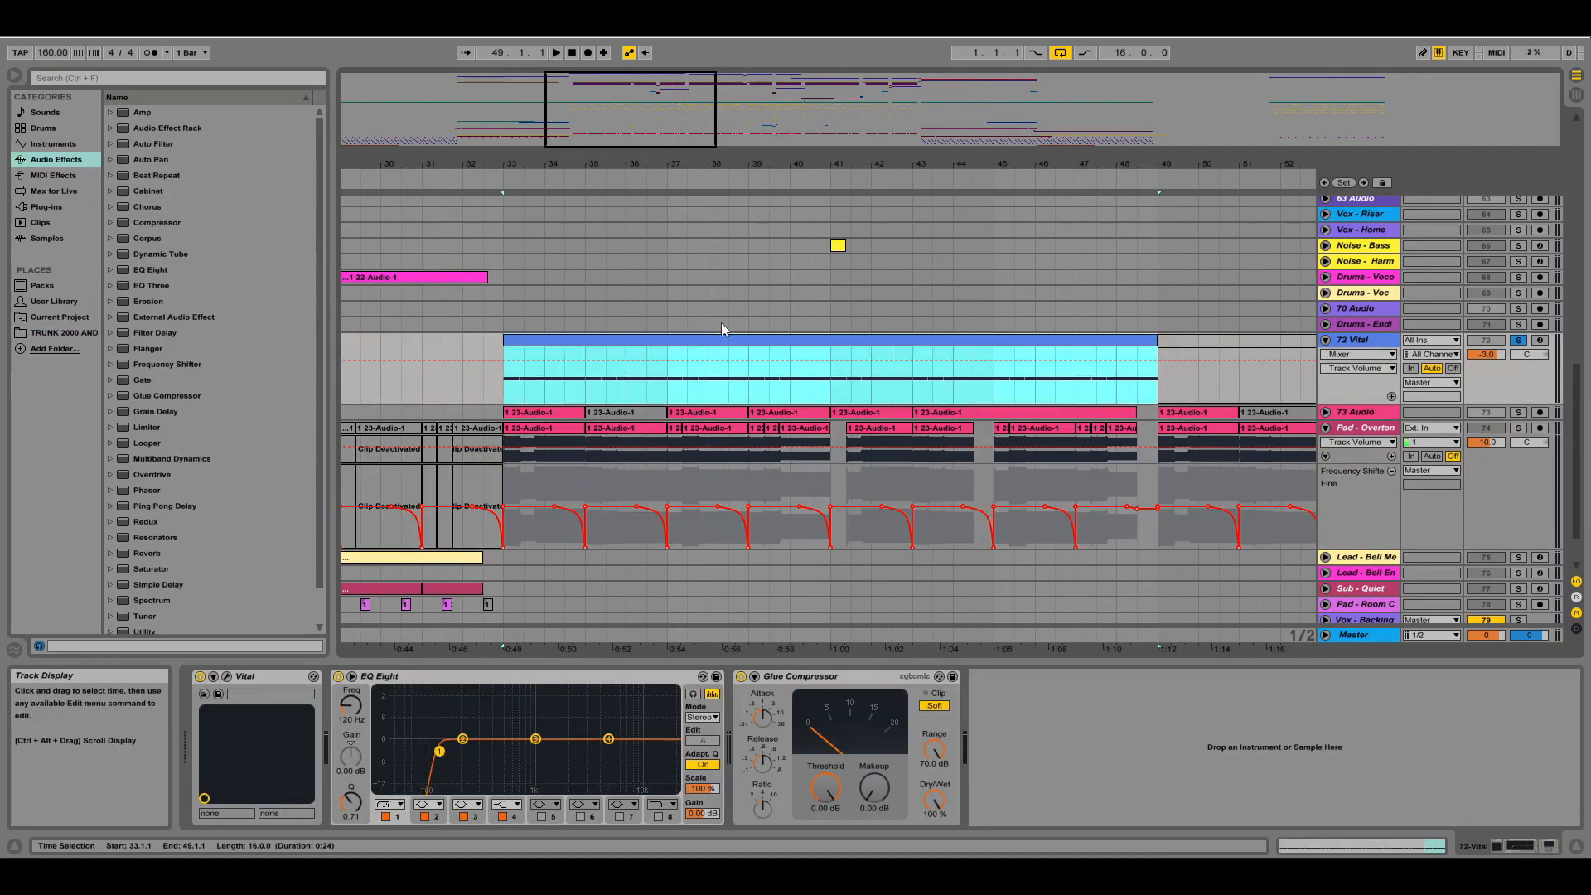
View the Vital synth of 72 Vital, play its clip from bar 33 with the synth in view and close the synth
left_click(1359, 340)
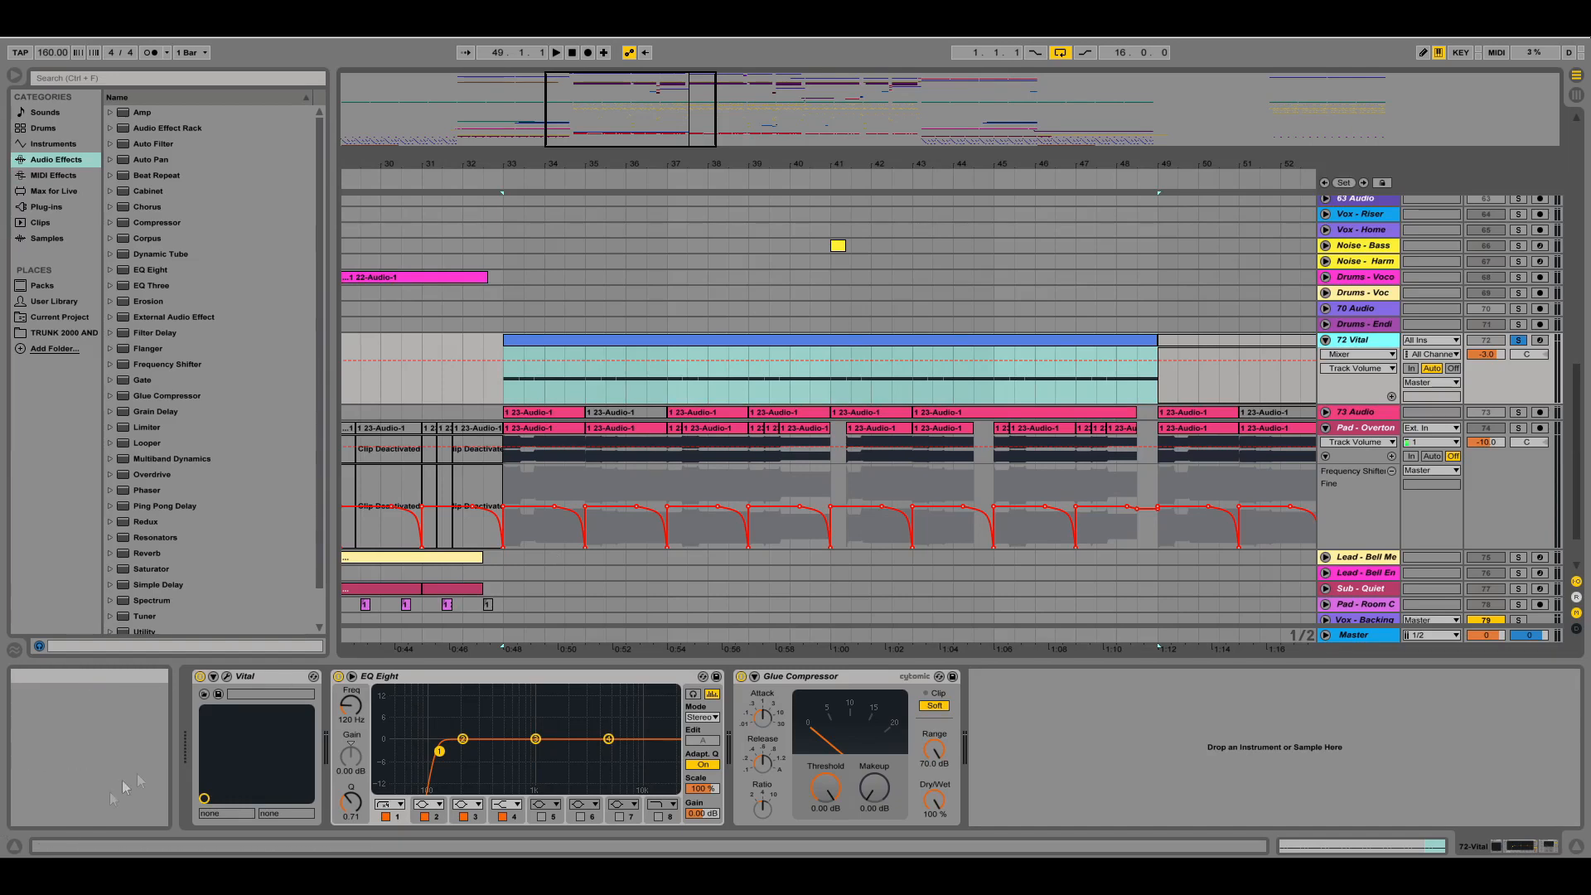
left_click(229, 674)
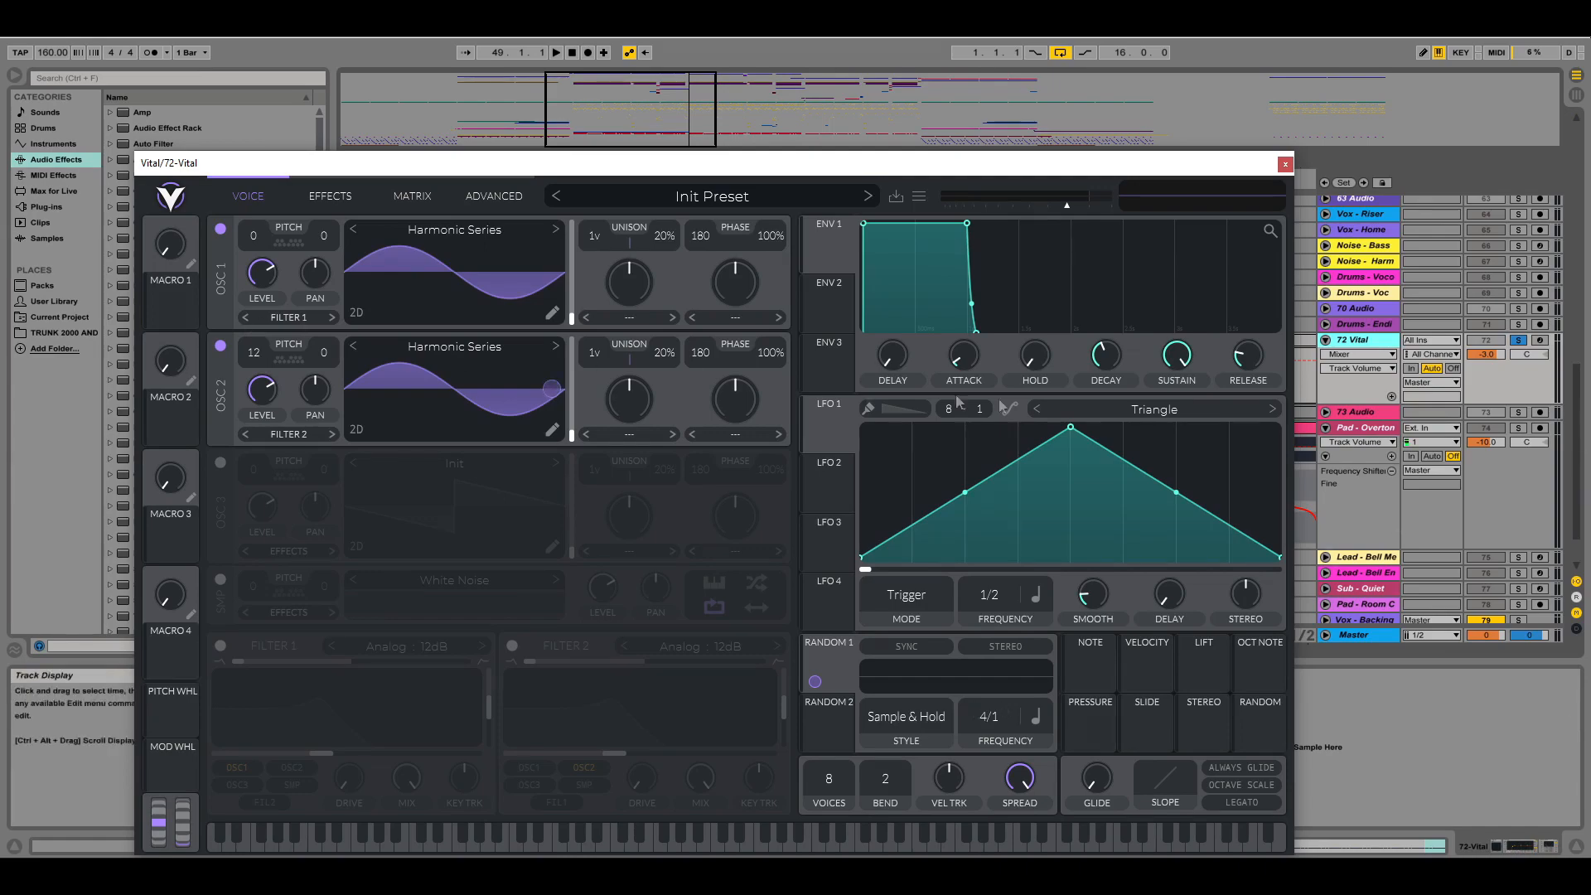
left_click_drag(953, 176, 864, 510)
key("space")
key("space")
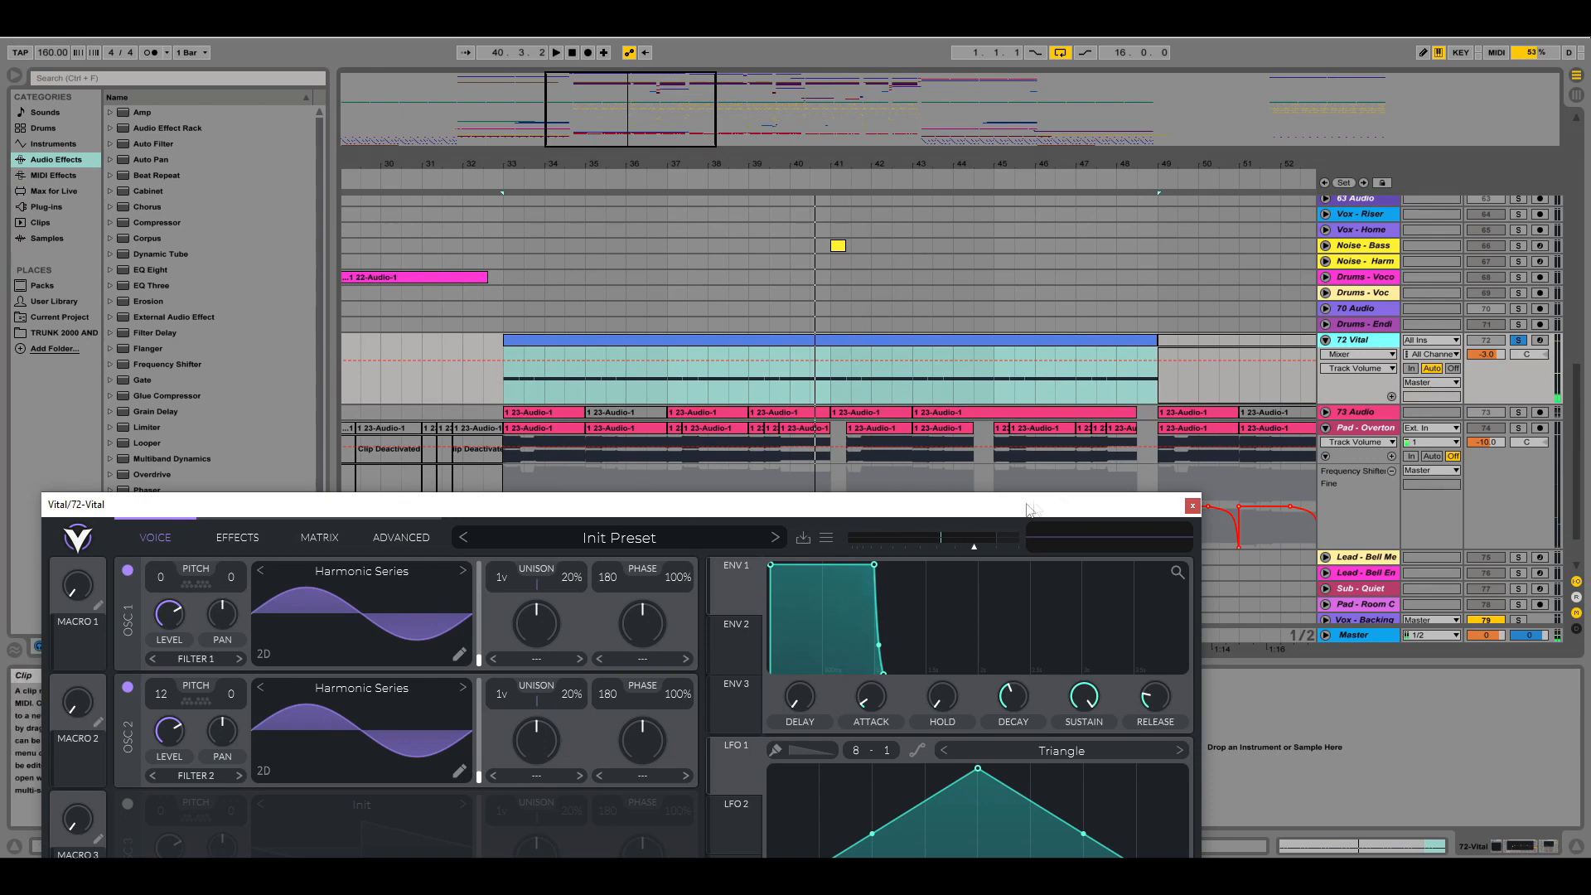
left_click(1193, 503)
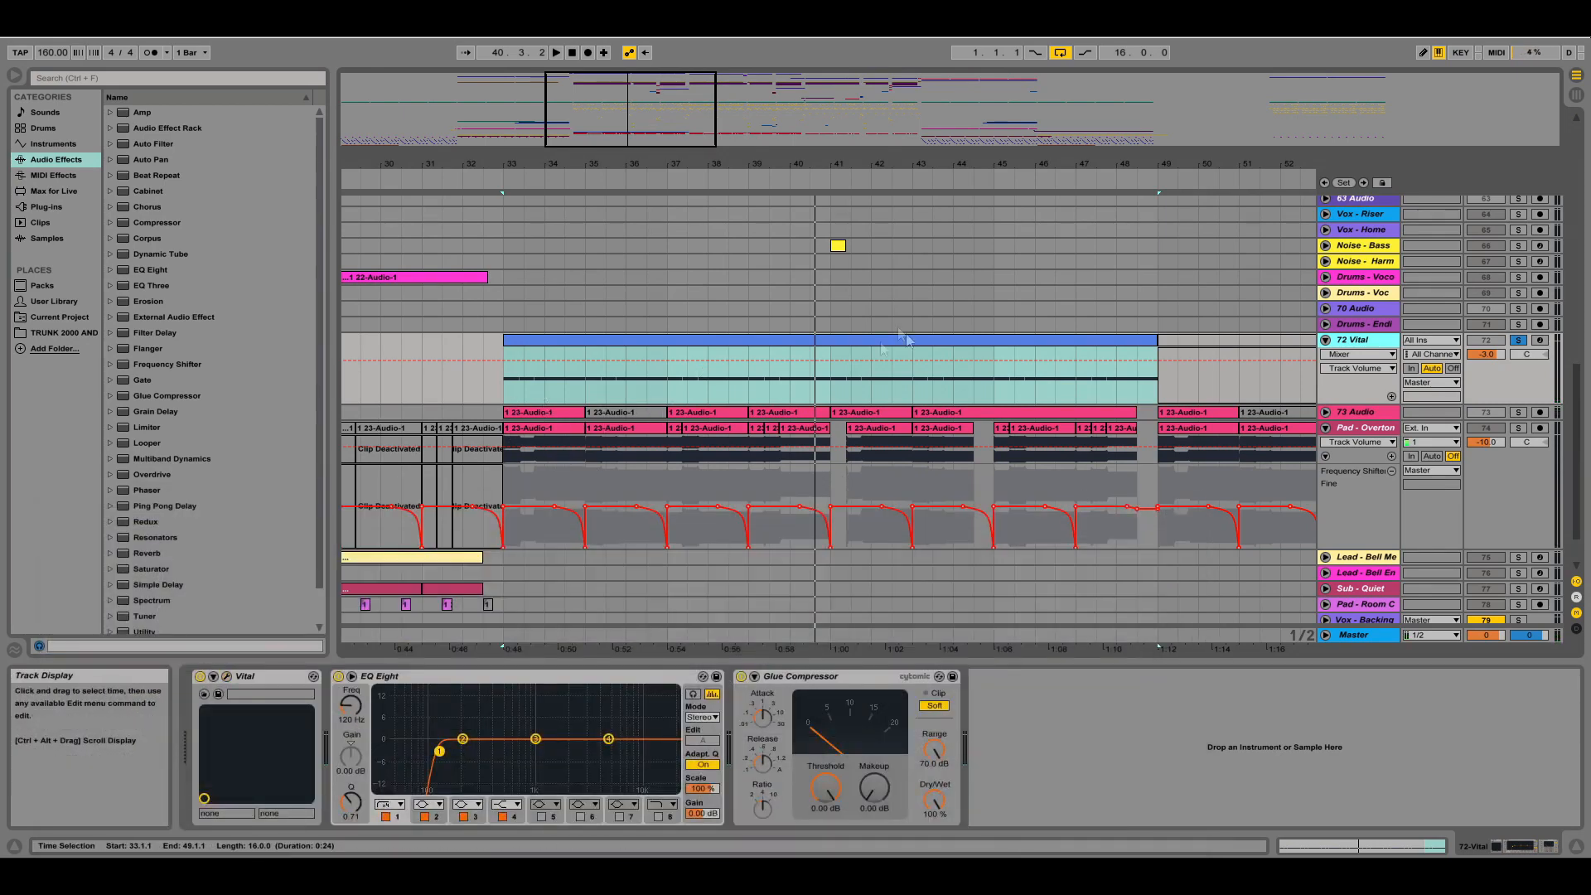
key("space")
Solo the Pad - Overtones track, review its device chain and fine frequency shift automation, and play it from 33.1.1
left_click(1382, 429)
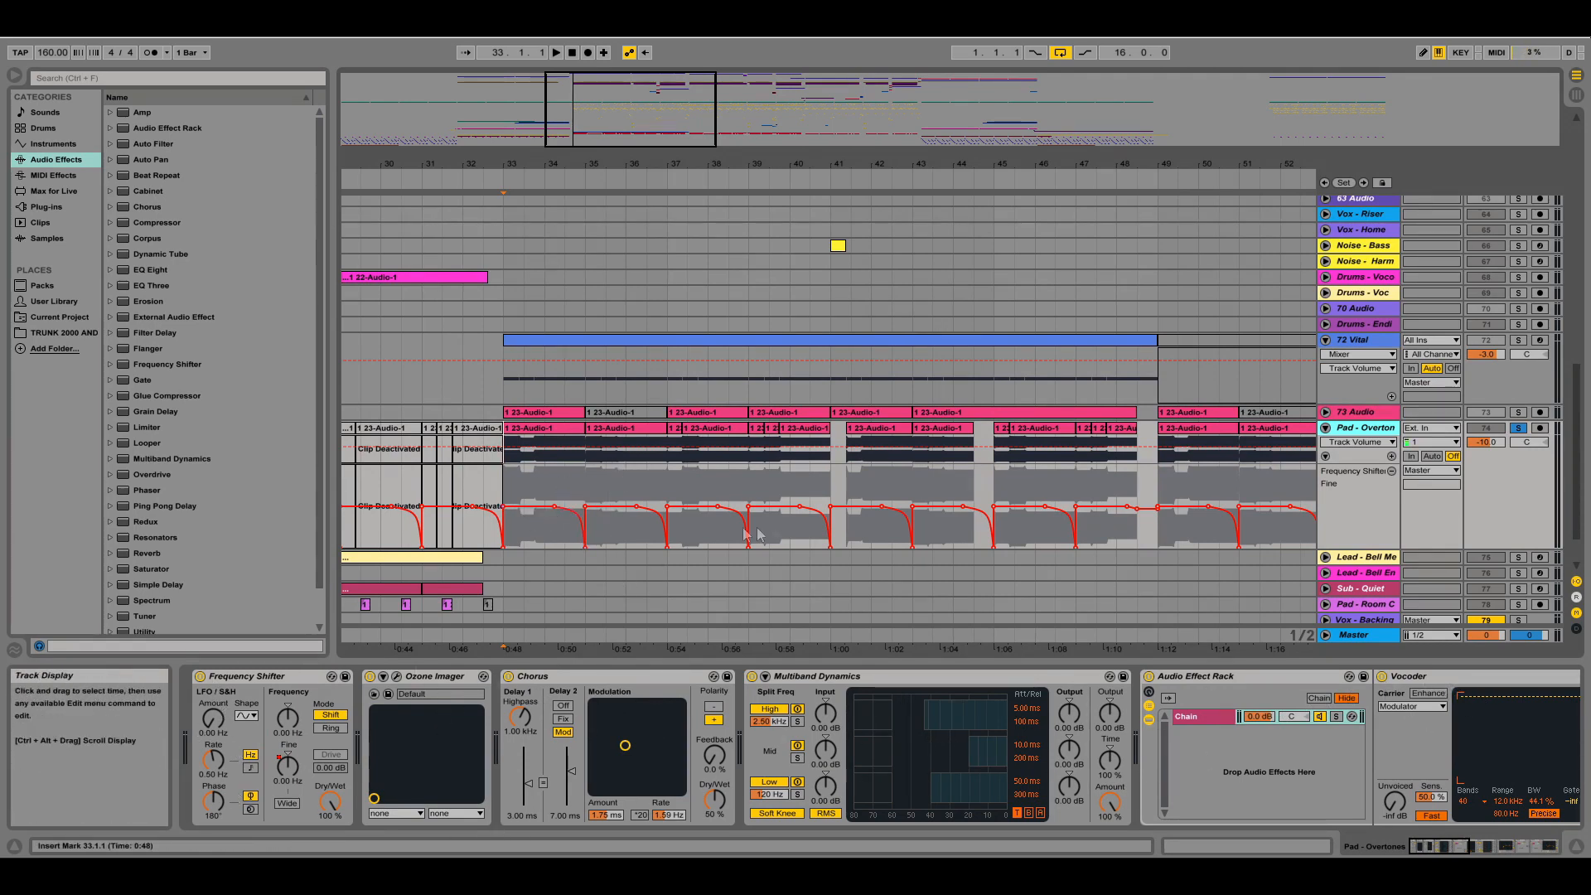
left_click_drag(1454, 847, 1409, 847)
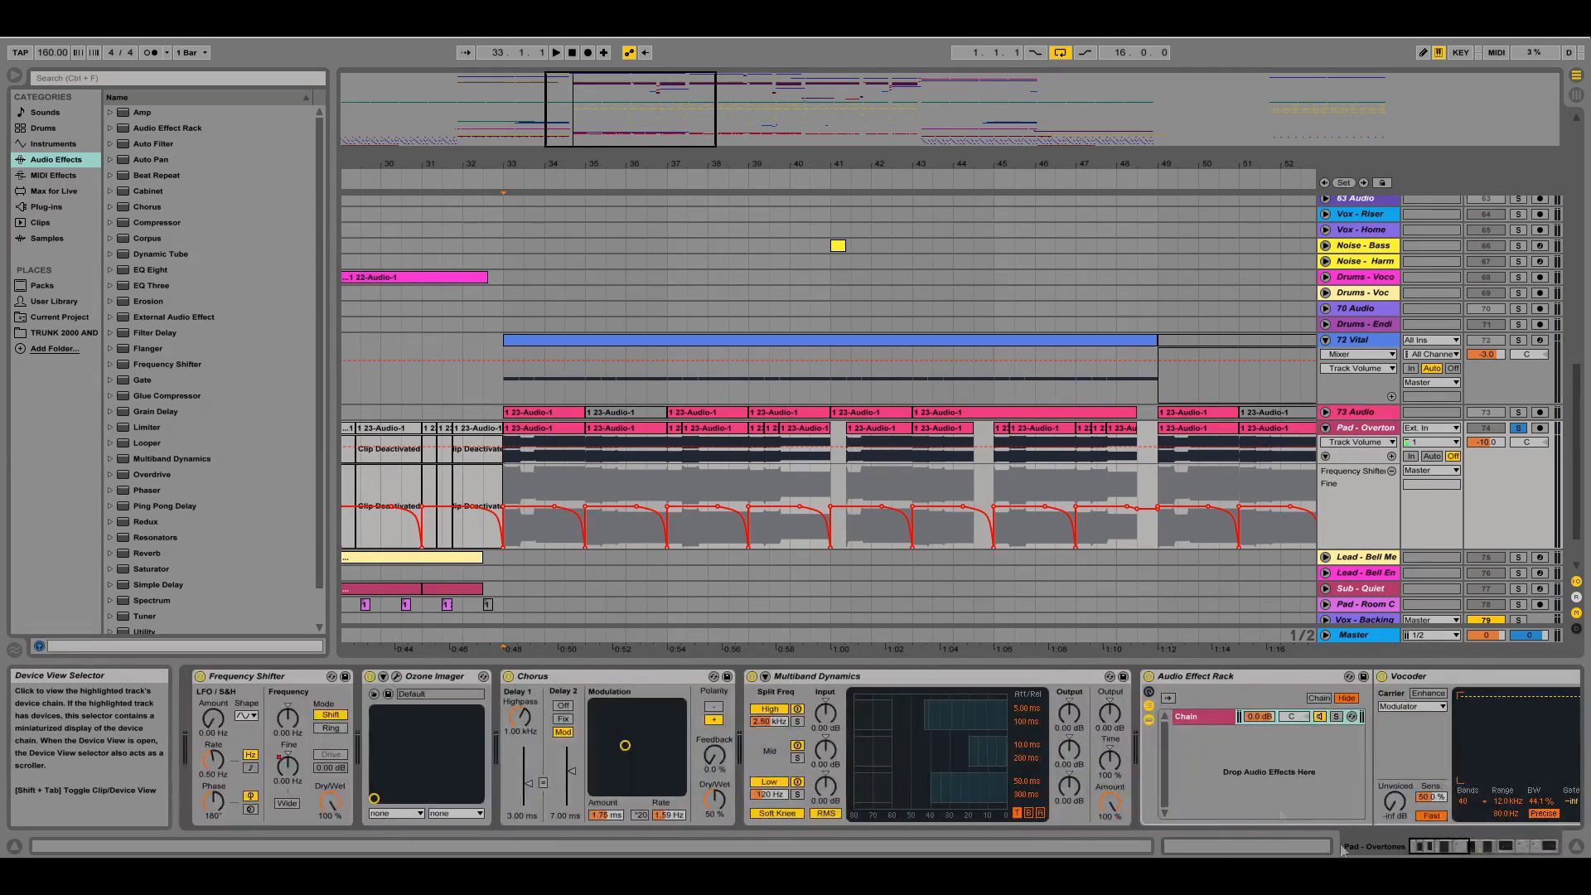
scroll(936, 459, "down", 1)
scroll(936, 458, "down", 1)
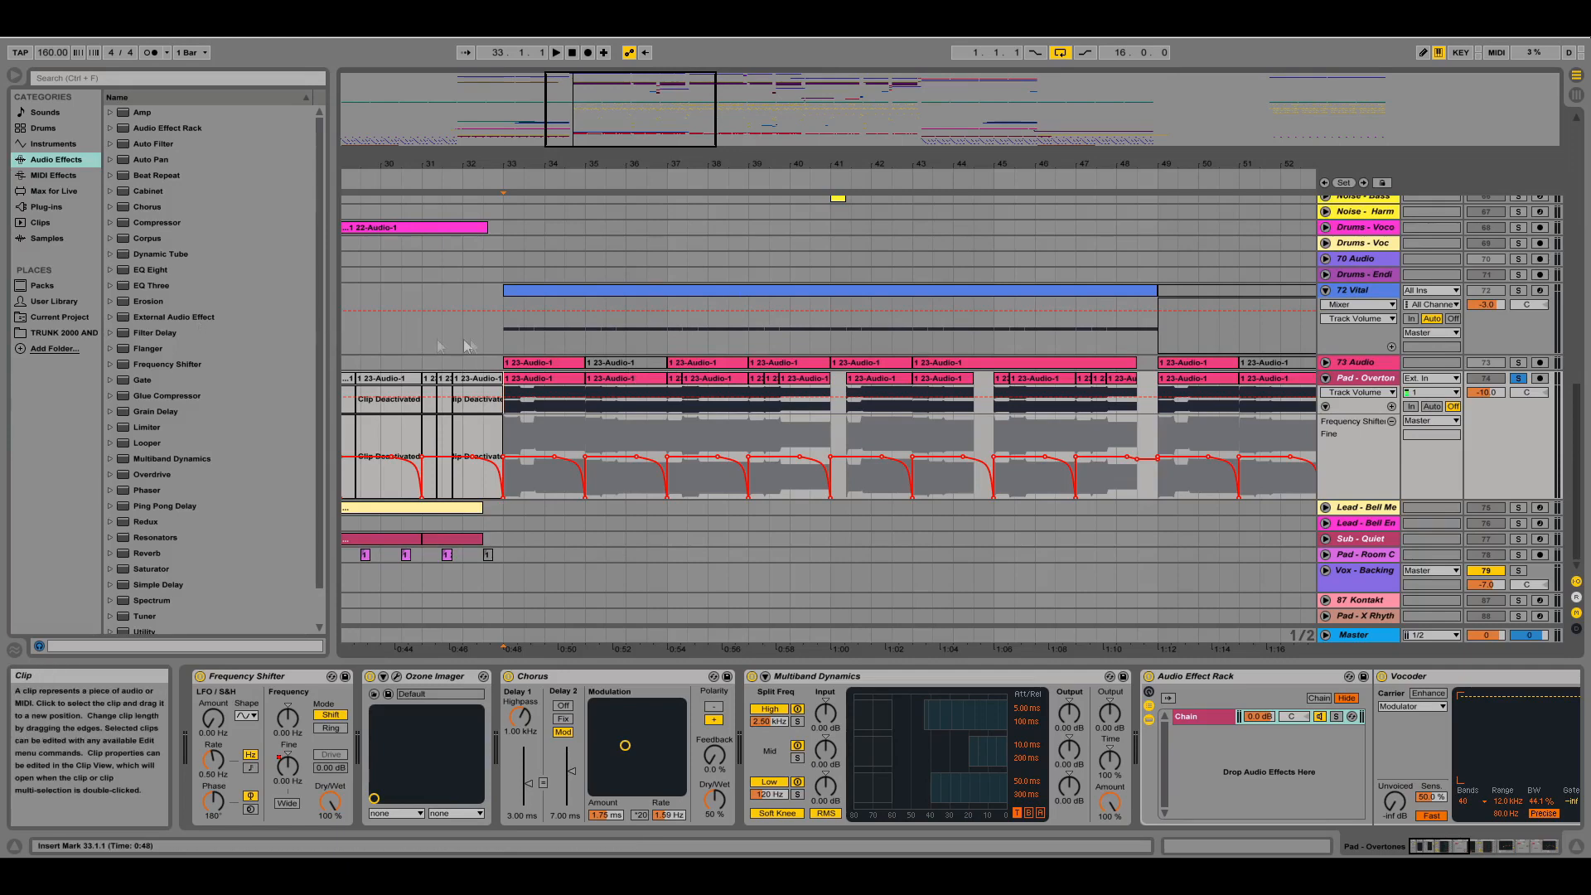
left_click(516, 437)
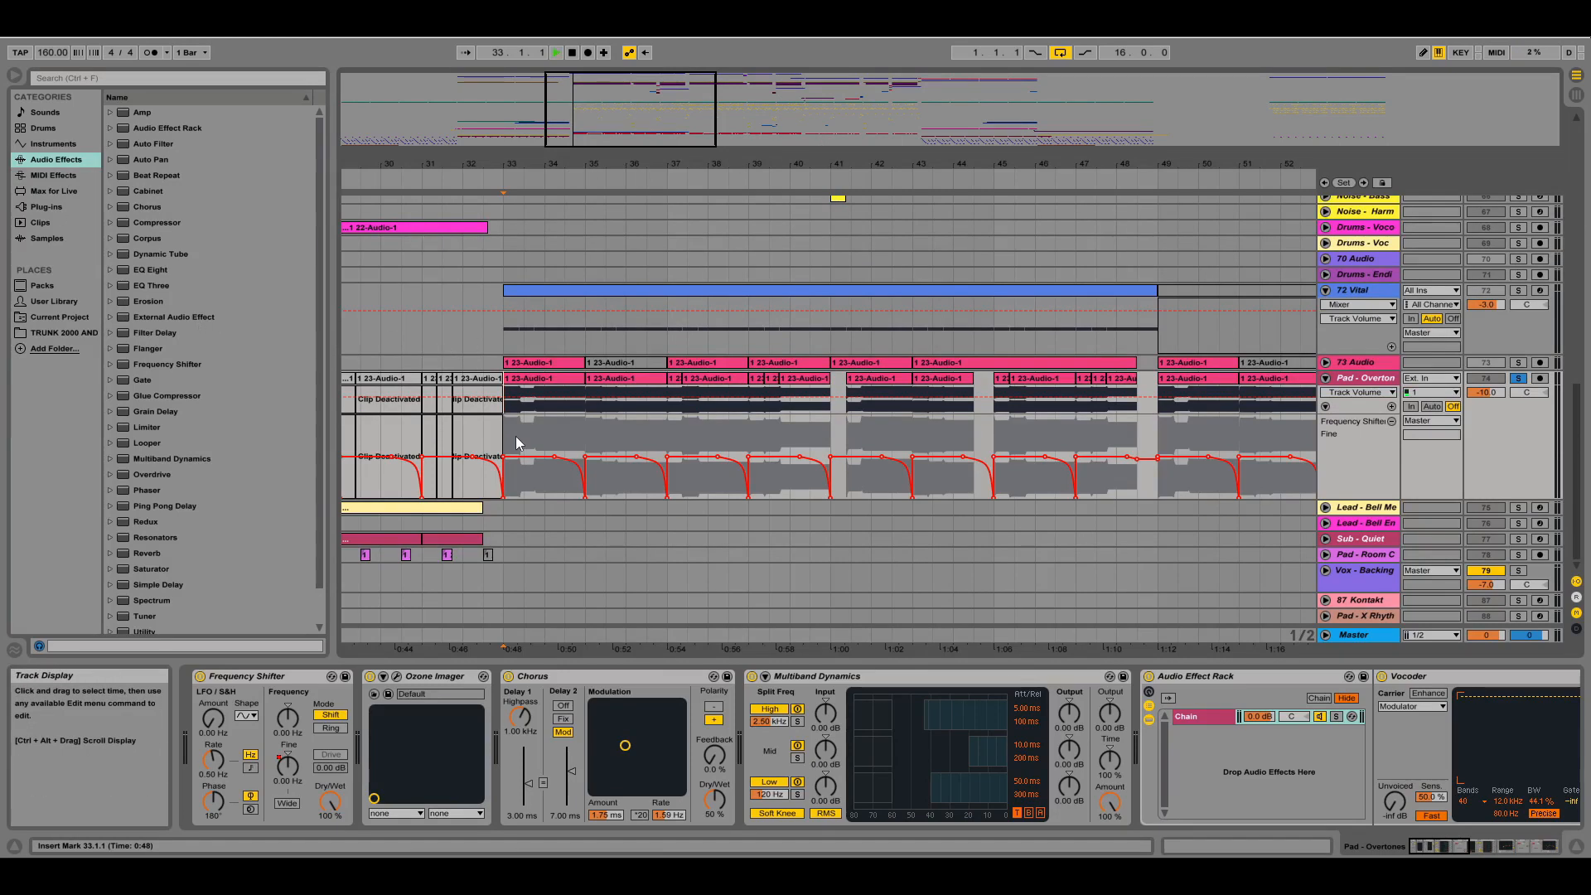
key("space")
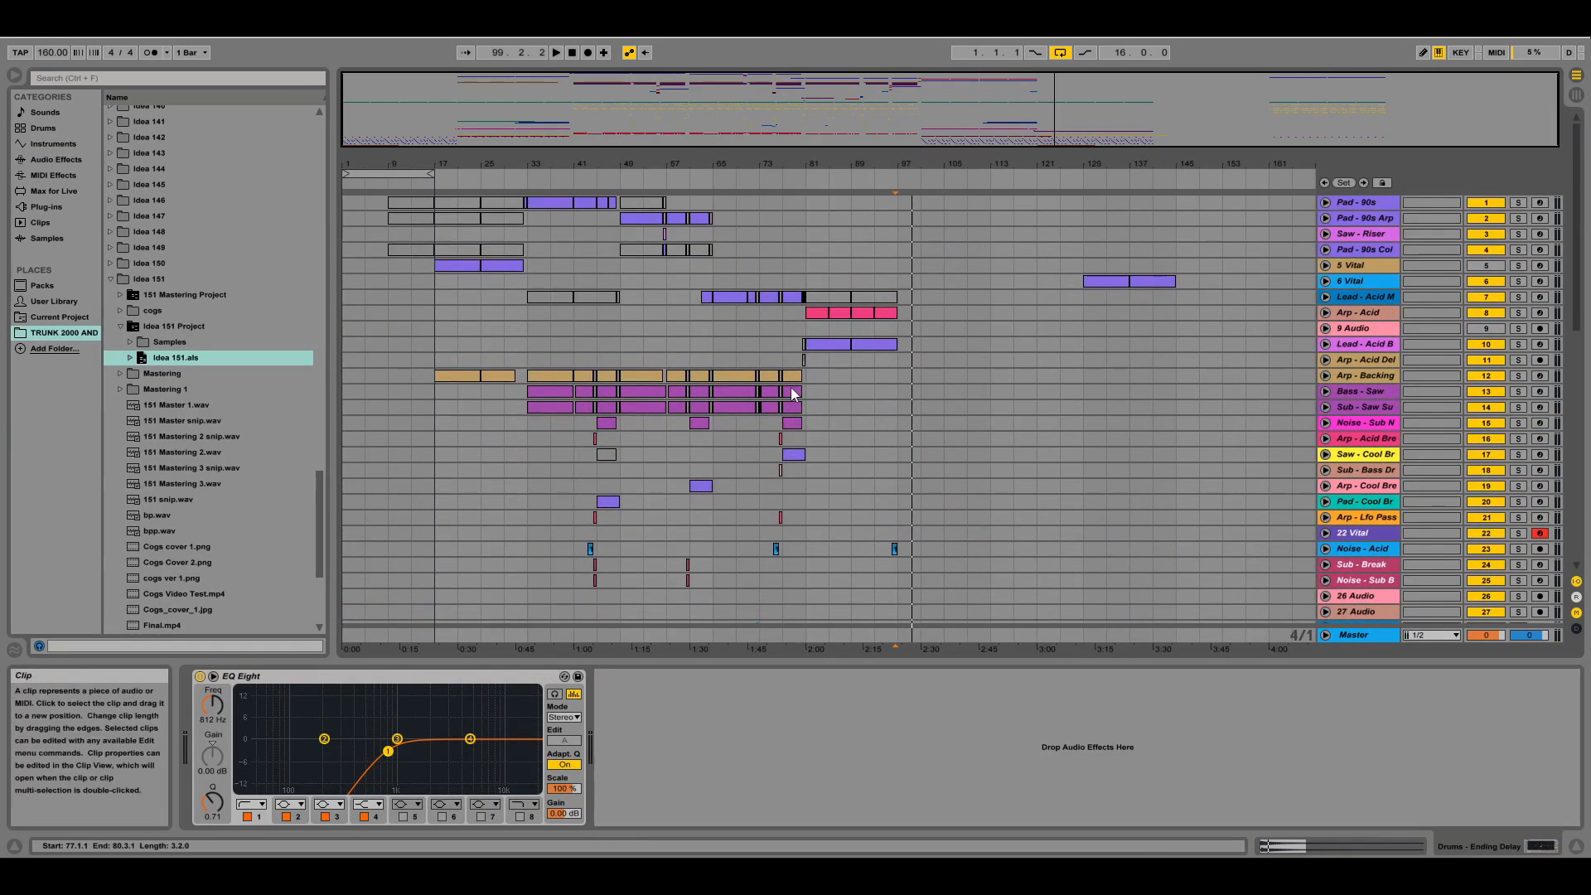
Skim the remaining tracks of the Idea 151 arrangement and save the project
scroll(729, 409, "down", 15)
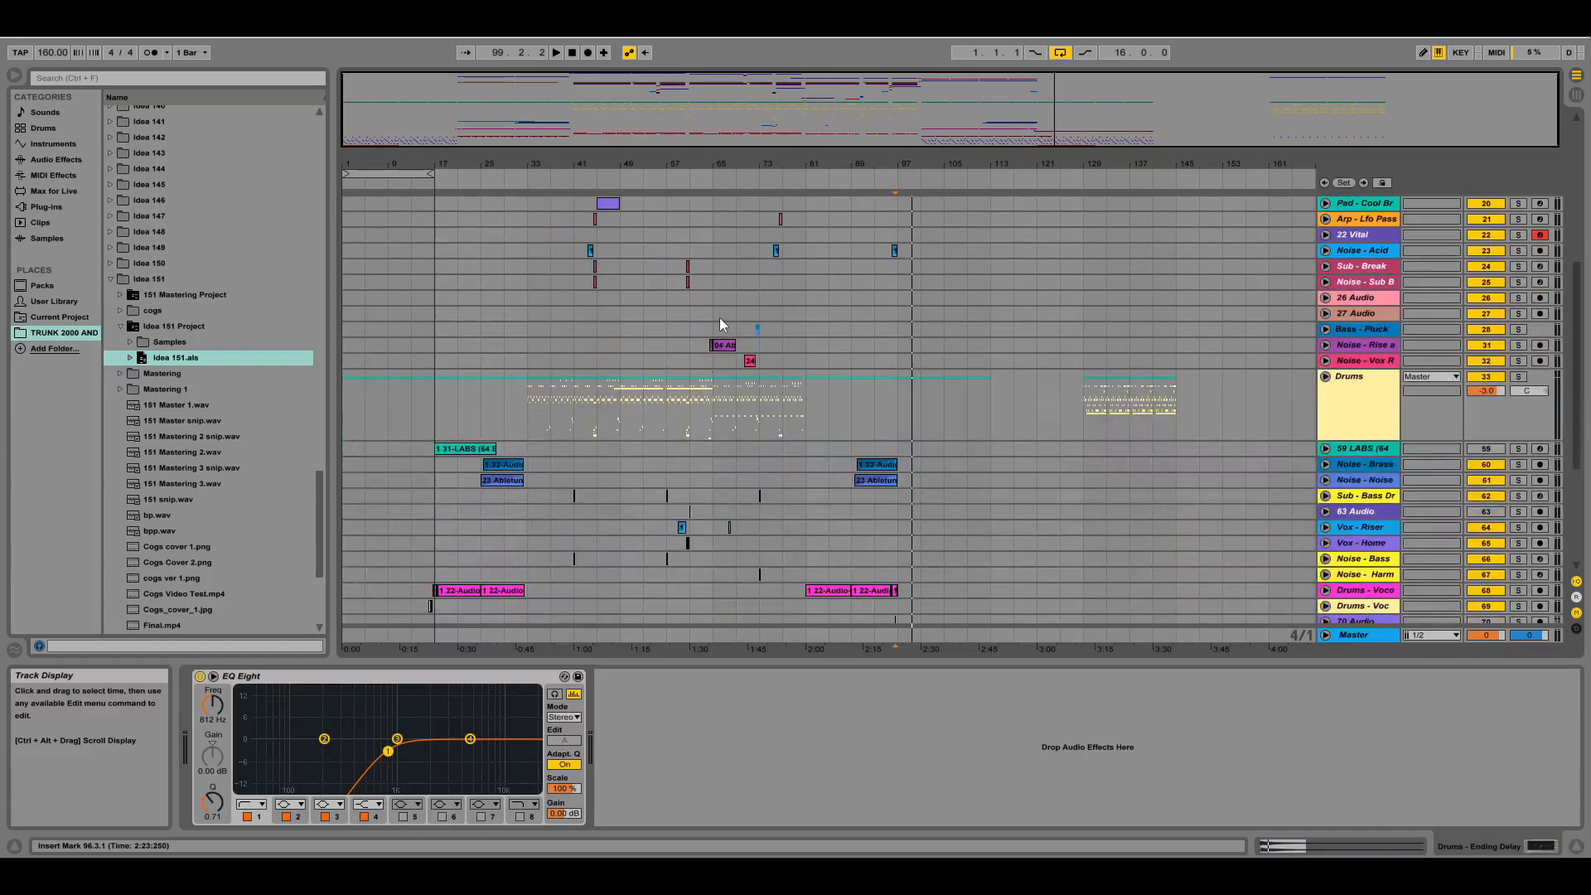
key("ctrl+s")
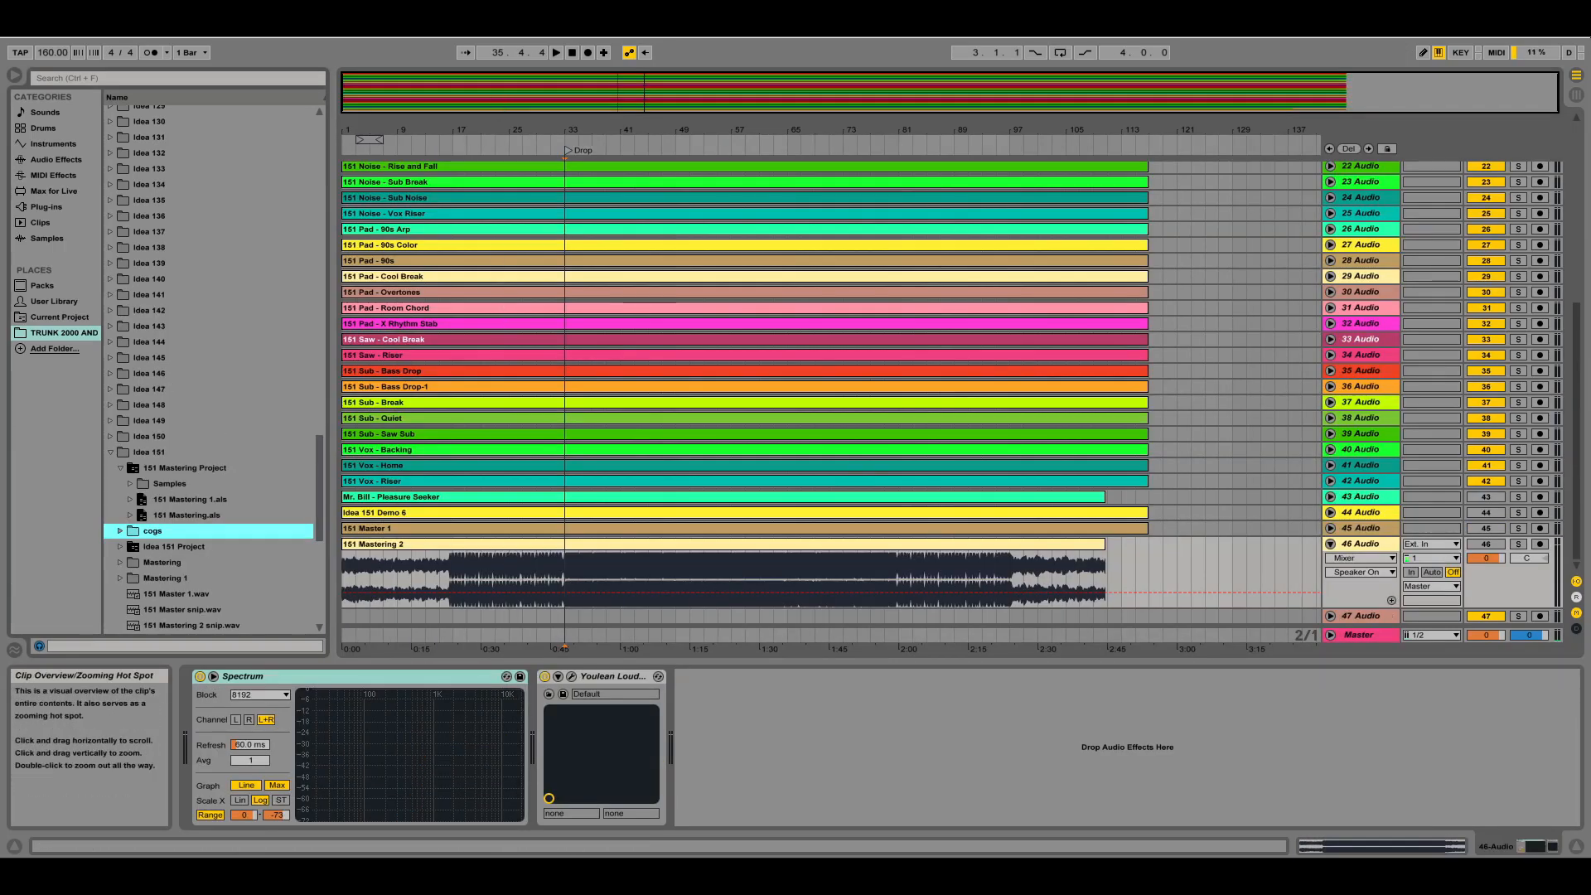
Show the Master track's device chain in the mastering project and collapse its devices from the first Saturator through the Compressor
left_click(608, 640)
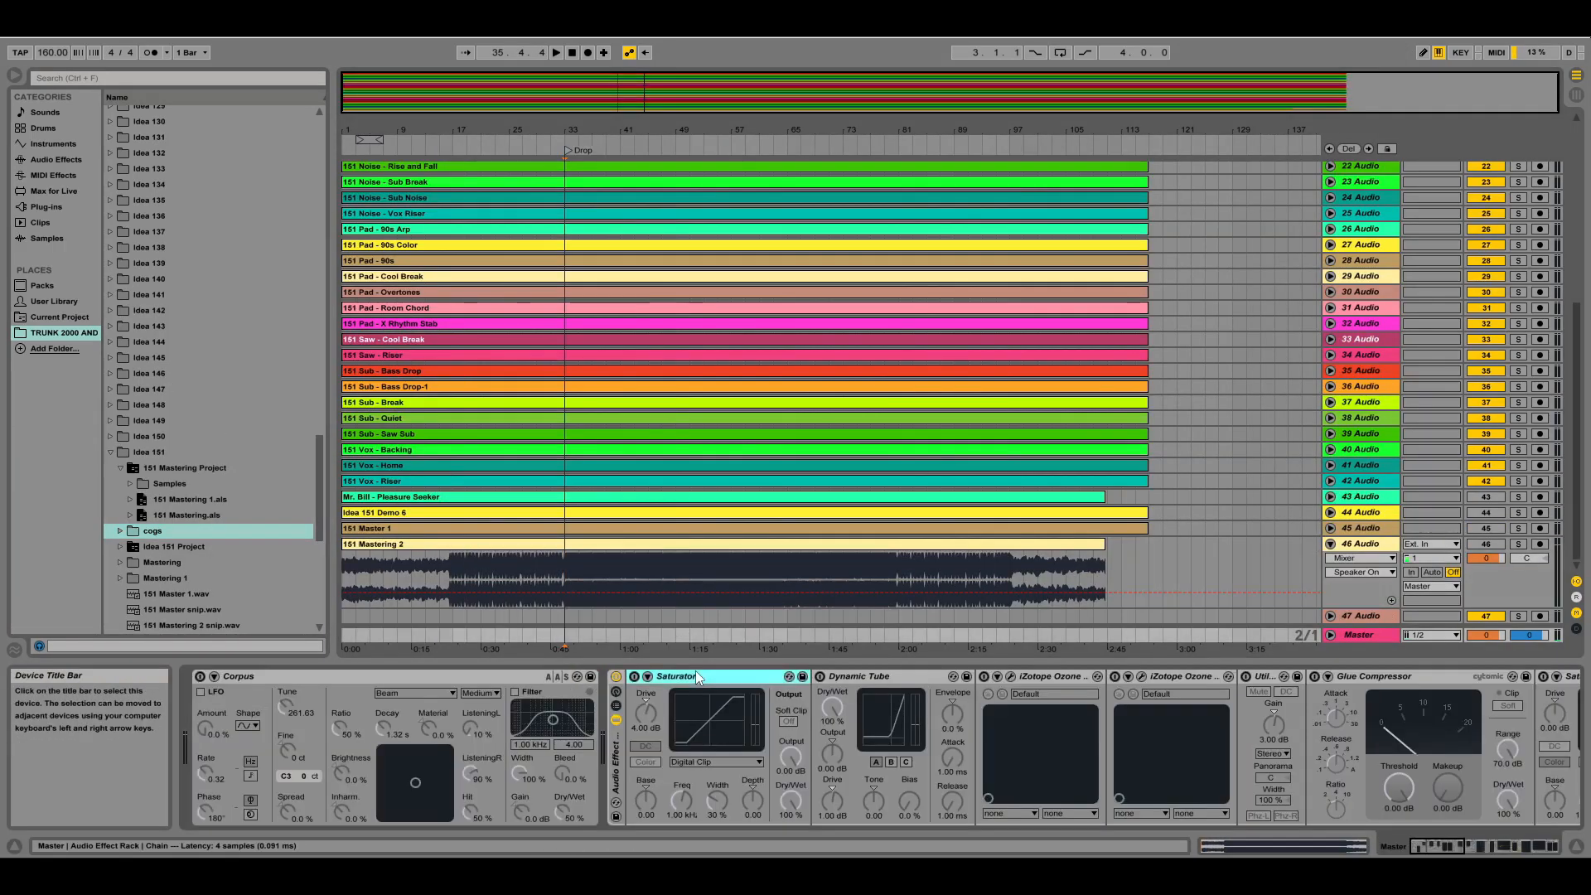
double_click(695, 672)
left_click(713, 681)
double_click(713, 682)
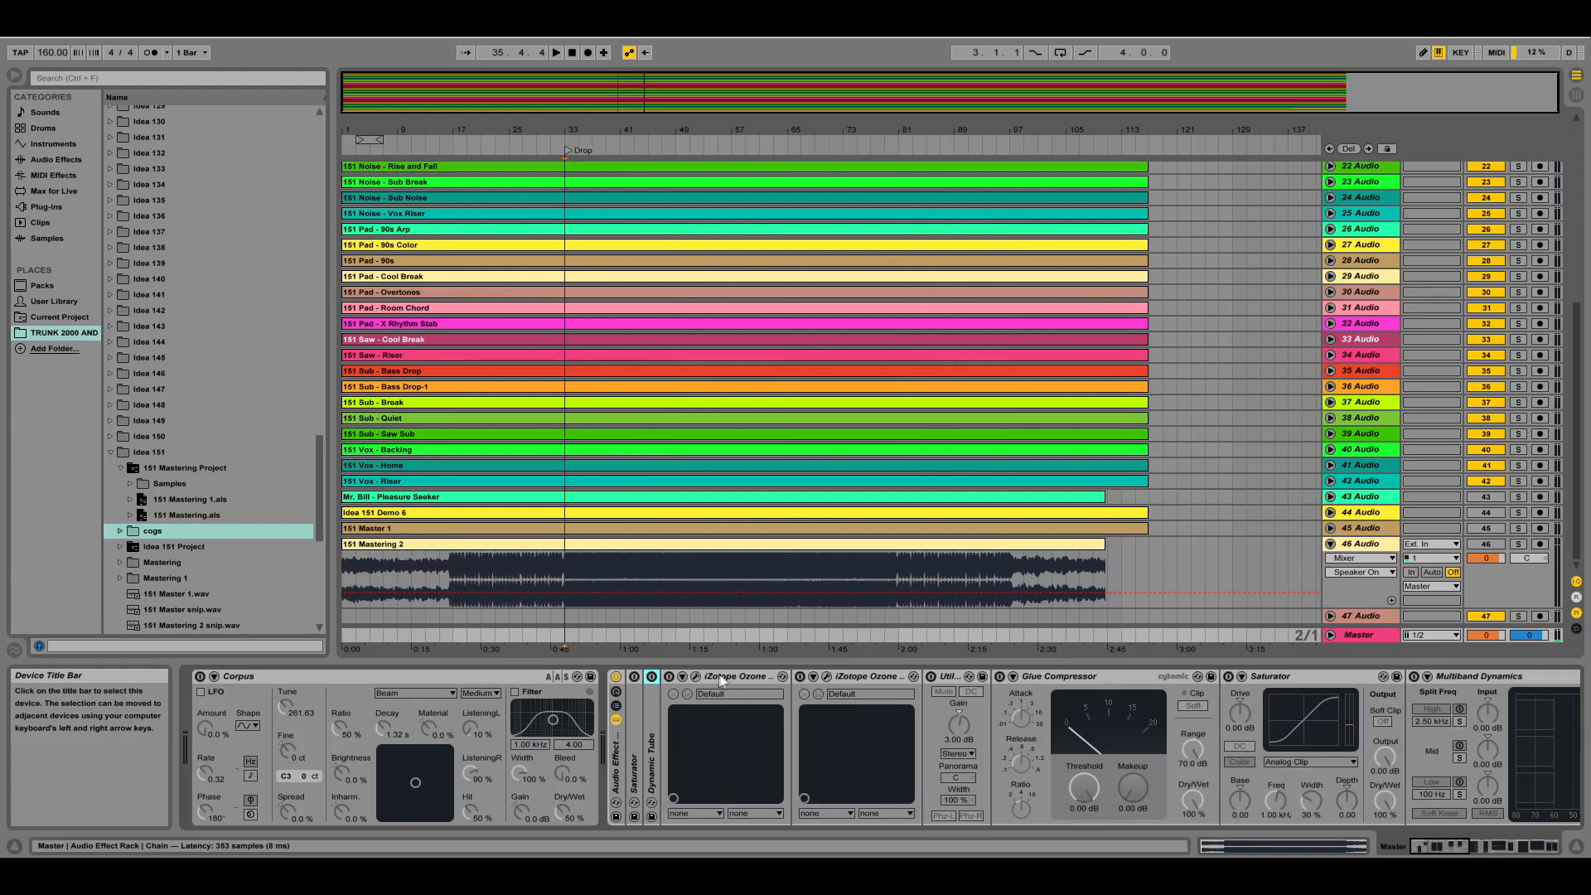
double_click(714, 678)
double_click(740, 675)
double_click(740, 674)
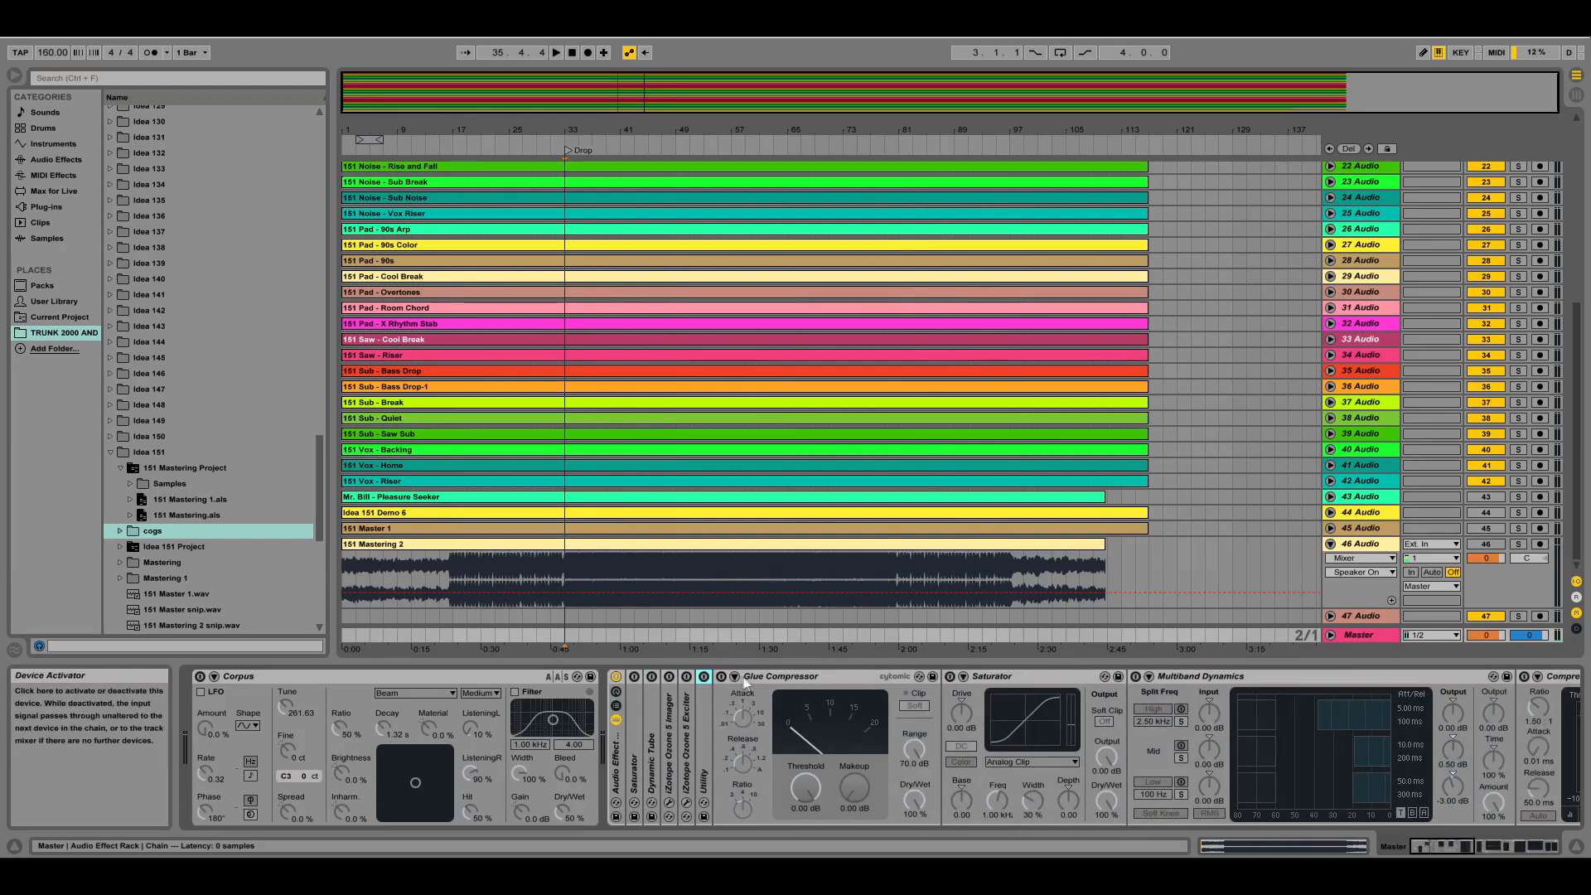
double_click(877, 679)
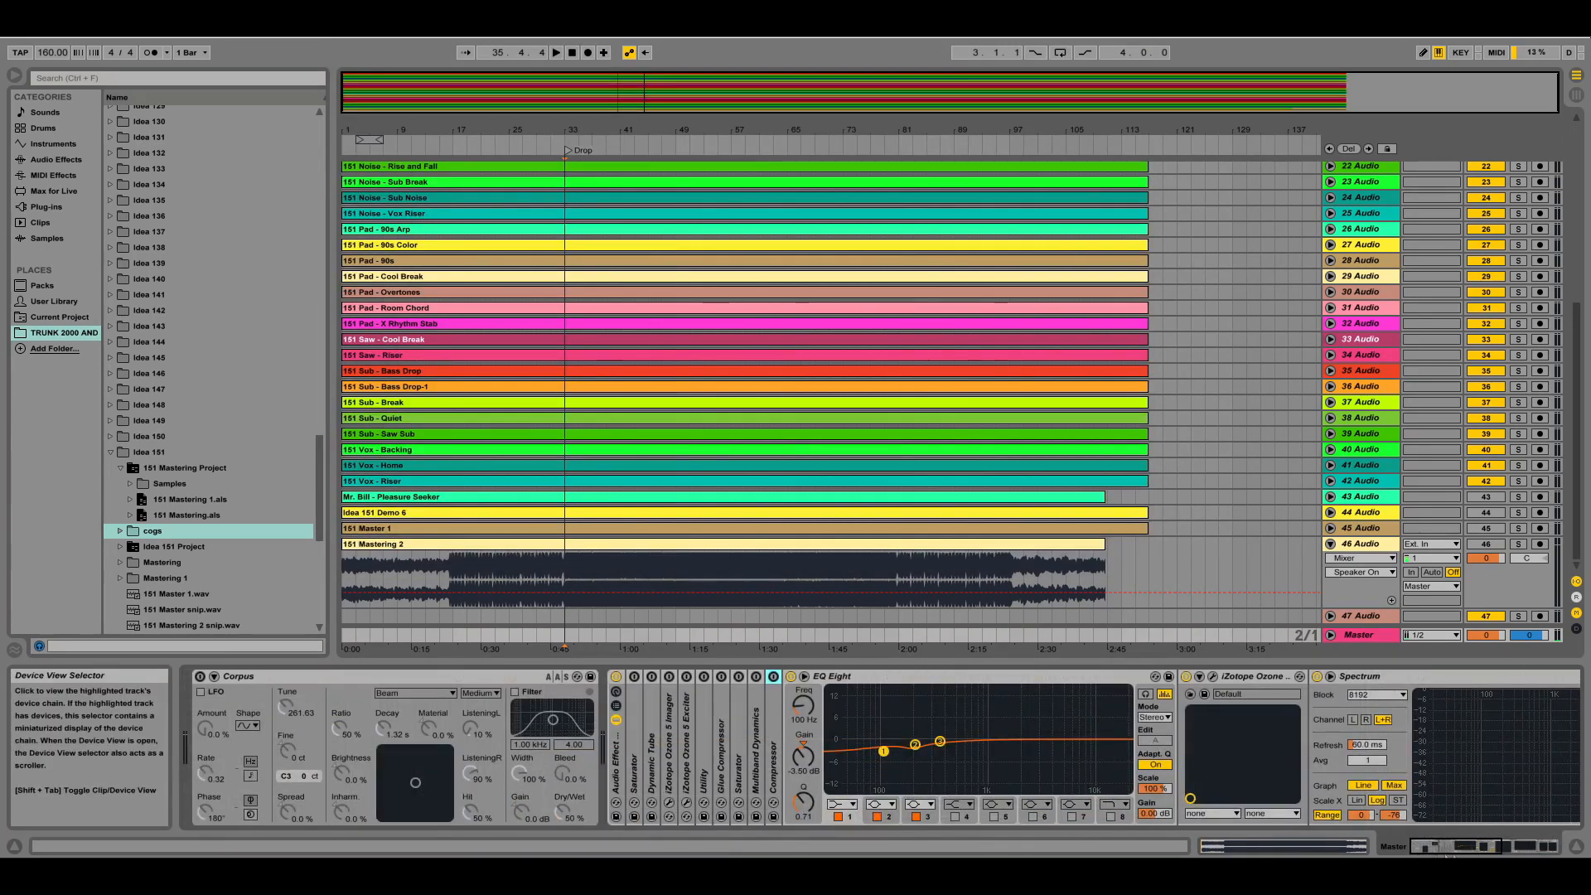
Bring the end of the Master device chain into view and play briefly from bar 33 with the Spectrum analyzer showing
left_click_drag(1448, 850, 1513, 850)
key("space")
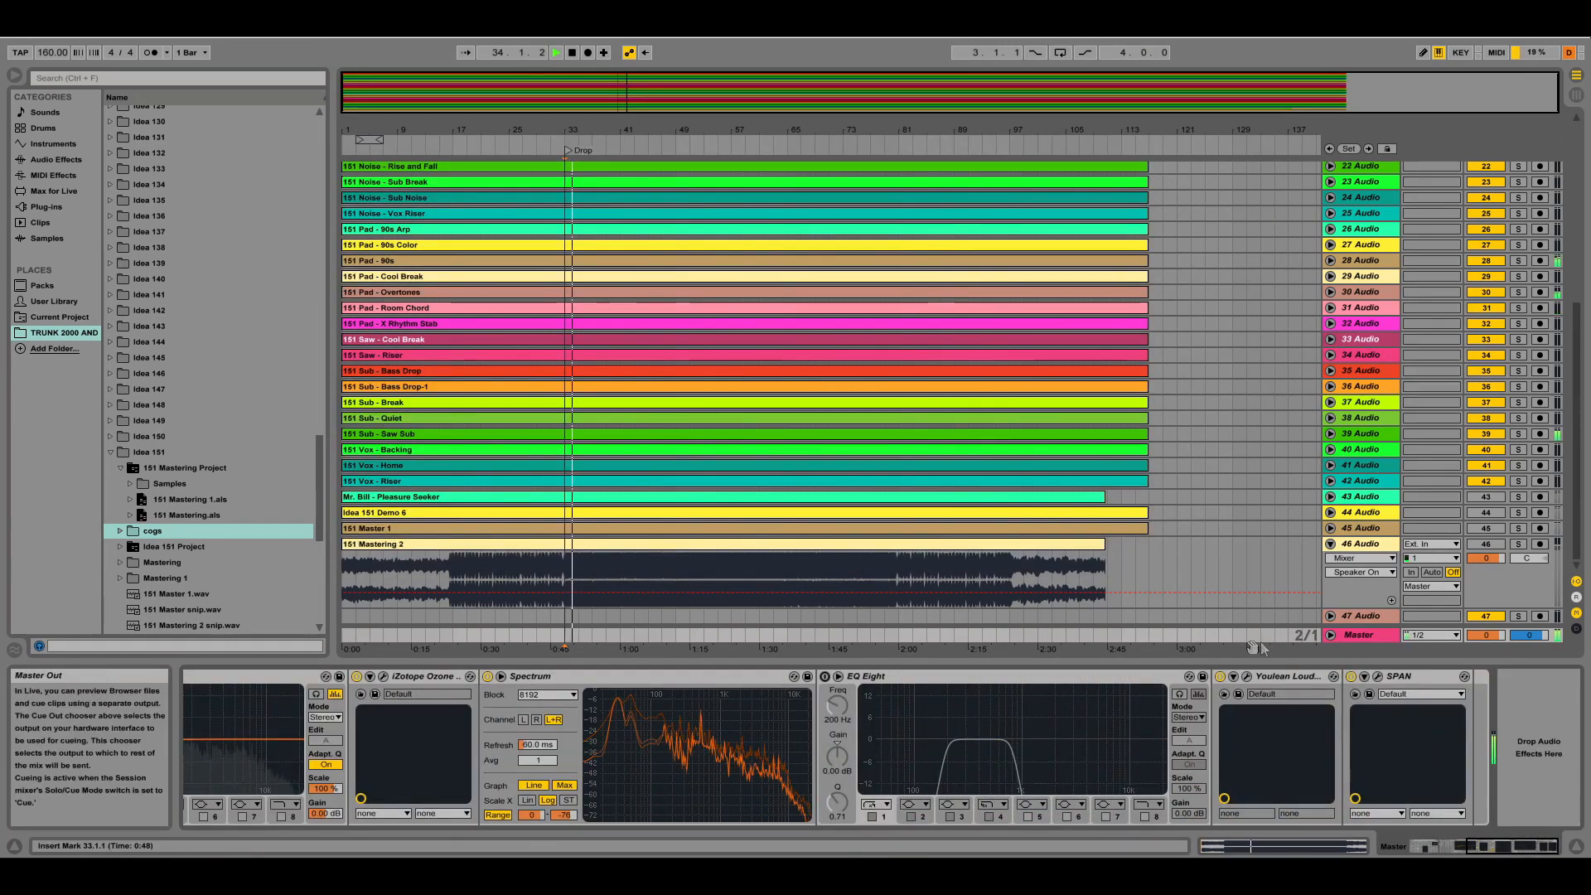
key("space")
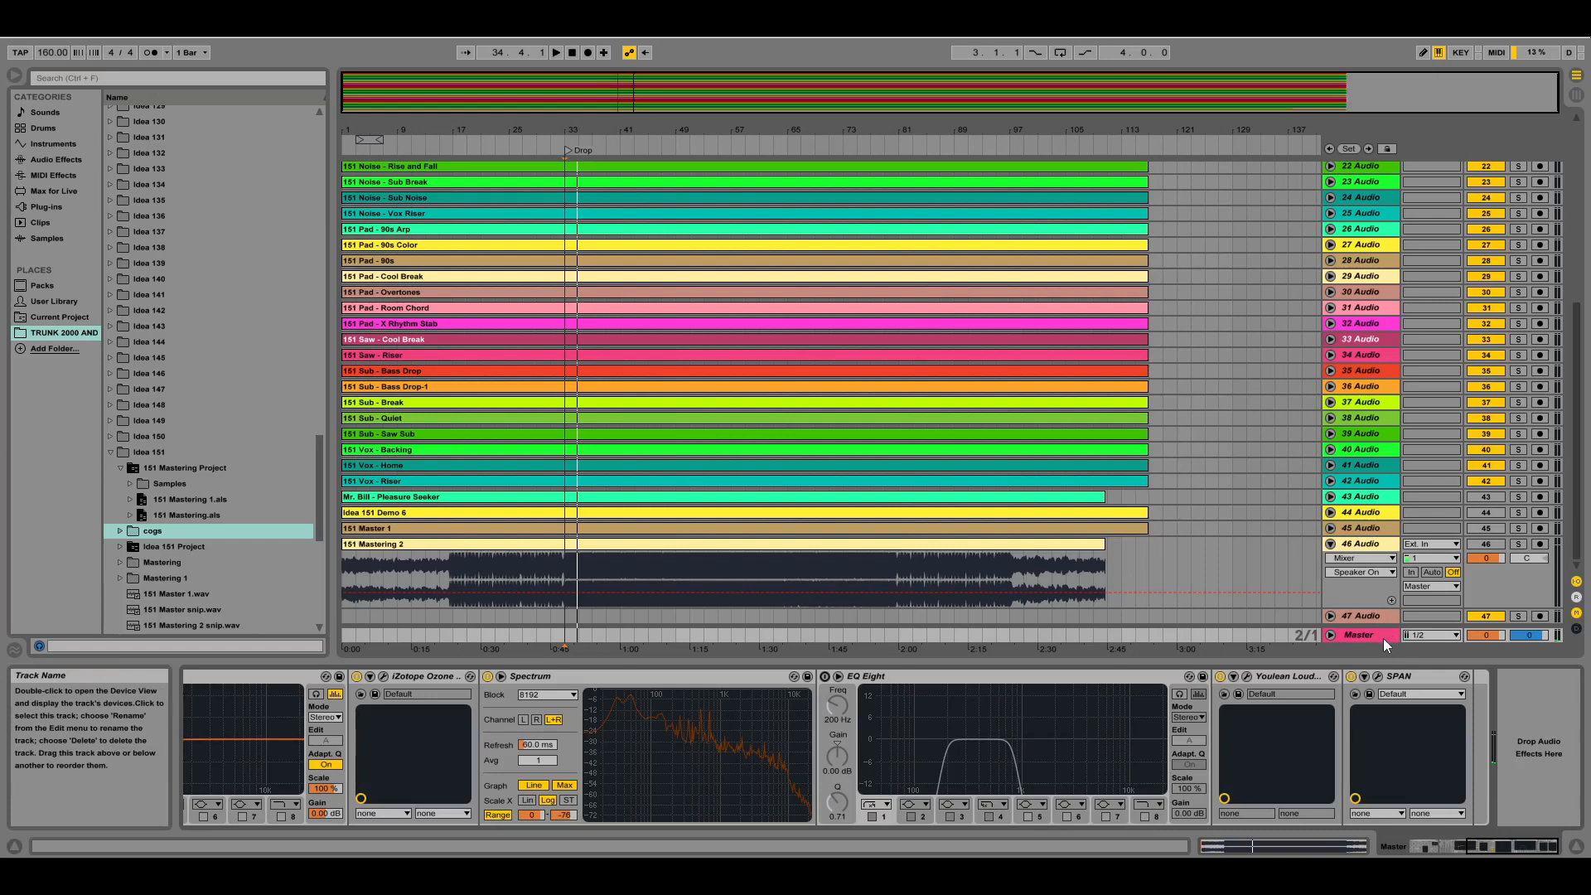
Open SPAN on the Master track, load its Master spectrum mode preset and play the drop with the analyzer in view
left_click(1378, 677)
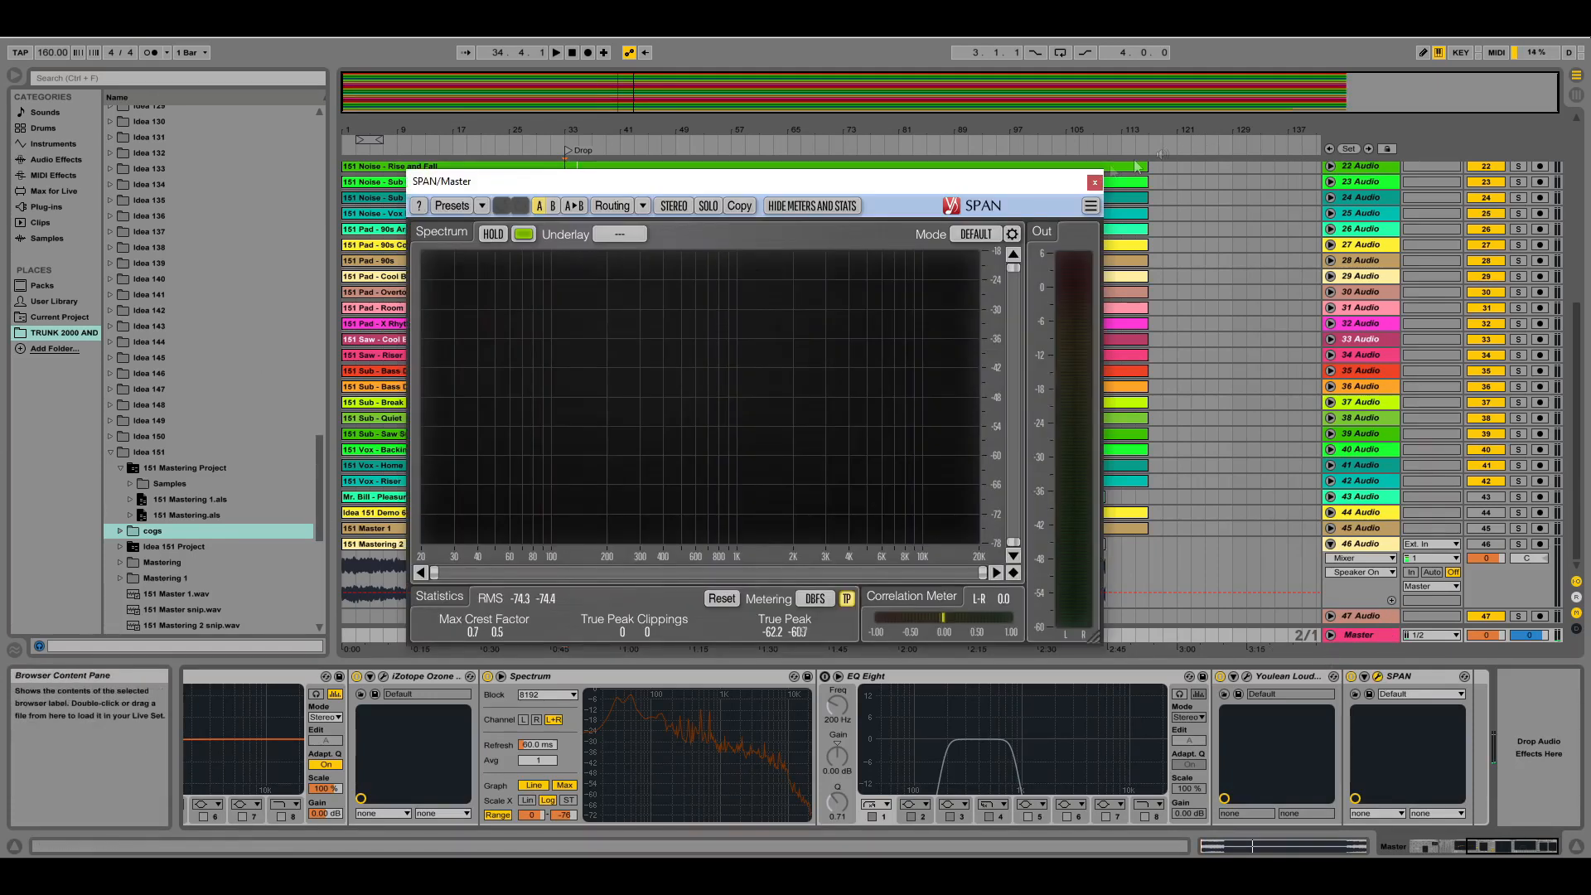
left_click(609, 147)
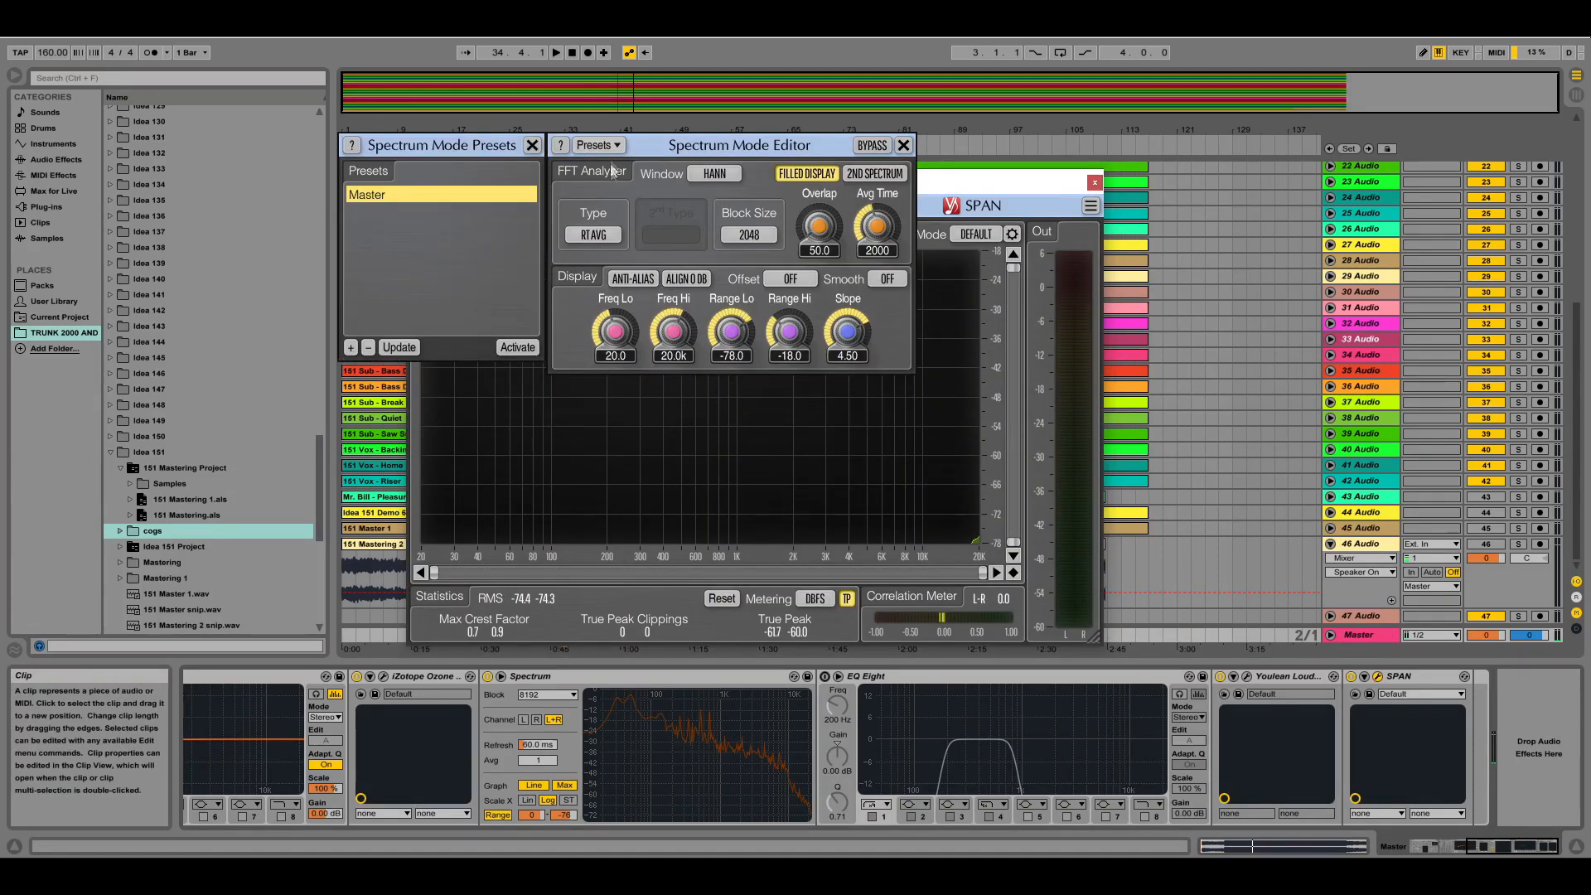
double_click(431, 203)
left_click_drag(566, 179, 953, 137)
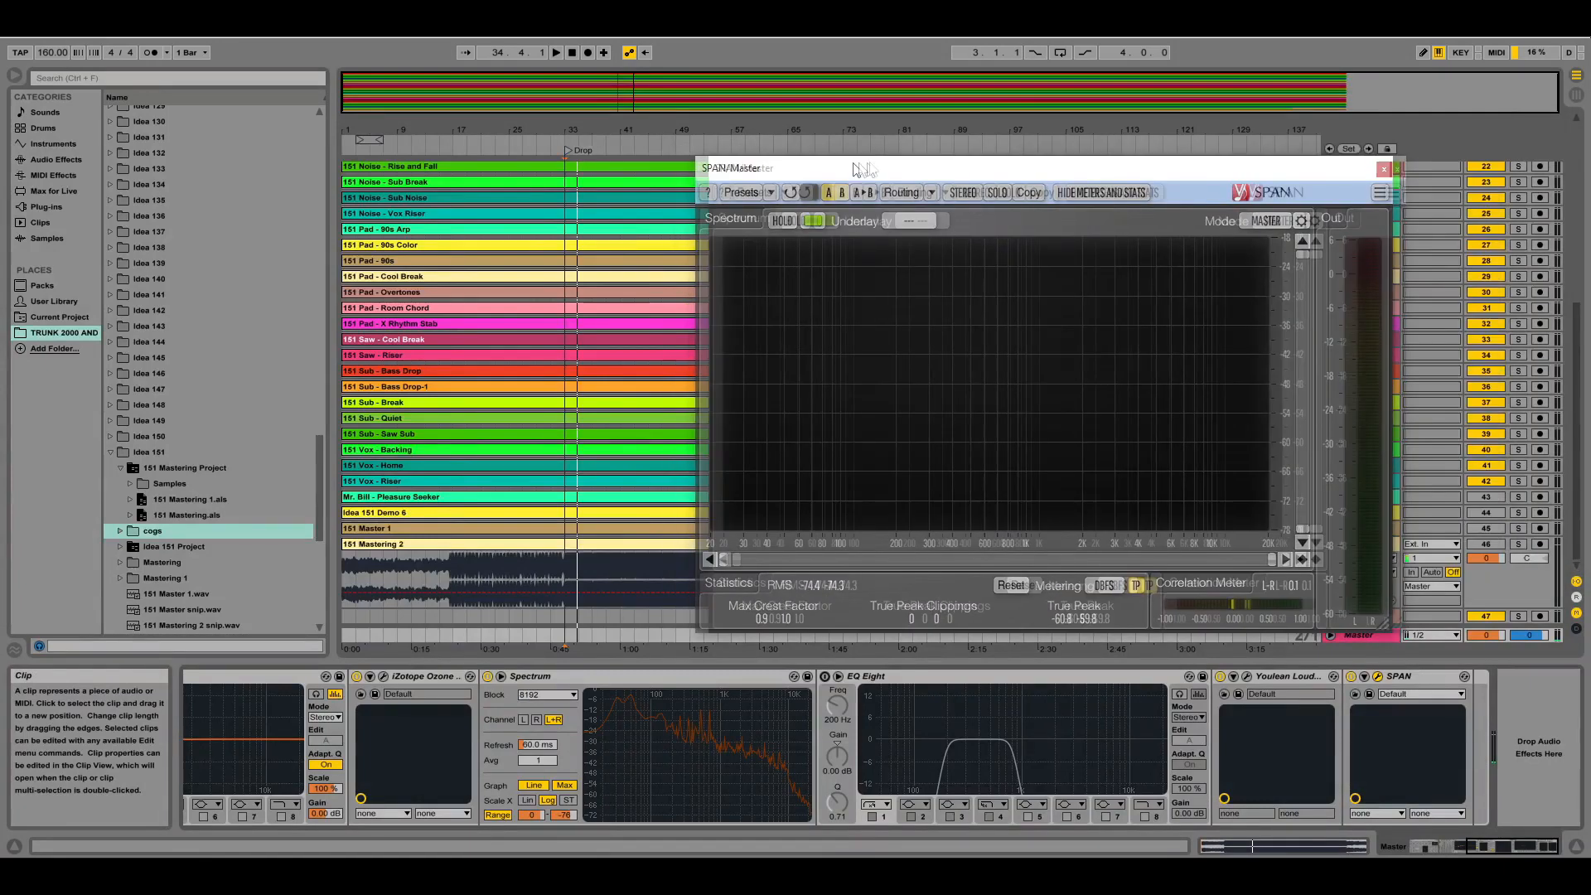
key("space")
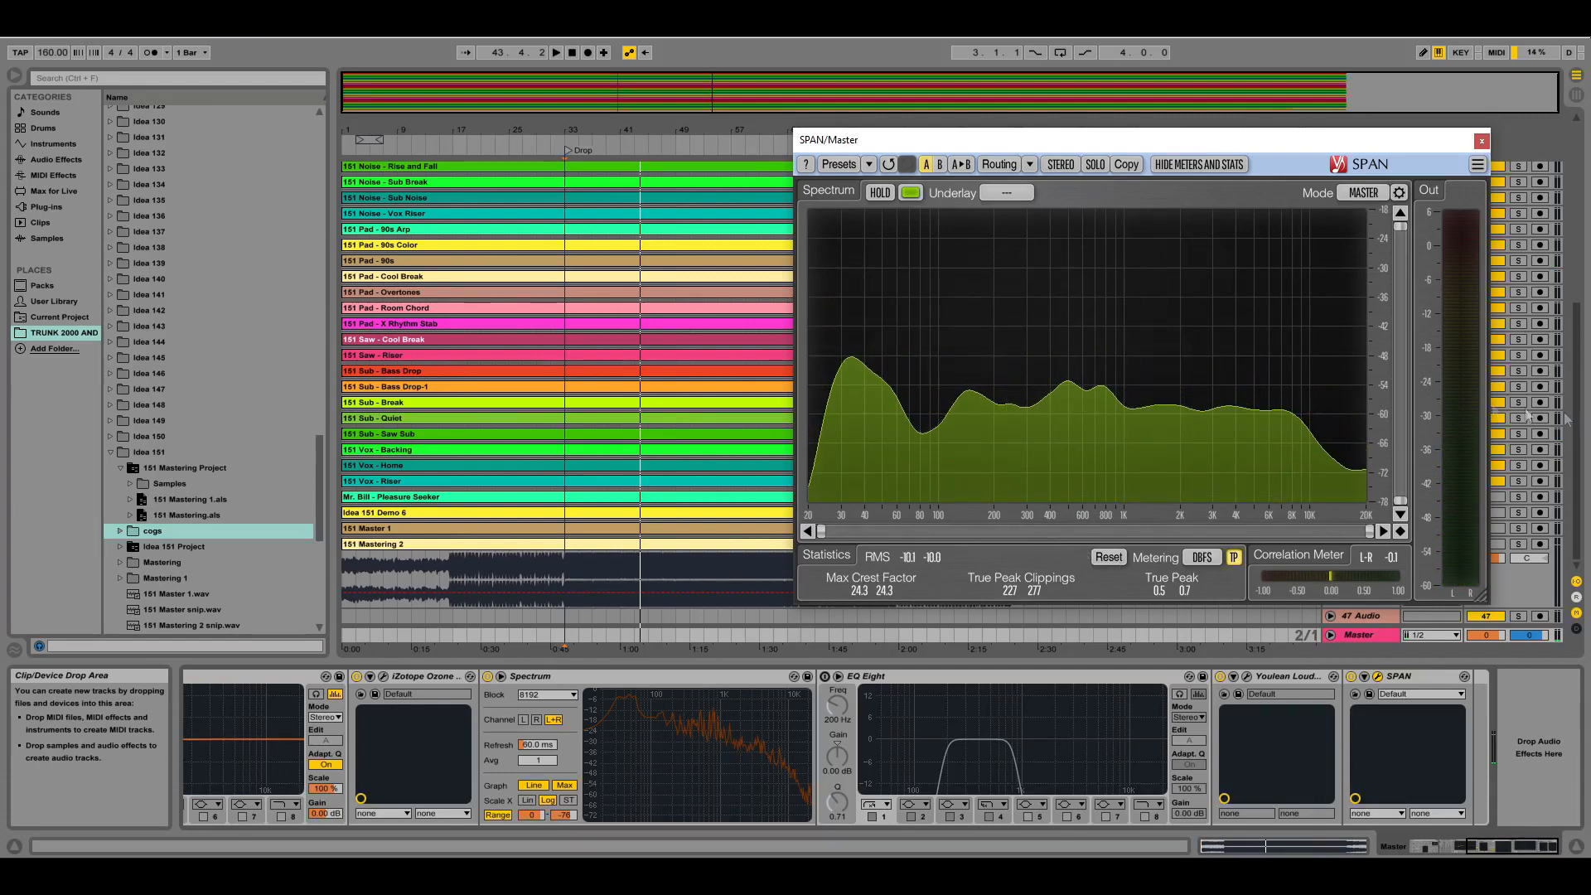
left_click_drag(1111, 146, 819, 83)
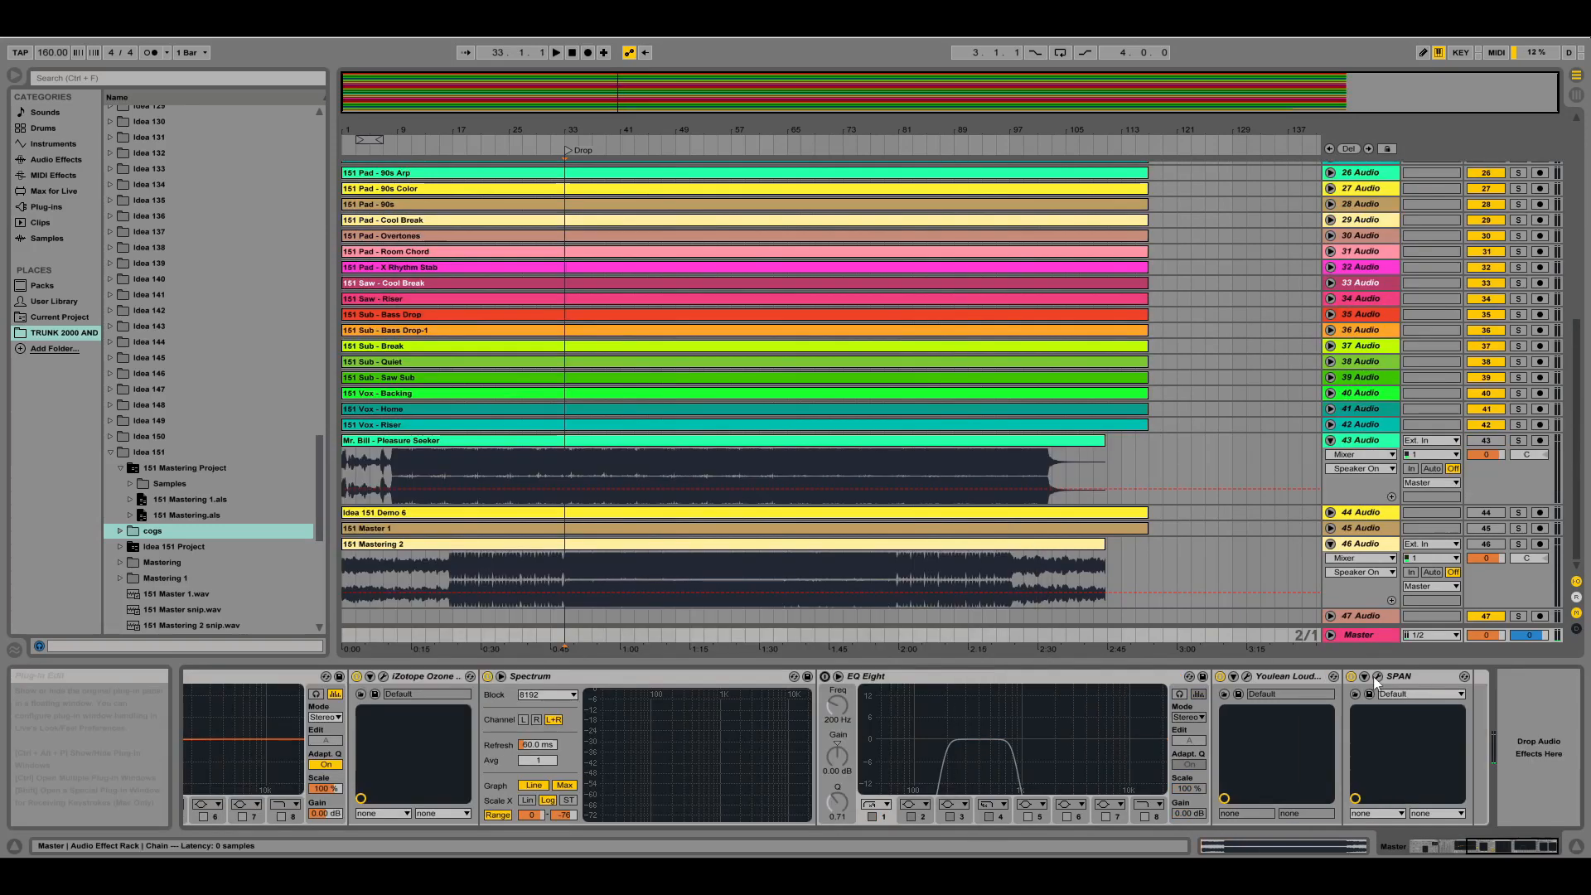
Reopen SPAN on the Master track, set mid-side routing with Side as the underlay, and play from bar 33
left_click(1376, 676)
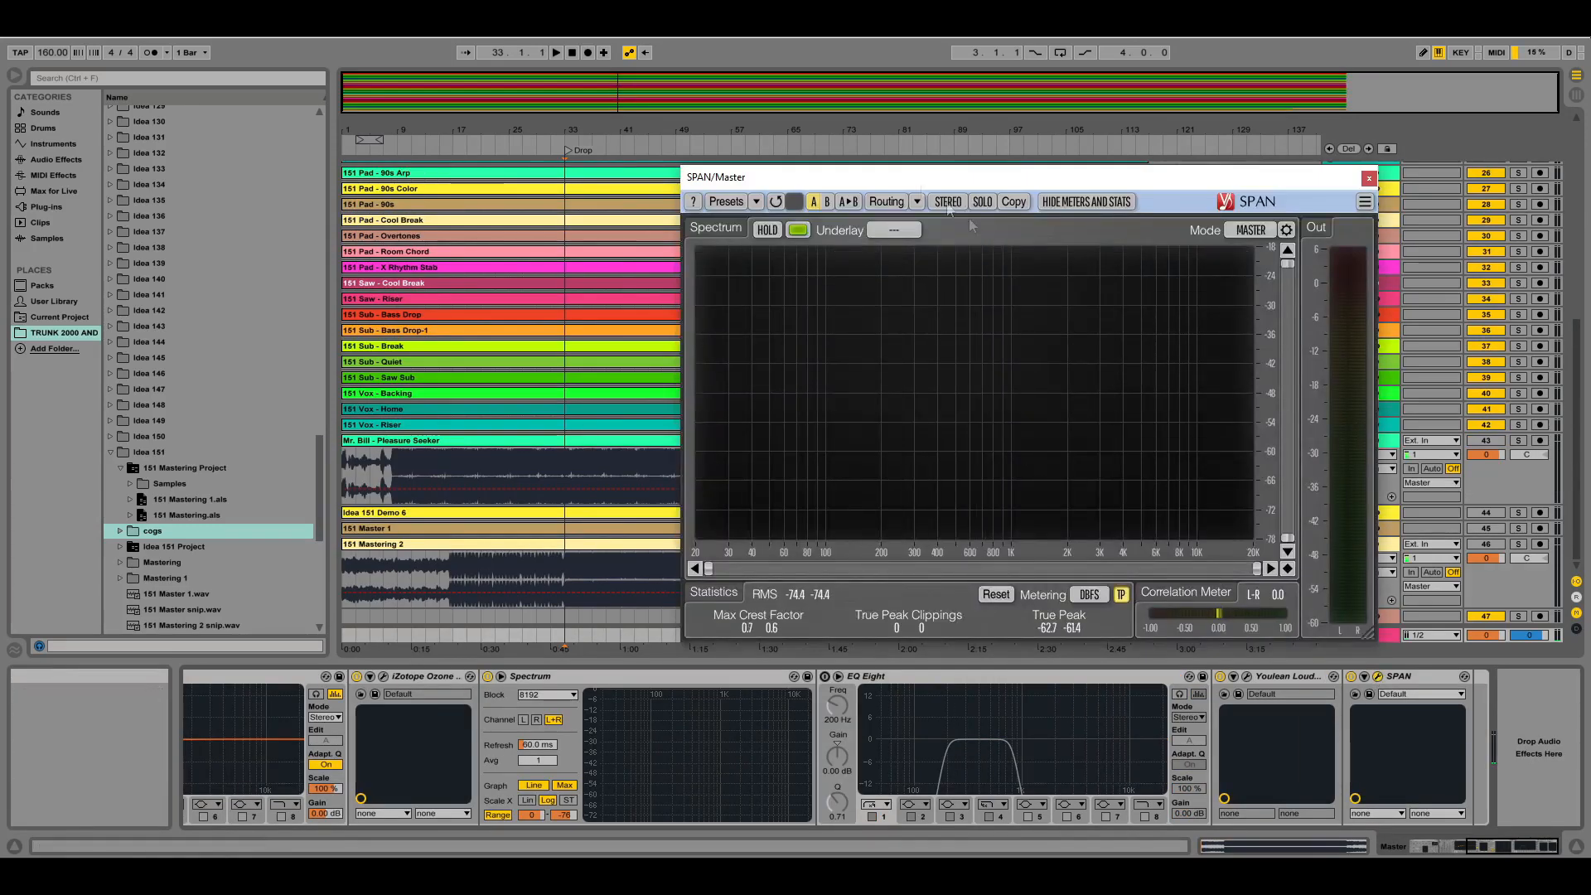
left_click(917, 200)
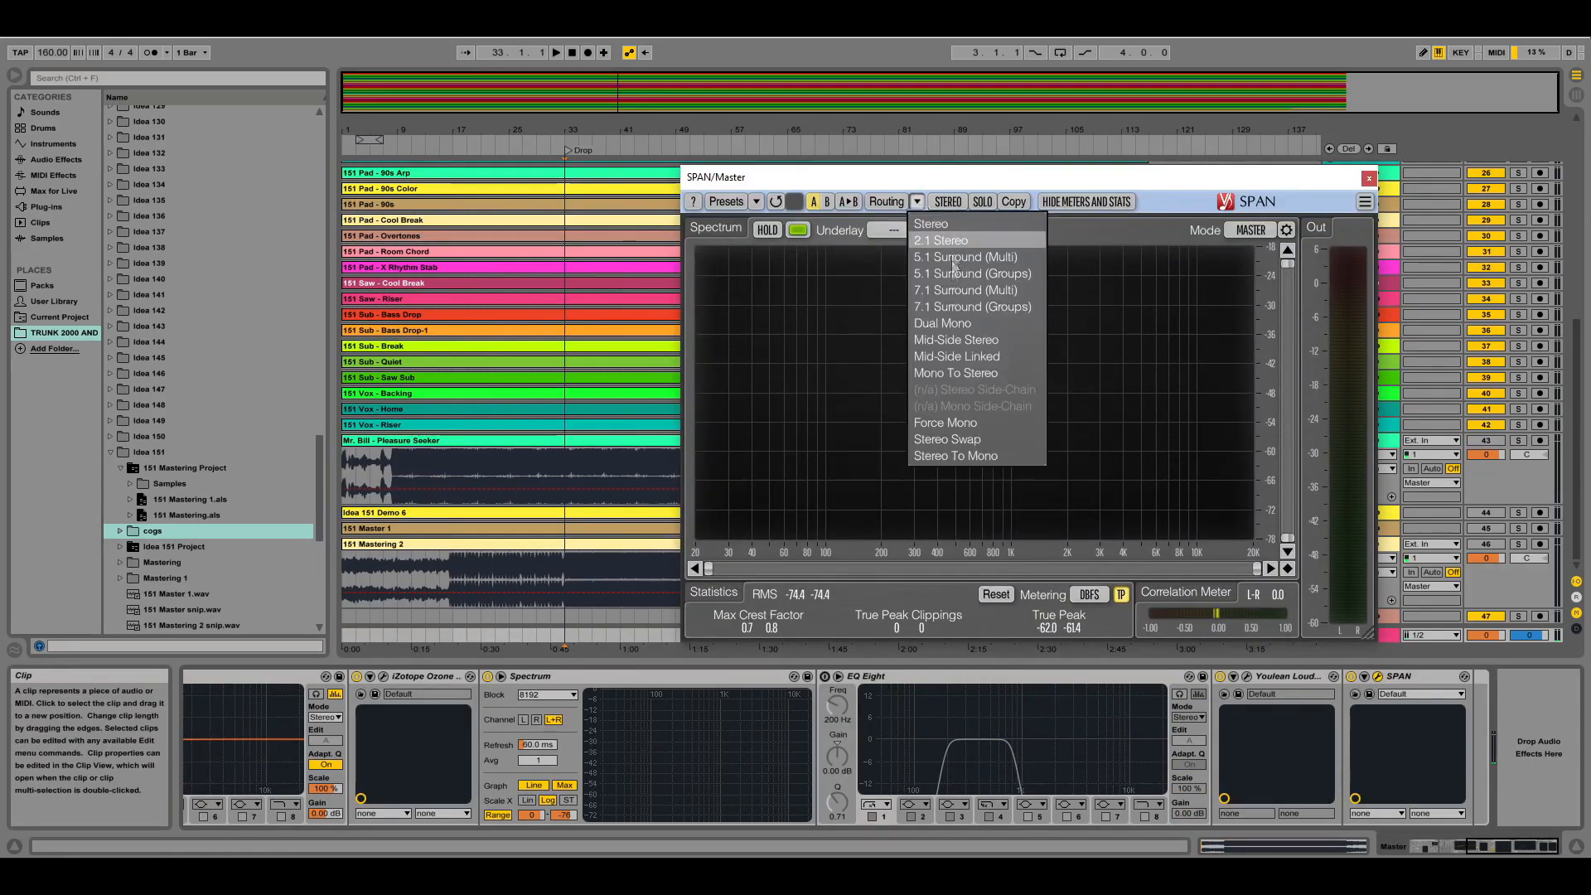
left_click(956, 353)
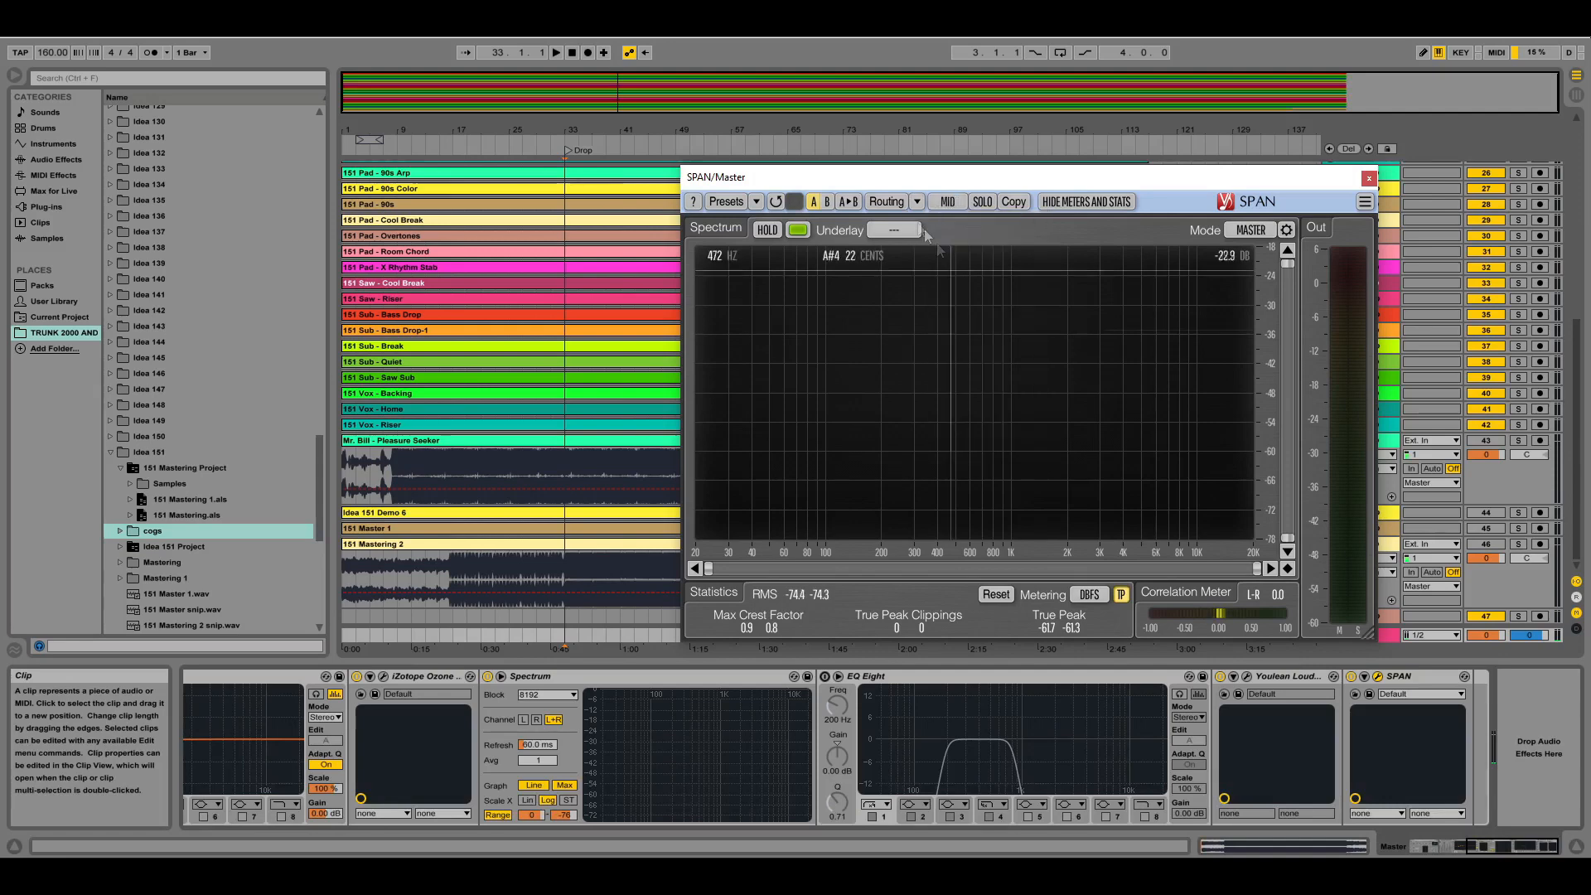
left_click(883, 285)
key("space")
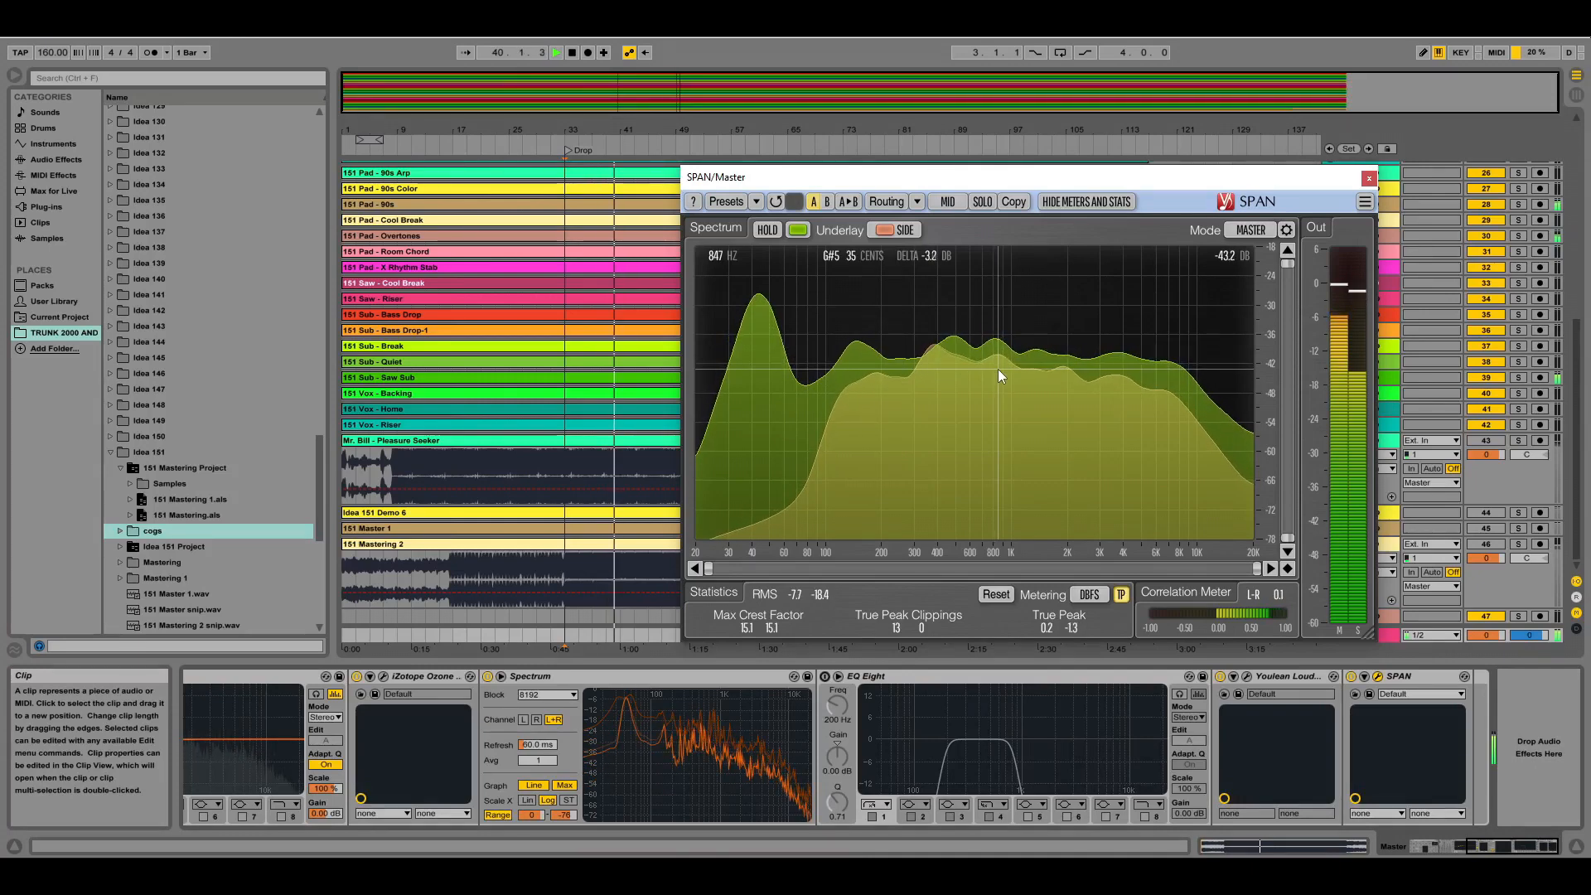
Close SPAN and fold the 43 Audio and 46 Audio tracks
left_click(1367, 178)
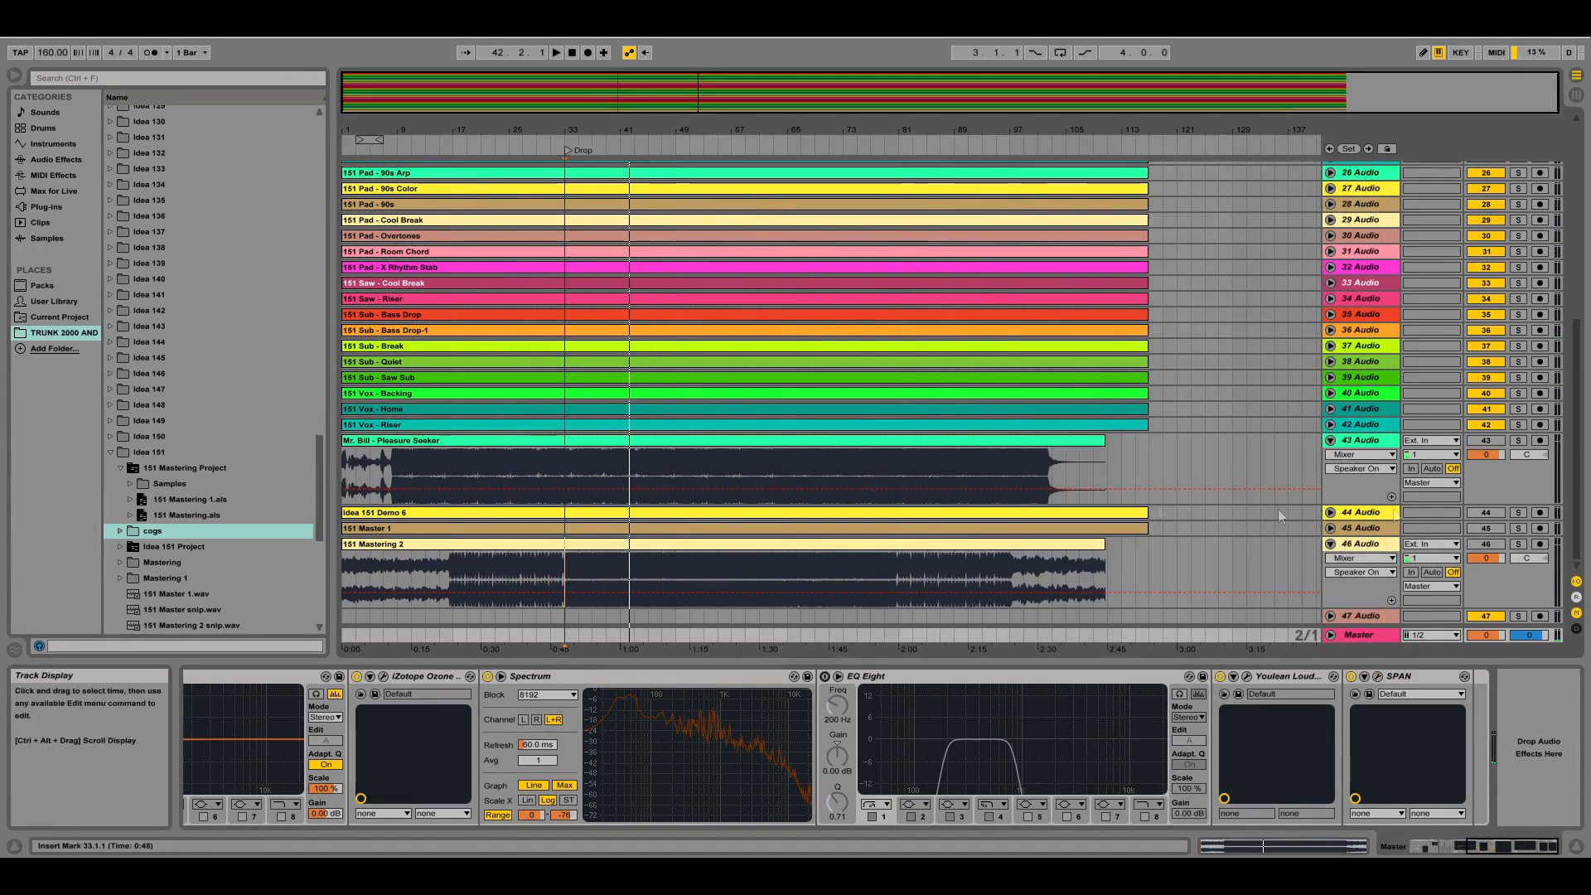
left_click(1330, 440)
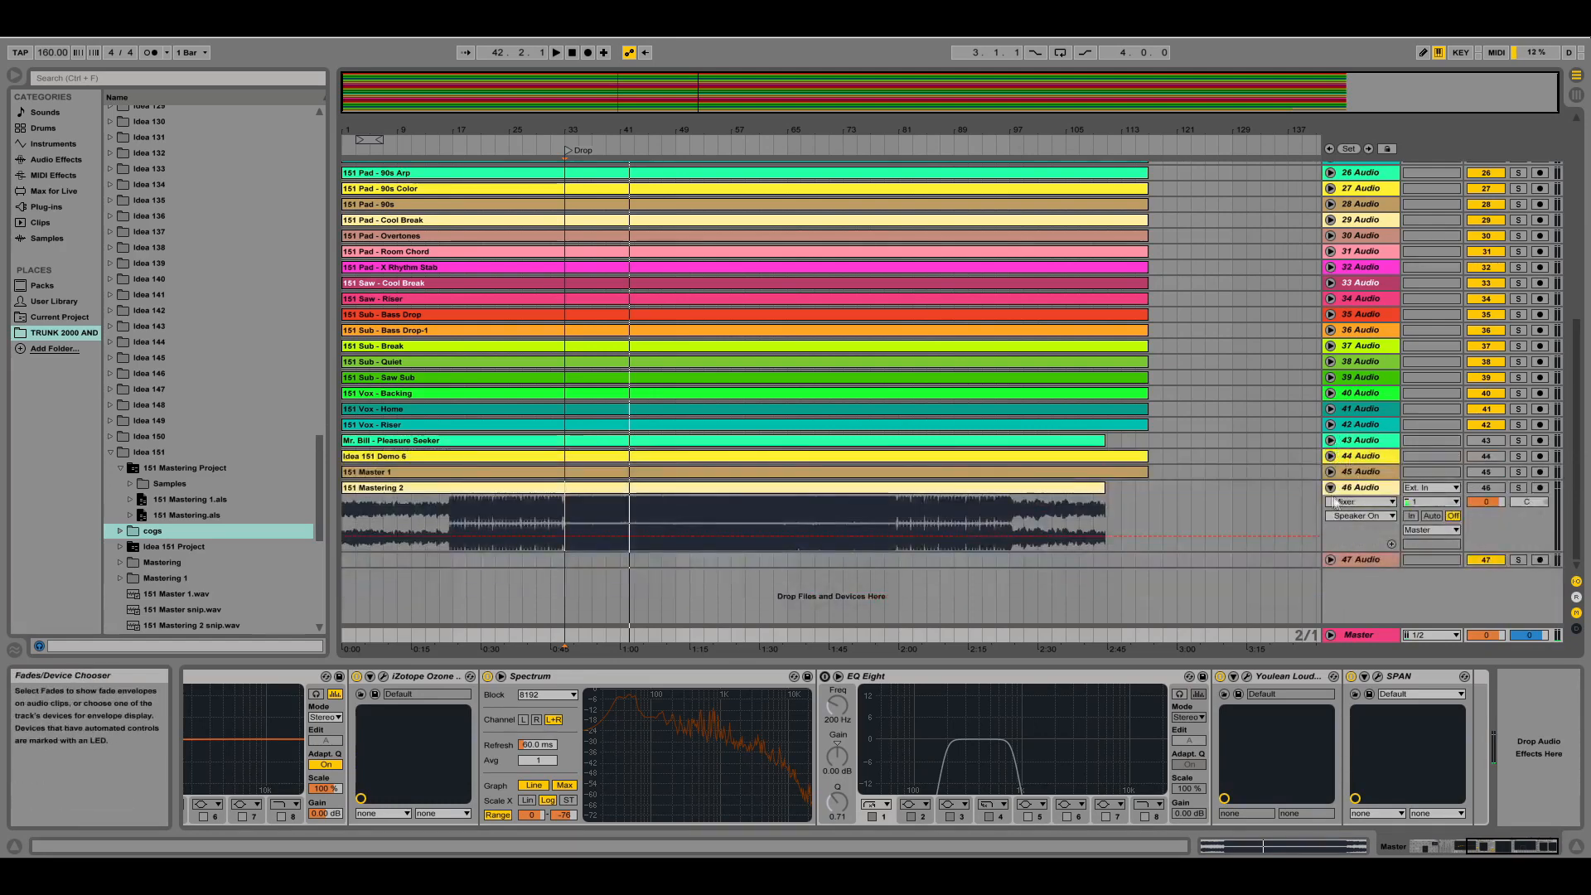
left_click(1330, 488)
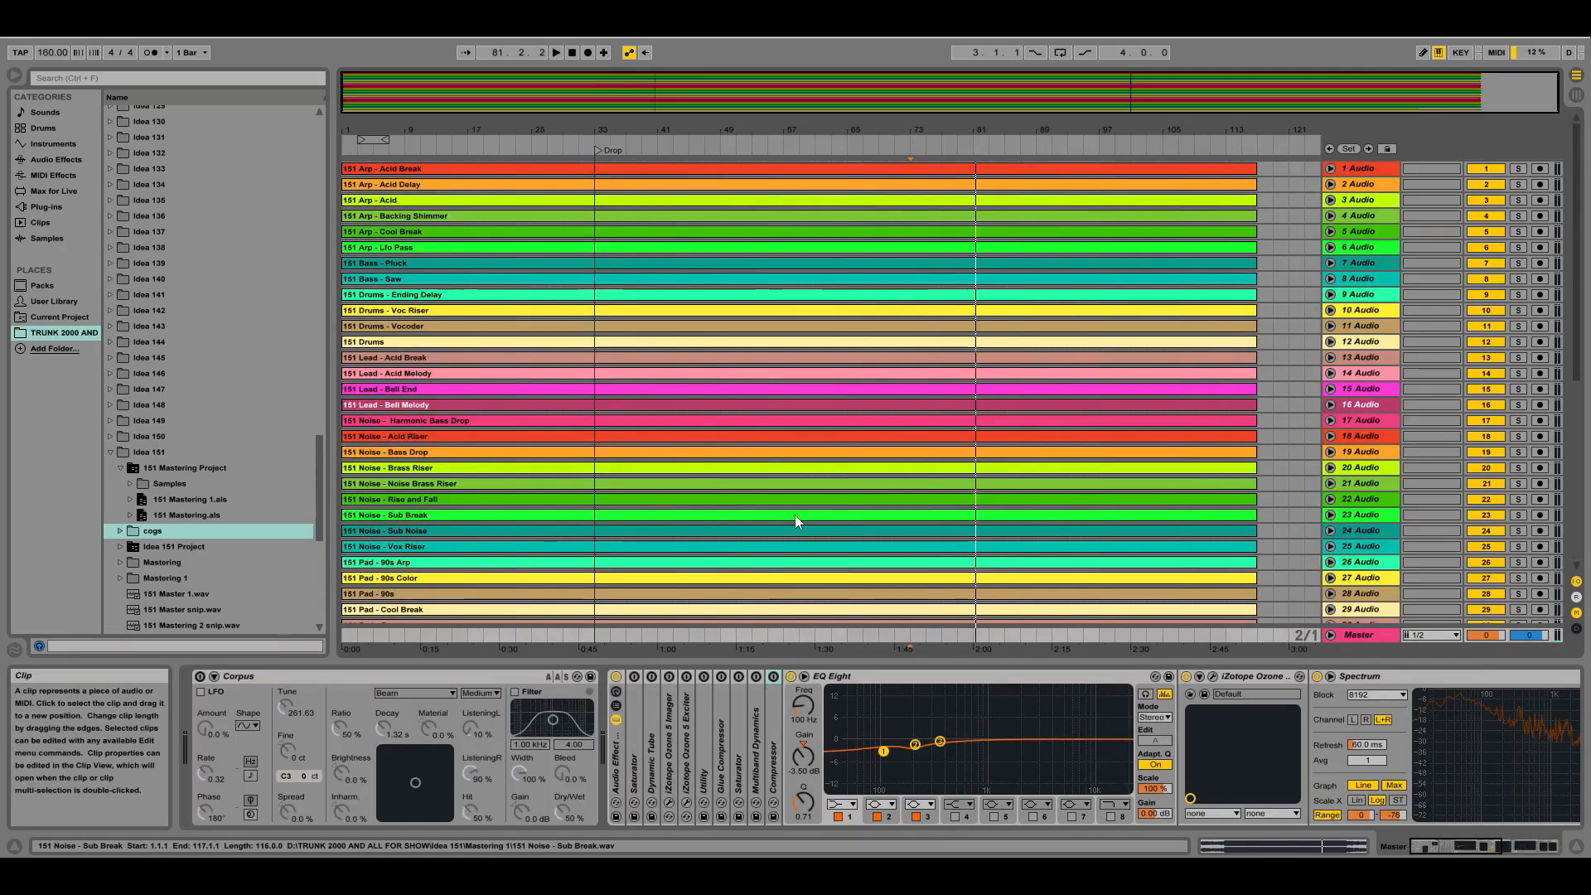